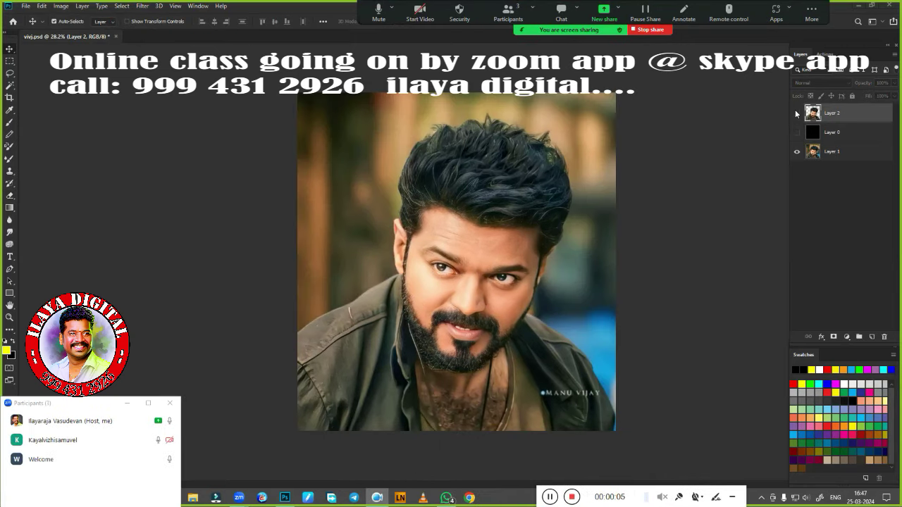
Step: Show the black Layer 0 and Layer 2, and fit the image on screen
{"action": "left_click", "coordinate": [797, 132]}
{"action": "left_click", "coordinate": [797, 113]}
{"action": "key", "text": "ctrl+0"}
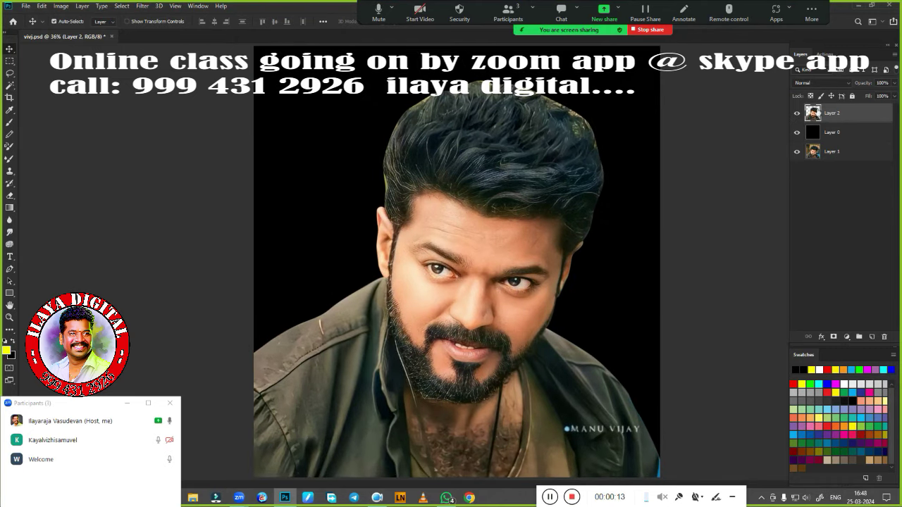
Step: Duplicate Layer 2 and open the Camera Raw Filter on the copy
{"action": "key", "text": "ctrl+j"}
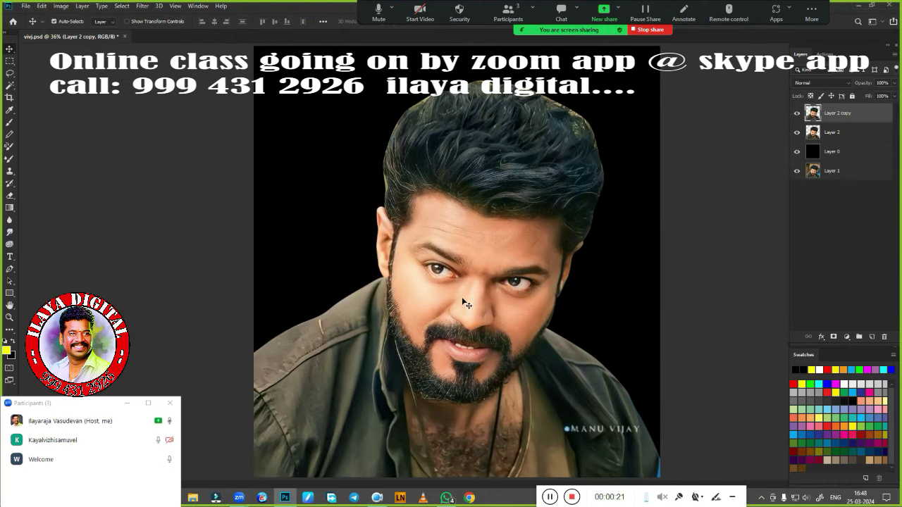
{"action": "scroll", "coordinate": [556, 232], "scroll_direction": "up", "scroll_amount": 3}
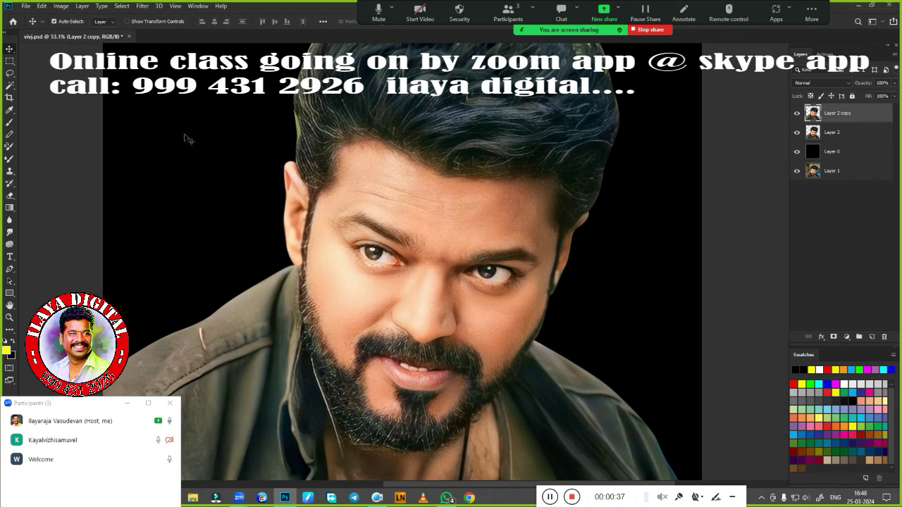
{"action": "key", "text": "alt+t"}
{"action": "key", "text": "Escape"}
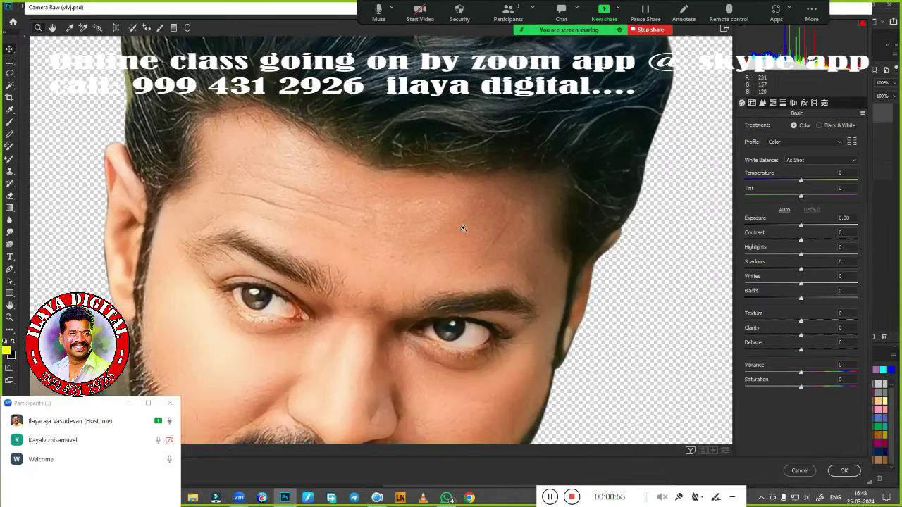
Step: Apply Camera Raw with Exposure +0.40, Contrast +6, Clarity +28, Shadows −17, Whites −14
{"action": "key", "text": "ctrl+minus"}
{"action": "left_click", "coordinate": [800, 335]}
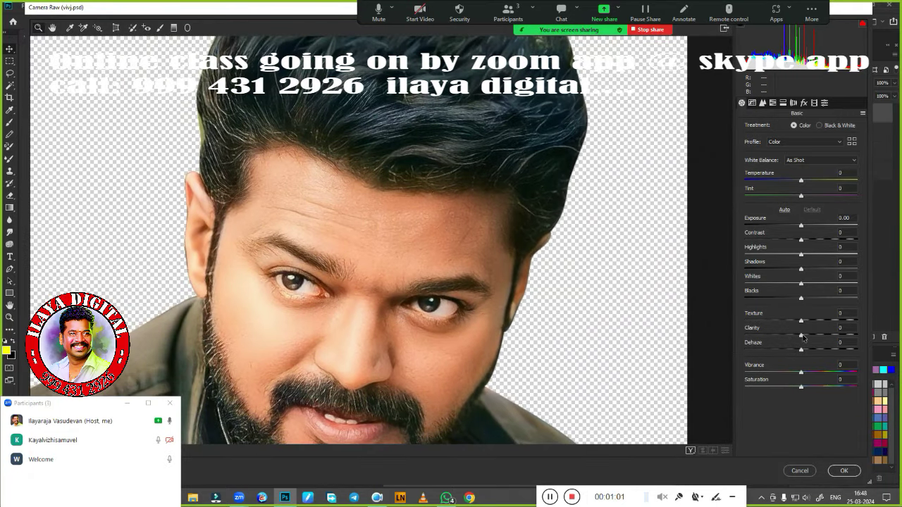
{"action": "mouse_move", "coordinate": [800, 336]}
{"action": "left_mouse_down"}
{"action": "mouse_move", "coordinate": [818, 341]}
{"action": "mouse_move", "coordinate": [803, 321]}
{"action": "left_mouse_up"}
{"action": "mouse_move", "coordinate": [800, 284]}
{"action": "left_mouse_down"}
{"action": "mouse_move", "coordinate": [775, 269]}
{"action": "mouse_move", "coordinate": [791, 270]}
{"action": "mouse_move", "coordinate": [805, 240]}
{"action": "mouse_move", "coordinate": [765, 225]}
{"action": "mouse_move", "coordinate": [805, 226]}
{"action": "left_mouse_up"}
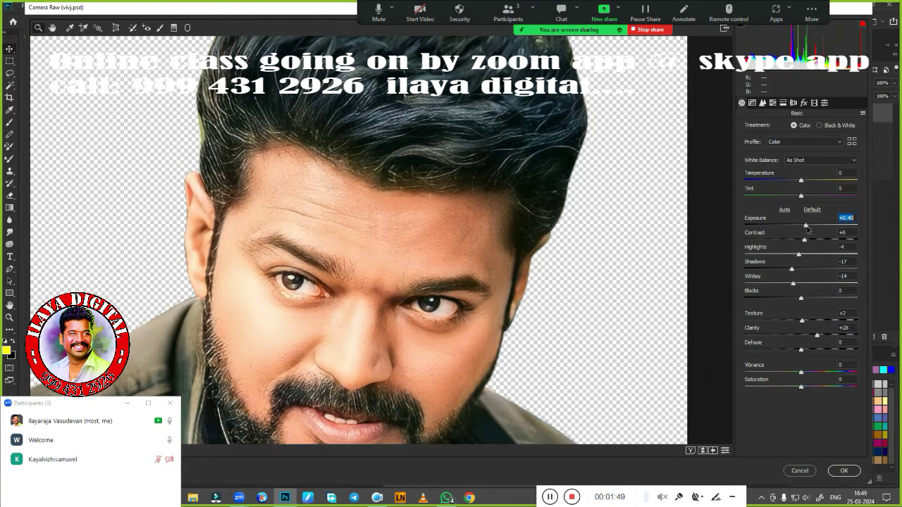
{"action": "left_click", "coordinate": [843, 471]}
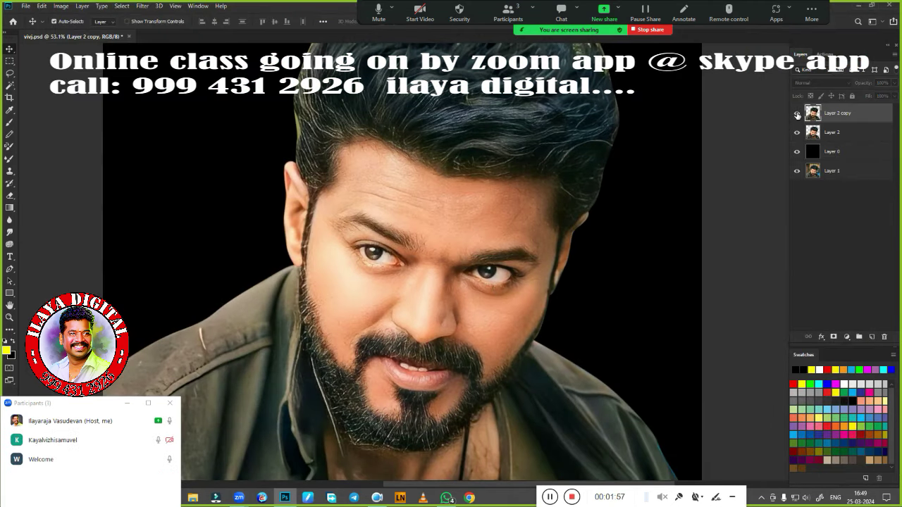
Step: Apply Selective Color: Reds Cyan −17, Magenta −12, Yellow +16; Blacks Black 5%
{"action": "left_click", "coordinate": [60, 6]}
{"action": "mouse_move", "coordinate": [76, 31]}
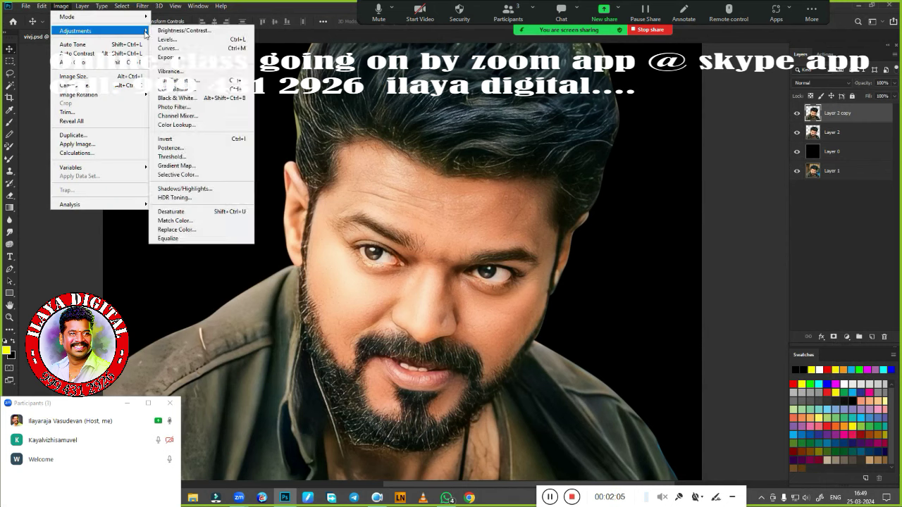
{"action": "left_click", "coordinate": [177, 174]}
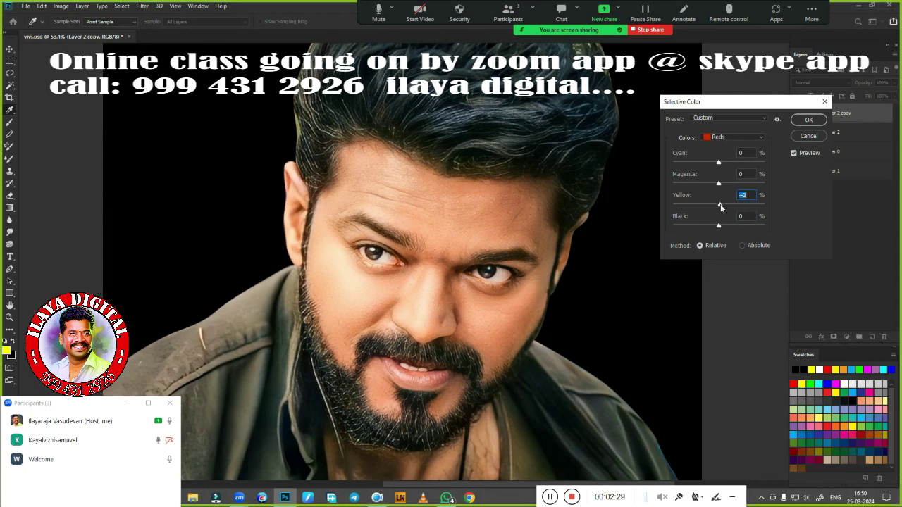
{"action": "mouse_move", "coordinate": [720, 206]}
{"action": "left_mouse_down"}
{"action": "mouse_move", "coordinate": [729, 206]}
{"action": "mouse_move", "coordinate": [729, 183]}
{"action": "left_mouse_up"}
{"action": "left_click_drag", "start_coordinate": [730, 204], "coordinate": [727, 205]}
{"action": "left_click", "coordinate": [739, 139]}
{"action": "left_click", "coordinate": [733, 202]}
{"action": "left_click", "coordinate": [733, 137]}
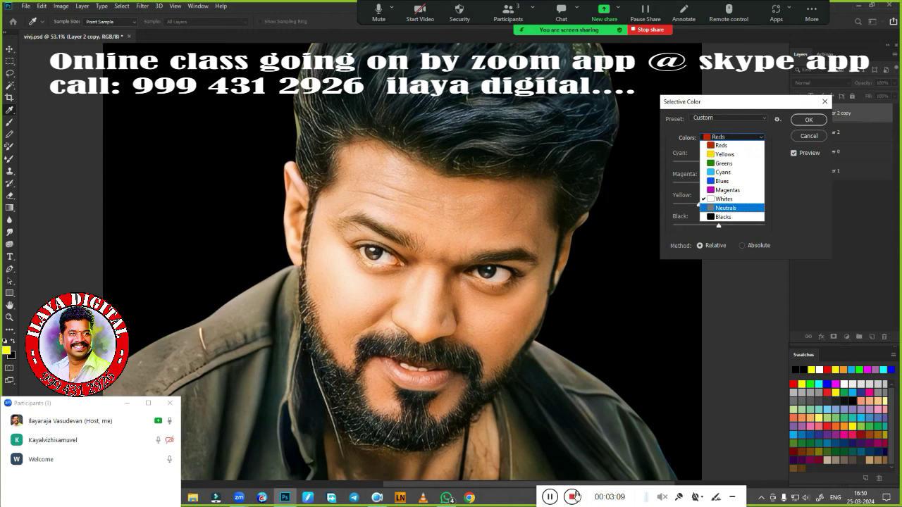
{"action": "left_click", "coordinate": [723, 216]}
{"action": "left_click_drag", "start_coordinate": [718, 225], "coordinate": [720, 225]}
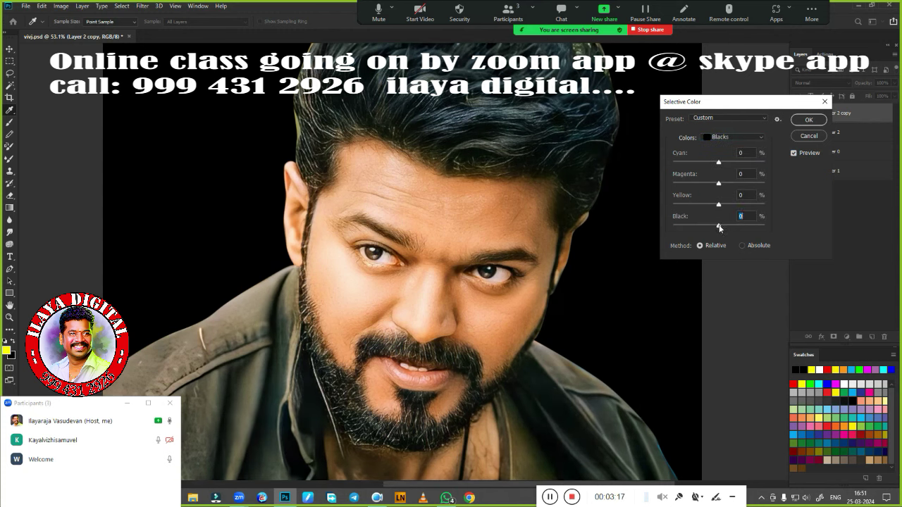
{"action": "key", "text": "Return"}
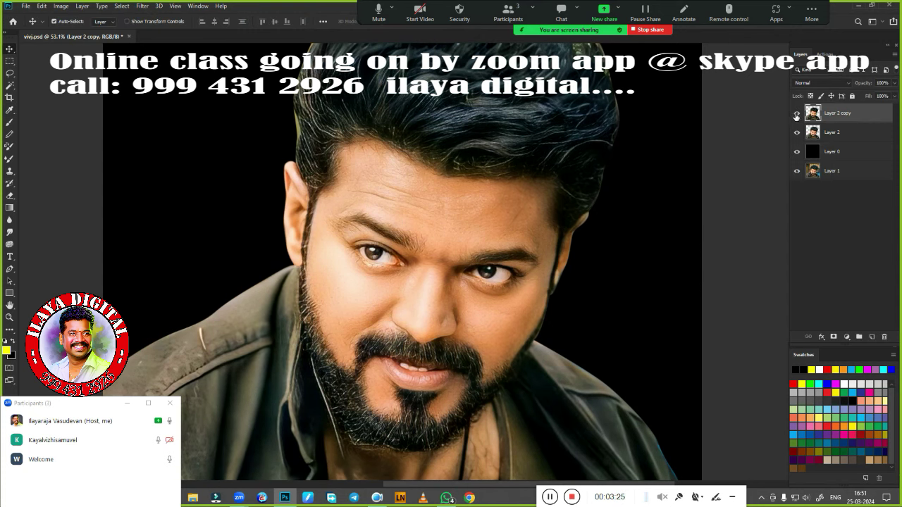
Step: Duplicate the portrait, sharpen it with Unsharp Mask (96%, radius 4.0), and hide Layer 2 copy
{"action": "key", "text": "ctrl+j"}
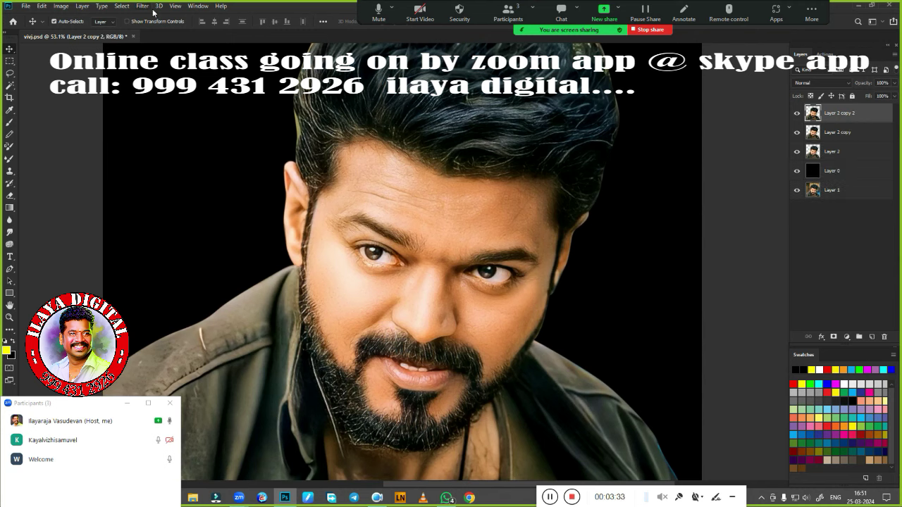
{"action": "left_click", "coordinate": [143, 6]}
{"action": "left_click", "coordinate": [282, 210]}
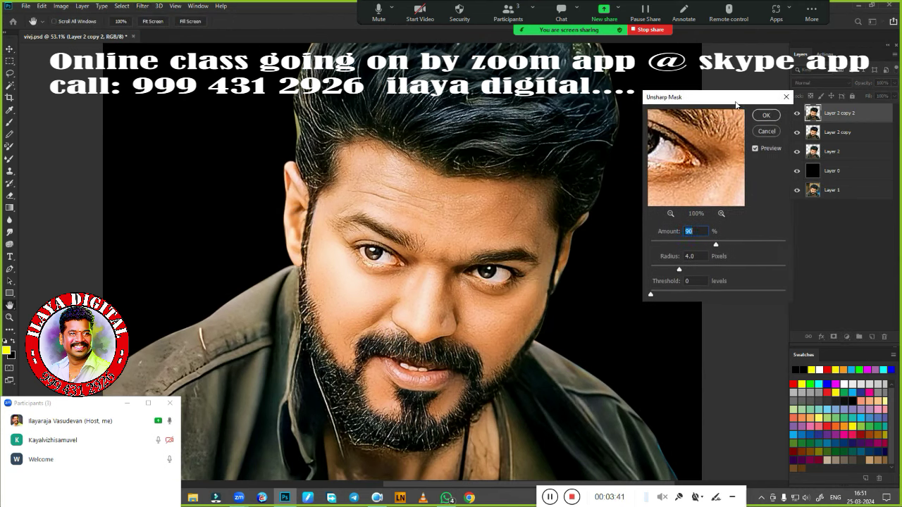
{"action": "left_click", "coordinate": [763, 114]}
{"action": "left_click", "coordinate": [796, 132]}
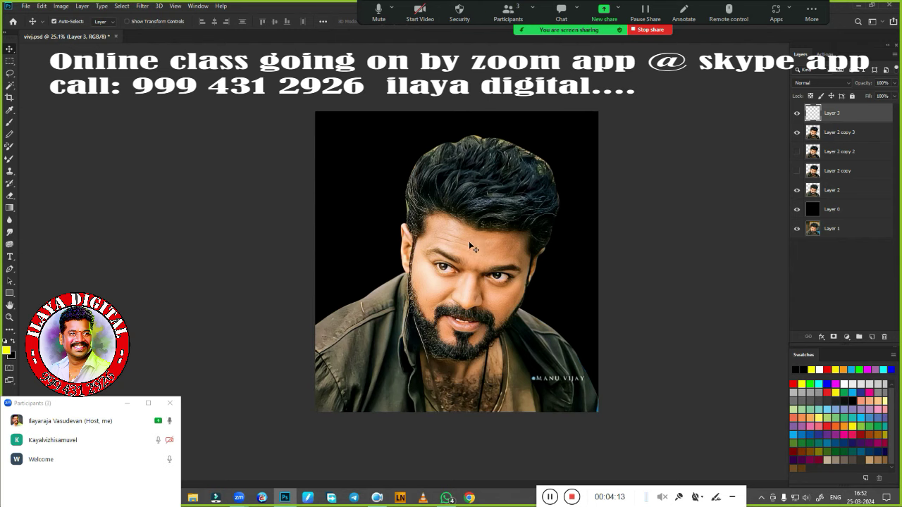
Step: Select the Mixer Brush tool and bring up the Brush Settings panel
{"action": "scroll", "coordinate": [599, 267], "scroll_direction": "up", "scroll_amount": 3}
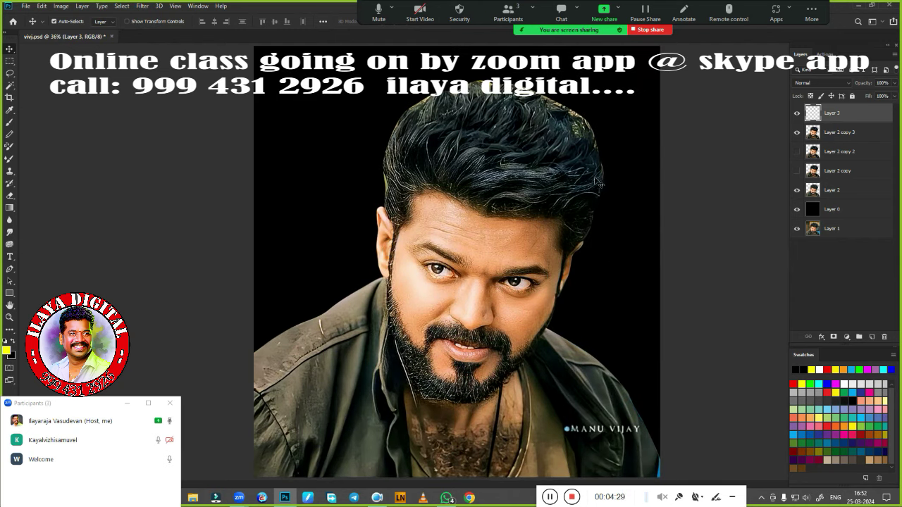
{"action": "key", "text": "b"}
{"action": "right_click", "coordinate": [298, 134]}
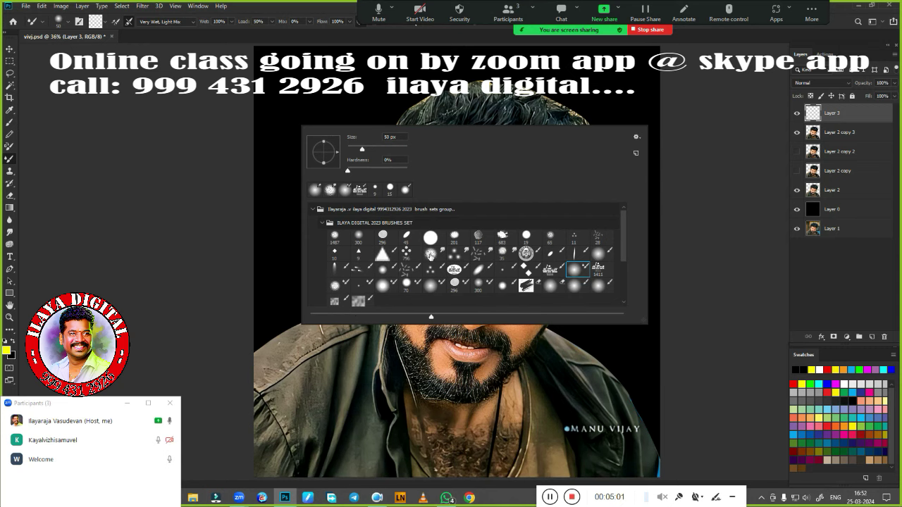
{"action": "key", "text": "r"}
{"action": "key", "text": "Escape"}
{"action": "key", "text": "F5"}
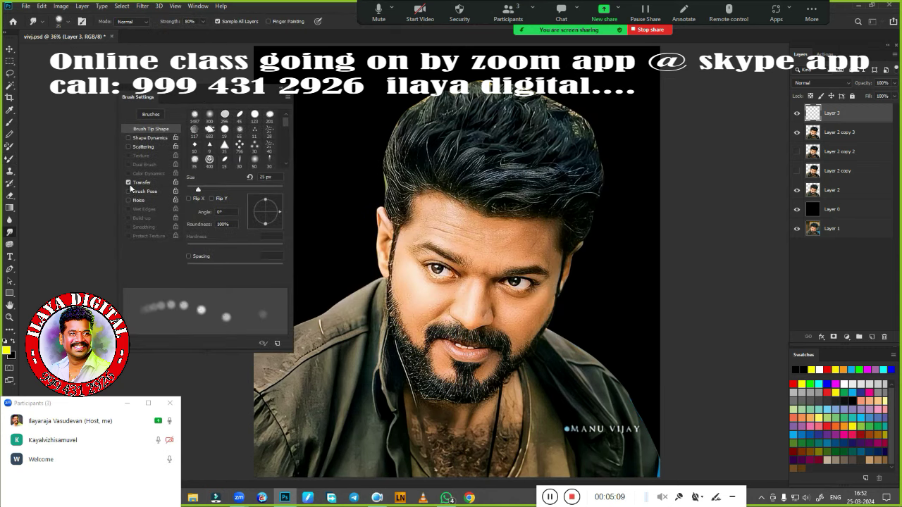
Step: Choose the soft round 300 px brush tip at 0% hardness
{"action": "right_click", "coordinate": [395, 148]}
{"action": "left_click", "coordinate": [574, 275]}
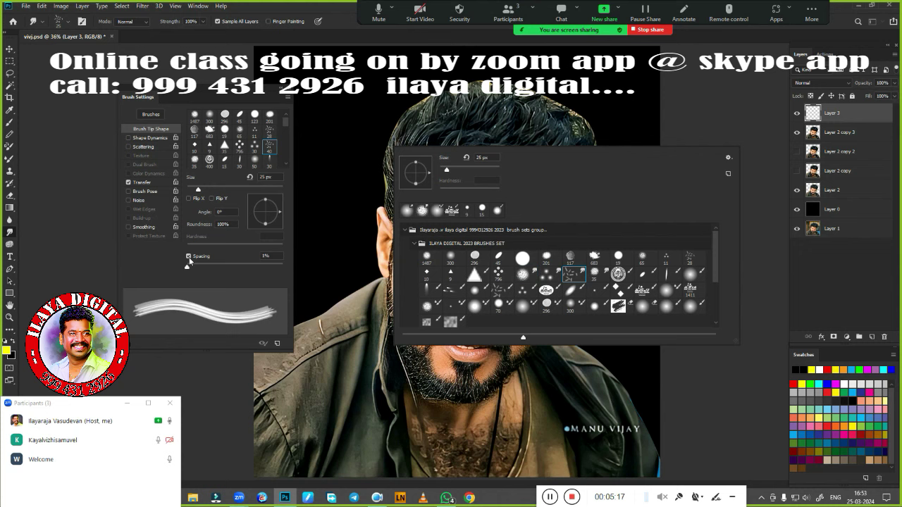
{"action": "key", "text": "shift+b"}
{"action": "left_click", "coordinate": [573, 304]}
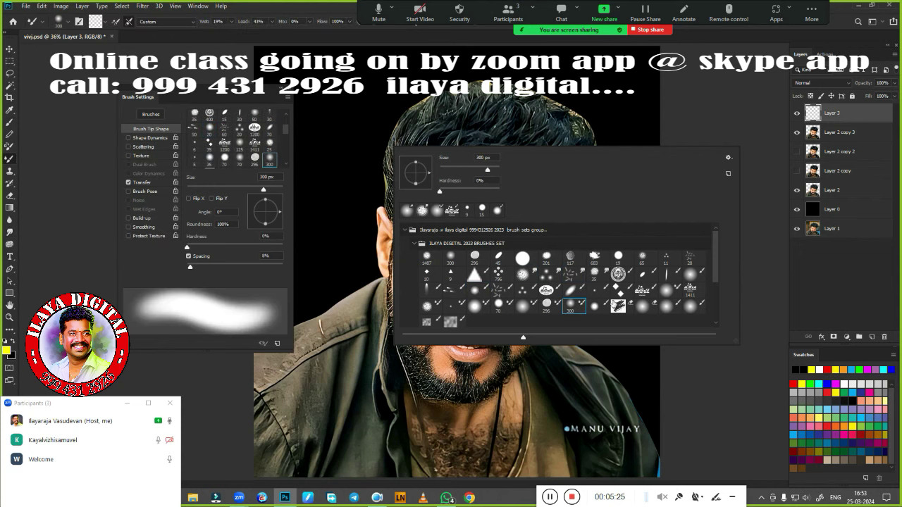
{"action": "left_click", "coordinate": [666, 289]}
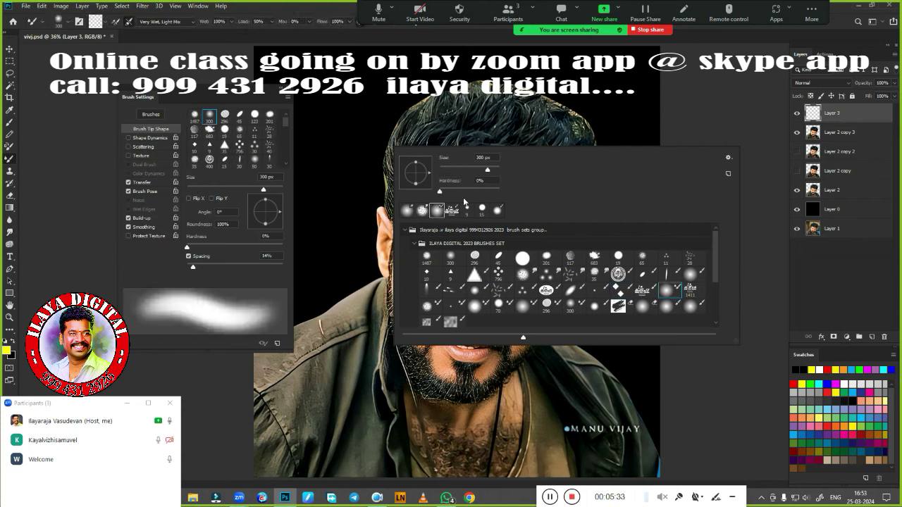
{"action": "left_click", "coordinate": [289, 93]}
Step: Set the Mixer Brush preset to Very Wet, Light Mix
{"action": "right_click", "coordinate": [271, 116]}
{"action": "key", "text": "r"}
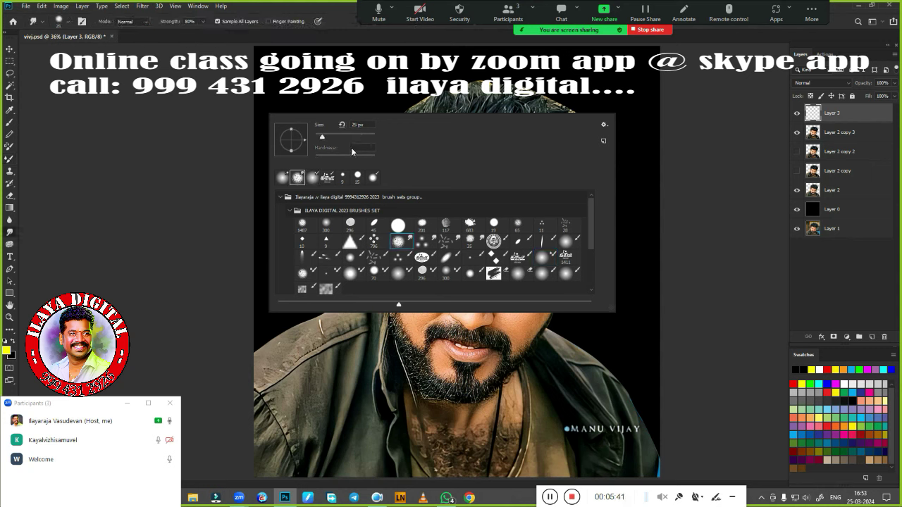
{"action": "right_click", "coordinate": [341, 154]}
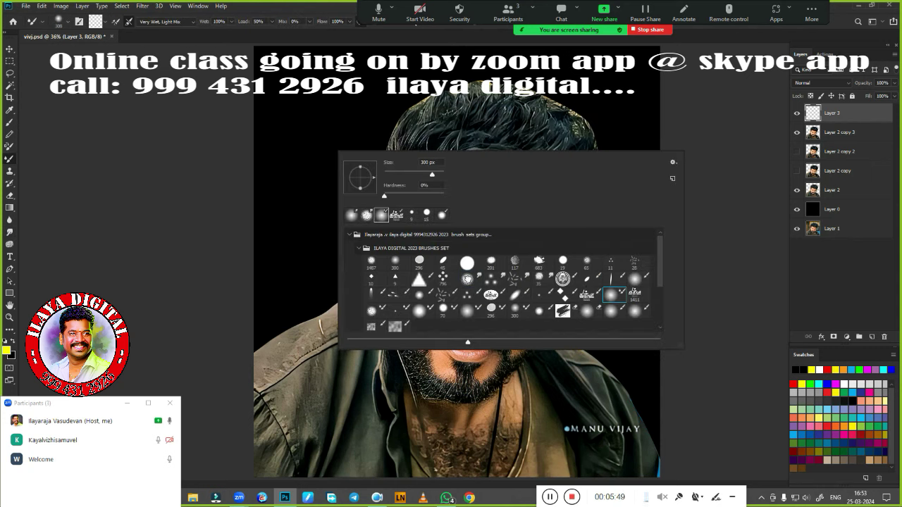
{"action": "key", "text": "b"}
{"action": "right_click", "coordinate": [341, 113]}
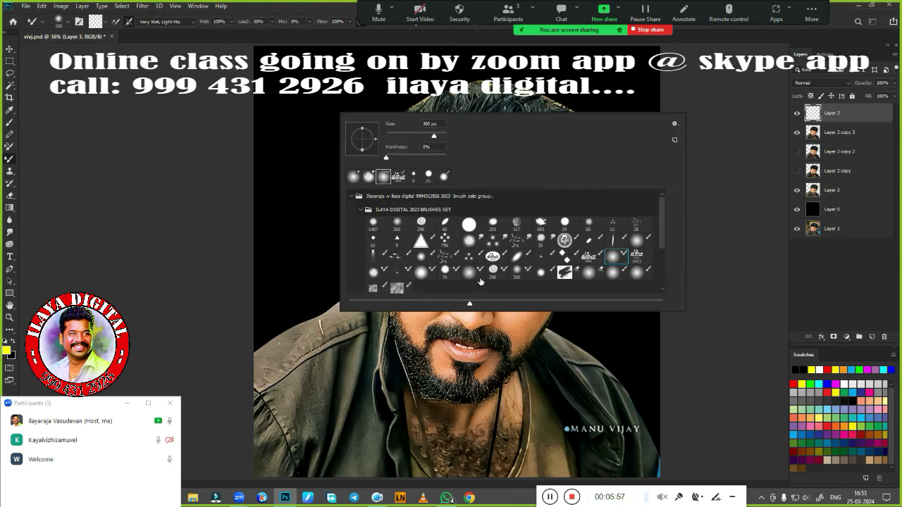
{"action": "left_click", "coordinate": [349, 38]}
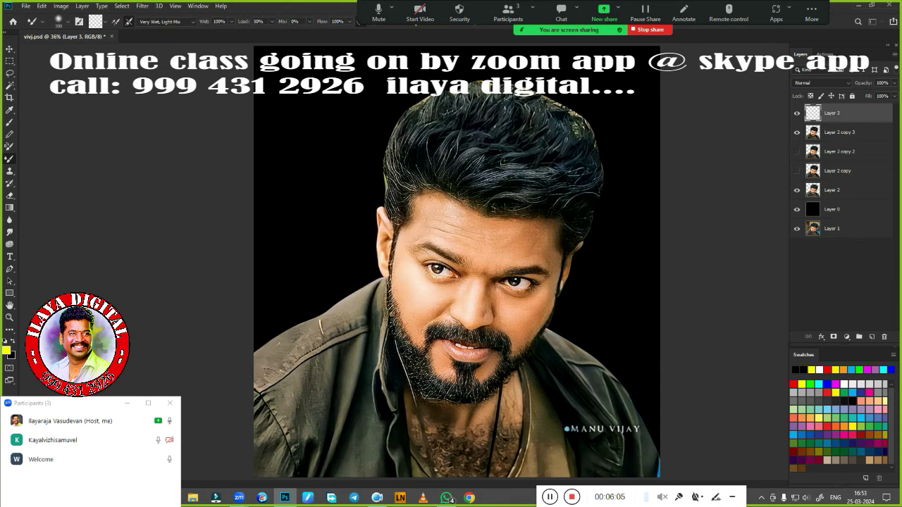
Step: Return the Brush Preset picker's brush list to tip view
{"action": "key", "text": "r"}
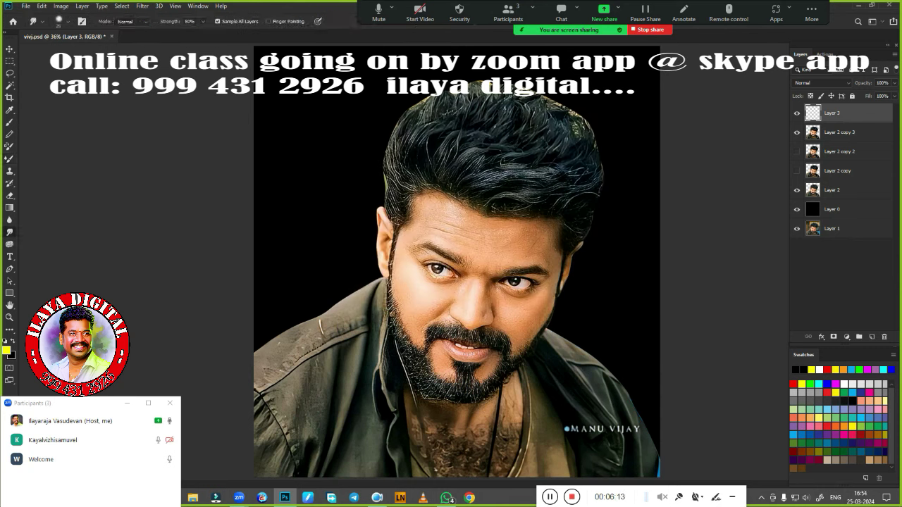
{"action": "right_click", "coordinate": [314, 127]}
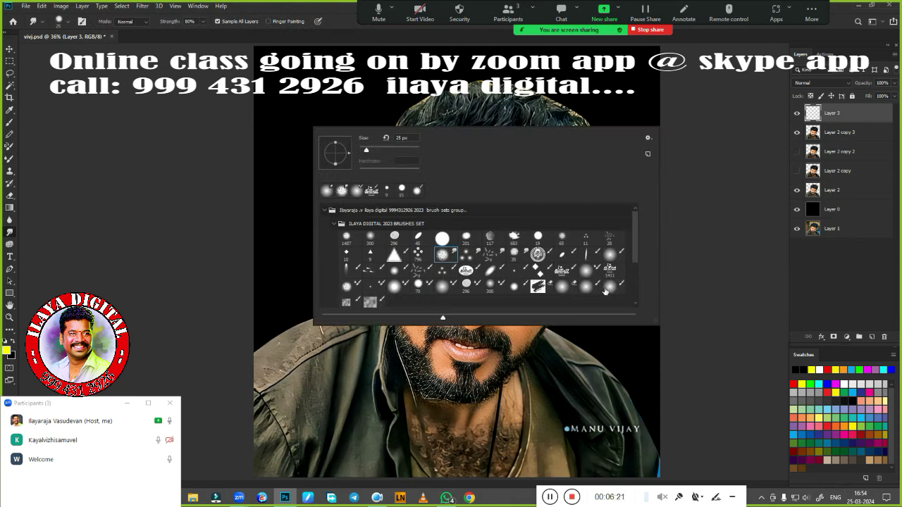
{"action": "left_click", "coordinate": [645, 140]}
{"action": "left_click", "coordinate": [677, 191]}
{"action": "left_click", "coordinate": [646, 139]}
{"action": "left_click", "coordinate": [676, 199]}
{"action": "left_click", "coordinate": [647, 139]}
{"action": "left_click", "coordinate": [677, 200]}
{"action": "left_click", "coordinate": [648, 139]}
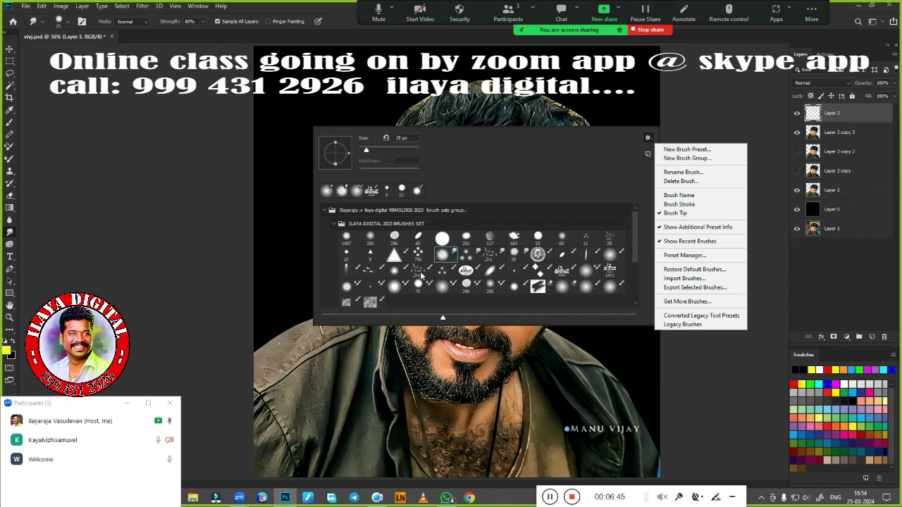
{"action": "left_click", "coordinate": [394, 254]}
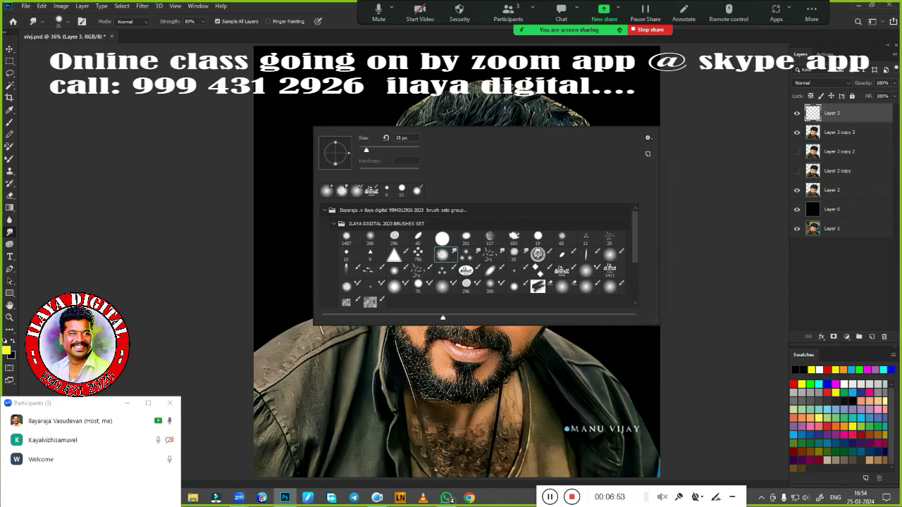
Step: Give the Very Wet, Light Mix mixer brush a soft round 300 px, 0% hardness tip
{"action": "left_click", "coordinate": [393, 254]}
{"action": "key", "text": "shift+b"}
{"action": "key", "text": "shift+b"}
{"action": "key", "text": "shift+b"}
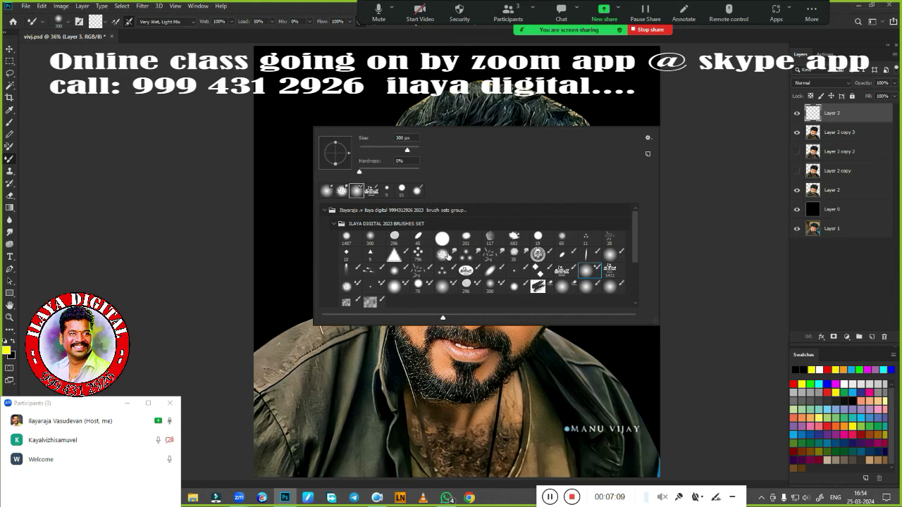
{"action": "key", "text": "shift+b"}
{"action": "left_click", "coordinate": [401, 257]}
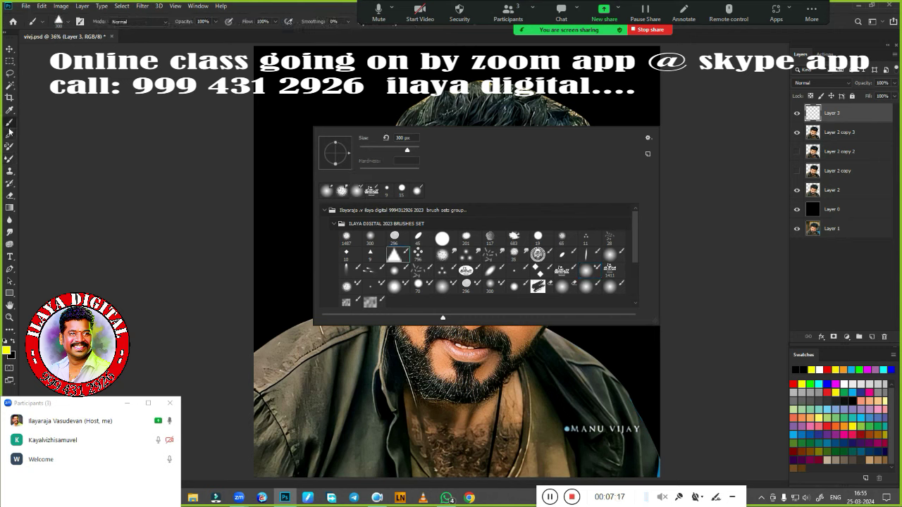
{"action": "left_click", "coordinate": [590, 272]}
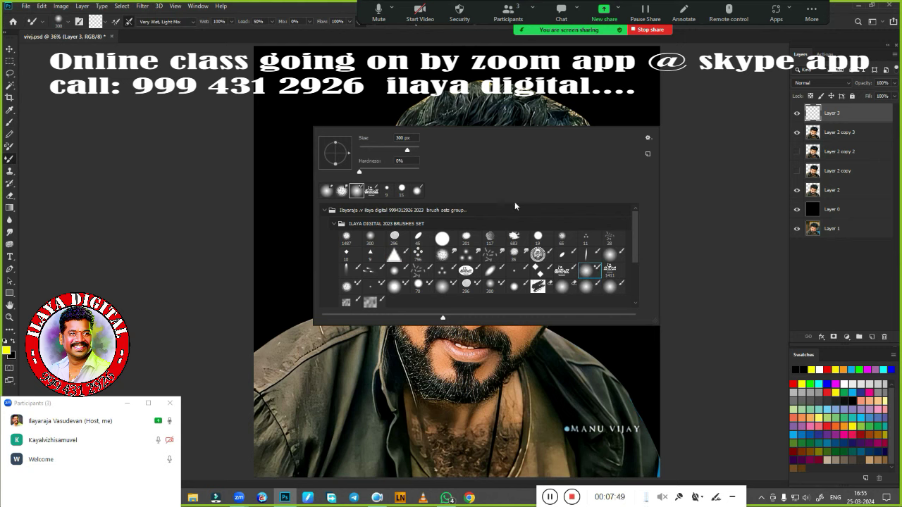
Step: Set the smudging brush to 80% strength, sampling all layers
{"action": "left_click", "coordinate": [342, 44]}
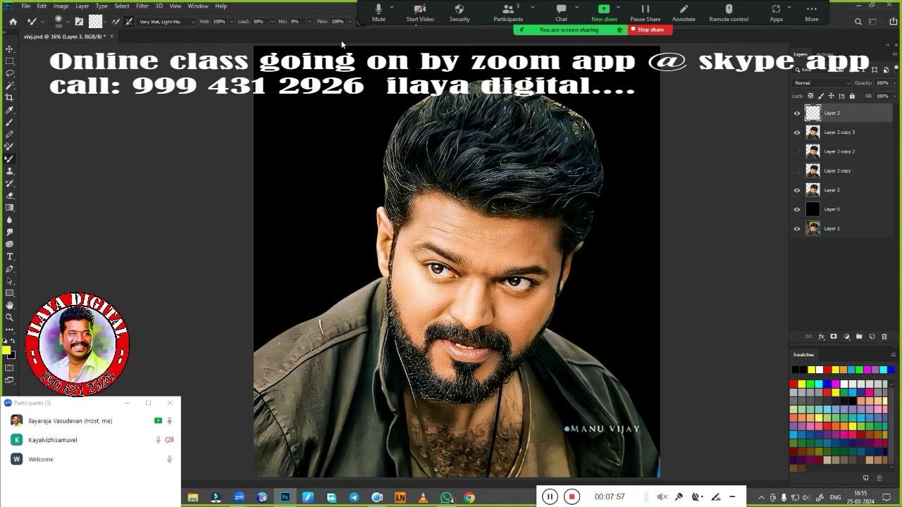
{"action": "left_click_drag", "start_coordinate": [547, 496], "coordinate": [204, 201]}
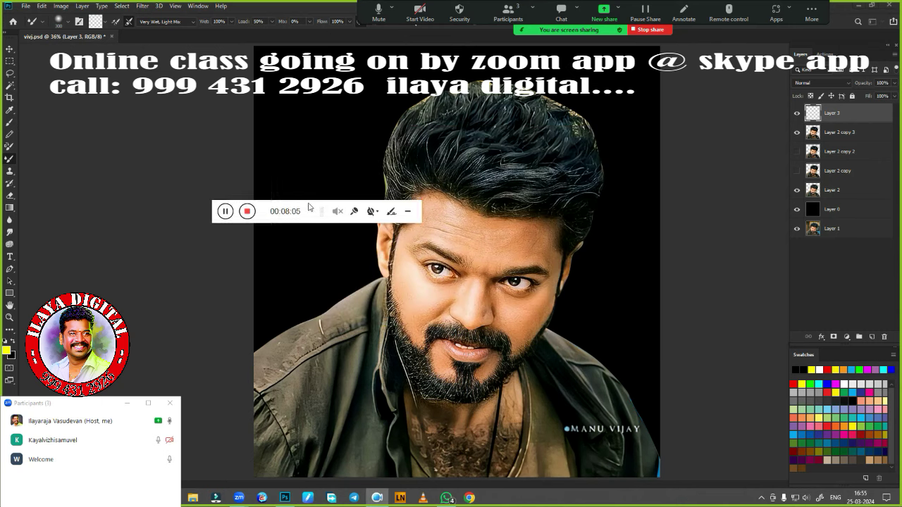
{"action": "left_click_drag", "start_coordinate": [306, 201], "coordinate": [618, 481]}
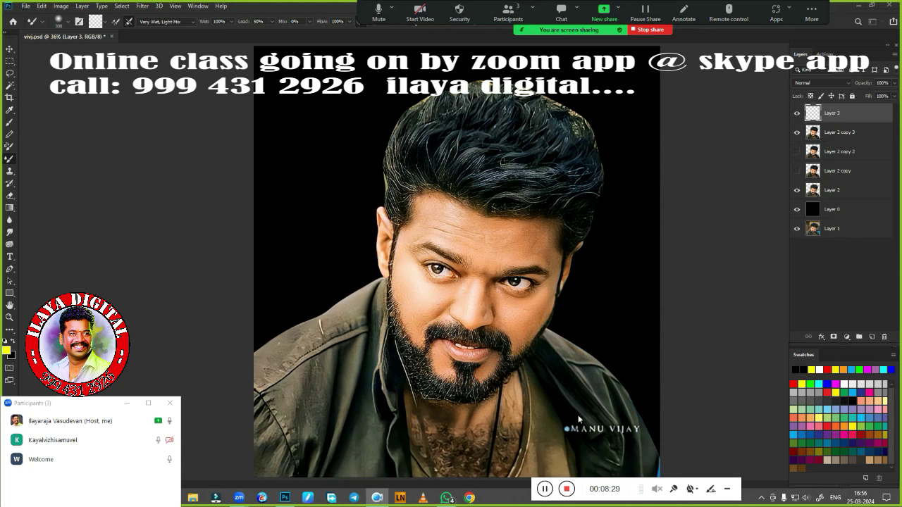
{"action": "right_click", "coordinate": [331, 162]}
{"action": "key", "text": "r"}
{"action": "key", "text": "F5"}
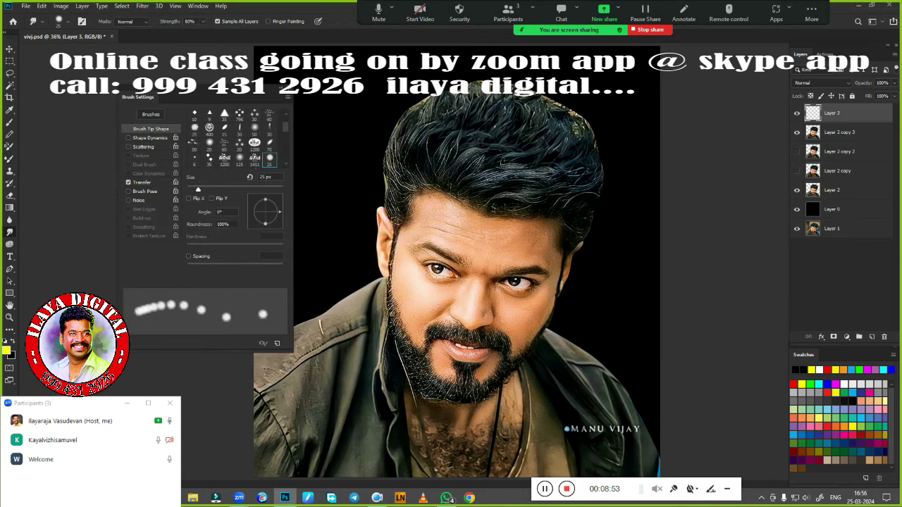
{"action": "key", "text": "F5"}
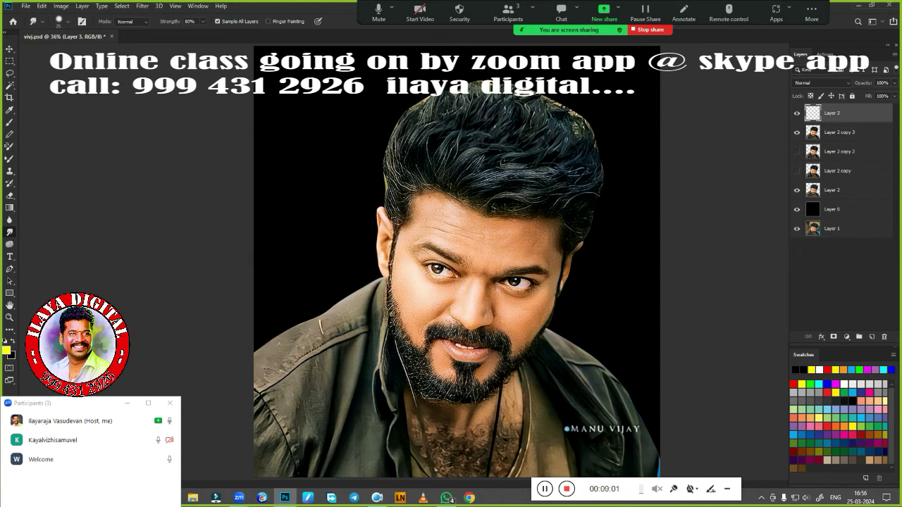
Step: Compare against the original photo layer, restore the edited layers, and save the document
{"action": "scroll", "coordinate": [455, 263], "scroll_direction": "down", "scroll_amount": 2}
{"action": "left_click", "coordinate": [797, 152]}
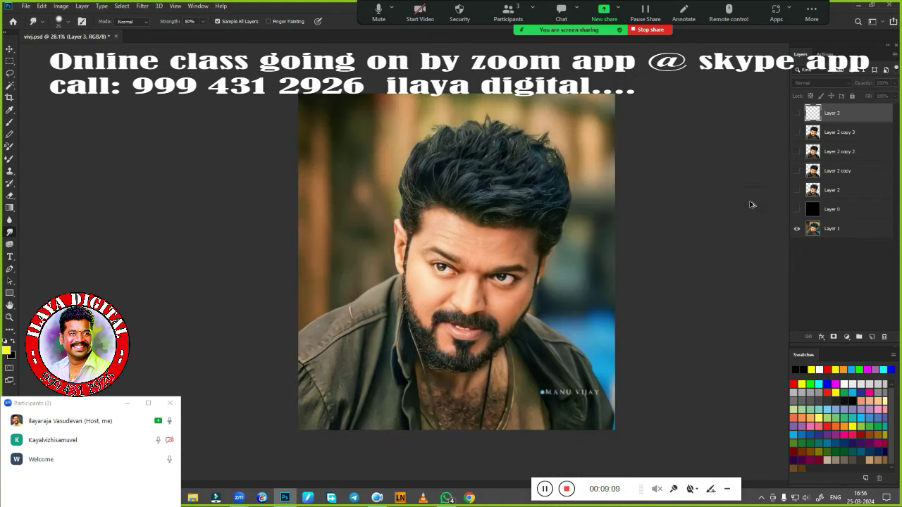
{"action": "key", "text": "ctrl+alt+i"}
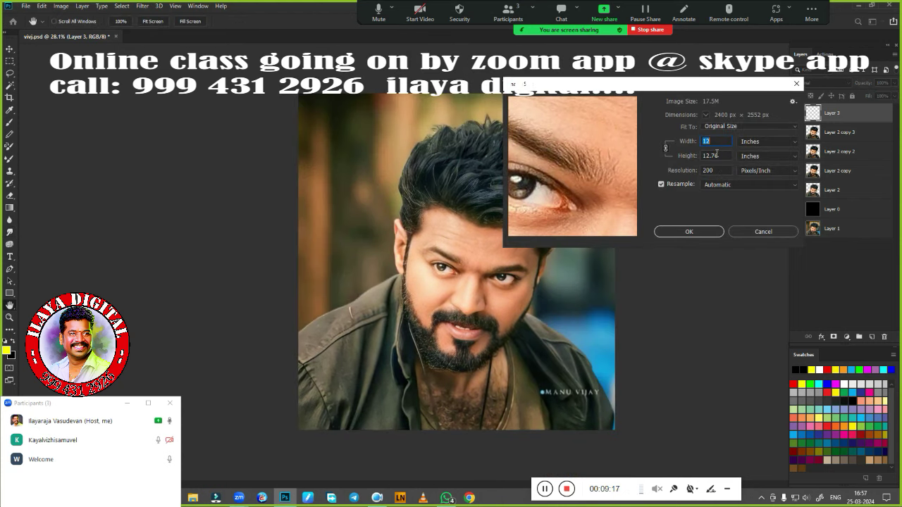
{"action": "key", "text": "Escape"}
{"action": "left_click", "coordinate": [798, 152]}
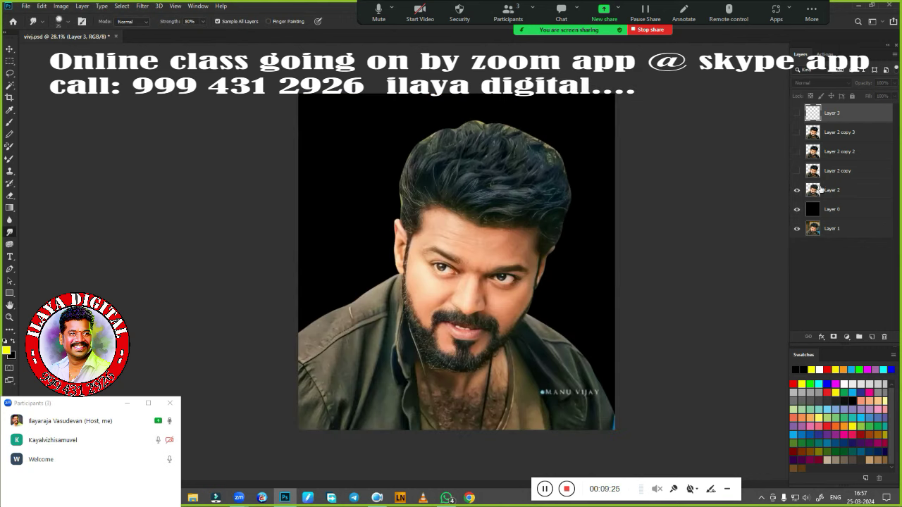
{"action": "left_click", "coordinate": [797, 170]}
{"action": "left_click_drag", "start_coordinate": [797, 152], "coordinate": [797, 113]}
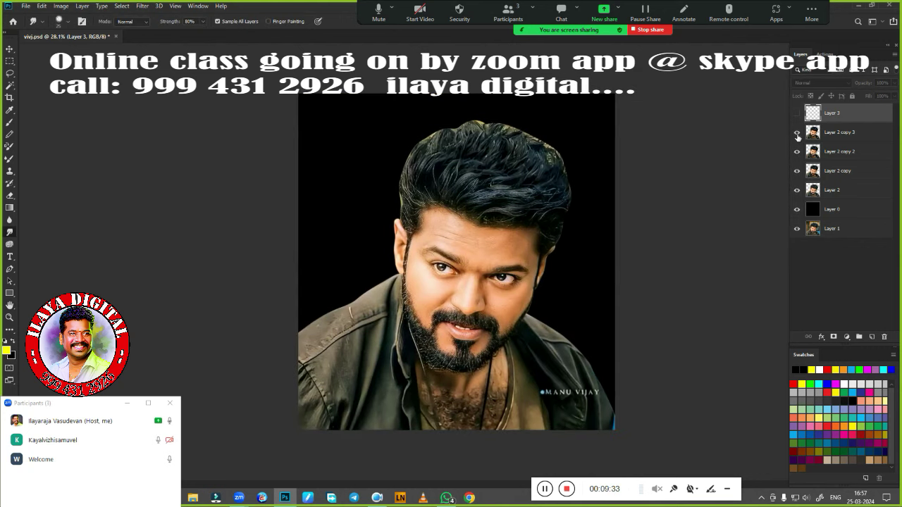
{"action": "key", "text": "ctrl+s"}
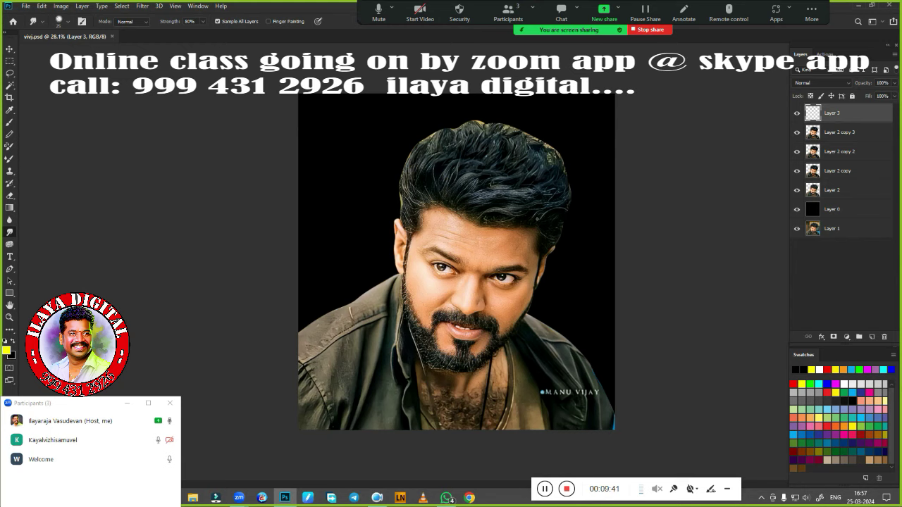
Step: Hide the Layer 2 copies except Layer 2 copy 3 and zoom toward the eyes
{"action": "scroll", "coordinate": [487, 324], "scroll_direction": "up", "scroll_amount": 3}
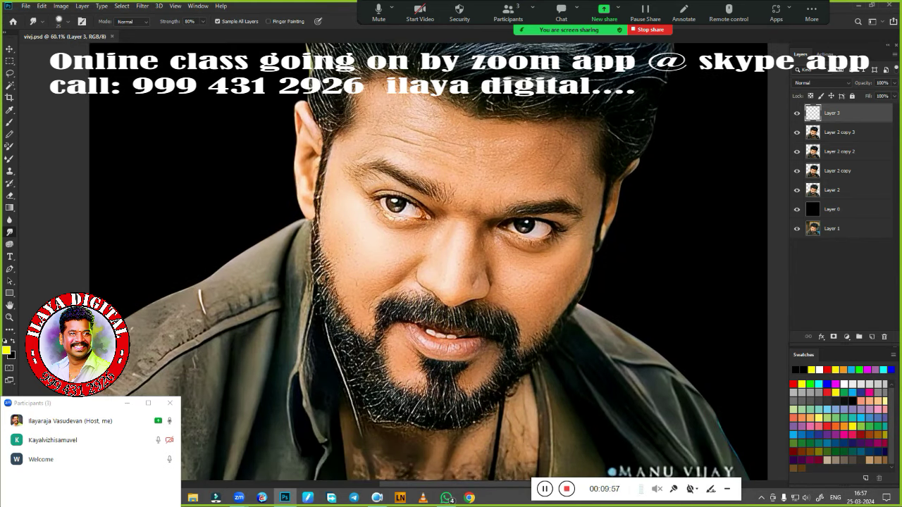
{"action": "left_click_drag", "start_coordinate": [797, 132], "coordinate": [797, 170]}
{"action": "scroll", "coordinate": [578, 189], "scroll_direction": "up", "scroll_amount": 1}
{"action": "scroll", "coordinate": [578, 189], "scroll_direction": "up", "scroll_amount": 1}
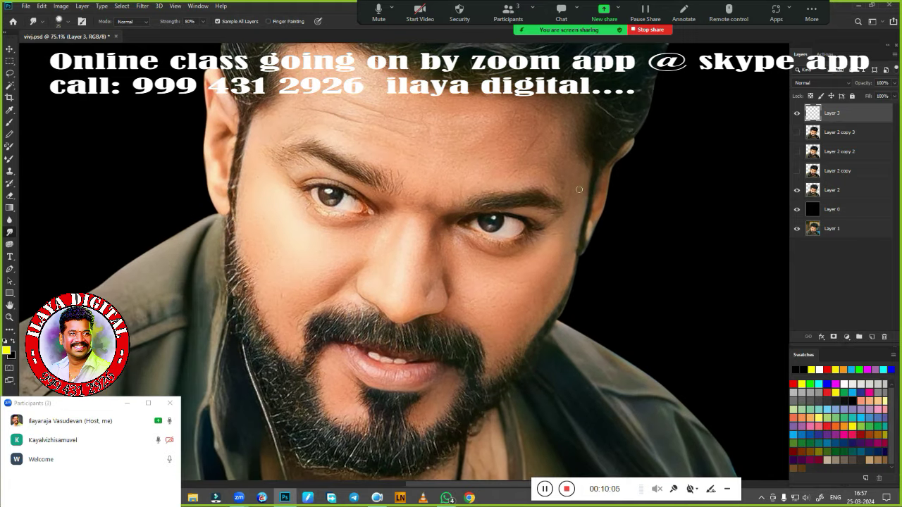
{"action": "left_click", "coordinate": [797, 132]}
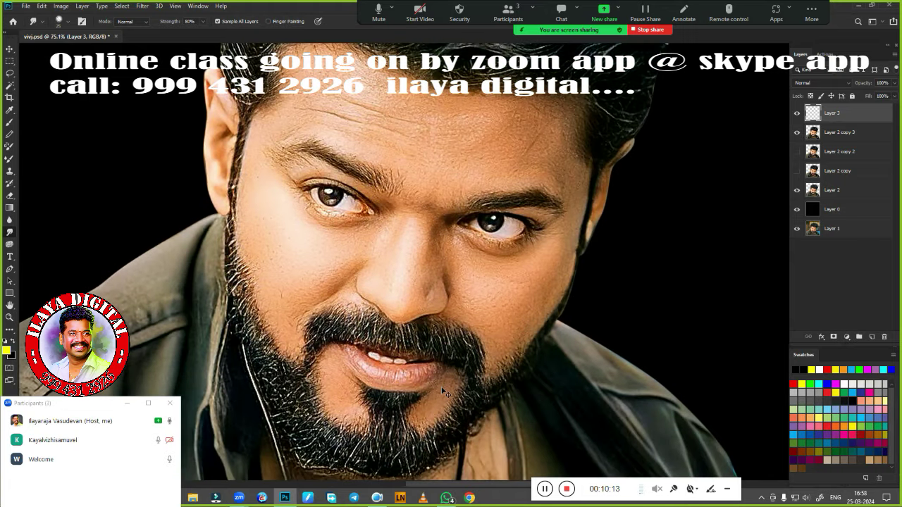
{"action": "key", "text": "ctrl+0"}
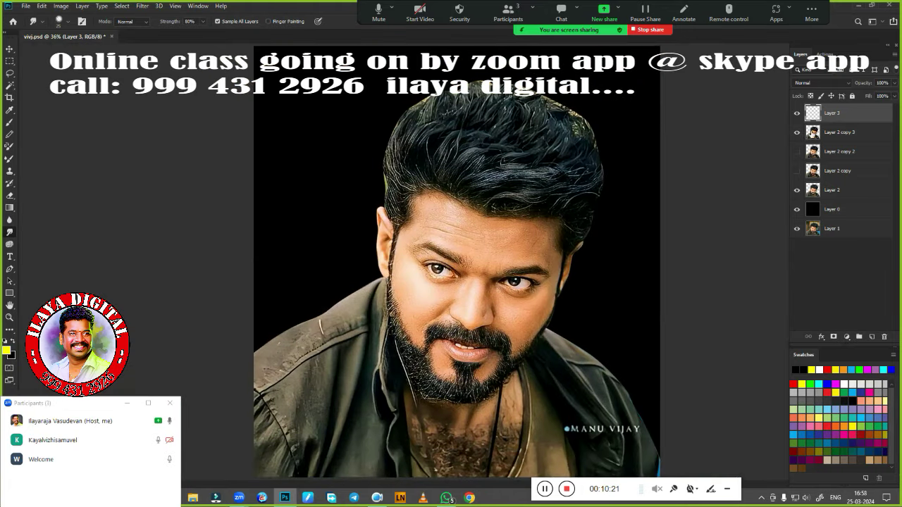
{"action": "scroll", "coordinate": [488, 293], "scroll_direction": "up", "scroll_amount": 3}
{"action": "scroll", "coordinate": [488, 293], "scroll_direction": "up", "scroll_amount": 2}
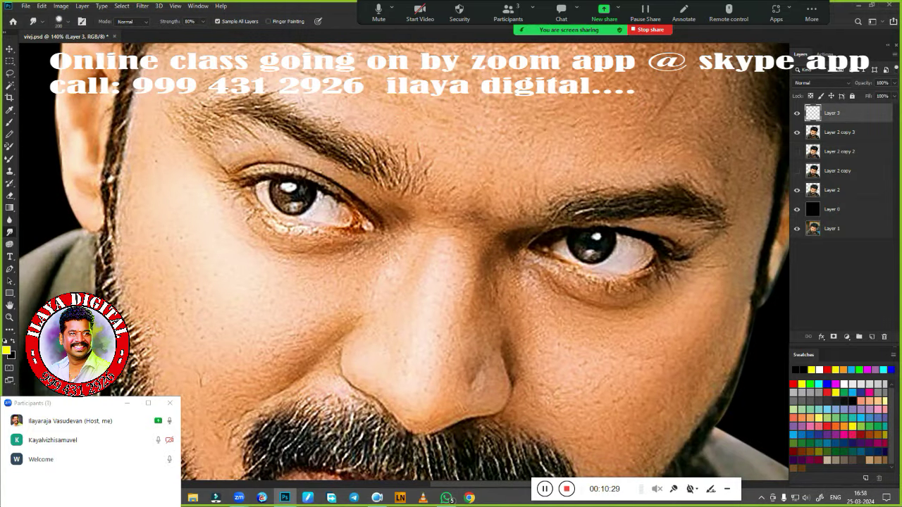
Step: Reselect the Smudge tool and fit, zoom and rotate the view onto the face
{"action": "key", "text": "shift+b"}
{"action": "right_click", "coordinate": [421, 196]}
{"action": "key", "text": "Return"}
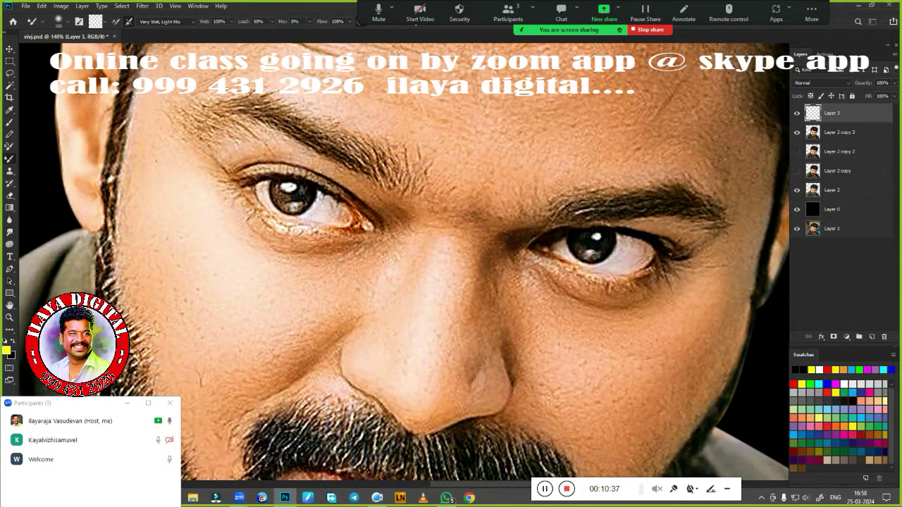
{"action": "key", "text": "r"}
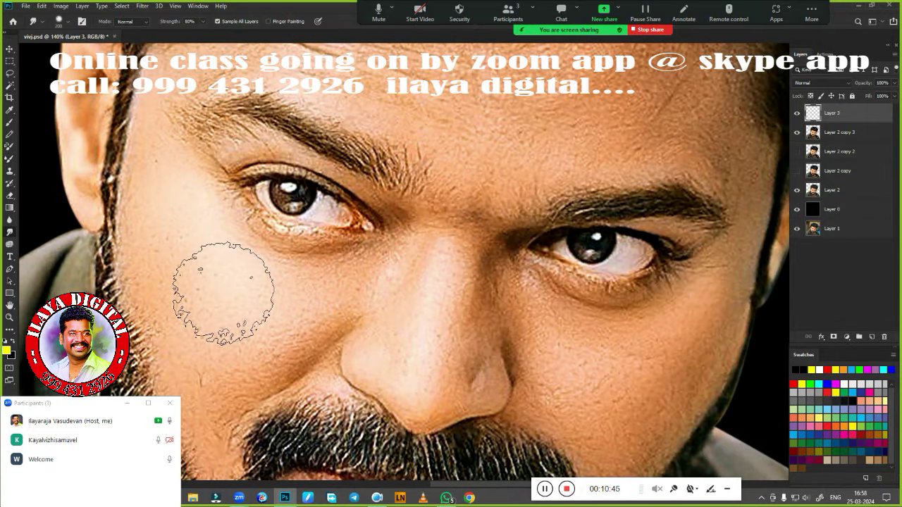
{"action": "key", "text": "ctrl+0"}
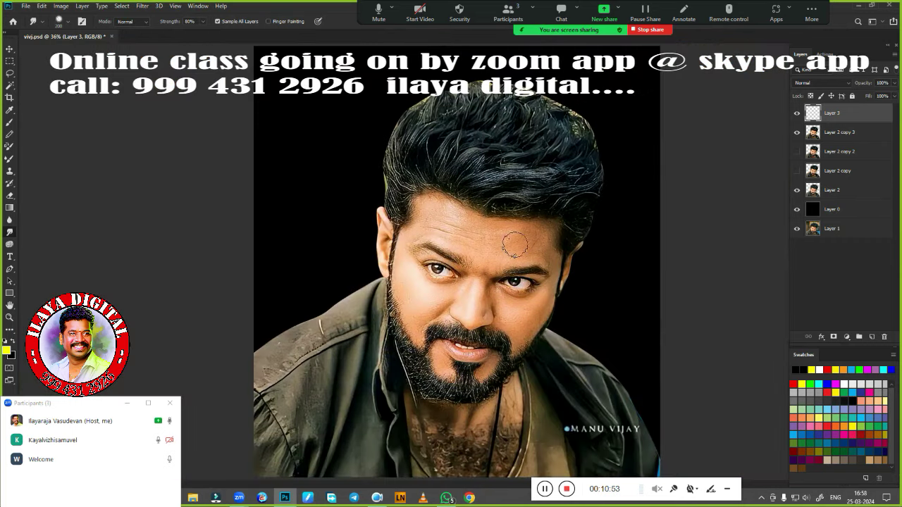
{"action": "scroll", "coordinate": [514, 245], "scroll_direction": "up", "scroll_amount": 5}
{"action": "key", "text": "r"}
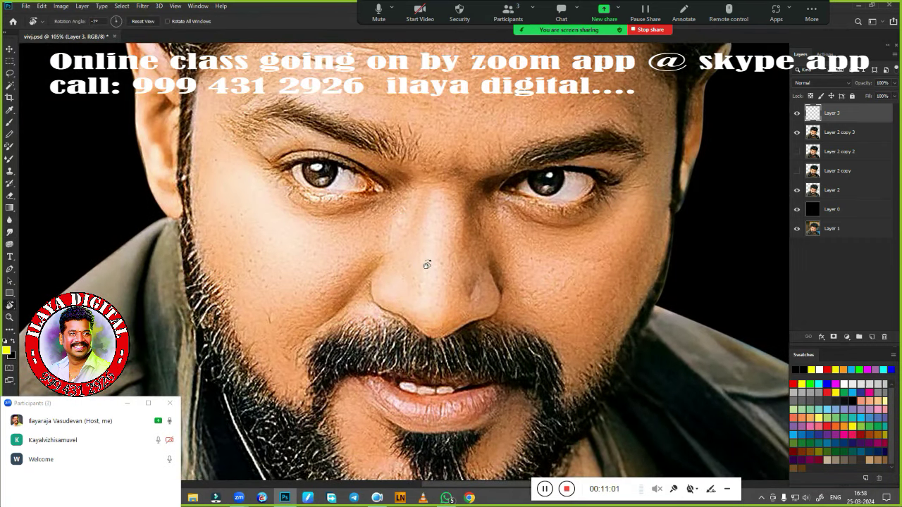
{"action": "scroll", "coordinate": [423, 253], "scroll_direction": "up", "scroll_amount": 3}
{"action": "scroll", "coordinate": [423, 253], "scroll_direction": "down", "scroll_amount": 2}
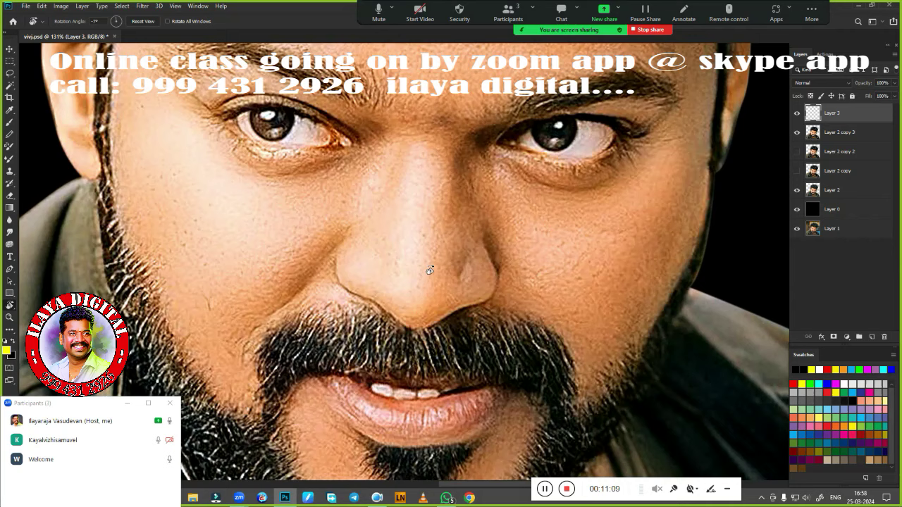
{"action": "key", "text": "r"}
Step: Lasso the area around the left nostril, save the document, then deselect
{"action": "key", "text": "l"}
{"action": "left_click_drag", "start_coordinate": [332, 257], "coordinate": [335, 310]}
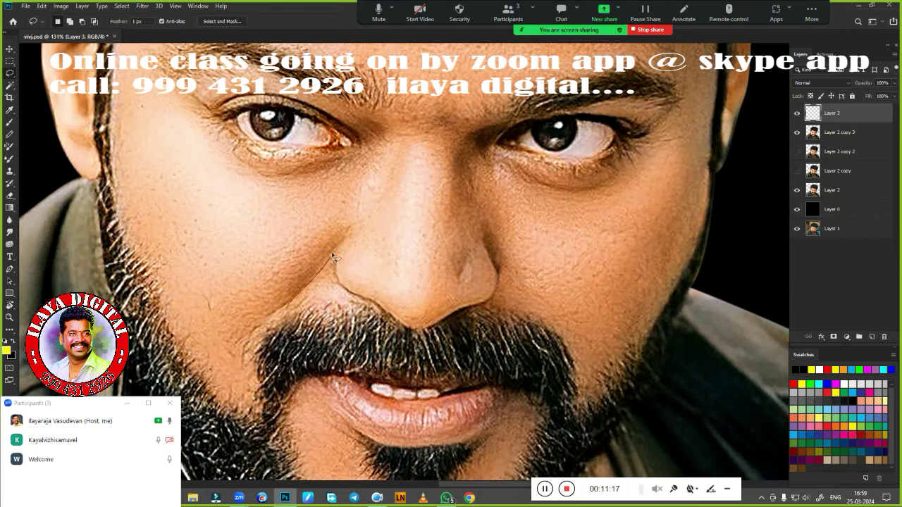
{"action": "key", "text": "r"}
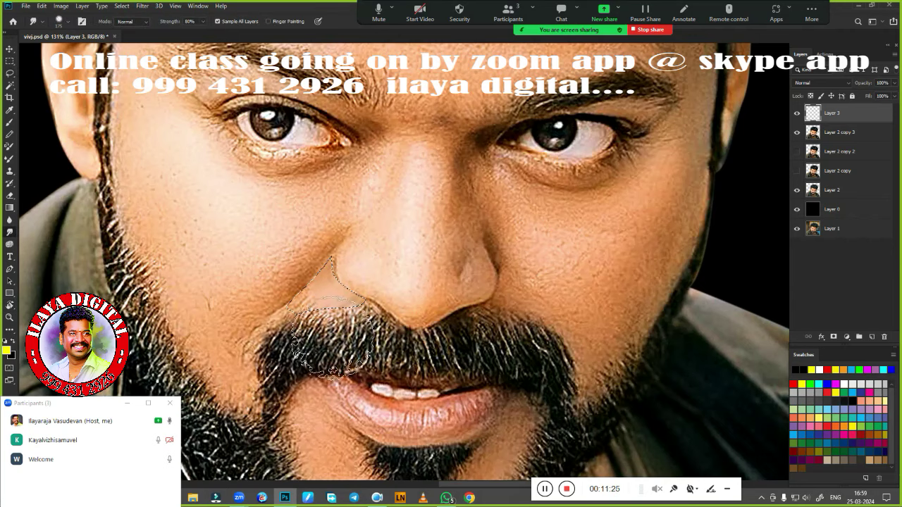
{"action": "key", "text": "ctrl+s"}
{"action": "key", "text": "ctrl+d"}
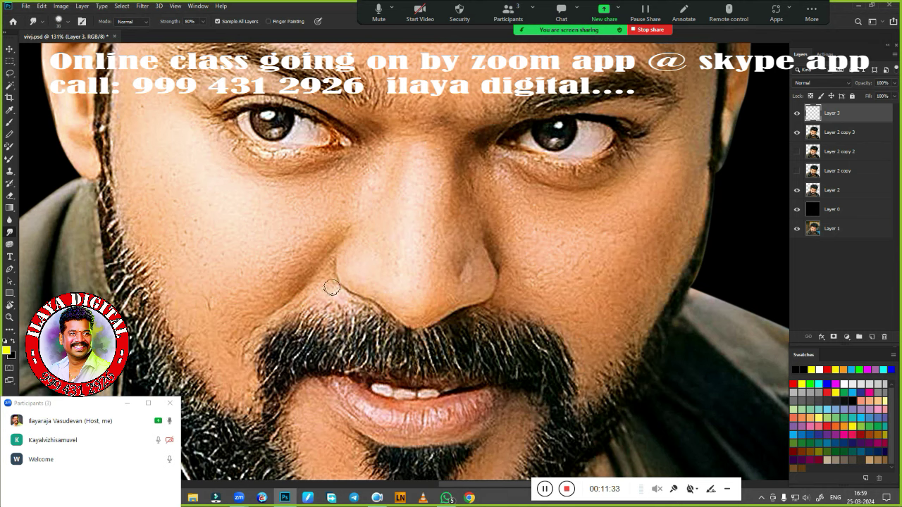
Step: Try an oversized smudge stroke on the left side of the nose, then undo it
{"action": "scroll", "coordinate": [445, 329], "scroll_direction": "up", "scroll_amount": 3}
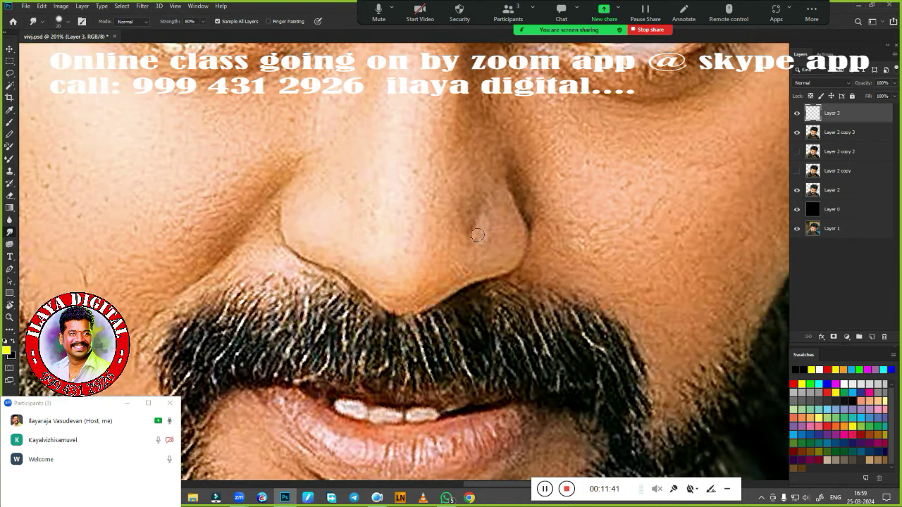
{"action": "right_click", "coordinate": [481, 234]}
{"action": "key", "text": "Escape"}
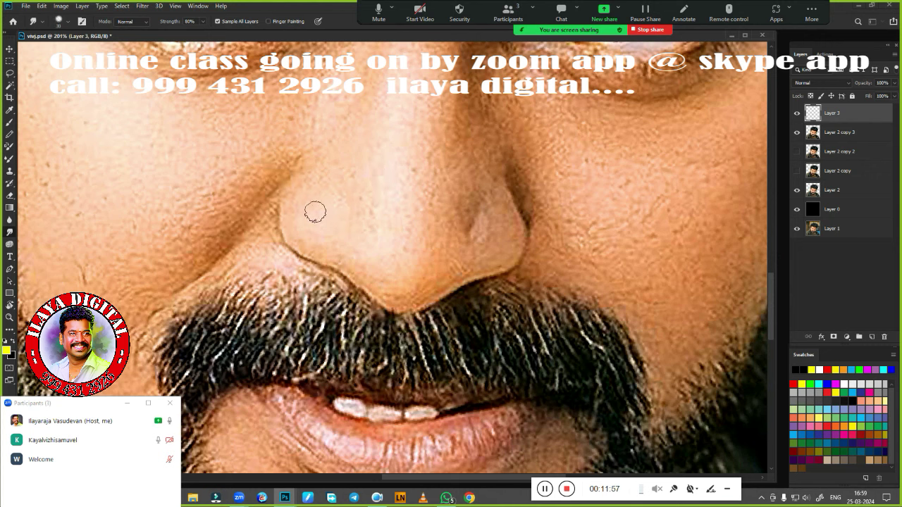
{"action": "left_click_drag", "start_coordinate": [320, 204], "coordinate": [292, 236]}
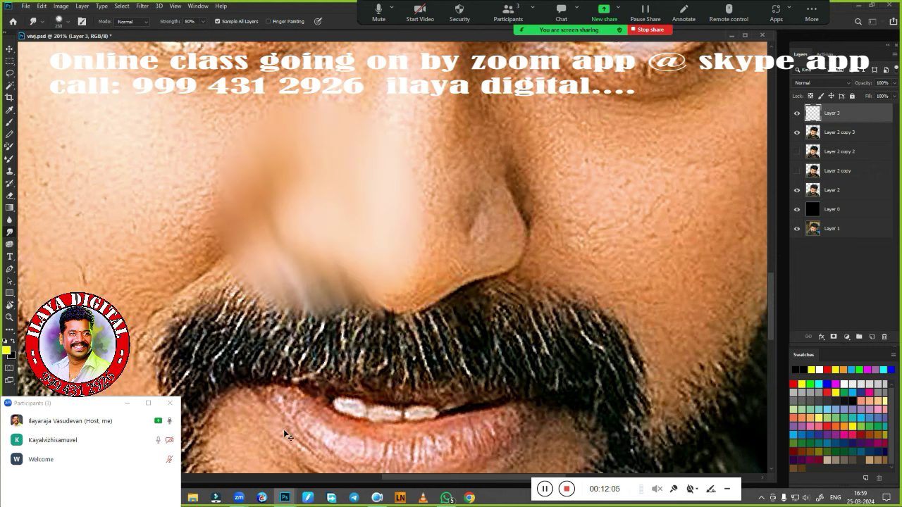
{"action": "key", "text": "ctrl+z"}
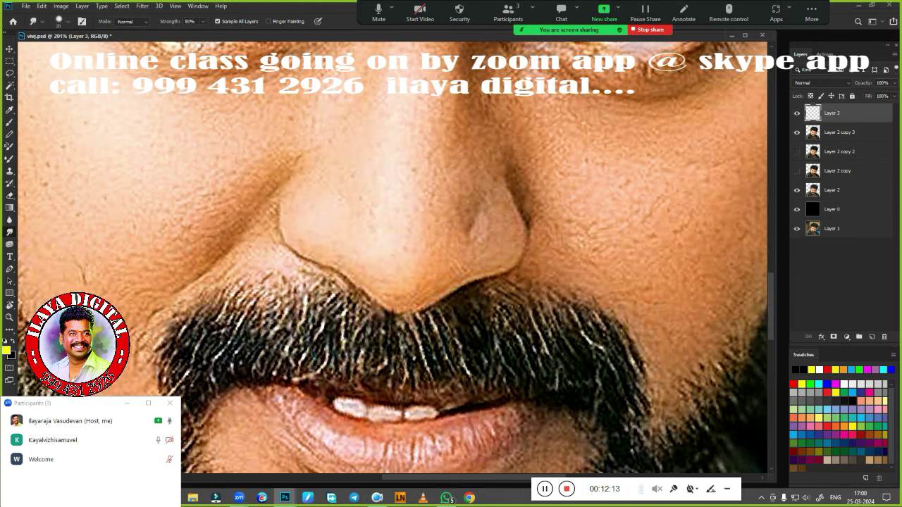
{"action": "scroll", "coordinate": [428, 262], "scroll_direction": "down", "scroll_amount": 1}
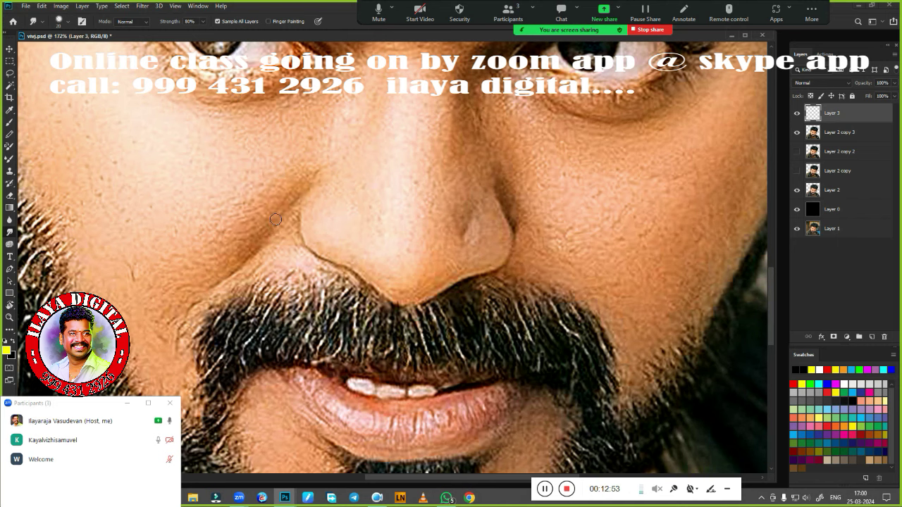
{"action": "key", "text": "r"}
{"action": "left_click_drag", "start_coordinate": [275, 220], "coordinate": [543, 163]}
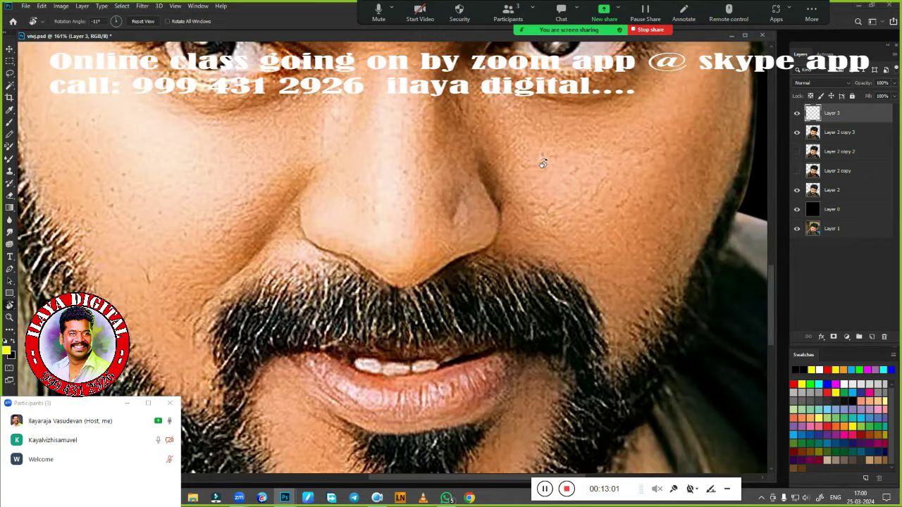
{"action": "key", "text": "z"}
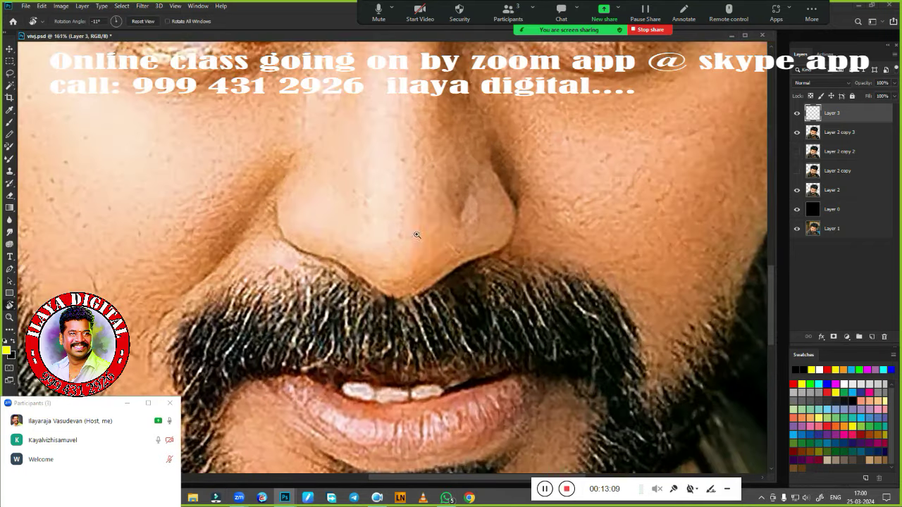
{"action": "mouse_move", "coordinate": [393, 202]}
{"action": "left_mouse_down"}
{"action": "mouse_move", "coordinate": [435, 292]}
{"action": "mouse_move", "coordinate": [394, 137]}
{"action": "left_mouse_up"}
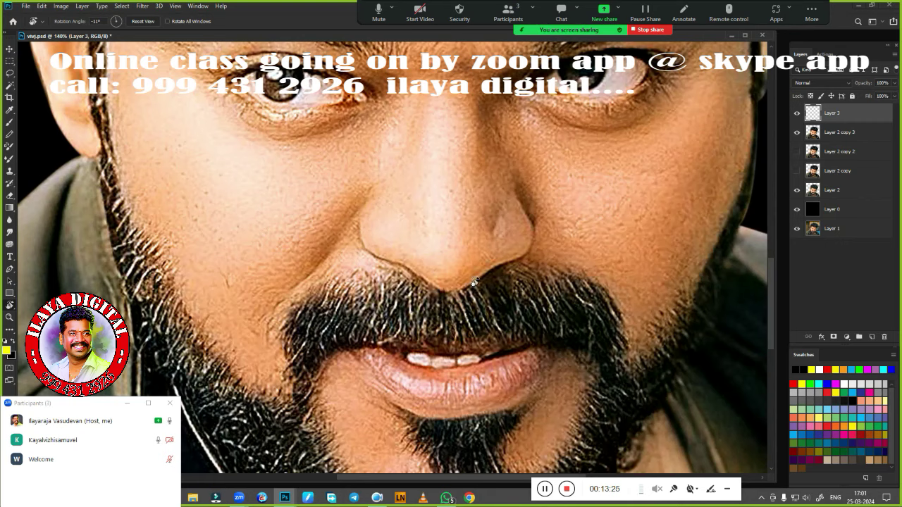
{"action": "scroll", "coordinate": [473, 282], "scroll_direction": "down", "scroll_amount": 2}
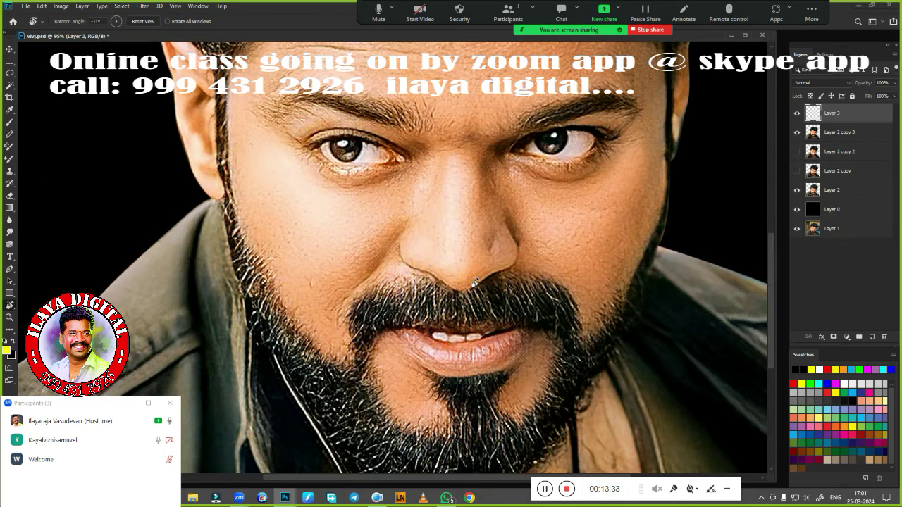
{"action": "scroll", "coordinate": [474, 284], "scroll_direction": "up", "scroll_amount": 3}
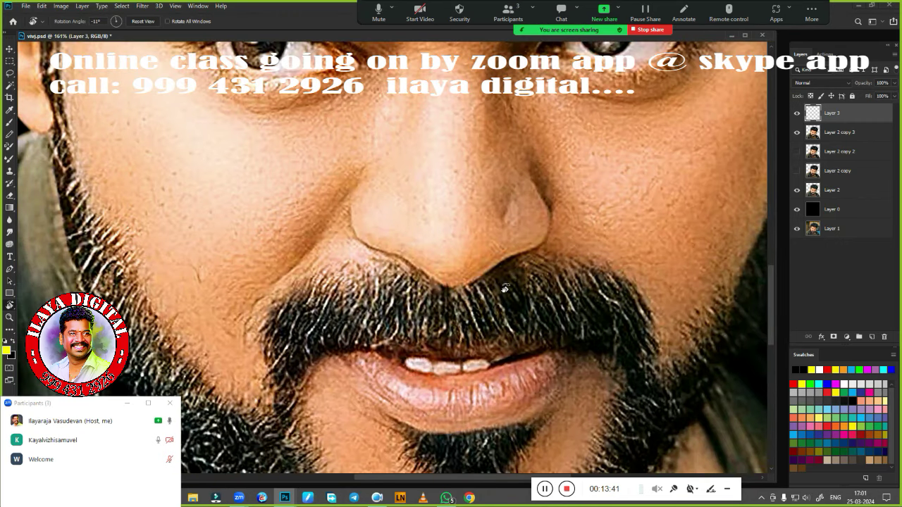
{"action": "key", "text": "ctrl+0"}
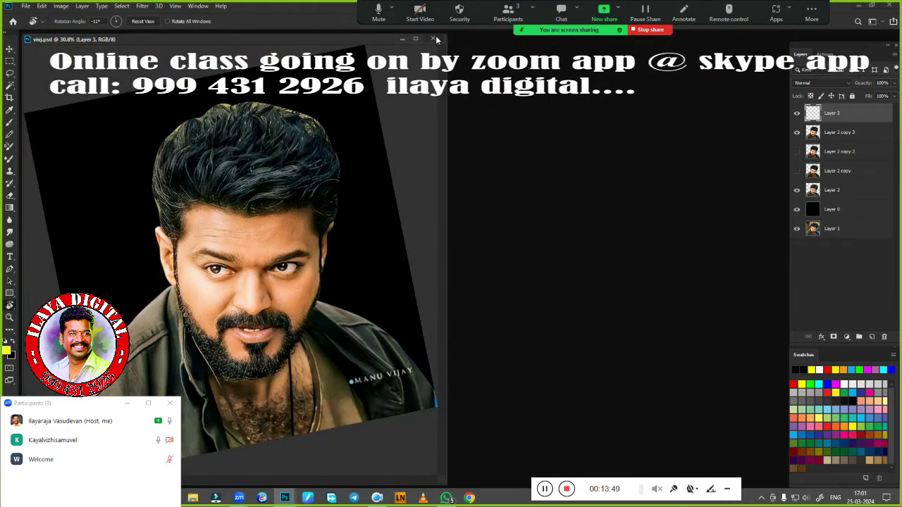
{"action": "left_click", "coordinate": [13, 21]}
{"action": "left_click", "coordinate": [27, 138]}
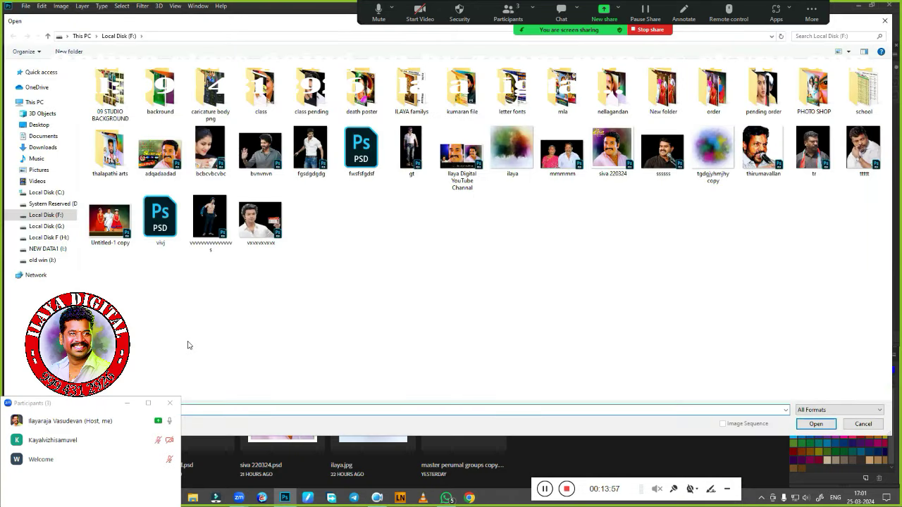
{"action": "double_click", "coordinate": [361, 148]}
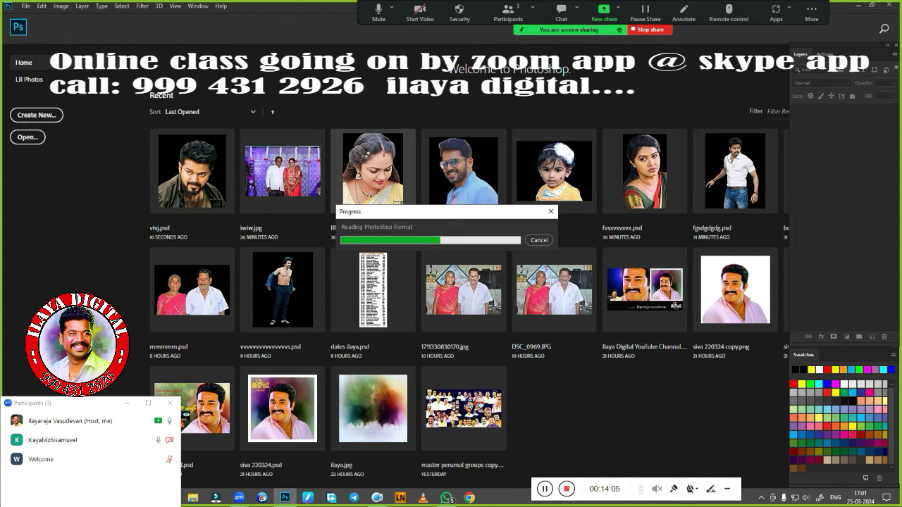
{"action": "scroll", "coordinate": [405, 195], "scroll_direction": "up", "scroll_amount": 2}
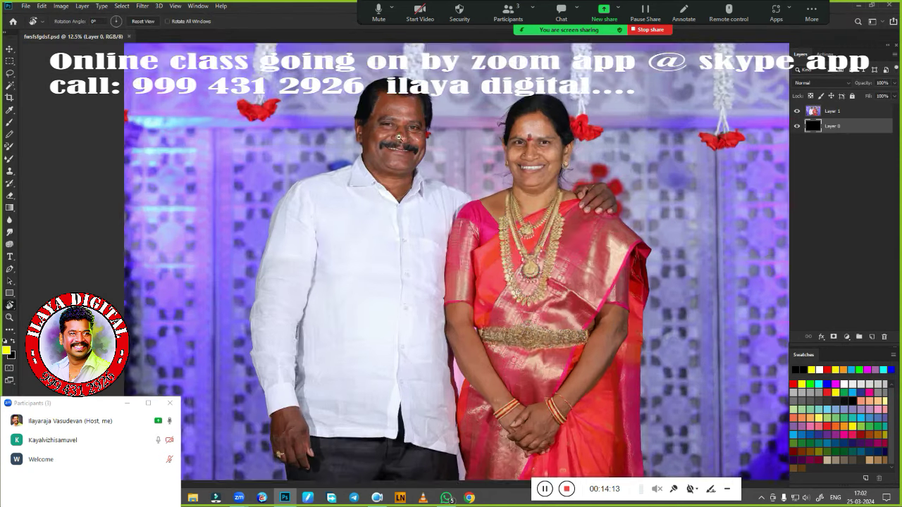
{"action": "scroll", "coordinate": [405, 195], "scroll_direction": "up", "scroll_amount": 4}
{"action": "scroll", "coordinate": [85, 56], "scroll_direction": "down", "scroll_amount": 2}
{"action": "scroll", "coordinate": [84, 56], "scroll_direction": "down", "scroll_amount": 1}
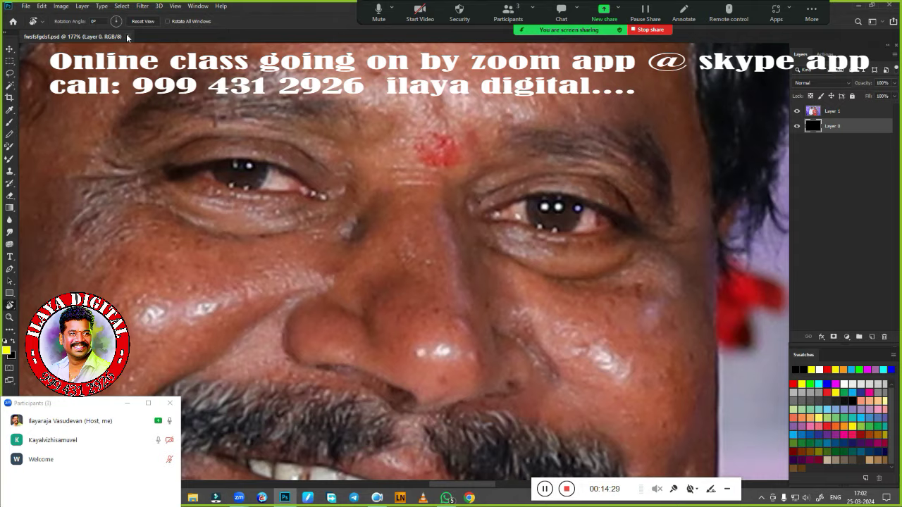
{"action": "left_click", "coordinate": [127, 34]}
{"action": "left_click", "coordinate": [27, 137]}
{"action": "double_click", "coordinate": [160, 216]}
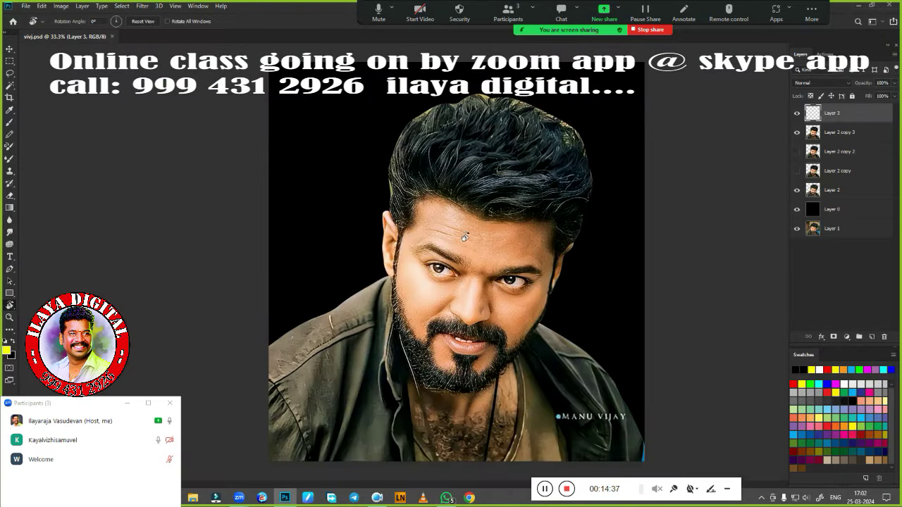
Step: Rotate and zoom the view in closely on the nose
{"action": "scroll", "coordinate": [464, 237], "scroll_direction": "up", "scroll_amount": 3}
{"action": "left_click_drag", "start_coordinate": [464, 237], "coordinate": [479, 233]}
{"action": "scroll", "coordinate": [479, 232], "scroll_direction": "up", "scroll_amount": 3}
{"action": "left_click_drag", "start_coordinate": [495, 361], "coordinate": [494, 192]}
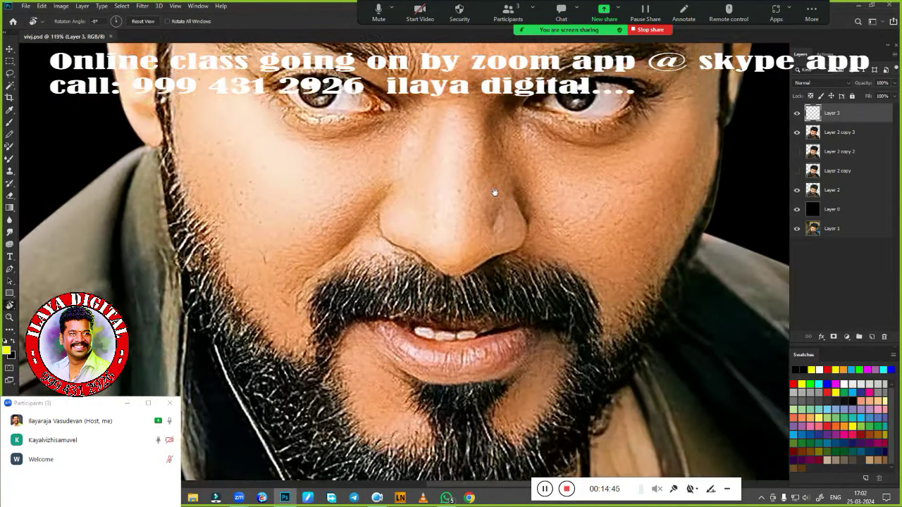
{"action": "scroll", "coordinate": [425, 285], "scroll_direction": "down", "scroll_amount": 2}
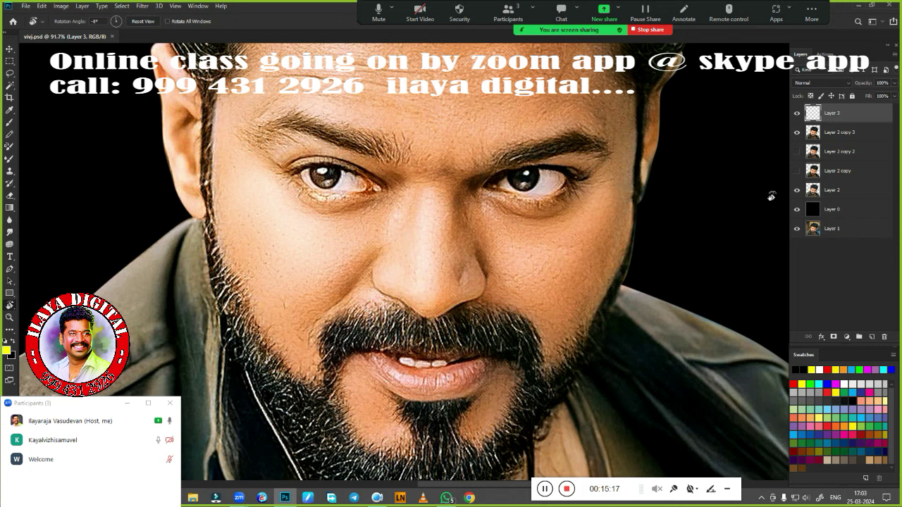
{"action": "scroll", "coordinate": [524, 272], "scroll_direction": "down", "scroll_amount": 2}
{"action": "left_click_drag", "start_coordinate": [528, 284], "coordinate": [556, 289]}
{"action": "scroll", "coordinate": [572, 208], "scroll_direction": "up", "scroll_amount": 3}
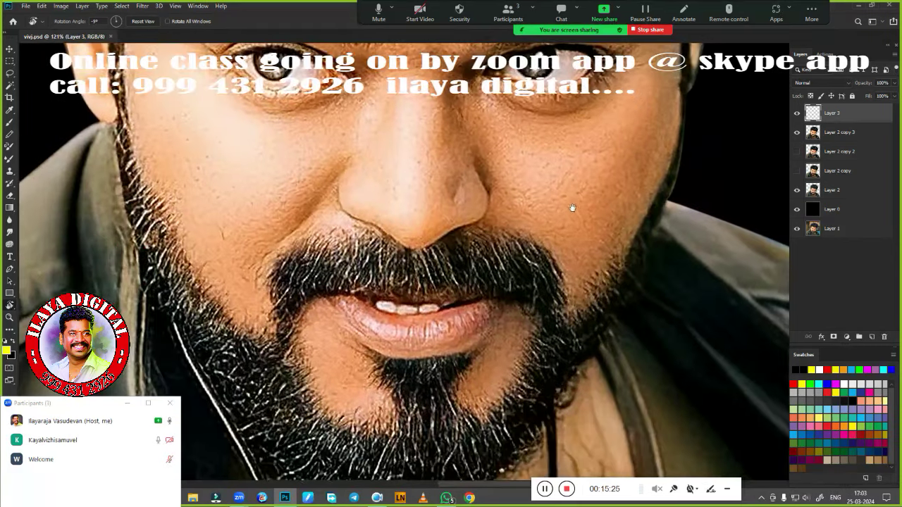
{"action": "scroll", "coordinate": [498, 250], "scroll_direction": "up", "scroll_amount": 2}
{"action": "scroll", "coordinate": [512, 266], "scroll_direction": "up", "scroll_amount": 1}
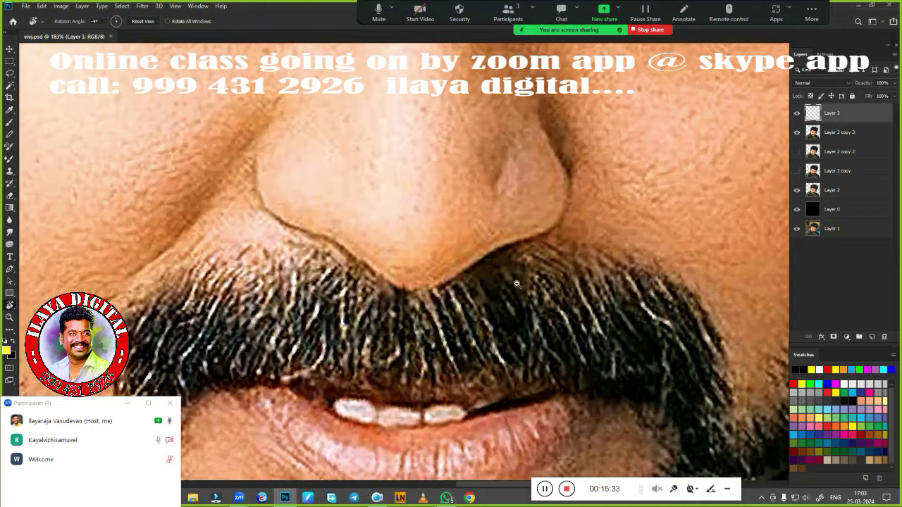
{"action": "scroll", "coordinate": [493, 275], "scroll_direction": "up", "scroll_amount": 1}
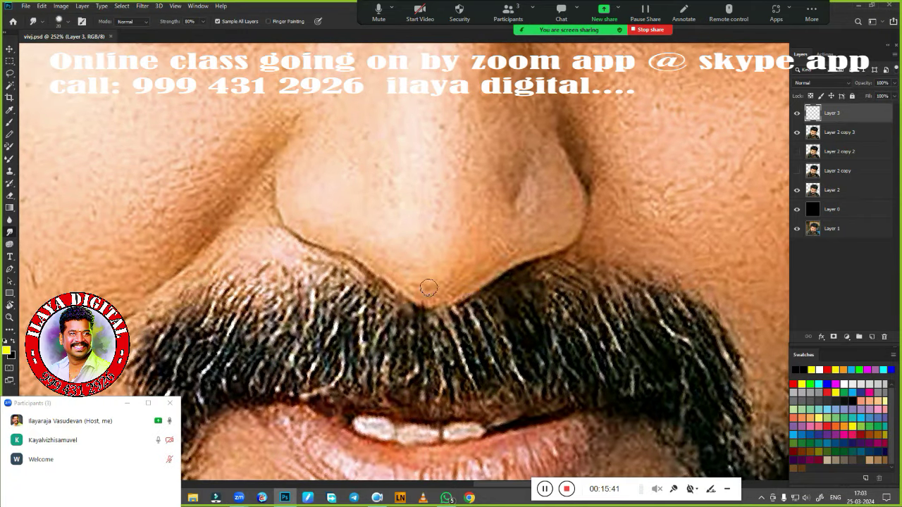
{"action": "scroll", "coordinate": [428, 287], "scroll_direction": "down", "scroll_amount": 2}
{"action": "scroll", "coordinate": [415, 282], "scroll_direction": "up", "scroll_amount": 2}
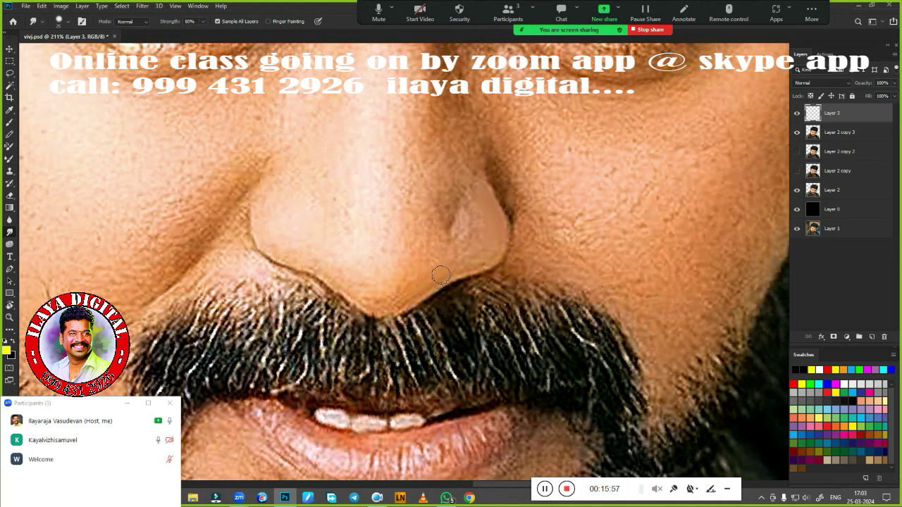
Step: Smudge both nostrils and the nose bridge into smooth, lighter skin
{"action": "mouse_move", "coordinate": [459, 228]}
{"action": "left_mouse_down"}
{"action": "mouse_move", "coordinate": [475, 203]}
{"action": "mouse_move", "coordinate": [476, 223]}
{"action": "mouse_move", "coordinate": [459, 227]}
{"action": "mouse_move", "coordinate": [482, 196]}
{"action": "mouse_move", "coordinate": [497, 229]}
{"action": "mouse_move", "coordinate": [438, 273]}
{"action": "mouse_move", "coordinate": [474, 261]}
{"action": "mouse_move", "coordinate": [457, 235]}
{"action": "left_mouse_up"}
{"action": "mouse_move", "coordinate": [264, 202]}
{"action": "left_mouse_down"}
{"action": "mouse_move", "coordinate": [294, 193]}
{"action": "mouse_move", "coordinate": [281, 247]}
{"action": "left_mouse_up"}
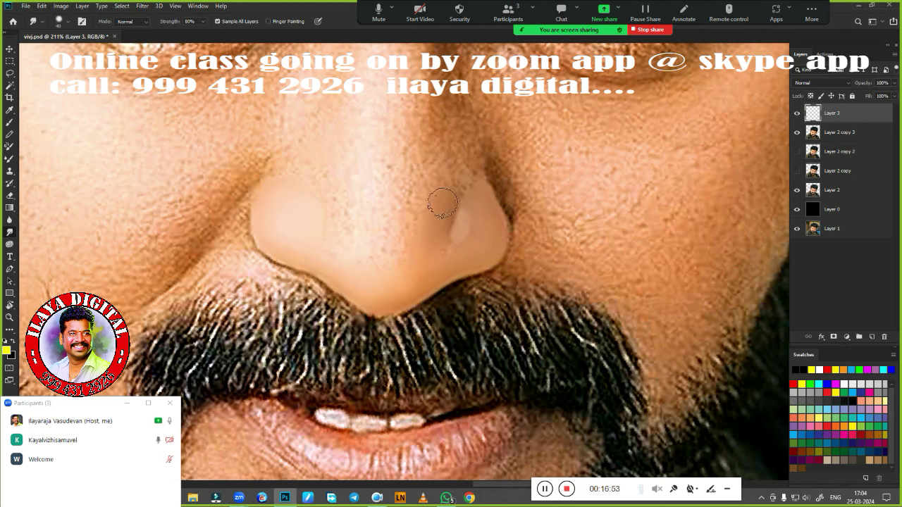
{"action": "left_click_drag", "start_coordinate": [439, 201], "coordinate": [462, 230]}
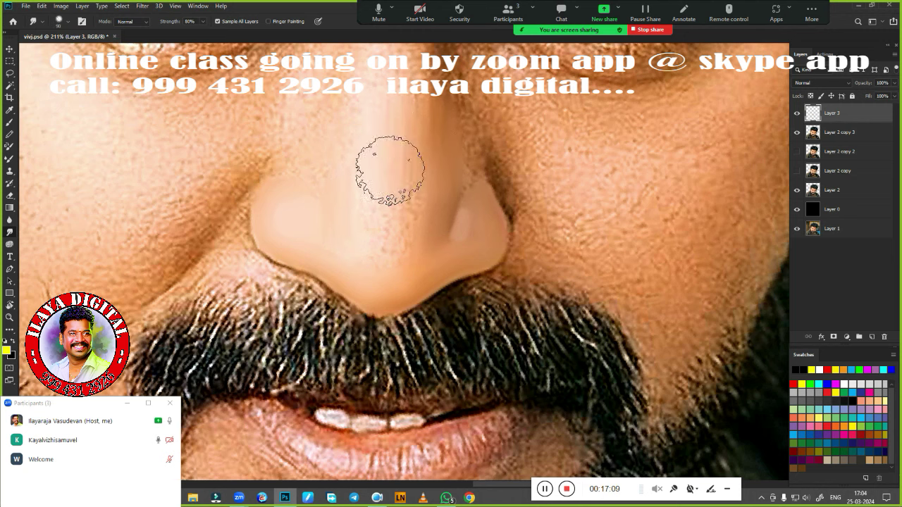
{"action": "left_click_drag", "start_coordinate": [382, 171], "coordinate": [392, 211]}
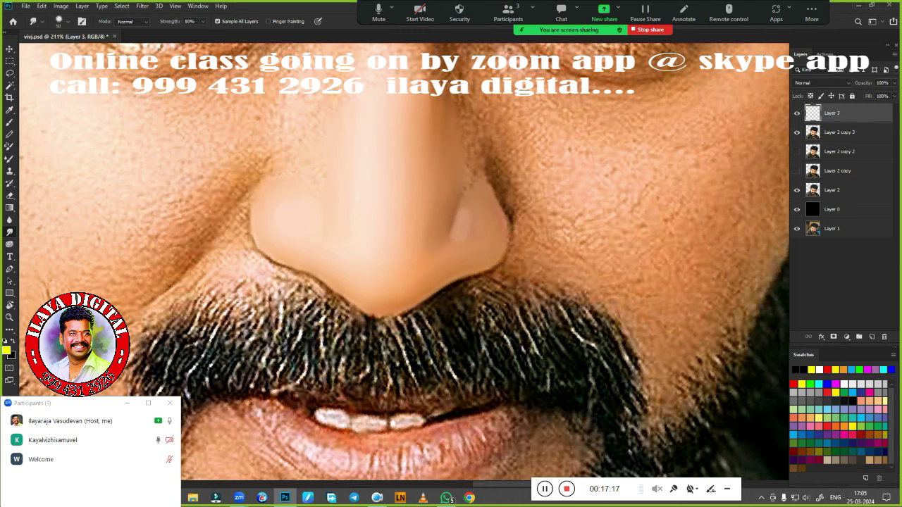
{"action": "scroll", "coordinate": [582, 213], "scroll_direction": "down", "scroll_amount": 1}
{"action": "scroll", "coordinate": [582, 213], "scroll_direction": "down", "scroll_amount": 2}
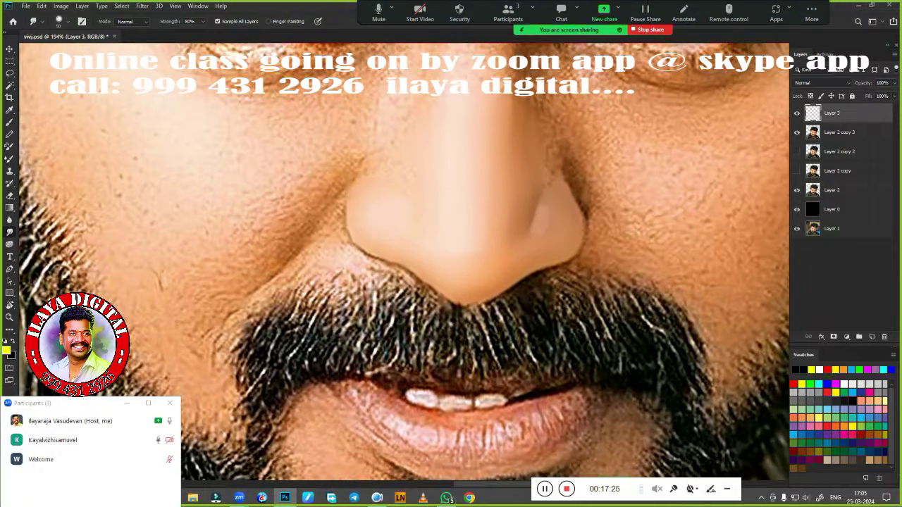
Step: Outline the cheek left of the nose with a closed Pen path and convert it to a selection
{"action": "key", "text": "p"}
{"action": "scroll", "coordinate": [358, 176], "scroll_direction": "up", "scroll_amount": 3}
{"action": "left_click", "coordinate": [358, 172]}
{"action": "left_click", "coordinate": [314, 227]}
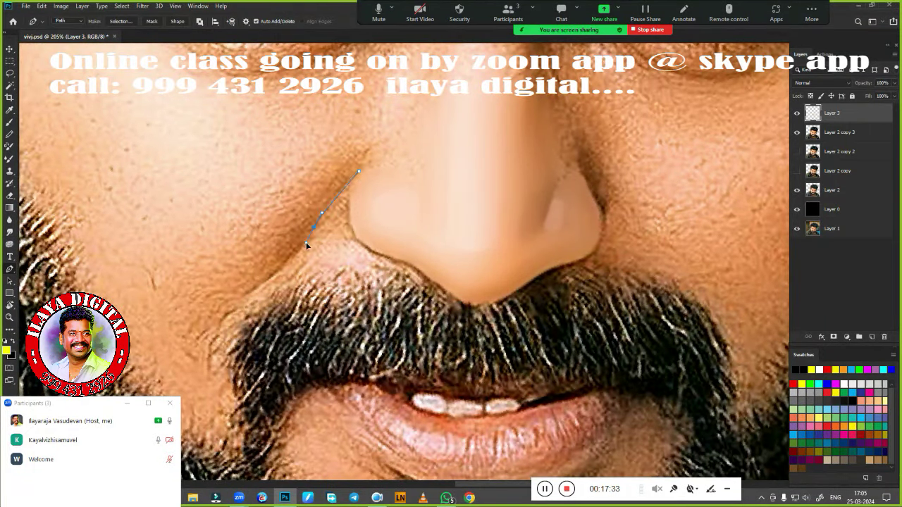
{"action": "left_click_drag", "start_coordinate": [229, 305], "coordinate": [201, 321]}
{"action": "left_click", "coordinate": [65, 287]}
{"action": "left_click", "coordinate": [71, 202]}
{"action": "left_click_drag", "start_coordinate": [358, 171], "coordinate": [373, 204]}
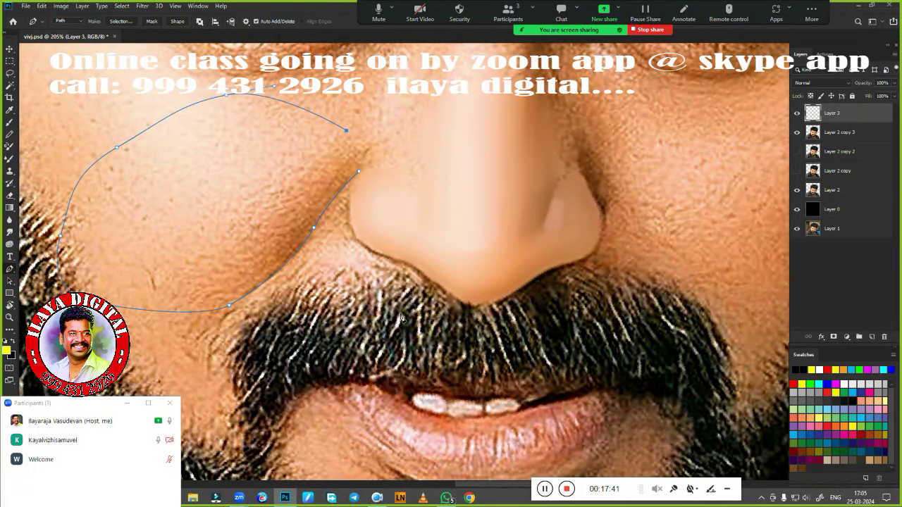
{"action": "right_click", "coordinate": [374, 259]}
{"action": "left_click", "coordinate": [394, 293]}
{"action": "key", "text": "Return"}
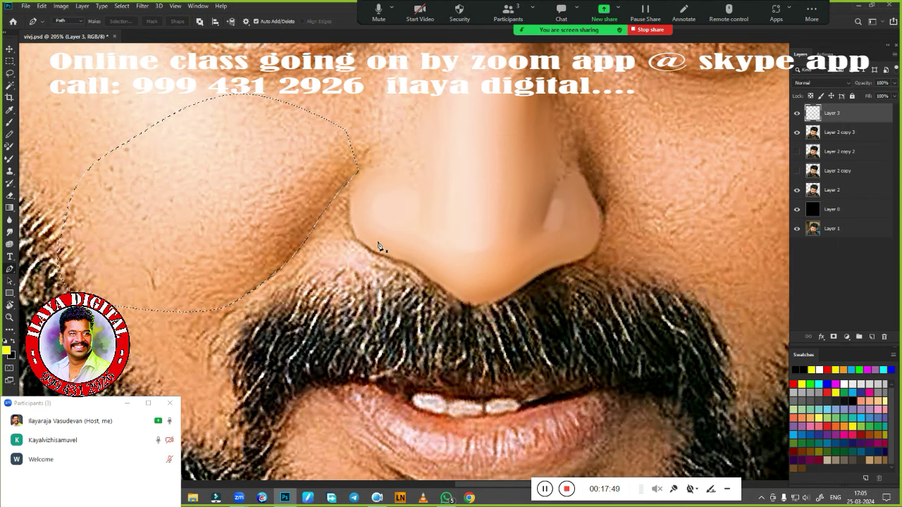
Step: Feather the cheek selection by 1 px and blend the cheek skin smooth with the Mixer Brush
{"action": "scroll", "coordinate": [380, 247], "scroll_direction": "up", "scroll_amount": 2}
{"action": "key", "text": "b"}
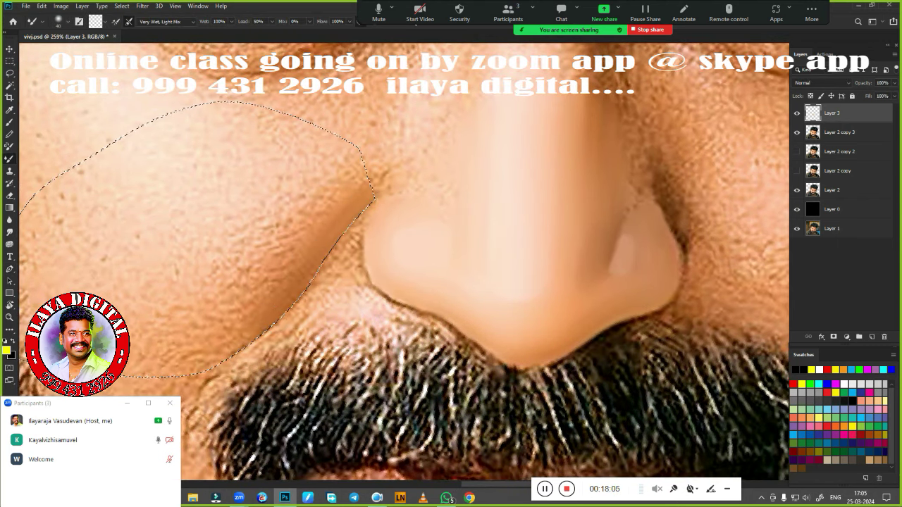
{"action": "left_click_drag", "start_coordinate": [324, 236], "coordinate": [355, 187]}
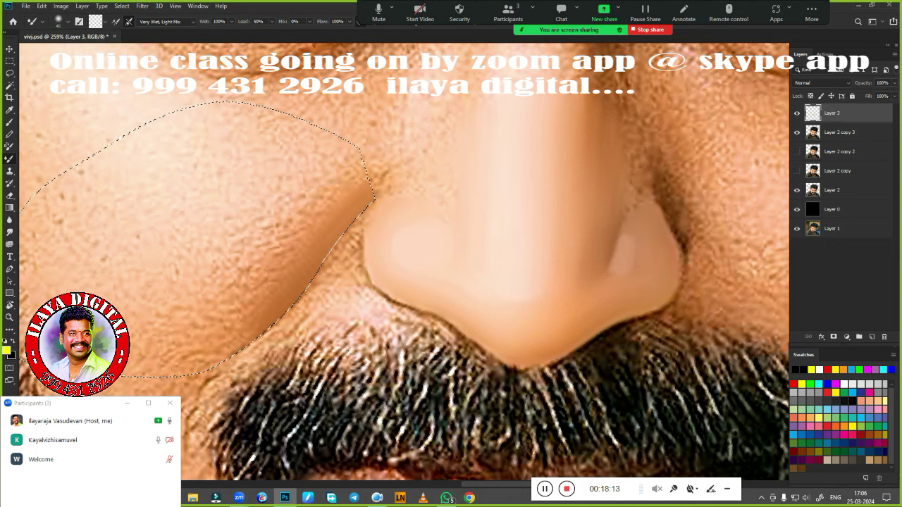
{"action": "key", "text": "shift+F6"}
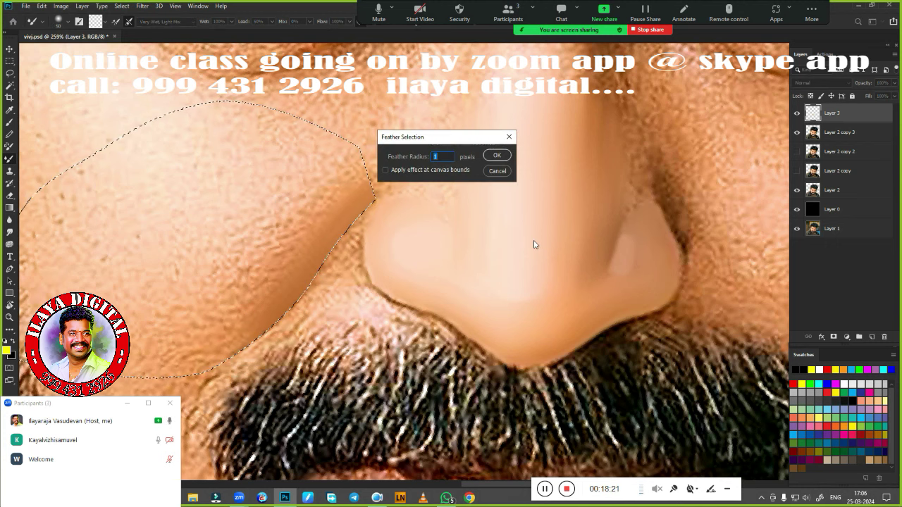
{"action": "key", "text": "Return"}
{"action": "left_click_drag", "start_coordinate": [534, 240], "coordinate": [564, 180]}
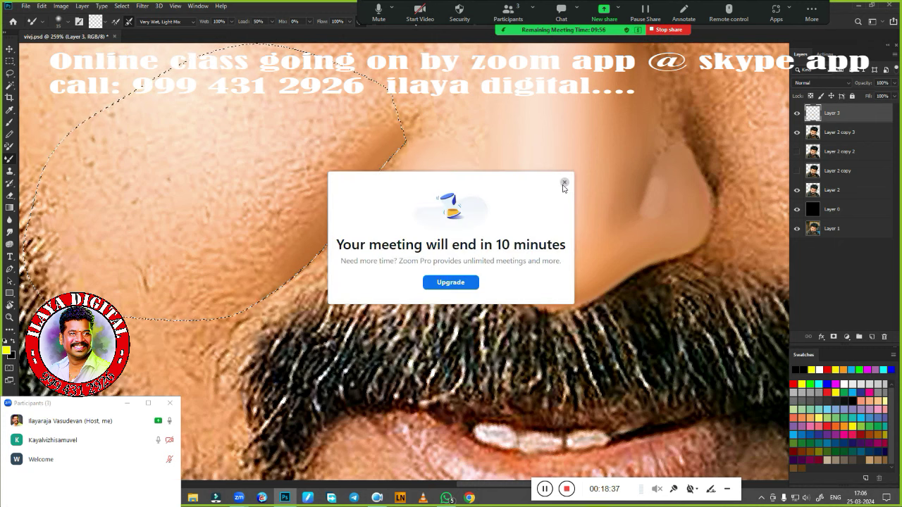
{"action": "left_click", "coordinate": [564, 181]}
{"action": "left_click_drag", "start_coordinate": [359, 211], "coordinate": [373, 162]}
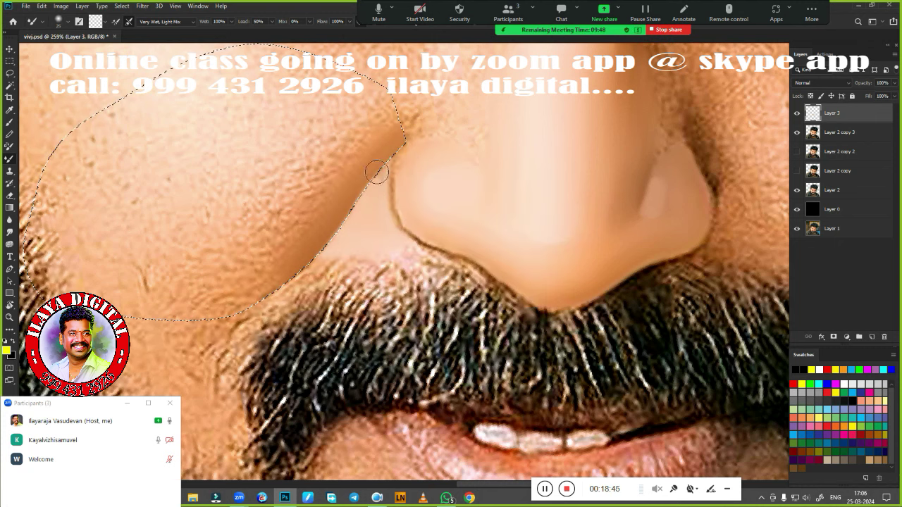
{"action": "mouse_move", "coordinate": [429, 254]}
{"action": "left_mouse_down"}
{"action": "mouse_move", "coordinate": [437, 278]}
{"action": "mouse_move", "coordinate": [332, 251]}
{"action": "mouse_move", "coordinate": [363, 190]}
{"action": "left_mouse_up"}
{"action": "mouse_move", "coordinate": [309, 296]}
{"action": "left_mouse_down"}
{"action": "mouse_move", "coordinate": [355, 351]}
{"action": "mouse_move", "coordinate": [423, 338]}
{"action": "left_mouse_up"}
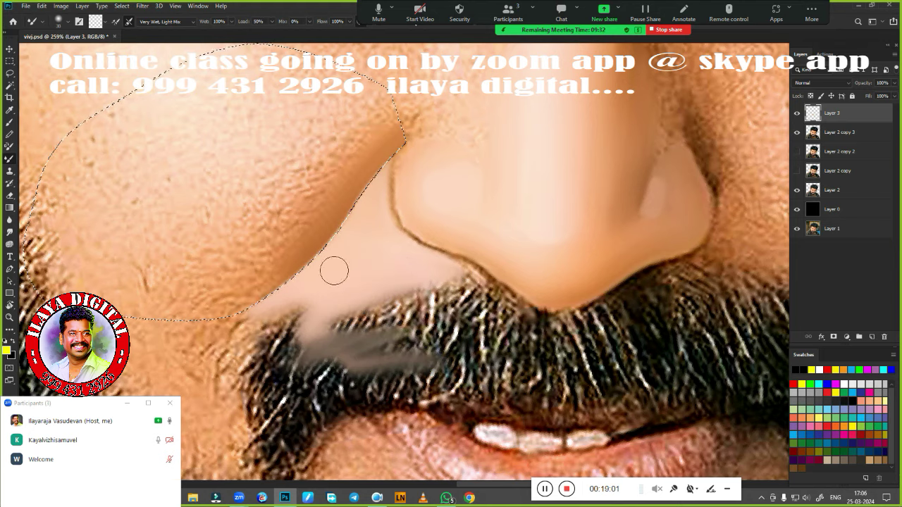
Step: Erase the pale smear from the moustache to restore its hair
{"action": "scroll", "coordinate": [471, 250], "scroll_direction": "down", "scroll_amount": 3}
{"action": "scroll", "coordinate": [412, 265], "scroll_direction": "down", "scroll_amount": 2}
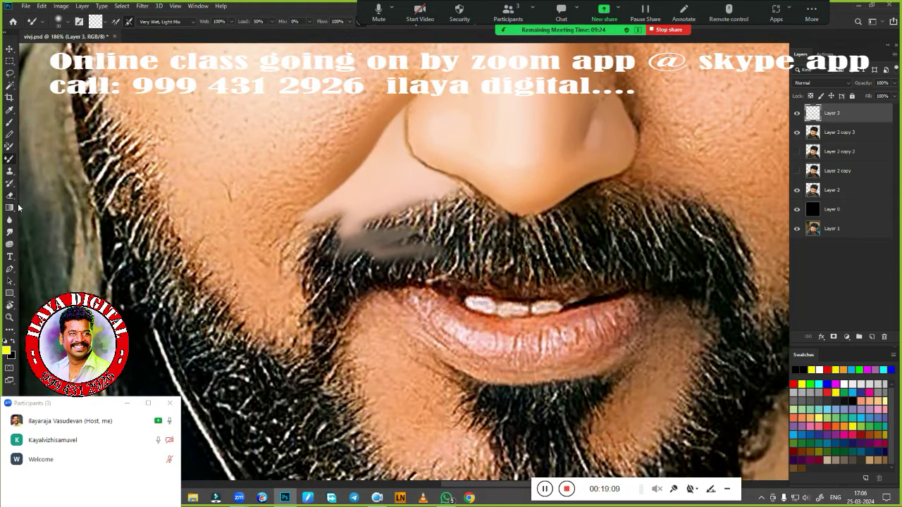
{"action": "key", "text": "e"}
{"action": "scroll", "coordinate": [412, 266], "scroll_direction": "up", "scroll_amount": 2}
{"action": "mouse_move", "coordinate": [392, 285]}
{"action": "left_mouse_down"}
{"action": "mouse_move", "coordinate": [314, 300]}
{"action": "mouse_move", "coordinate": [380, 257]}
{"action": "left_mouse_up"}
{"action": "left_click_drag", "start_coordinate": [320, 261], "coordinate": [391, 252]}
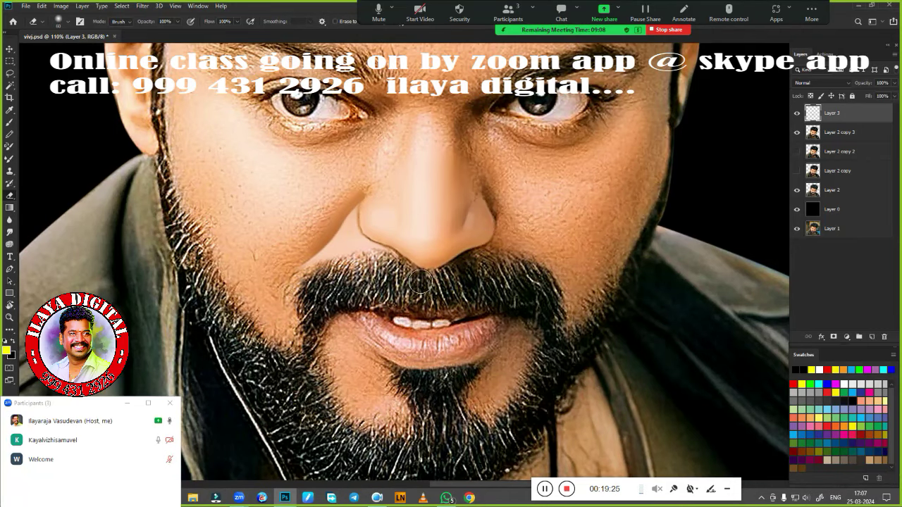
{"action": "key", "text": "p"}
{"action": "scroll", "coordinate": [441, 286], "scroll_direction": "up", "scroll_amount": 1}
{"action": "scroll", "coordinate": [465, 301], "scroll_direction": "up", "scroll_amount": 1}
Step: Outline the cheek right of the nose with a Pen path and make it a selection
{"action": "scroll", "coordinate": [468, 303], "scroll_direction": "down", "scroll_amount": 1}
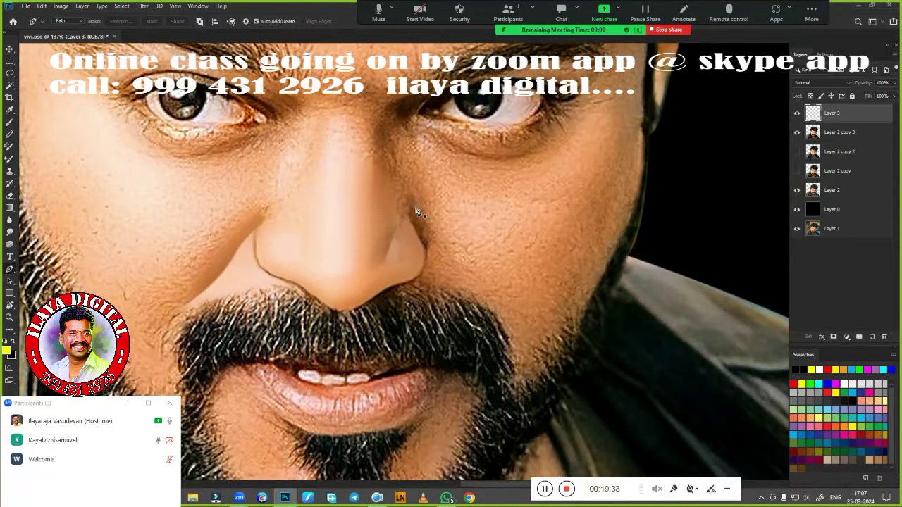
{"action": "left_click", "coordinate": [412, 207]}
{"action": "scroll", "coordinate": [537, 369], "scroll_direction": "up", "scroll_amount": 3}
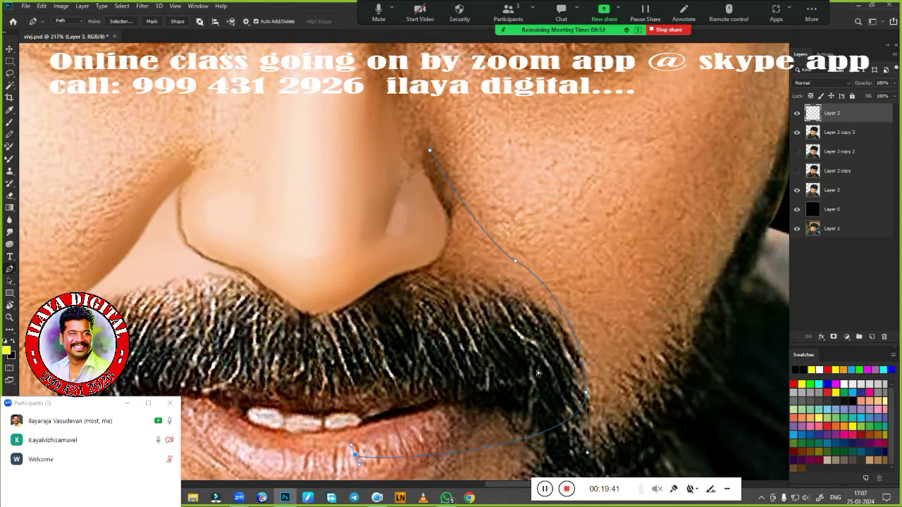
{"action": "scroll", "coordinate": [537, 370], "scroll_direction": "down", "scroll_amount": 3}
{"action": "scroll", "coordinate": [493, 352], "scroll_direction": "up", "scroll_amount": 1}
{"action": "left_click", "coordinate": [491, 256]}
{"action": "scroll", "coordinate": [467, 384], "scroll_direction": "up", "scroll_amount": 5}
{"action": "right_click", "coordinate": [317, 194]}
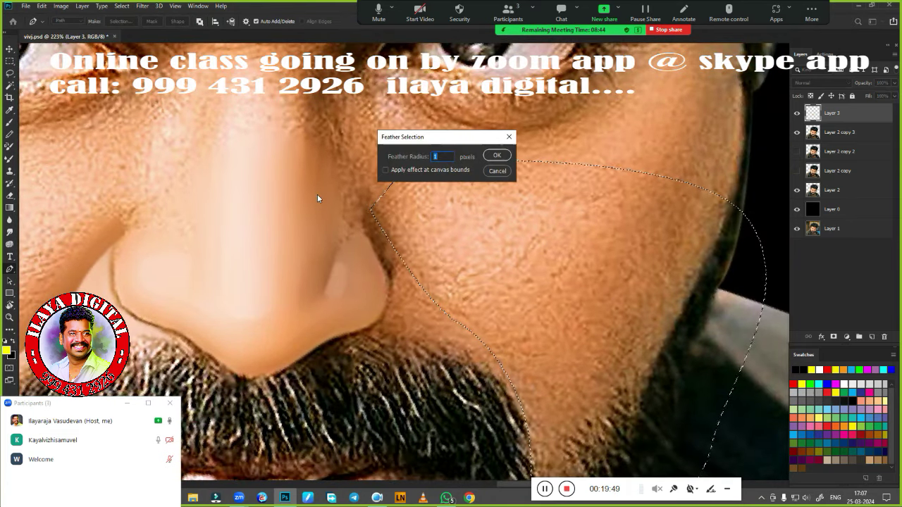
{"action": "key", "text": "Return"}
Step: Feather the cheek selection and smooth the nostril crease and cheek edge with the Mixer Brush
{"action": "key", "text": "b"}
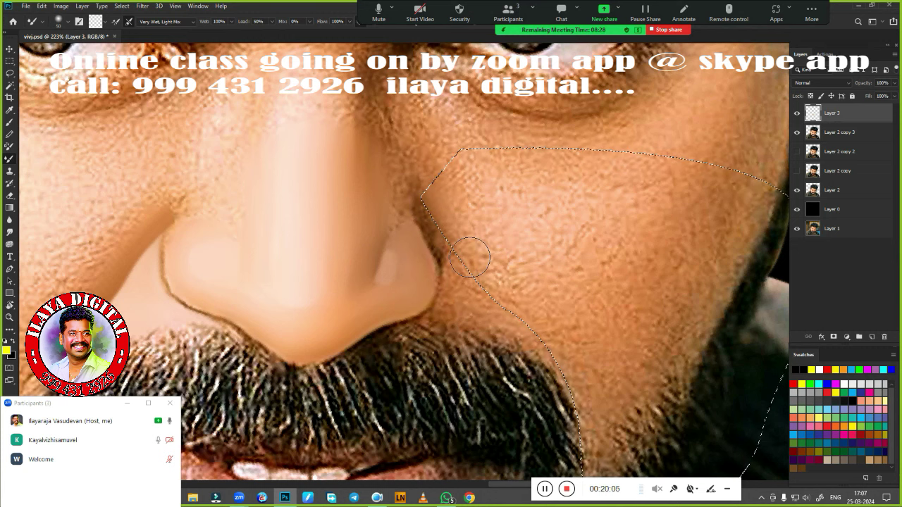
{"action": "left_click_drag", "start_coordinate": [450, 166], "coordinate": [550, 355]}
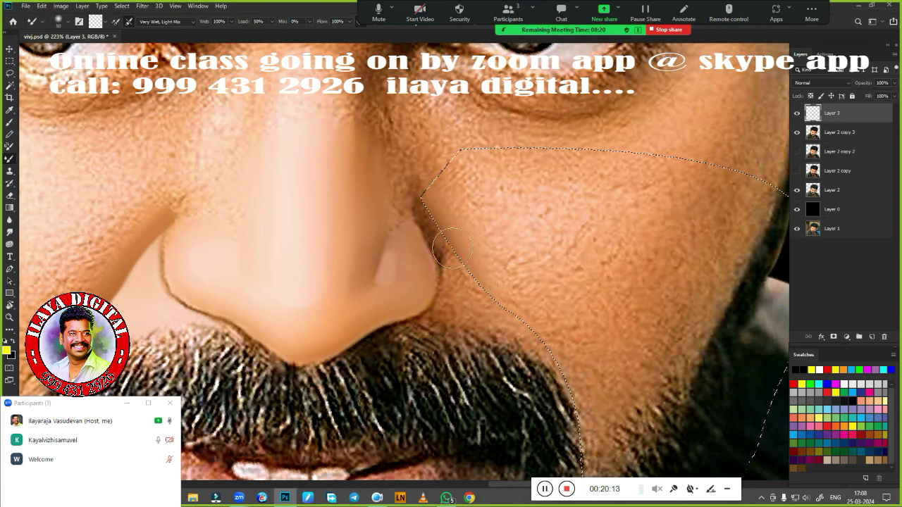
{"action": "key", "text": "shift+F6"}
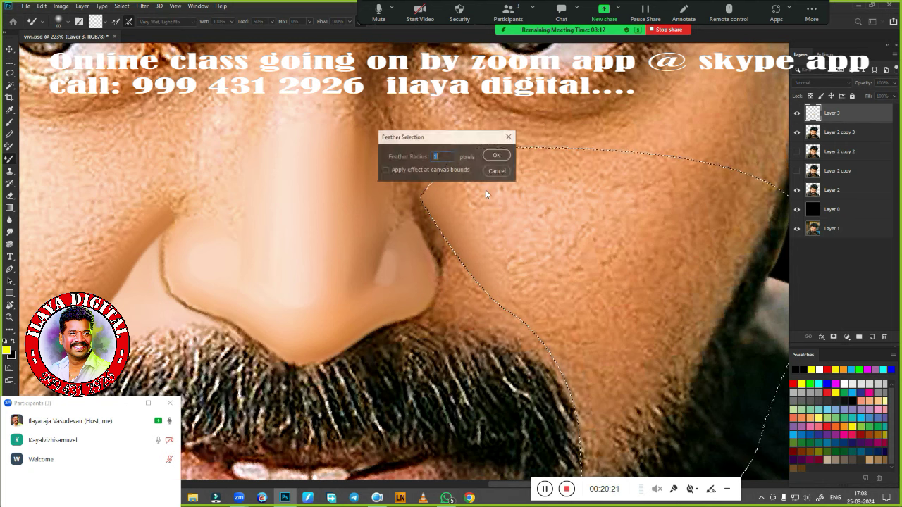
{"action": "key", "text": "Return"}
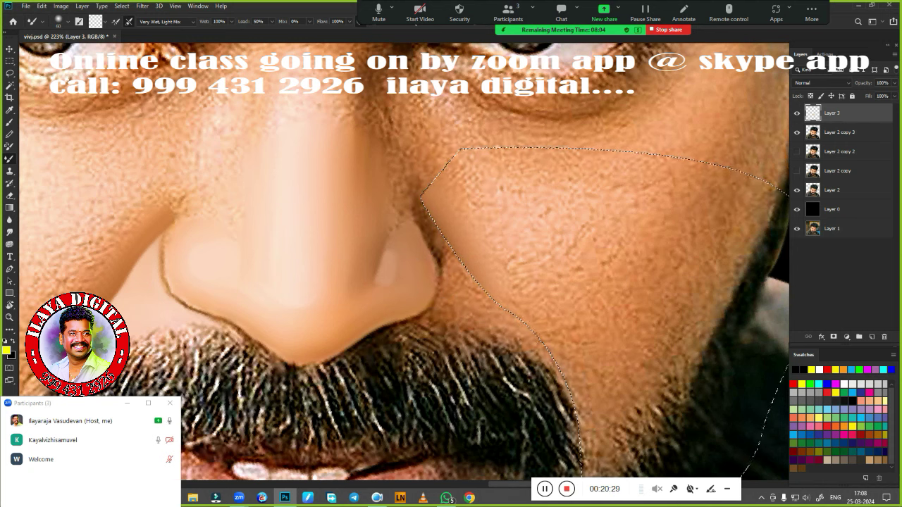
{"action": "left_click_drag", "start_coordinate": [441, 267], "coordinate": [444, 245]}
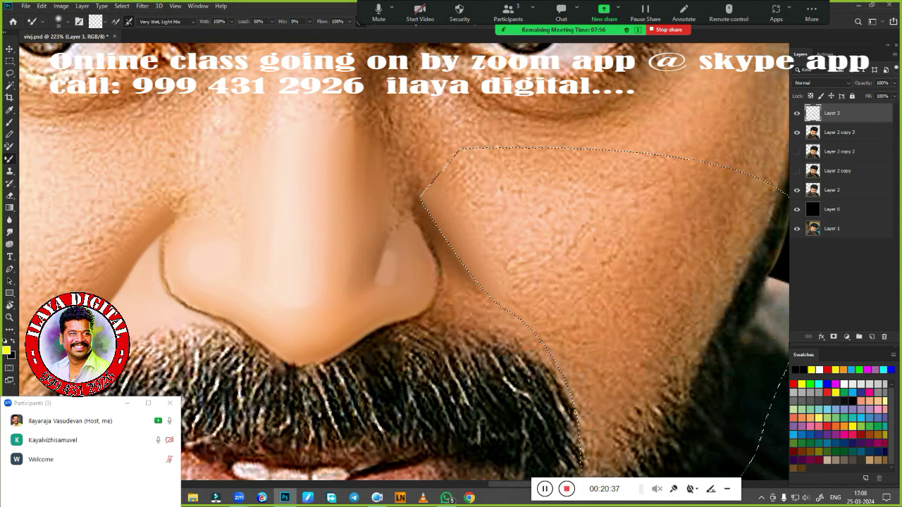
{"action": "left_click_drag", "start_coordinate": [451, 303], "coordinate": [543, 337]}
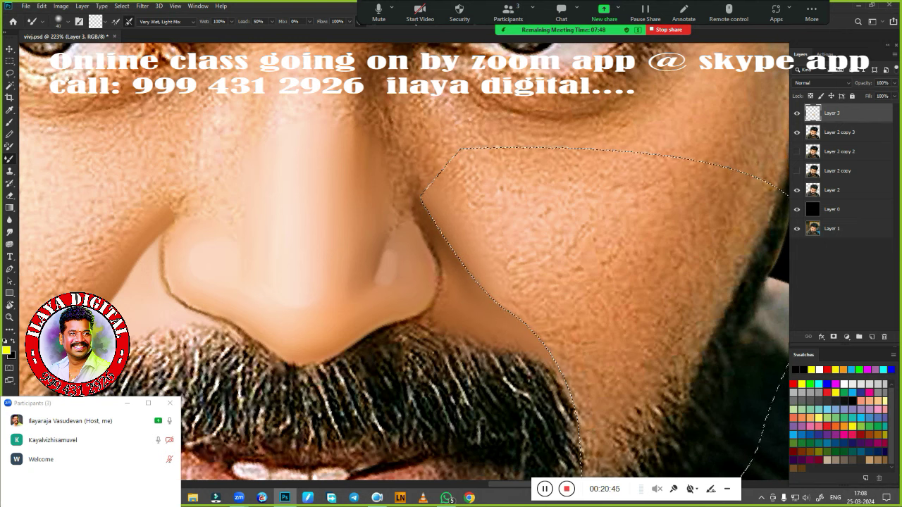
{"action": "scroll", "coordinate": [553, 360], "scroll_direction": "down", "scroll_amount": 2}
Step: Clear the cheek selection with Ctrl+D and zoom to the moustache
{"action": "key", "text": "e"}
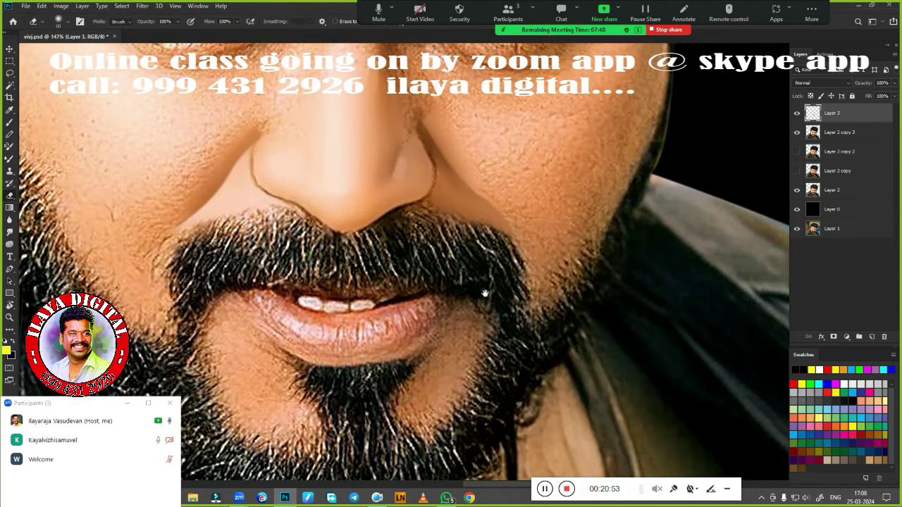
{"action": "key", "text": "ctrl+d"}
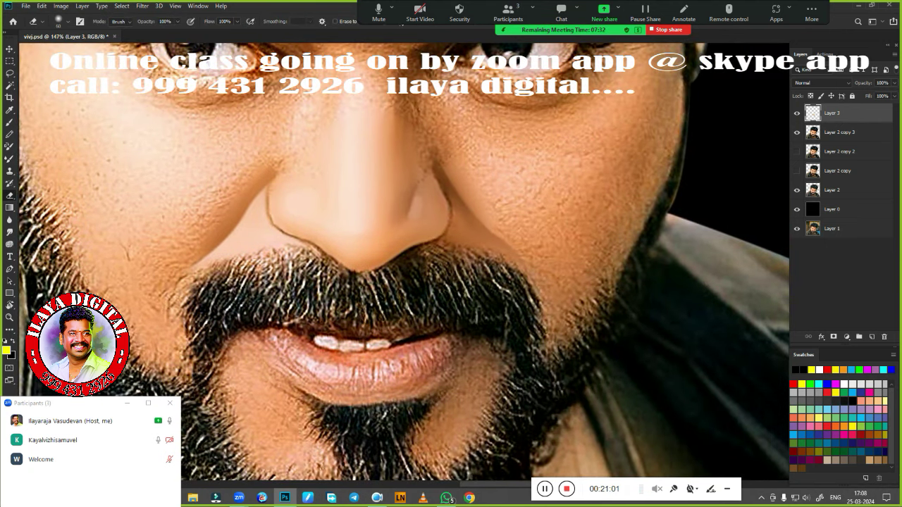
{"action": "scroll", "coordinate": [582, 366], "scroll_direction": "down", "scroll_amount": 1}
{"action": "scroll", "coordinate": [503, 289], "scroll_direction": "down", "scroll_amount": 3}
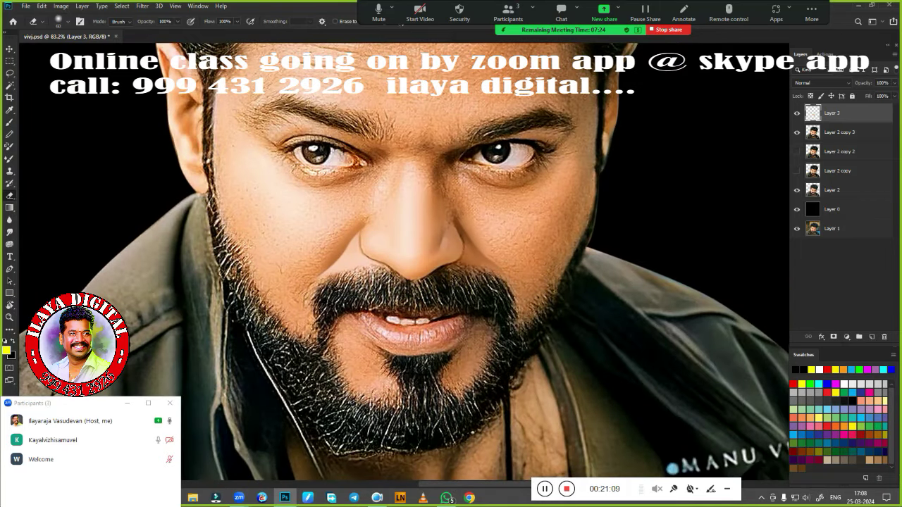
{"action": "scroll", "coordinate": [512, 298], "scroll_direction": "up", "scroll_amount": 3}
Step: Darken and blend the nostril edge and the nose's lower edge with the Mixer Brush
{"action": "key", "text": "p"}
{"action": "key", "text": "b"}
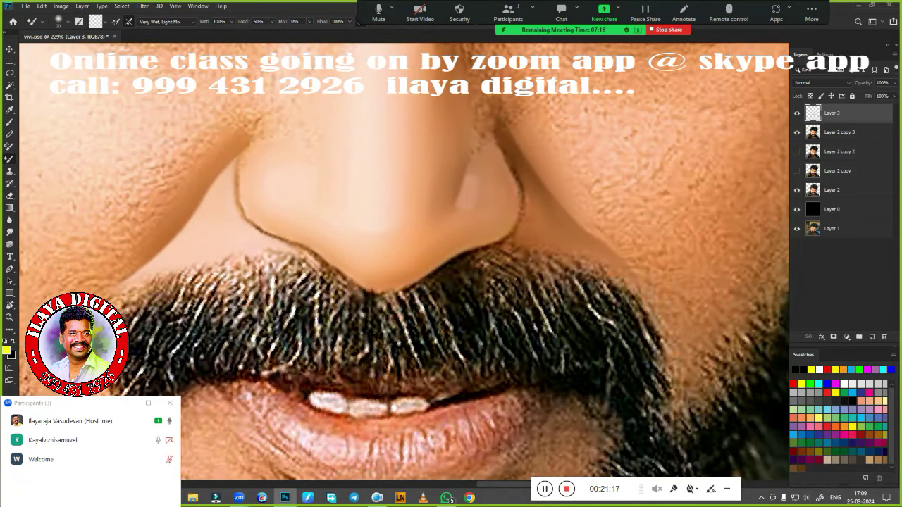
{"action": "left_click_drag", "start_coordinate": [480, 252], "coordinate": [522, 222]}
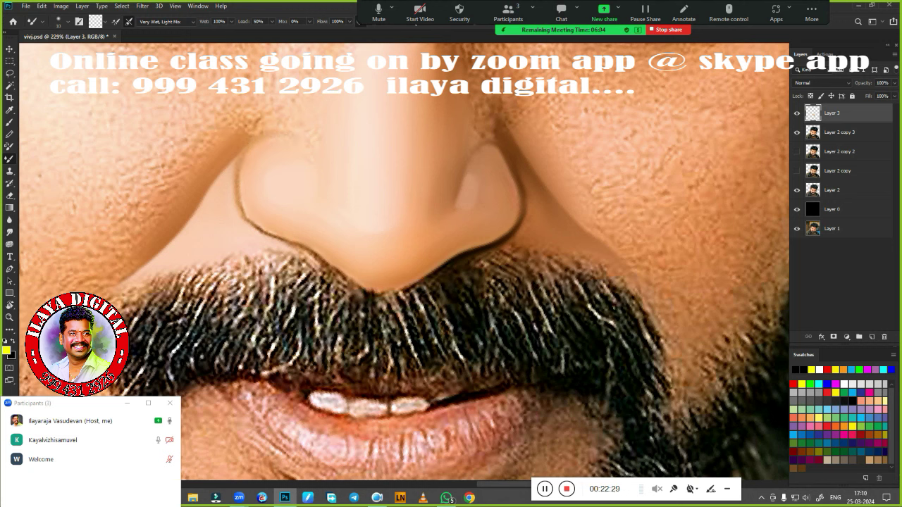
{"action": "left_click_drag", "start_coordinate": [356, 289], "coordinate": [336, 273]}
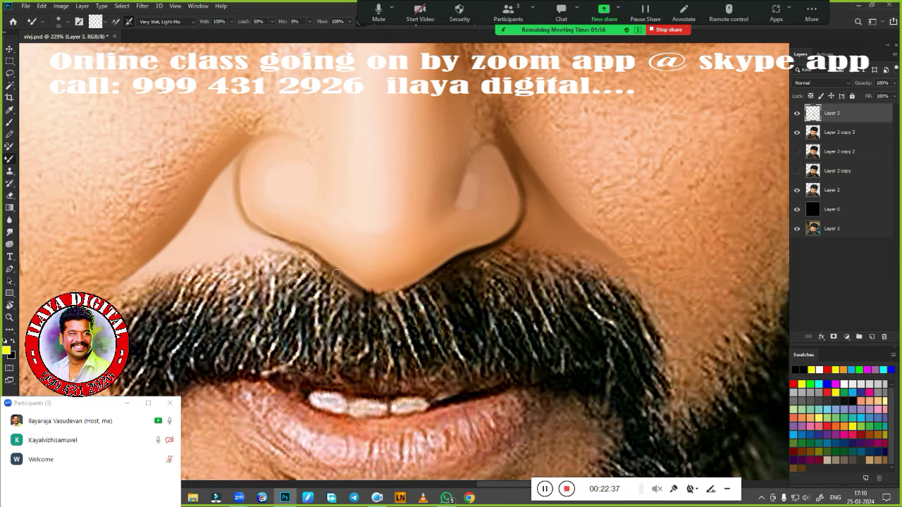
{"action": "mouse_move", "coordinate": [376, 296]}
{"action": "left_mouse_down"}
{"action": "mouse_move", "coordinate": [423, 283]}
{"action": "mouse_move", "coordinate": [385, 299]}
{"action": "left_mouse_up"}
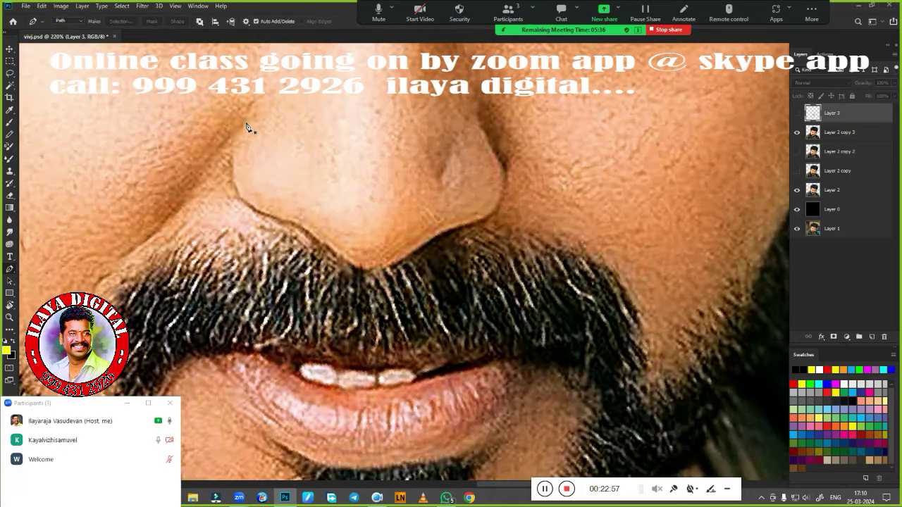
Step: Trace the nose with a Pen path and turn it into a feathered selection for smudging
{"action": "left_click", "coordinate": [245, 123]}
{"action": "left_click_drag", "start_coordinate": [232, 183], "coordinate": [240, 223]}
{"action": "left_click_drag", "start_coordinate": [315, 227], "coordinate": [276, 223]}
{"action": "left_click_drag", "start_coordinate": [316, 246], "coordinate": [315, 243]}
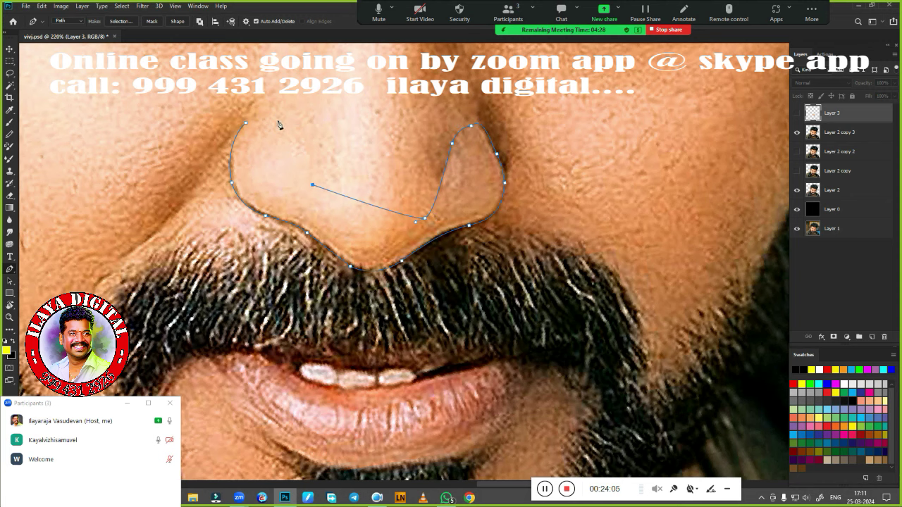
{"action": "key", "text": "ctrl+Return"}
{"action": "key", "text": "shift+F6"}
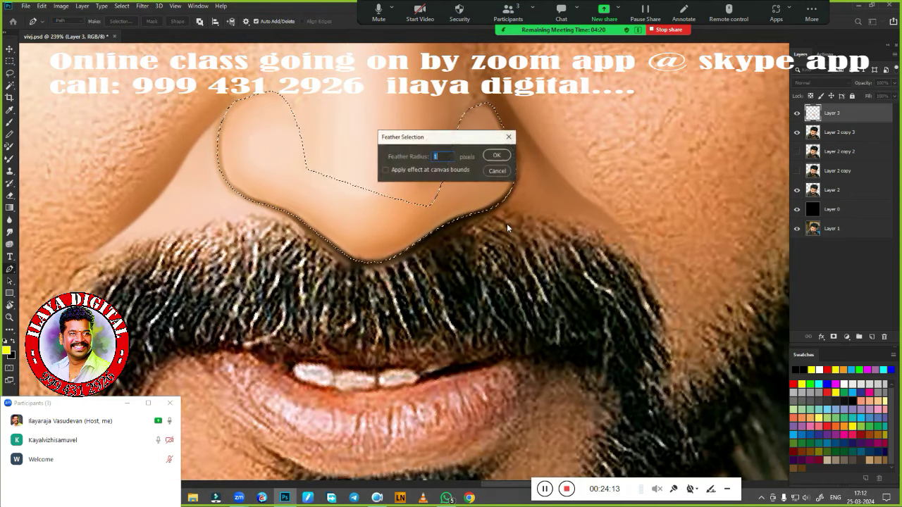
{"action": "key", "text": "Return"}
{"action": "key", "text": "r"}
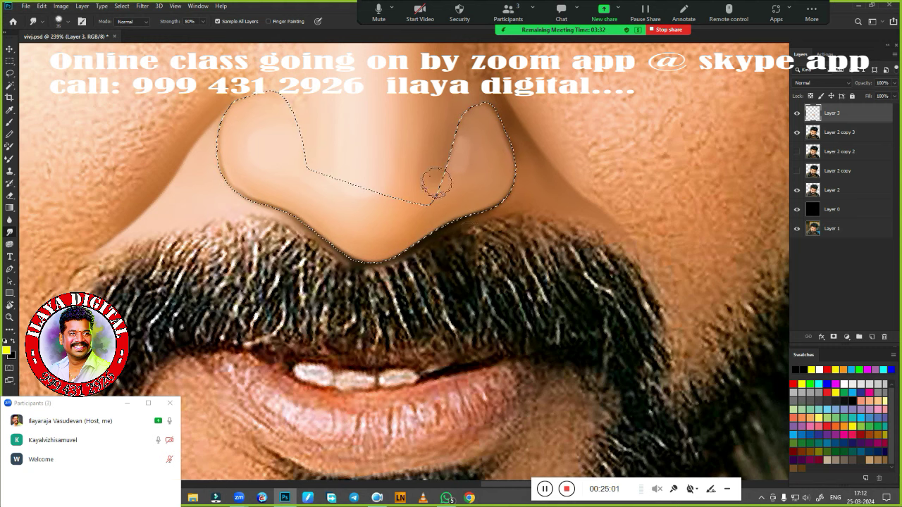
Step: Deselect, fit the image, and toggle Layer 2 copy 3 and Layer 2 visibility to check the nose
{"action": "key", "text": "ctrl+d"}
{"action": "key", "text": "ctrl+0"}
{"action": "scroll", "coordinate": [341, 246], "scroll_direction": "up", "scroll_amount": 3}
{"action": "scroll", "coordinate": [341, 247], "scroll_direction": "up", "scroll_amount": 2}
{"action": "key", "text": "e"}
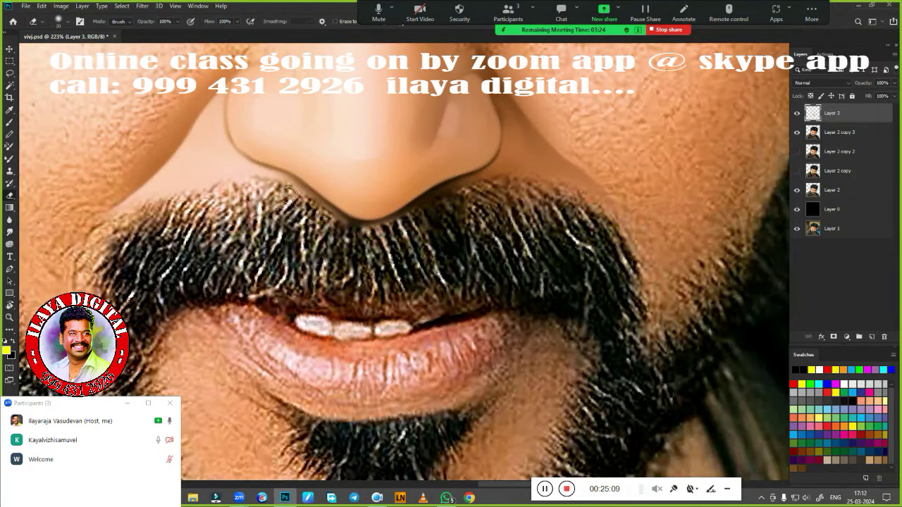
{"action": "key", "text": "ctrl+0"}
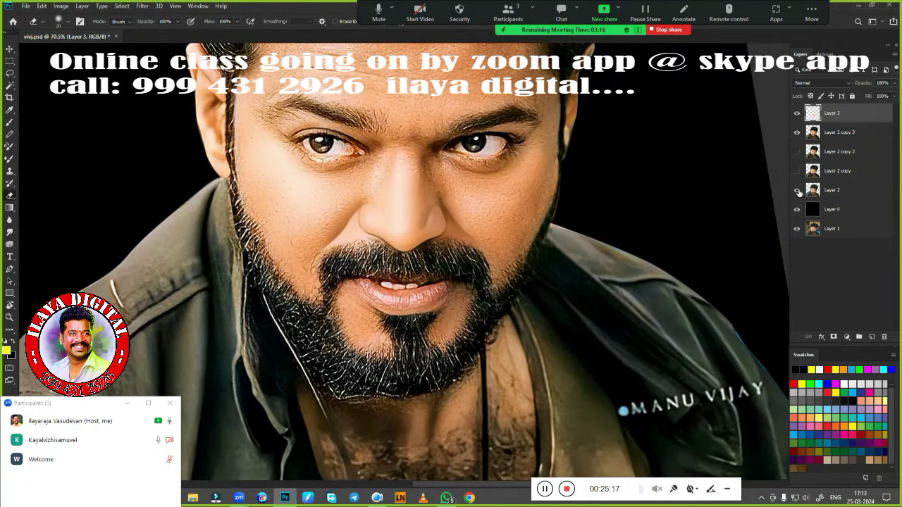
{"action": "left_click", "coordinate": [797, 132]}
{"action": "left_click", "coordinate": [797, 189]}
{"action": "scroll", "coordinate": [465, 308], "scroll_direction": "up", "scroll_amount": 5}
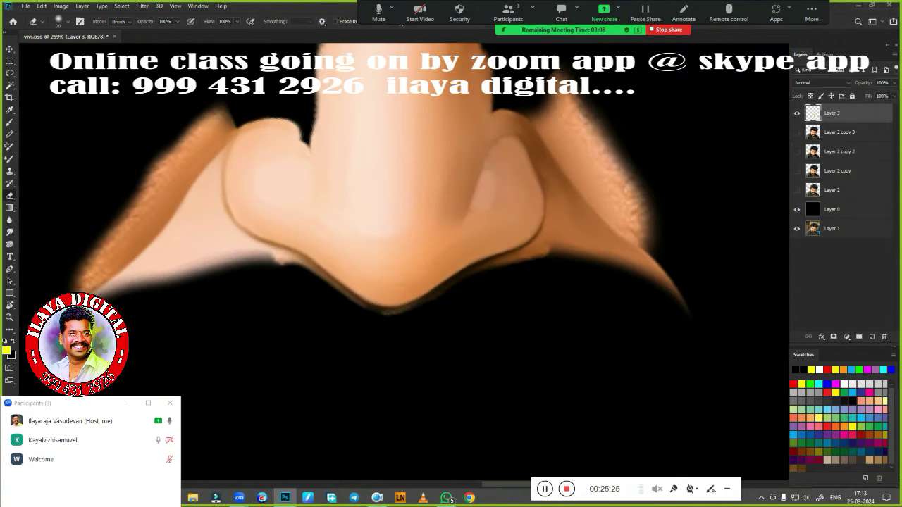
{"action": "left_click", "coordinate": [797, 132]}
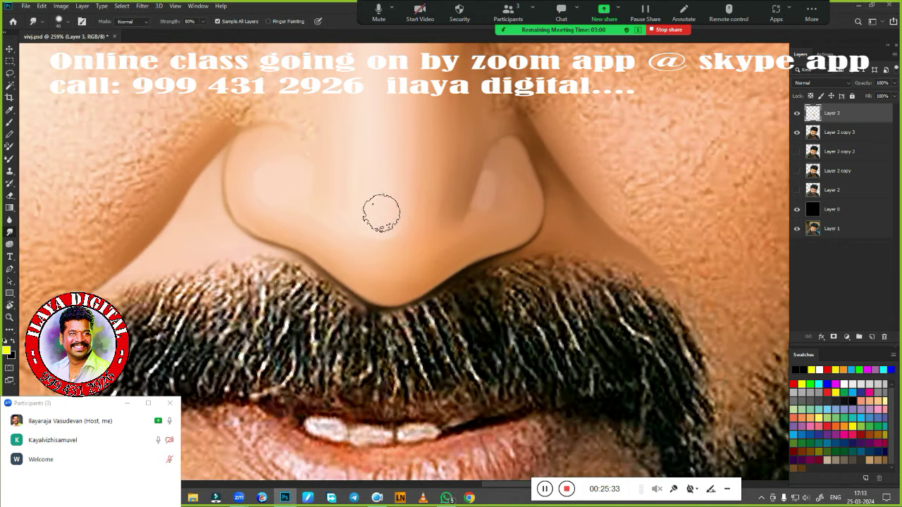
{"action": "scroll", "coordinate": [481, 202], "scroll_direction": "down", "scroll_amount": 5}
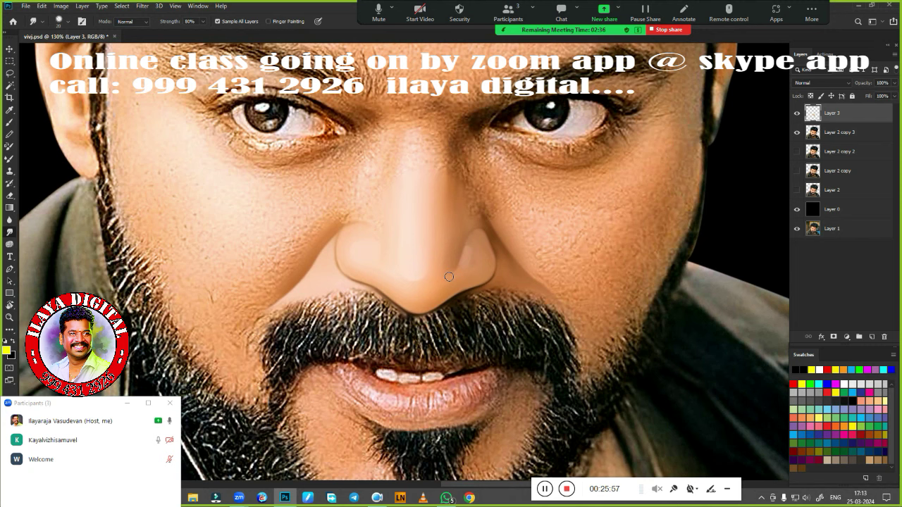
{"action": "scroll", "coordinate": [427, 308], "scroll_direction": "up", "scroll_amount": 3}
Step: Draw a Pen path around the under-eye area beside the nose and make it a selection
{"action": "scroll", "coordinate": [427, 308], "scroll_direction": "down", "scroll_amount": 2}
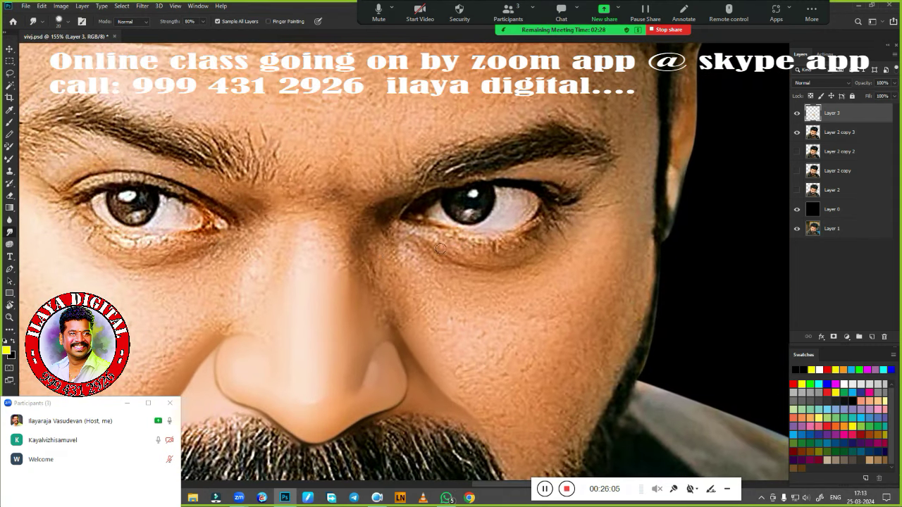
{"action": "key", "text": "p"}
{"action": "left_click", "coordinate": [491, 171]}
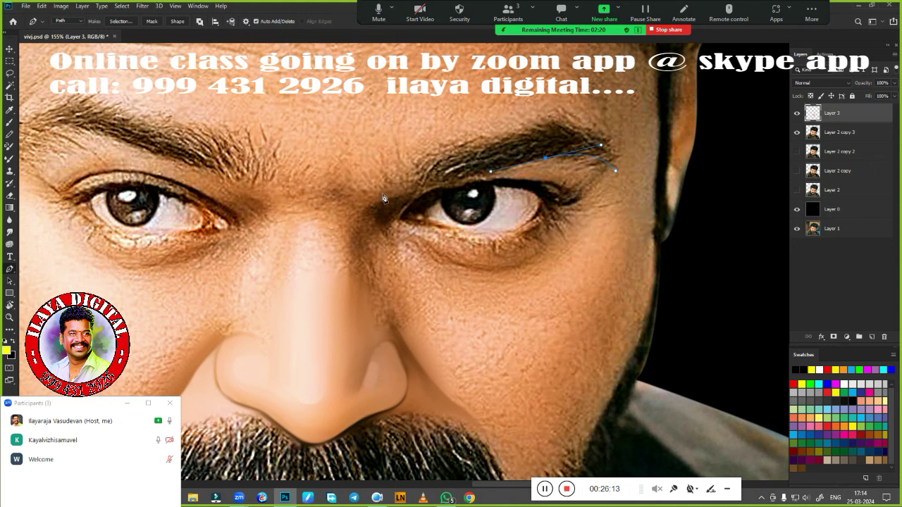
{"action": "scroll", "coordinate": [354, 233], "scroll_direction": "down", "scroll_amount": 2}
{"action": "left_click_drag", "start_coordinate": [354, 233], "coordinate": [505, 191]}
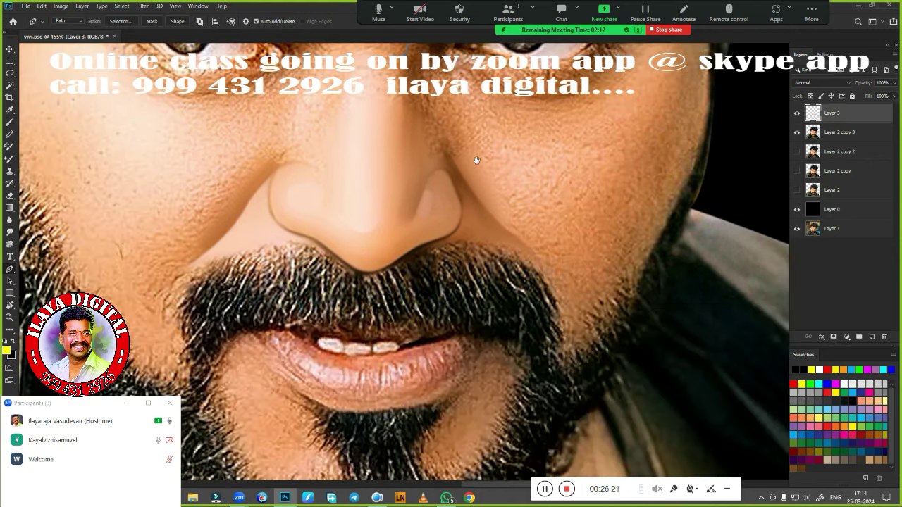
{"action": "left_click_drag", "start_coordinate": [438, 161], "coordinate": [353, 302]}
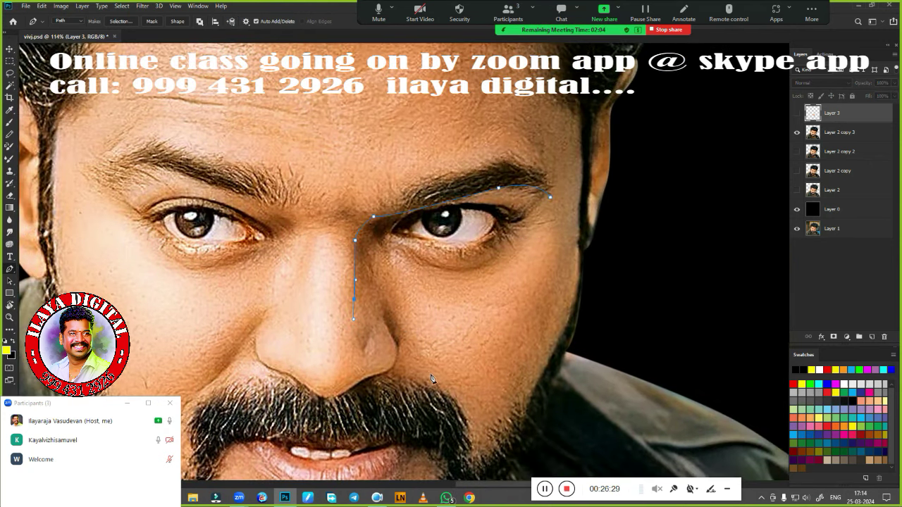
{"action": "scroll", "coordinate": [407, 281], "scroll_direction": "up", "scroll_amount": 2}
{"action": "left_click_drag", "start_coordinate": [382, 236], "coordinate": [424, 252]}
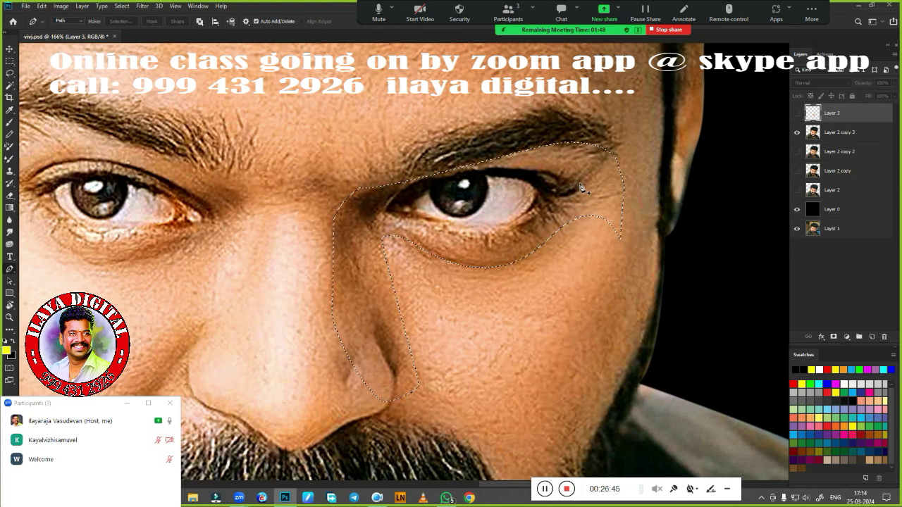
{"action": "key", "text": "ctrl+Return"}
Step: Blend the under-eye skin inside the selection with the Mixer Brush and Smudge tool
{"action": "key", "text": "b"}
{"action": "left_click_drag", "start_coordinate": [488, 279], "coordinate": [474, 241]}
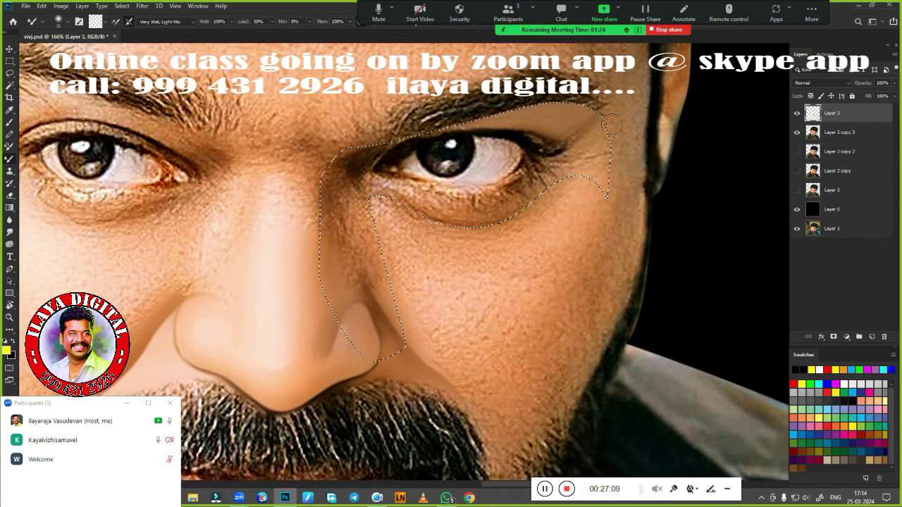
{"action": "scroll", "coordinate": [494, 306], "scroll_direction": "up", "scroll_amount": 3}
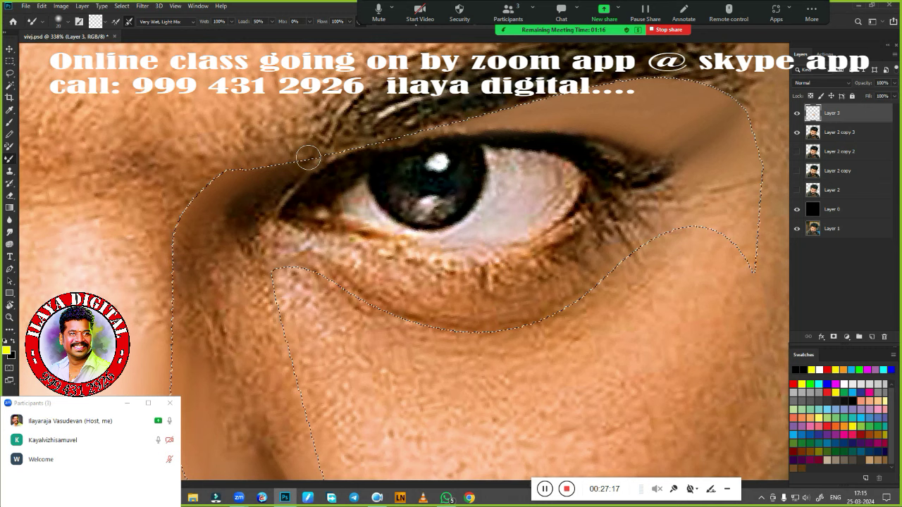
{"action": "scroll", "coordinate": [605, 107], "scroll_direction": "down", "scroll_amount": 2}
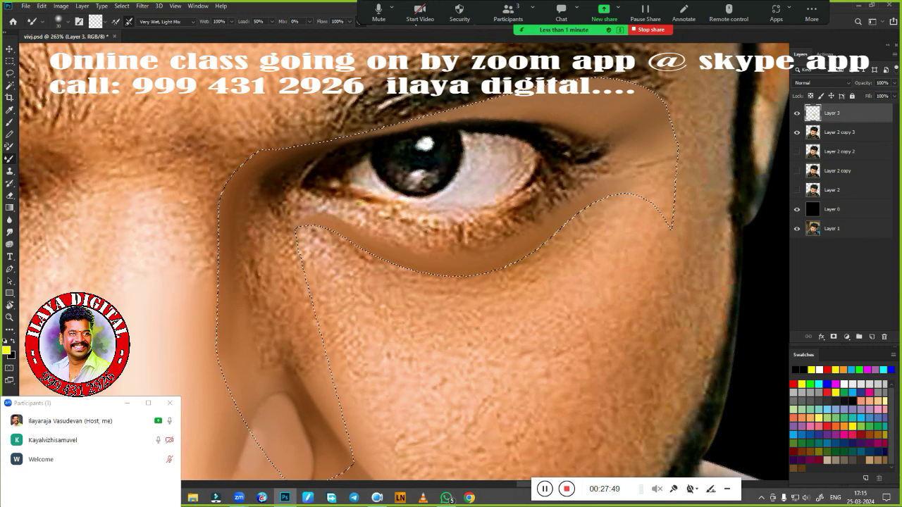
{"action": "scroll", "coordinate": [407, 285], "scroll_direction": "down", "scroll_amount": 2}
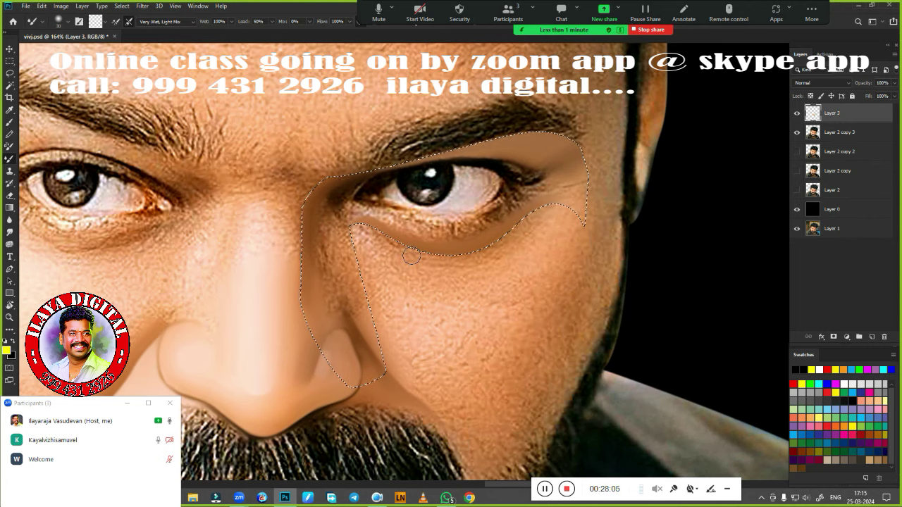
{"action": "scroll", "coordinate": [434, 213], "scroll_direction": "up", "scroll_amount": 2}
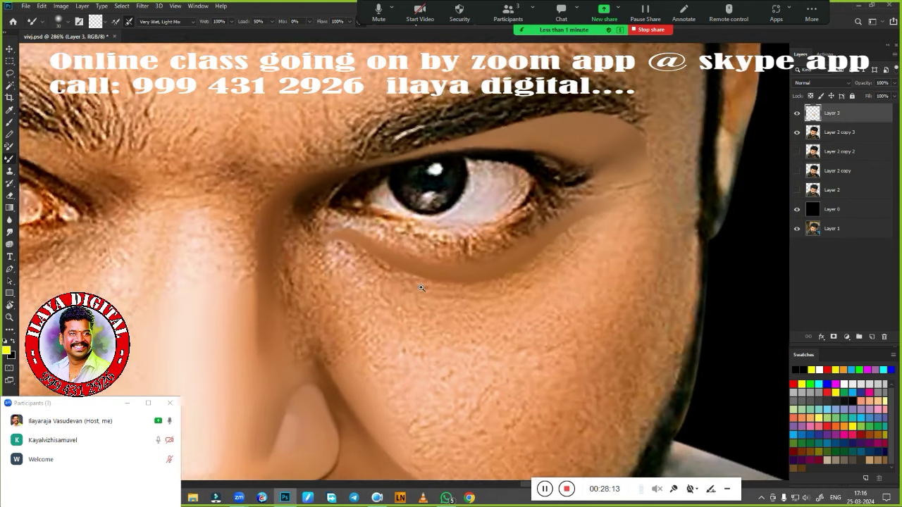
{"action": "scroll", "coordinate": [466, 189], "scroll_direction": "down", "scroll_amount": 2}
{"action": "left_click", "coordinate": [10, 219]}
{"action": "key", "text": "b"}
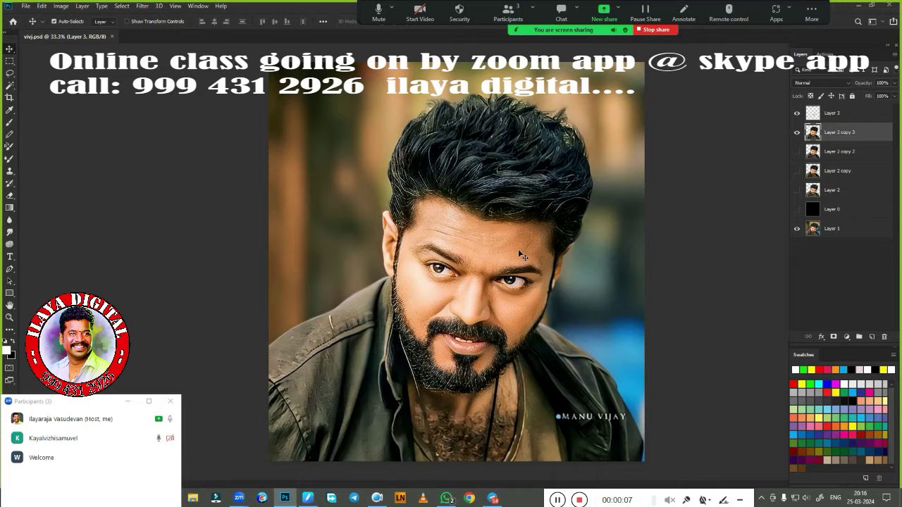
Step: Draw a Pen path under the eye and convert it to a 75 px feathered selection
{"action": "scroll", "coordinate": [434, 293], "scroll_direction": "up", "scroll_amount": 5}
{"action": "key", "text": "r"}
{"action": "left_click_drag", "start_coordinate": [434, 293], "coordinate": [340, 249]}
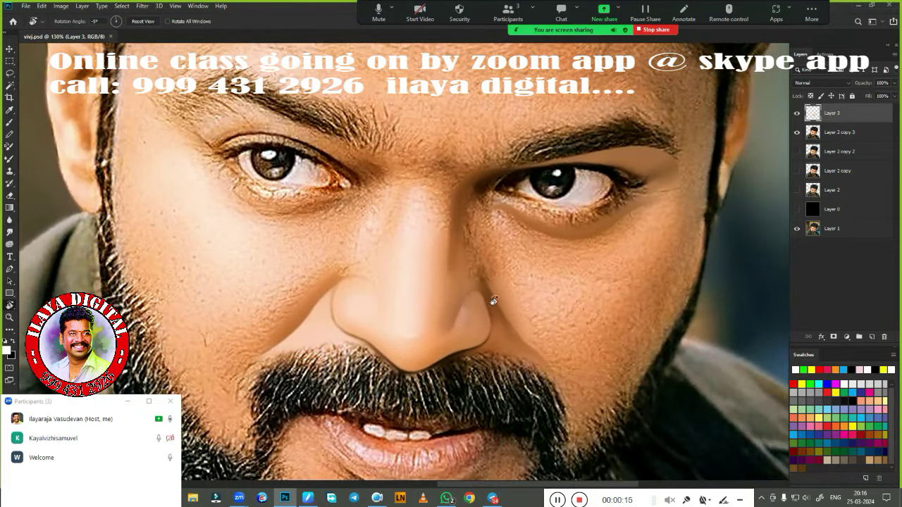
{"action": "scroll", "coordinate": [493, 296], "scroll_direction": "up", "scroll_amount": 4}
{"action": "key", "text": "p"}
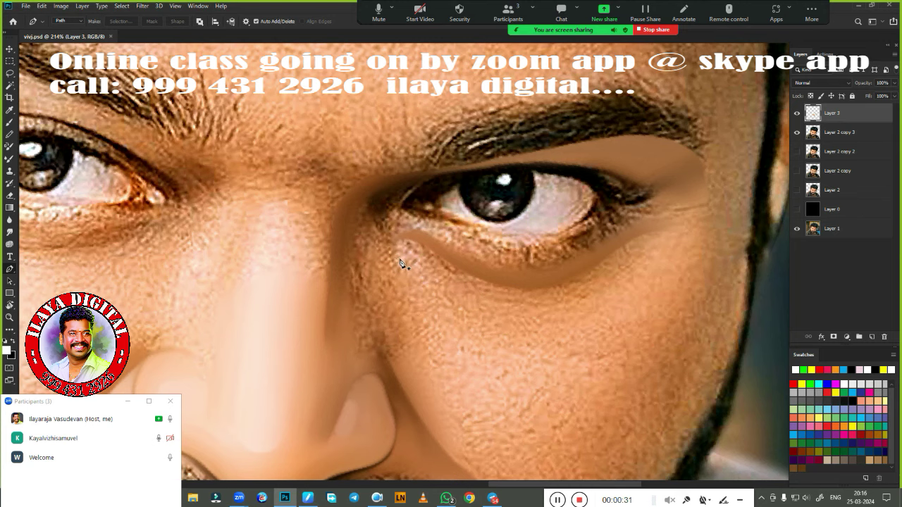
{"action": "left_click_drag", "start_coordinate": [417, 293], "coordinate": [372, 275]}
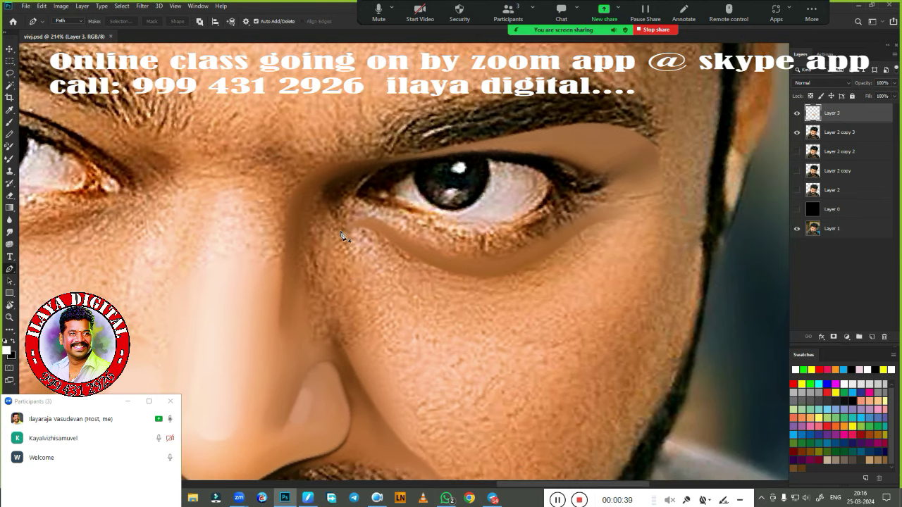
{"action": "left_click", "coordinate": [341, 231]}
{"action": "left_click_drag", "start_coordinate": [378, 233], "coordinate": [396, 246]}
{"action": "scroll", "coordinate": [556, 346], "scroll_direction": "down", "scroll_amount": 3}
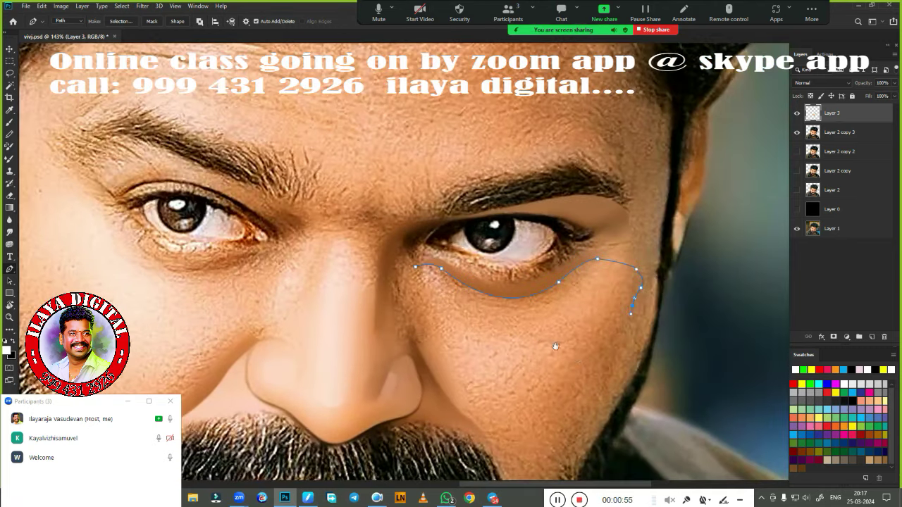
{"action": "left_click", "coordinate": [434, 354]}
{"action": "left_click", "coordinate": [416, 266]}
{"action": "scroll", "coordinate": [511, 407], "scroll_direction": "up", "scroll_amount": 2}
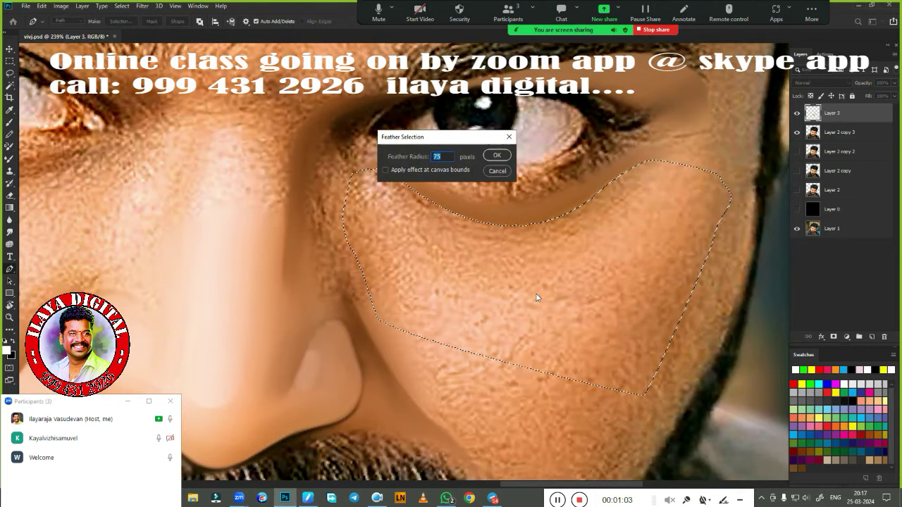
{"action": "key", "text": "Return"}
Step: Blend the under-eye skin with a Very Wet, Light Mix Mixer Brush, then deselect
{"action": "key", "text": "b"}
{"action": "right_click", "coordinate": [477, 255]}
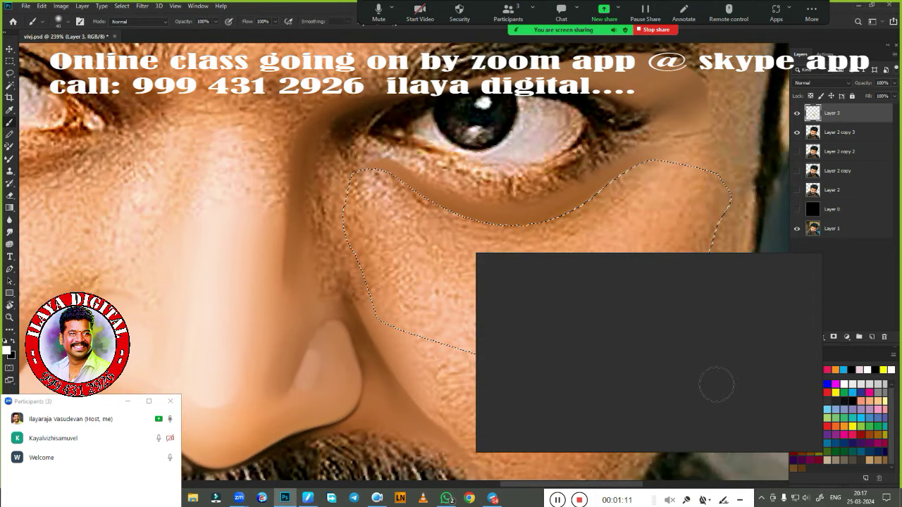
{"action": "key", "text": "shift+b"}
{"action": "key", "text": "shift+b"}
{"action": "key", "text": "shift+b"}
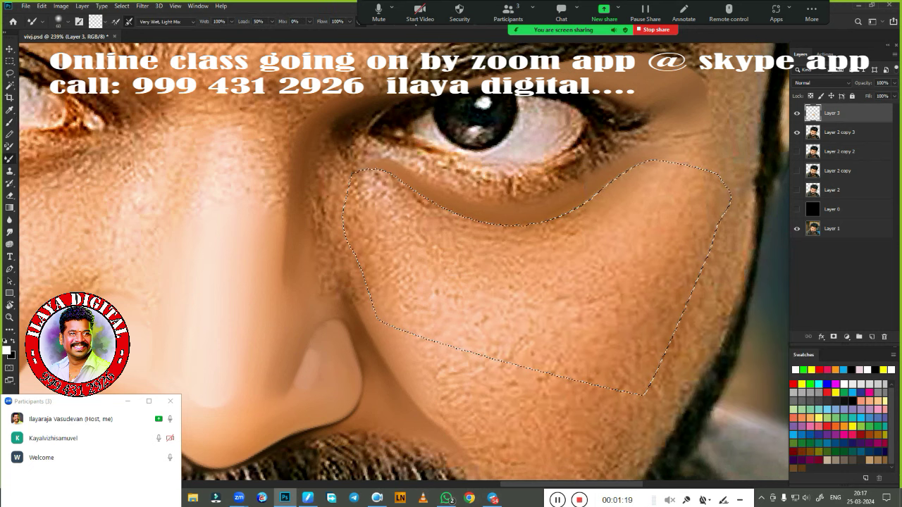
{"action": "mouse_move", "coordinate": [366, 189]}
{"action": "left_mouse_down"}
{"action": "mouse_move", "coordinate": [640, 192]}
{"action": "mouse_move", "coordinate": [359, 282]}
{"action": "left_mouse_up"}
{"action": "left_click_drag", "start_coordinate": [394, 331], "coordinate": [487, 353]}
{"action": "left_click_drag", "start_coordinate": [352, 232], "coordinate": [381, 303]}
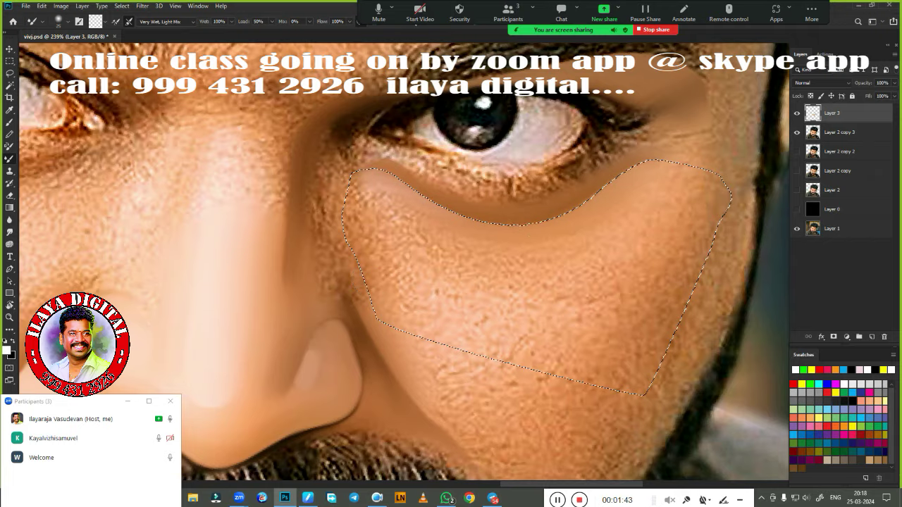
{"action": "key", "text": "ctrl+d"}
{"action": "mouse_move", "coordinate": [536, 323]}
{"action": "left_mouse_down"}
{"action": "mouse_move", "coordinate": [491, 264]}
{"action": "mouse_move", "coordinate": [390, 309]}
{"action": "mouse_move", "coordinate": [437, 310]}
{"action": "left_mouse_up"}
{"action": "key", "text": "shift+r"}
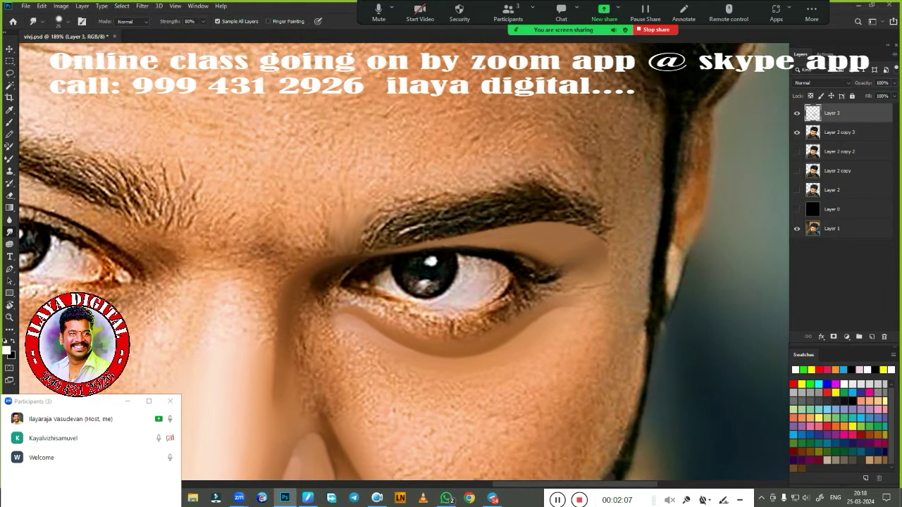
Step: Smudge the eyebrow above the right-hand eye smooth from inner end to tail
{"action": "left_click_drag", "start_coordinate": [366, 238], "coordinate": [504, 201]}
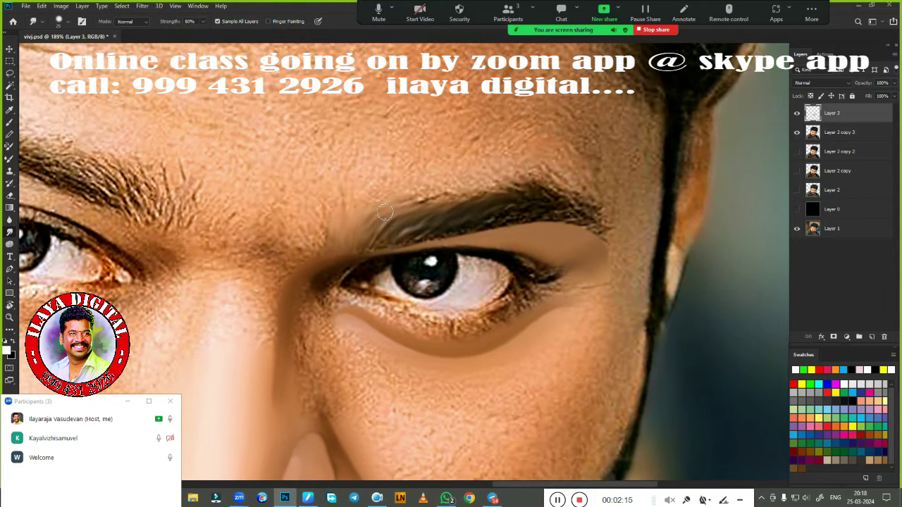
{"action": "mouse_move", "coordinate": [384, 212]}
{"action": "left_mouse_down"}
{"action": "mouse_move", "coordinate": [488, 189]}
{"action": "mouse_move", "coordinate": [588, 215]}
{"action": "mouse_move", "coordinate": [599, 229]}
{"action": "left_mouse_up"}
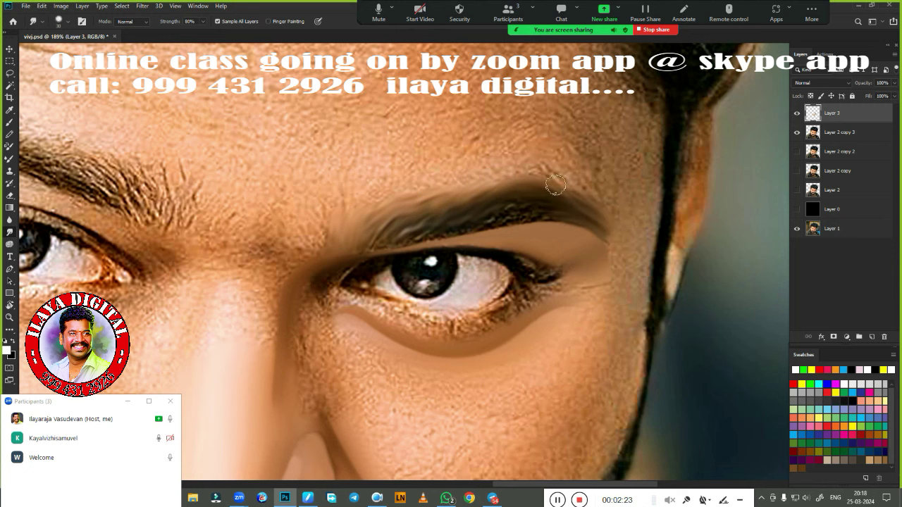
{"action": "mouse_move", "coordinate": [370, 242]}
{"action": "left_mouse_down"}
{"action": "mouse_move", "coordinate": [479, 215]}
{"action": "mouse_move", "coordinate": [582, 224]}
{"action": "left_mouse_up"}
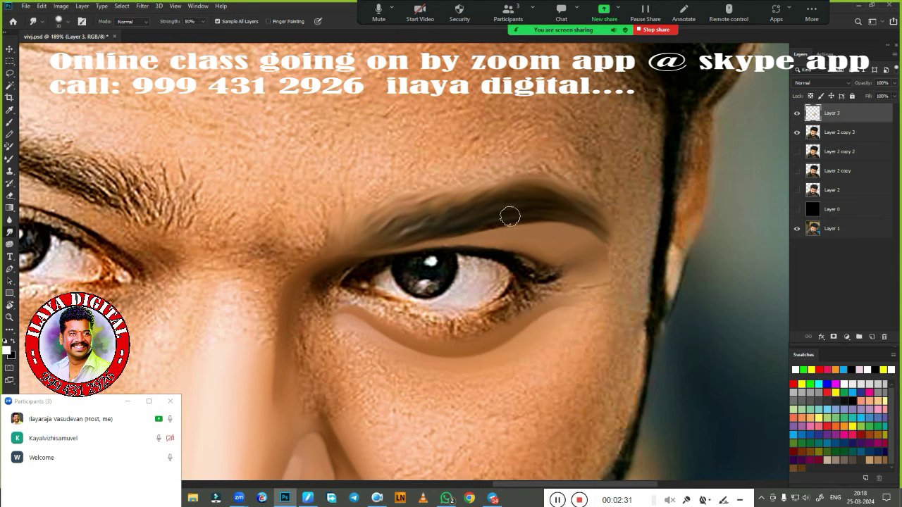
{"action": "scroll", "coordinate": [509, 216], "scroll_direction": "down", "scroll_amount": 3}
{"action": "scroll", "coordinate": [529, 240], "scroll_direction": "up", "scroll_amount": 2}
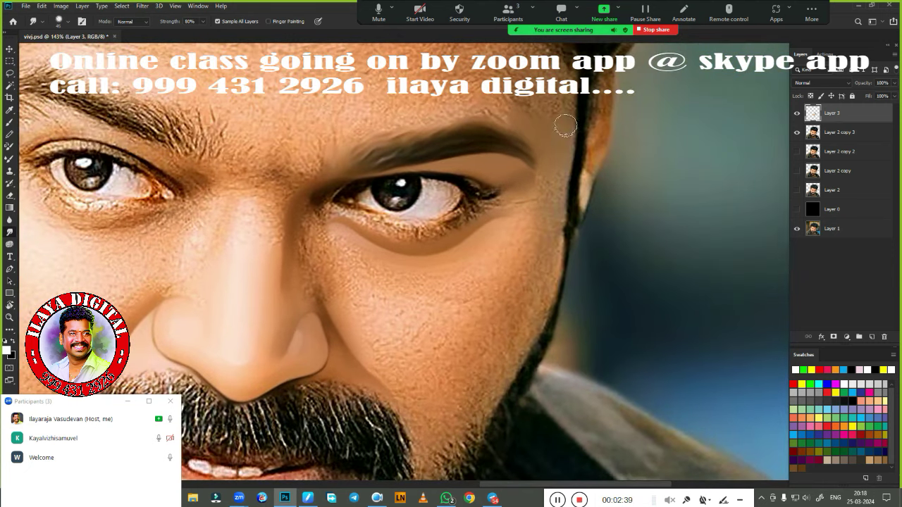
Step: Smudge the cheek edge, jaw-edge stubble and skin beside the nose, raising brush size to 150
{"action": "left_click_drag", "start_coordinate": [561, 238], "coordinate": [554, 201]}
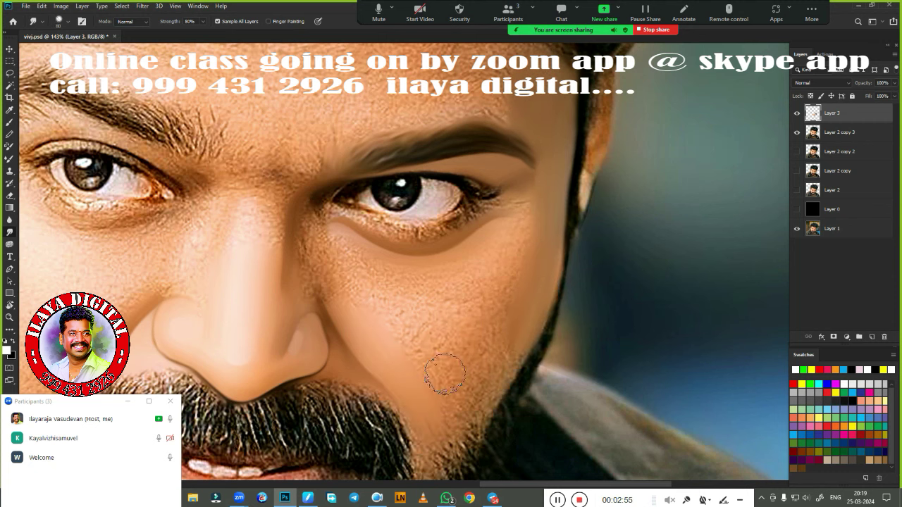
{"action": "left_click_drag", "start_coordinate": [493, 352], "coordinate": [549, 218]}
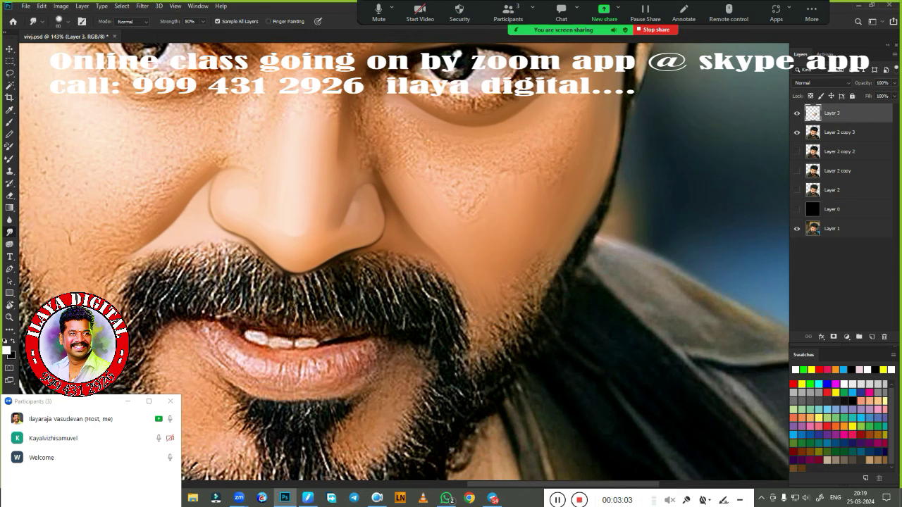
{"action": "mouse_move", "coordinate": [480, 340]}
{"action": "left_mouse_down"}
{"action": "mouse_move", "coordinate": [540, 237]}
{"action": "mouse_move", "coordinate": [496, 340]}
{"action": "mouse_move", "coordinate": [584, 197]}
{"action": "left_mouse_up"}
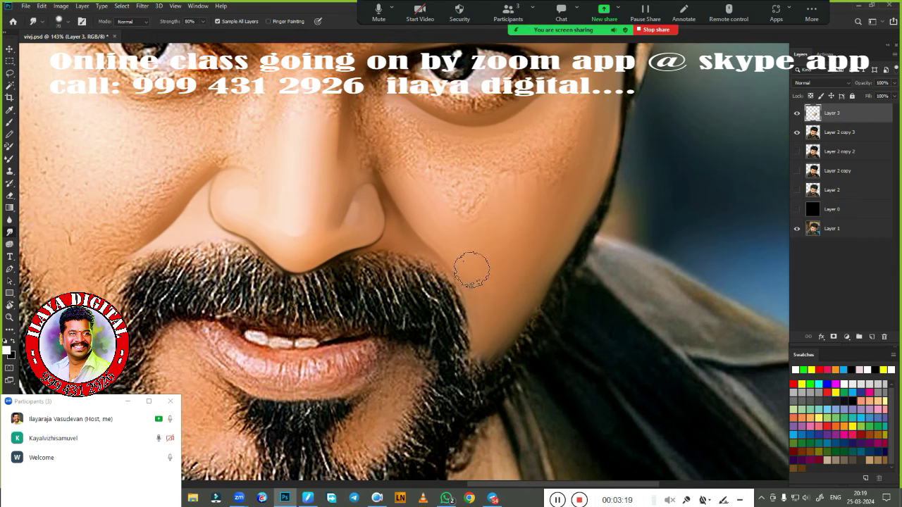
{"action": "left_click_drag", "start_coordinate": [371, 161], "coordinate": [369, 172]}
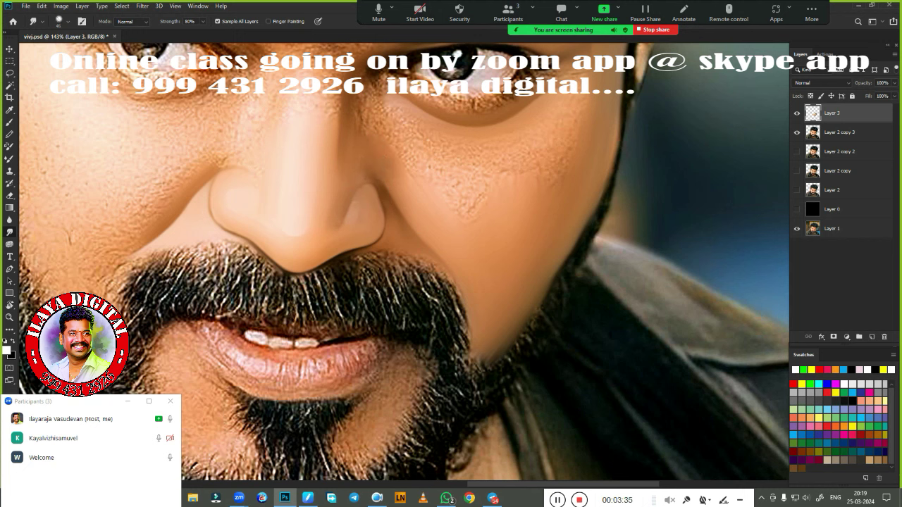
{"action": "key", "text": "bracketright"}
{"action": "key", "text": "bracketright"}
{"action": "key", "text": "bracketright"}
{"action": "key", "text": "bracketright"}
{"action": "key", "text": "bracketright"}
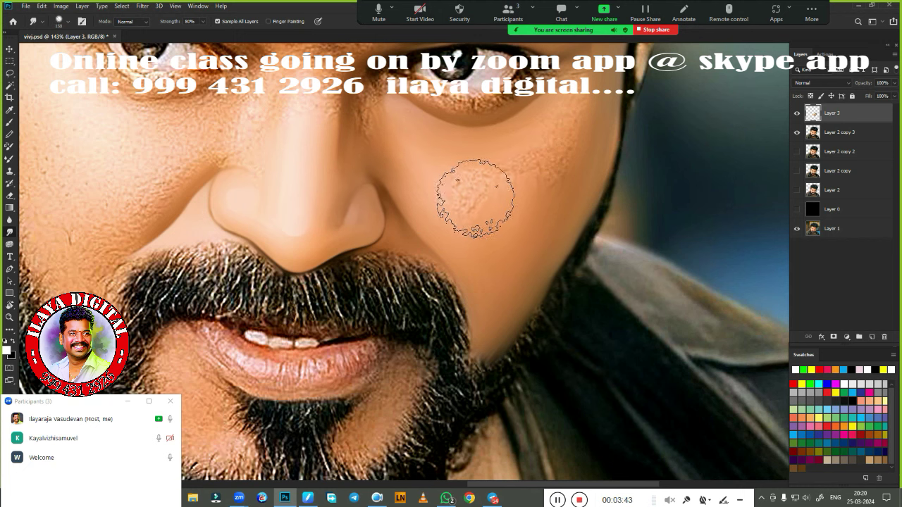
{"action": "key", "text": "bracketright"}
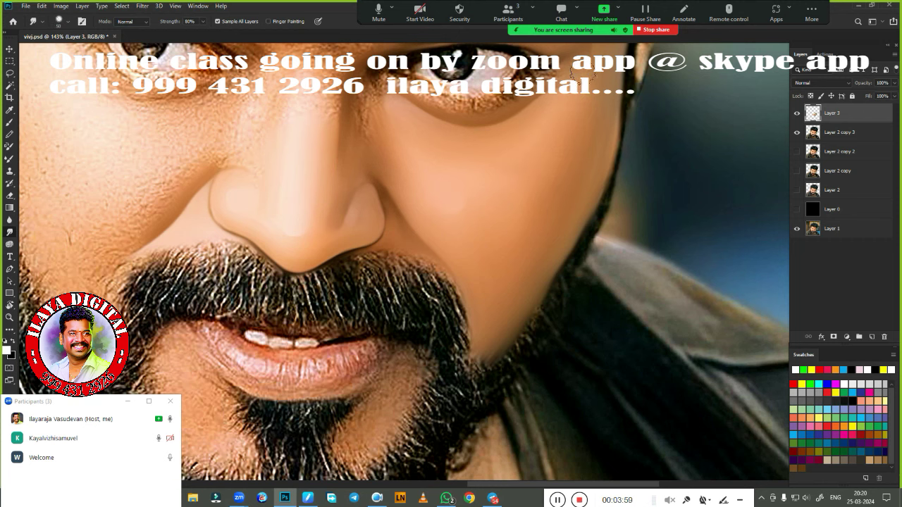
Step: Smudge the skin beside the nose and along its edge, undoing the nose-bridge streak
{"action": "scroll", "coordinate": [447, 273], "scroll_direction": "down", "scroll_amount": 2}
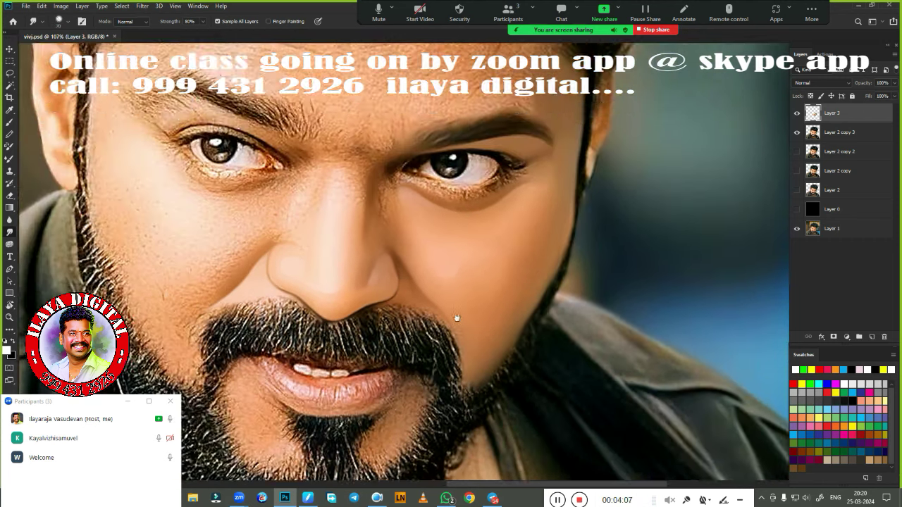
{"action": "scroll", "coordinate": [447, 273], "scroll_direction": "down", "scroll_amount": 2}
{"action": "key", "text": "e"}
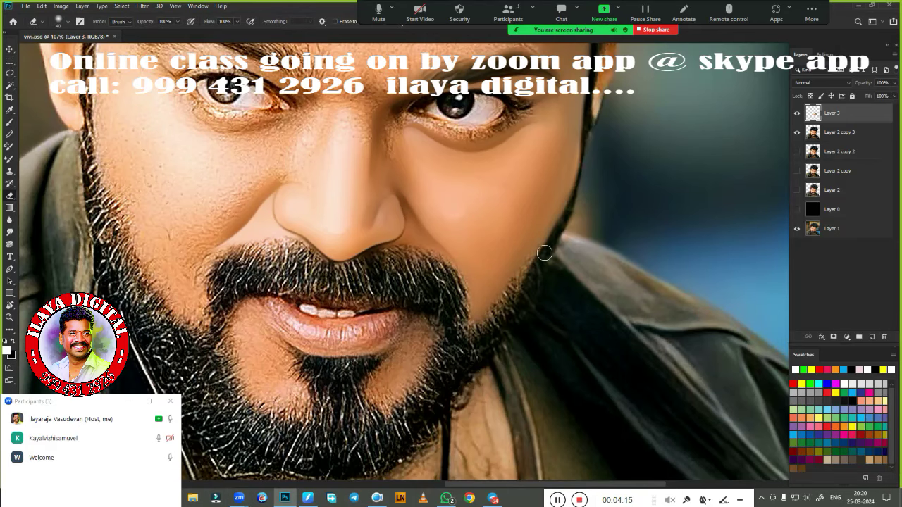
{"action": "scroll", "coordinate": [500, 326], "scroll_direction": "up", "scroll_amount": 3}
{"action": "scroll", "coordinate": [500, 326], "scroll_direction": "up", "scroll_amount": 3}
{"action": "key", "text": "r"}
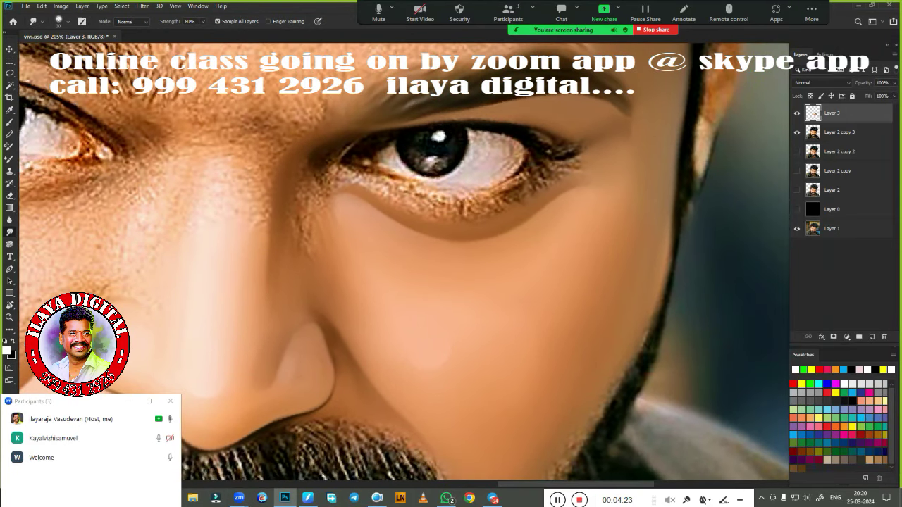
{"action": "mouse_move", "coordinate": [286, 233]}
{"action": "left_mouse_down"}
{"action": "mouse_move", "coordinate": [345, 204]}
{"action": "mouse_move", "coordinate": [321, 172]}
{"action": "left_mouse_up"}
{"action": "left_click_drag", "start_coordinate": [312, 231], "coordinate": [290, 213]}
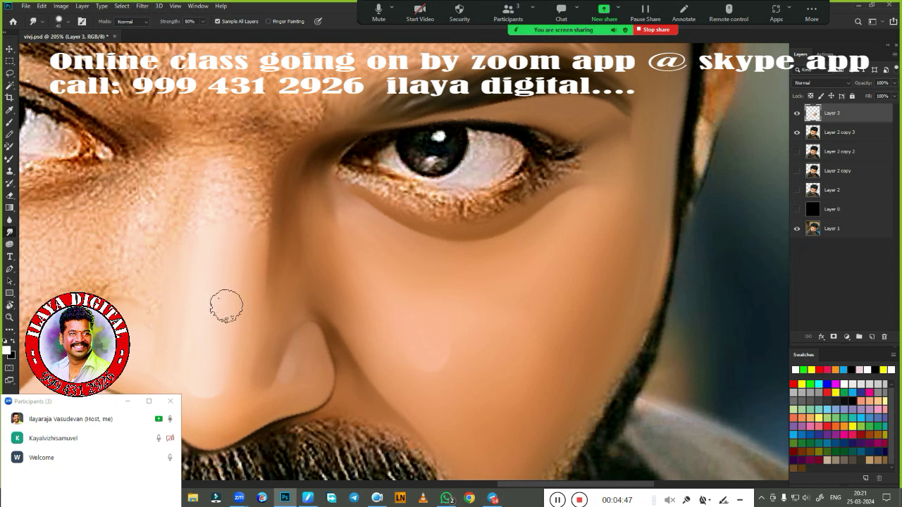
{"action": "left_click_drag", "start_coordinate": [220, 183], "coordinate": [225, 156]}
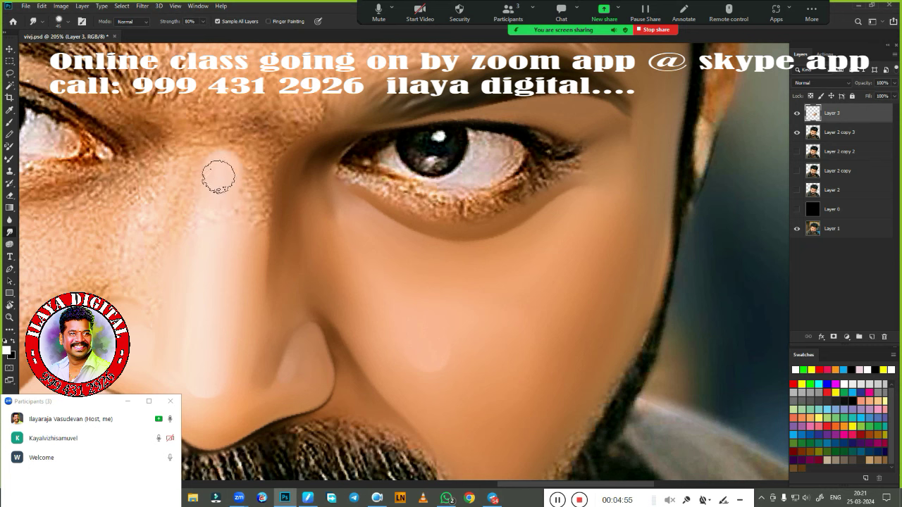
{"action": "key", "text": "ctrl+z"}
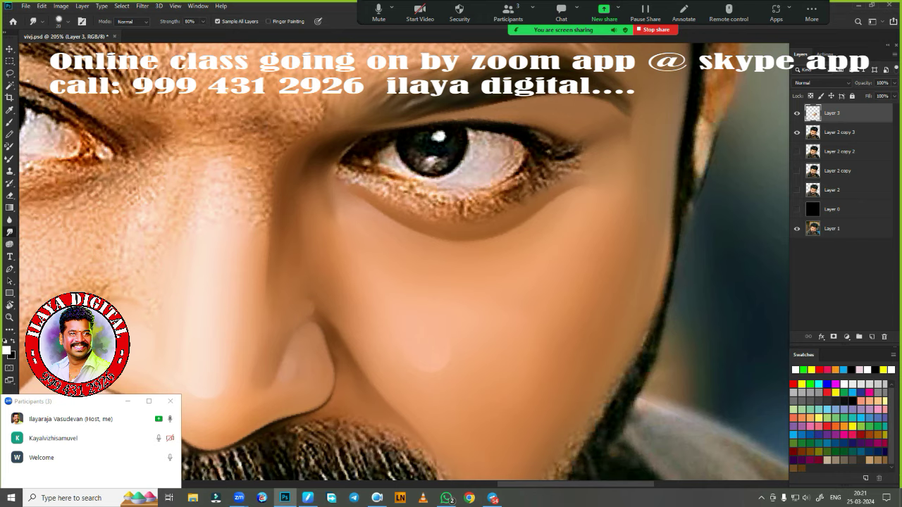
Step: Hide Layer 3 to compare against the original textured skin
{"action": "scroll", "coordinate": [451, 282], "scroll_direction": "down", "scroll_amount": 5}
{"action": "scroll", "coordinate": [473, 322], "scroll_direction": "up", "scroll_amount": 3}
{"action": "scroll", "coordinate": [425, 302], "scroll_direction": "up", "scroll_amount": 2}
{"action": "scroll", "coordinate": [436, 317], "scroll_direction": "up", "scroll_amount": 1}
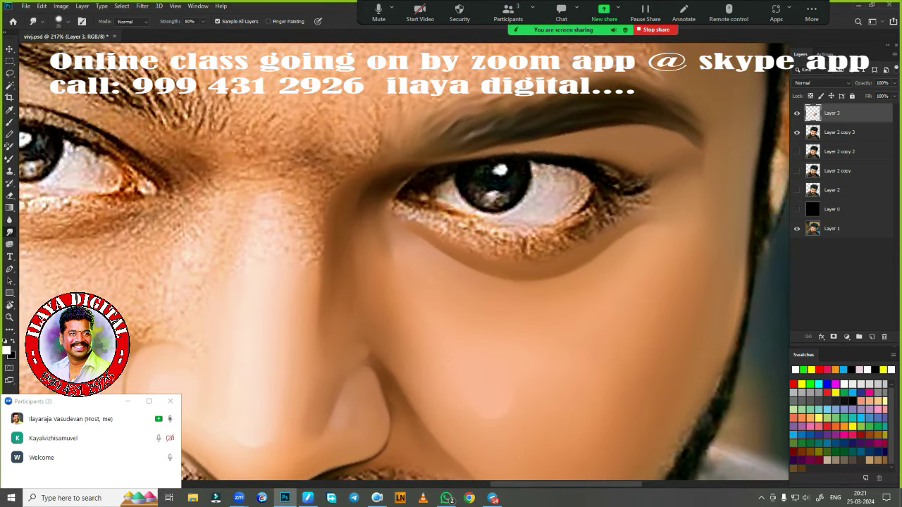
{"action": "left_click", "coordinate": [796, 113]}
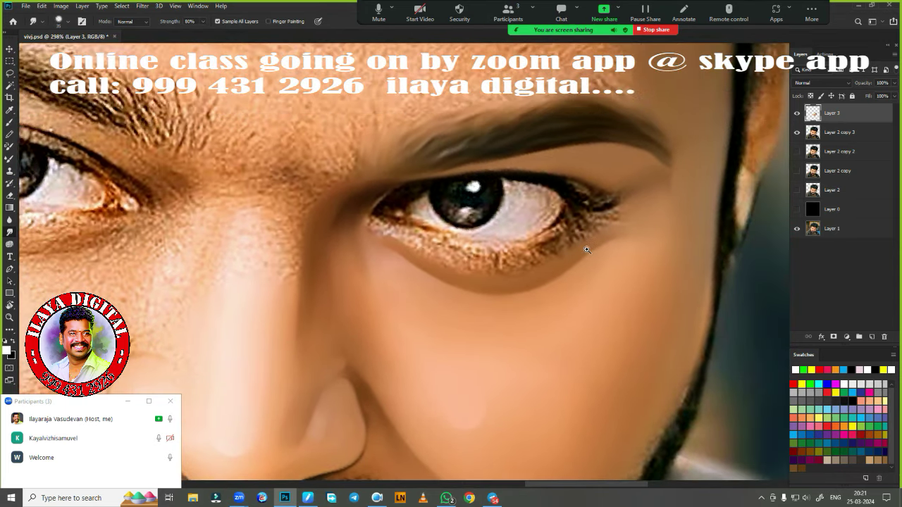
{"action": "key", "text": "p"}
{"action": "scroll", "coordinate": [427, 175], "scroll_direction": "up", "scroll_amount": 2}
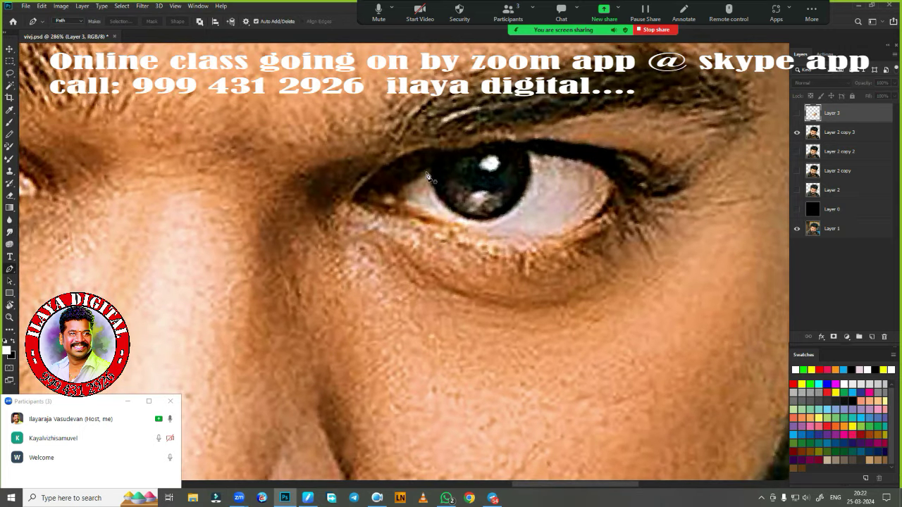
Step: Trace the eye outline and brighten the eye white with a near-white Mixer Brush colour
{"action": "left_click", "coordinate": [385, 205]}
{"action": "left_click_drag", "start_coordinate": [381, 193], "coordinate": [391, 191]}
{"action": "left_click_drag", "start_coordinate": [537, 152], "coordinate": [572, 160]}
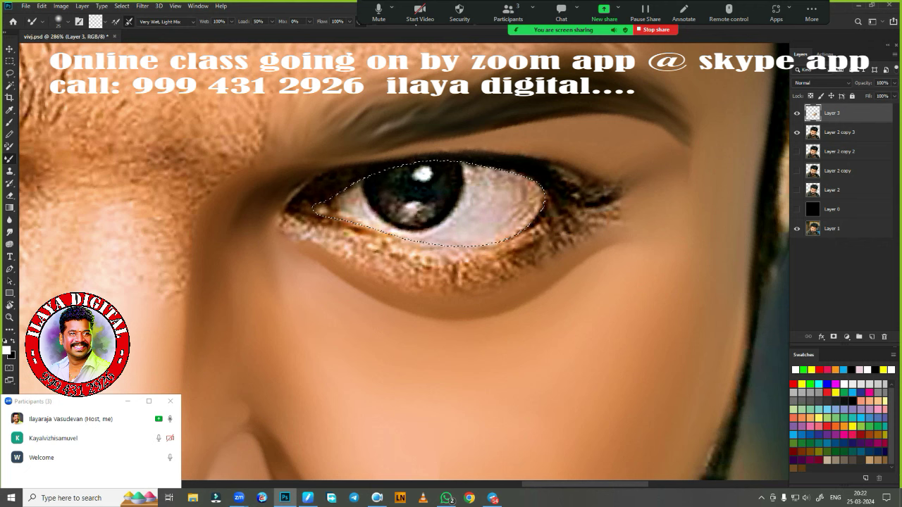
{"action": "left_click", "coordinate": [95, 23]}
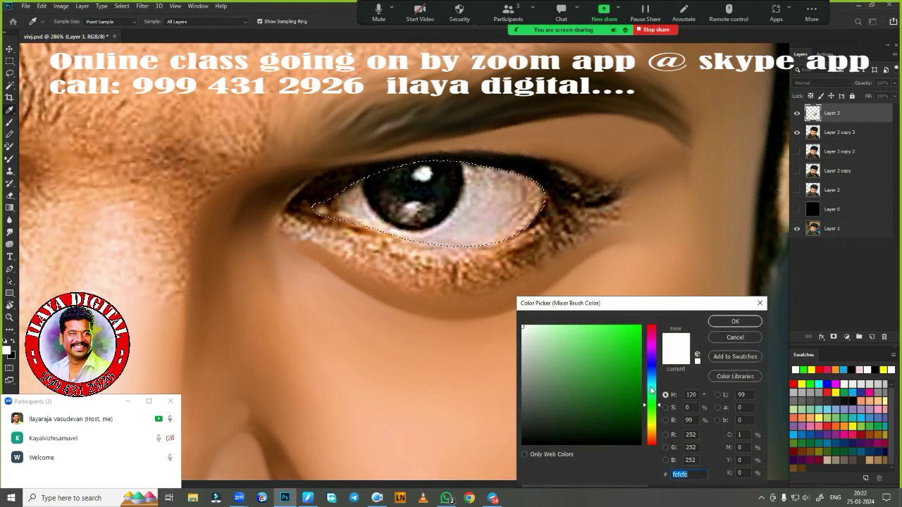
{"action": "left_click", "coordinate": [711, 322]}
{"action": "left_click_drag", "start_coordinate": [437, 231], "coordinate": [515, 222]}
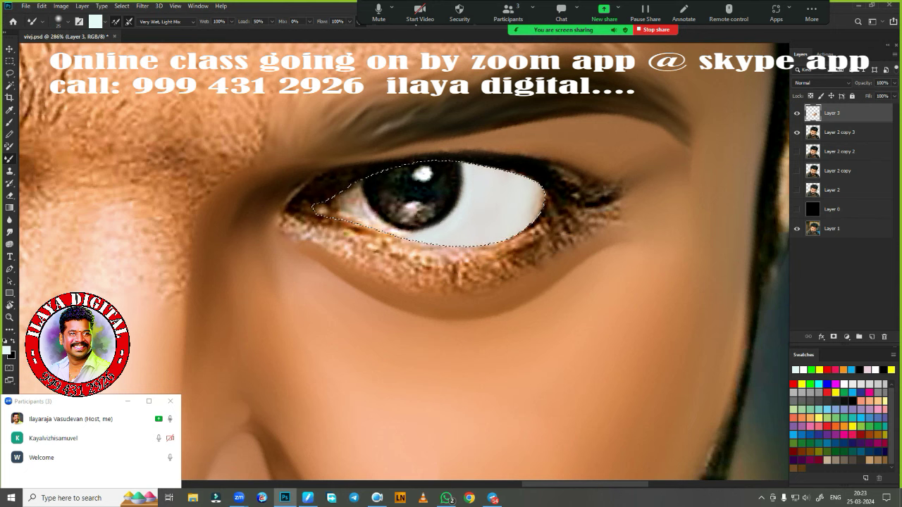
{"action": "left_click_drag", "start_coordinate": [431, 236], "coordinate": [357, 185]}
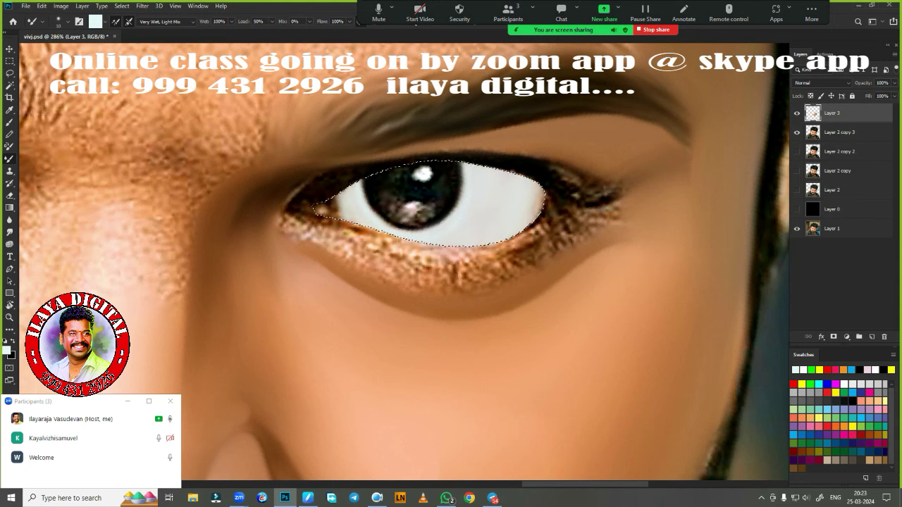
Step: Set a dark red foreground colour and feather the selection, toggling Smudge and Mixer Brush
{"action": "left_click", "coordinate": [95, 21]}
{"action": "key", "text": "Escape"}
{"action": "left_click", "coordinate": [794, 449]}
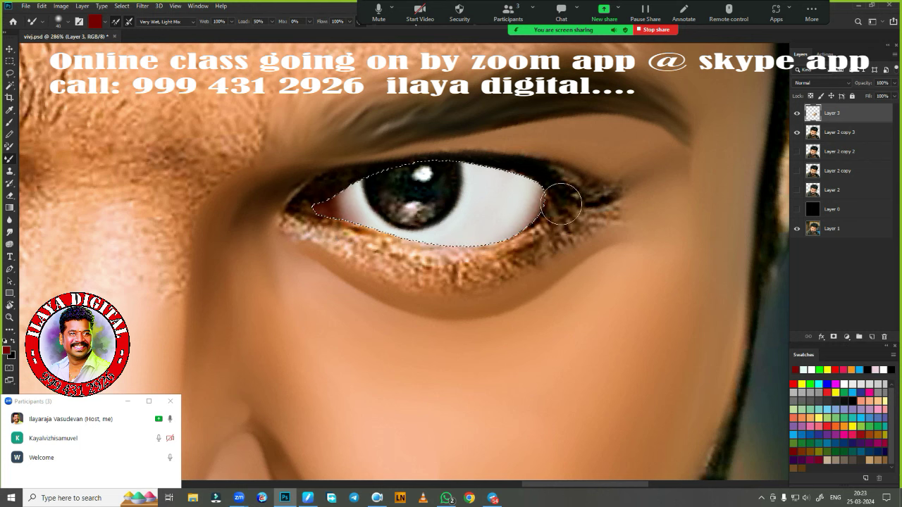
{"action": "key", "text": "r"}
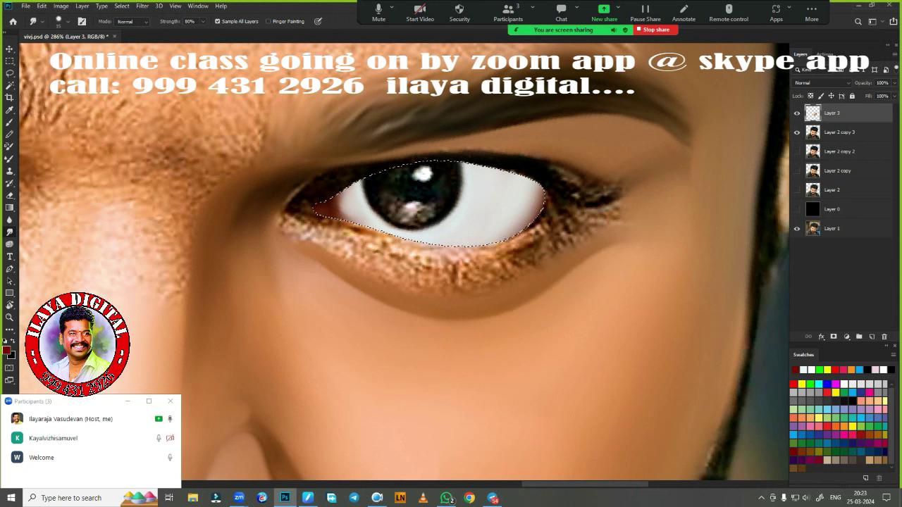
{"action": "key", "text": "shift+F6"}
{"action": "key", "text": "Escape"}
{"action": "key", "text": "b"}
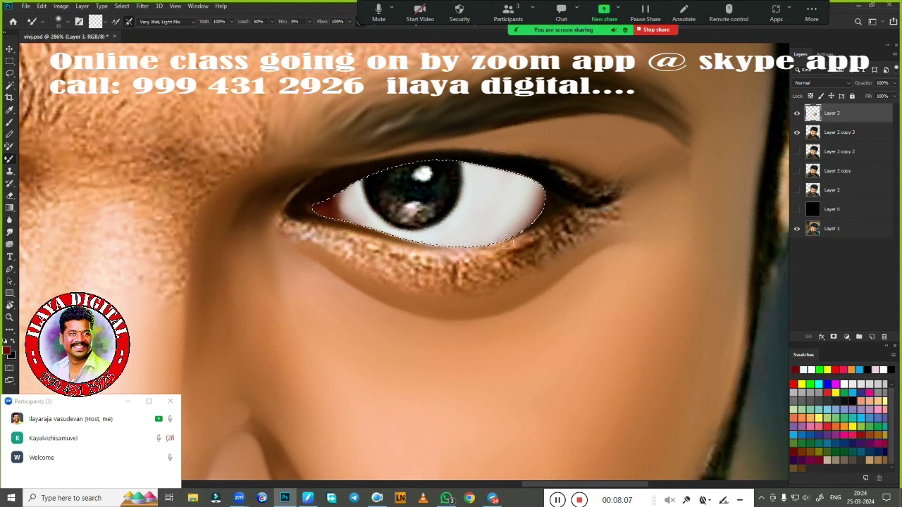
Step: Smudge the skin under the eye and along the glittery lower eyelid smooth
{"action": "mouse_move", "coordinate": [505, 240]}
{"action": "left_mouse_down"}
{"action": "mouse_move", "coordinate": [436, 250]}
{"action": "mouse_move", "coordinate": [464, 252]}
{"action": "left_mouse_up"}
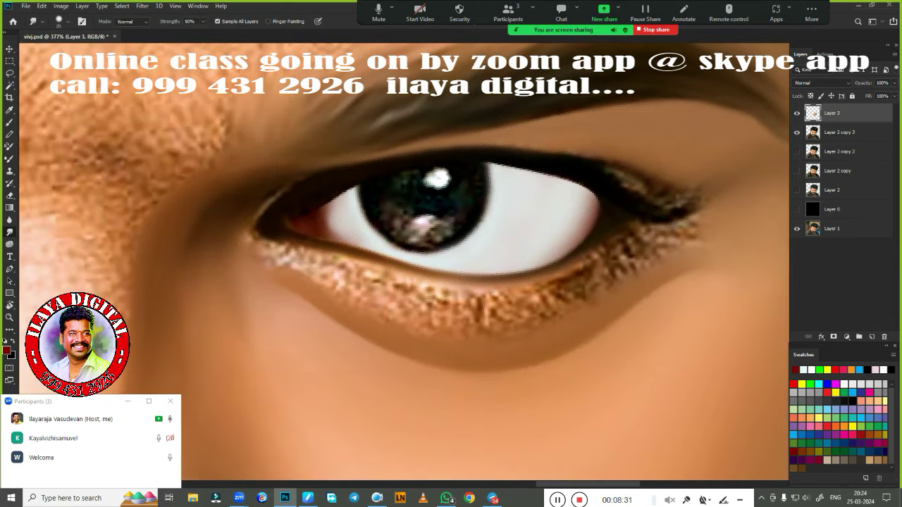
{"action": "left_click_drag", "start_coordinate": [247, 229], "coordinate": [356, 276]}
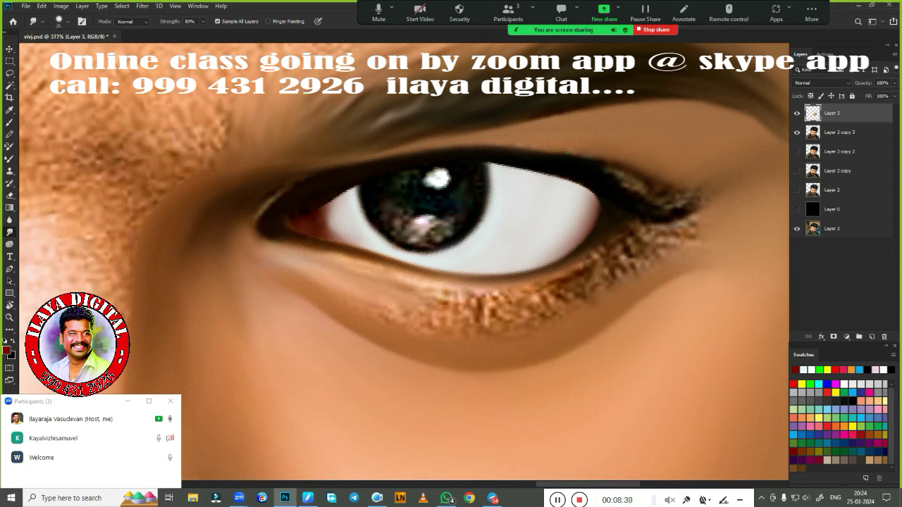
{"action": "left_click_drag", "start_coordinate": [408, 300], "coordinate": [571, 296]}
{"action": "mouse_move", "coordinate": [627, 254]}
{"action": "left_mouse_down"}
{"action": "mouse_move", "coordinate": [712, 246]}
{"action": "mouse_move", "coordinate": [585, 258]}
{"action": "mouse_move", "coordinate": [605, 257]}
{"action": "mouse_move", "coordinate": [585, 298]}
{"action": "mouse_move", "coordinate": [478, 340]}
{"action": "left_mouse_up"}
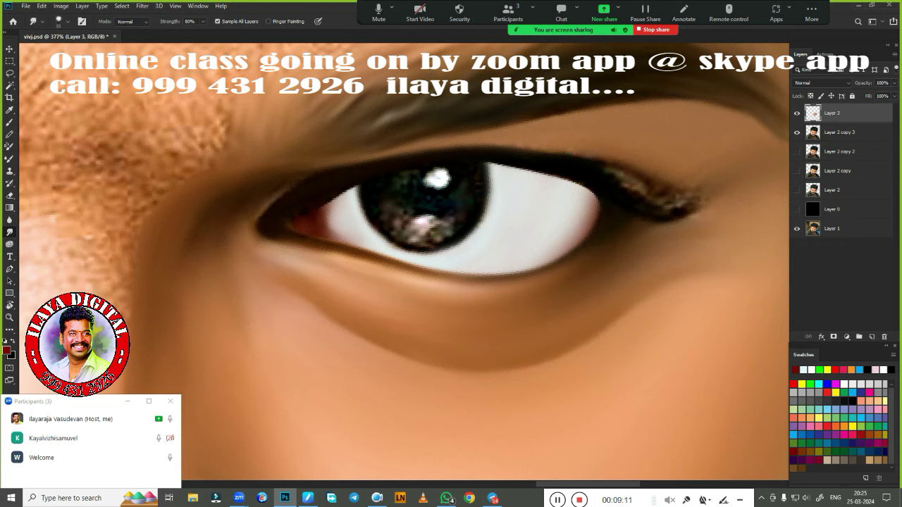
{"action": "key", "text": "bracketleft"}
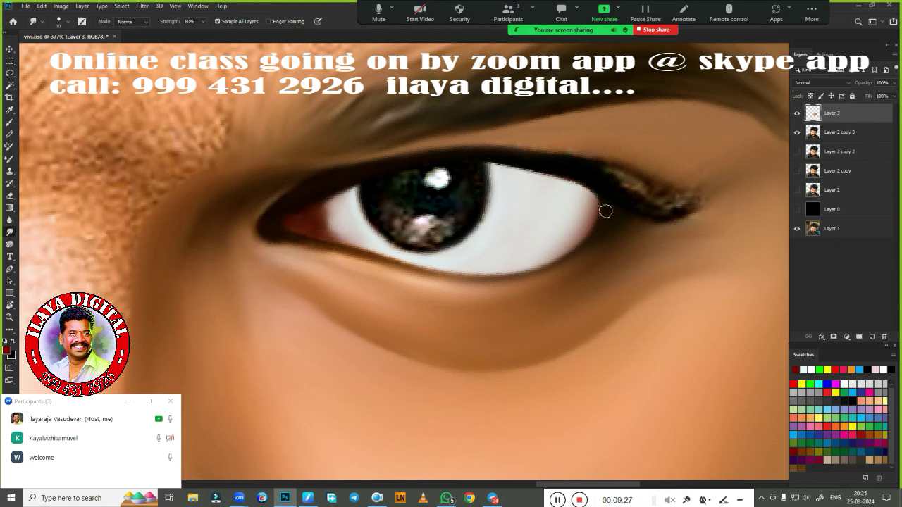
Step: Smudge the outer lashes into a smooth dark line, zoom out and hide Layer 3
{"action": "left_click_drag", "start_coordinate": [644, 187], "coordinate": [700, 191]}
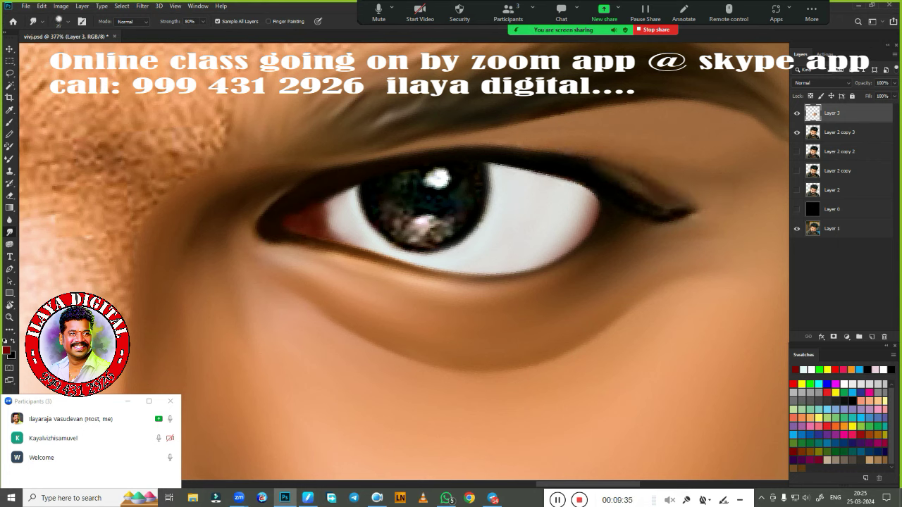
{"action": "left_click_drag", "start_coordinate": [593, 164], "coordinate": [694, 208]}
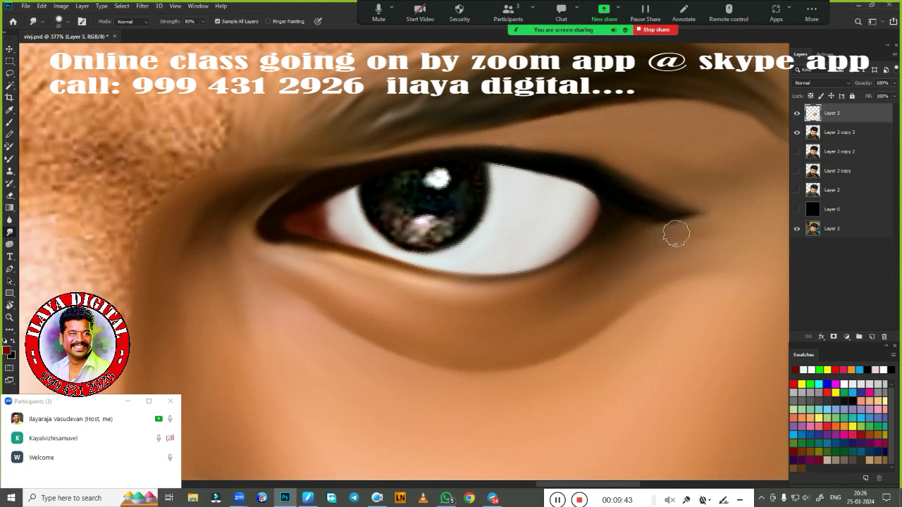
{"action": "key", "text": "ctrl+0"}
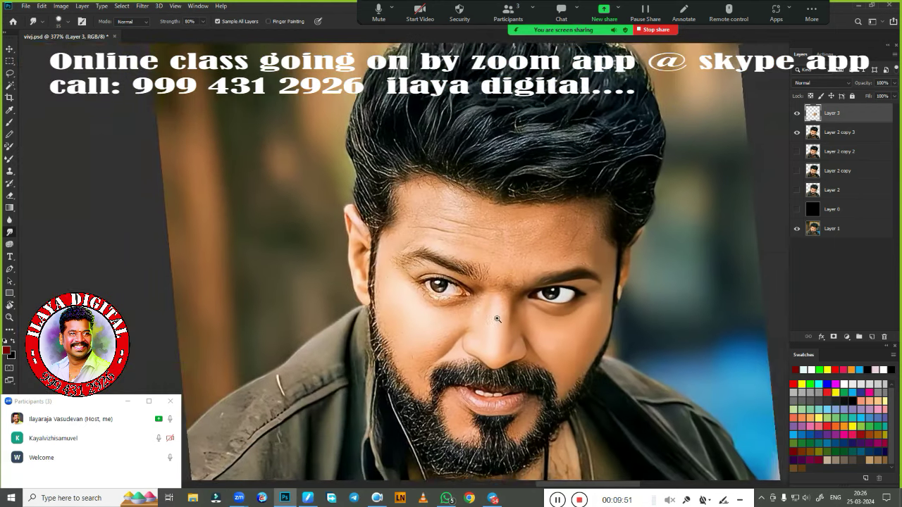
{"action": "scroll", "coordinate": [659, 287], "scroll_direction": "up", "scroll_amount": 3}
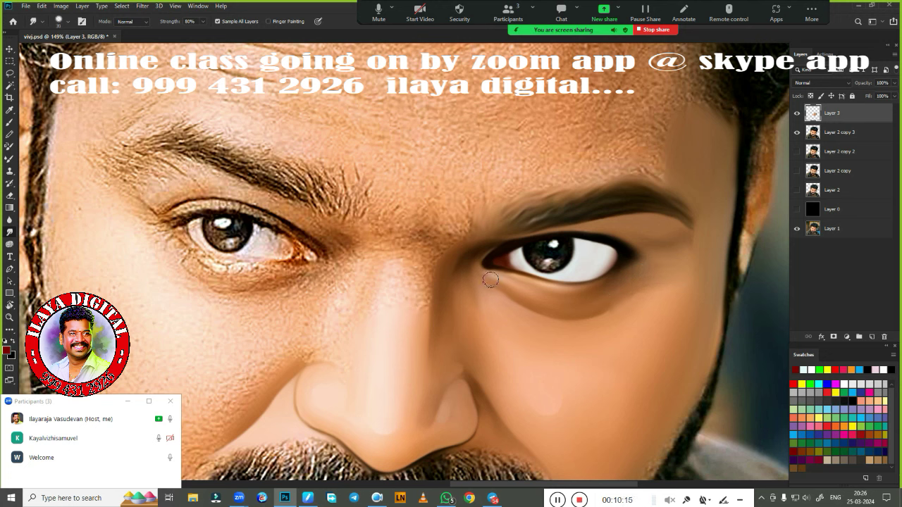
{"action": "key", "text": "ctrl+comma"}
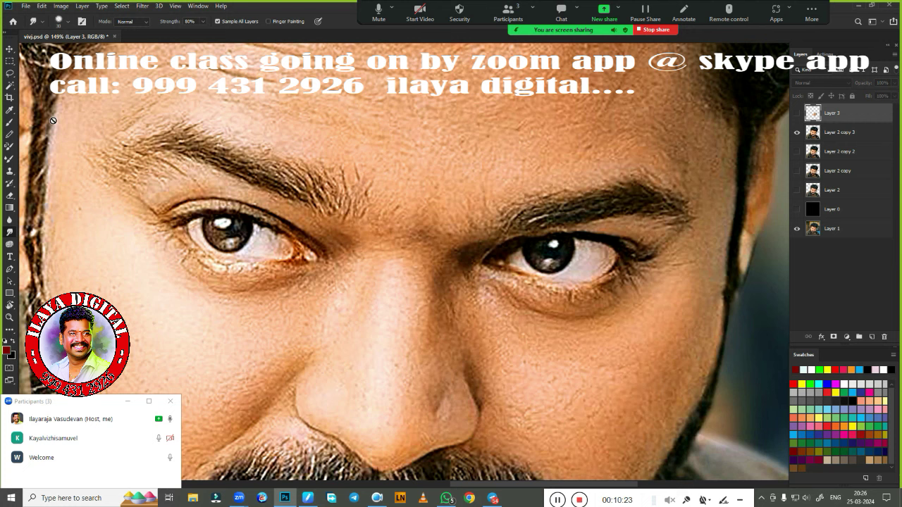
Step: Select the right eye's iris with an ellipse, show Layer 3 and smudge away the catchlight
{"action": "key", "text": "m"}
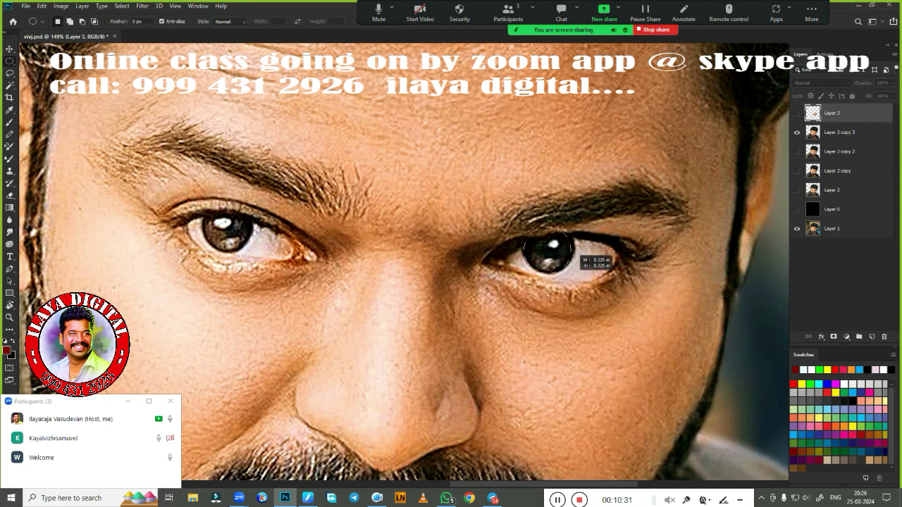
{"action": "left_click_drag", "start_coordinate": [545, 248], "coordinate": [572, 278]}
{"action": "key", "text": "ctrl+comma"}
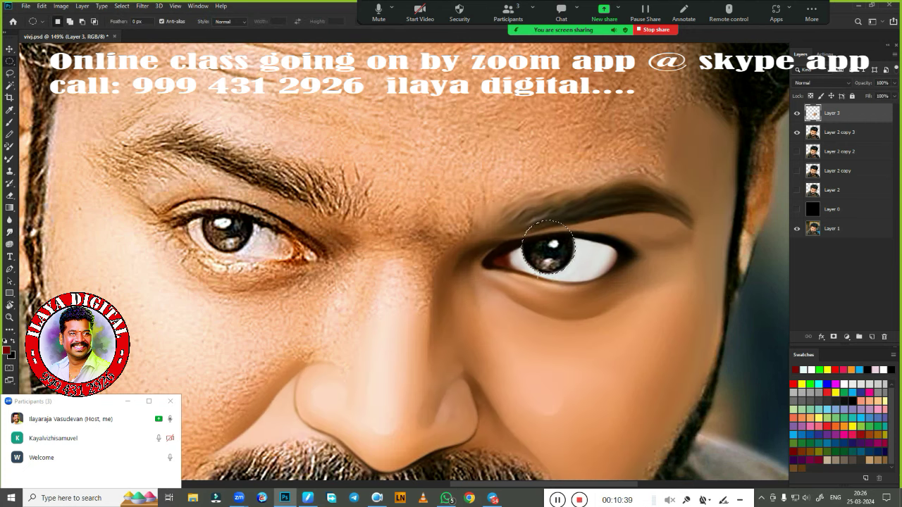
{"action": "scroll", "coordinate": [561, 289], "scroll_direction": "up", "scroll_amount": 5}
{"action": "key", "text": "r"}
{"action": "mouse_move", "coordinate": [501, 188]}
{"action": "left_mouse_down"}
{"action": "mouse_move", "coordinate": [488, 206]}
{"action": "mouse_move", "coordinate": [449, 219]}
{"action": "mouse_move", "coordinate": [487, 228]}
{"action": "mouse_move", "coordinate": [472, 261]}
{"action": "left_mouse_up"}
Step: Add Layer 4, feather the iris selection and soften the black iris edge
{"action": "left_click", "coordinate": [872, 337]}
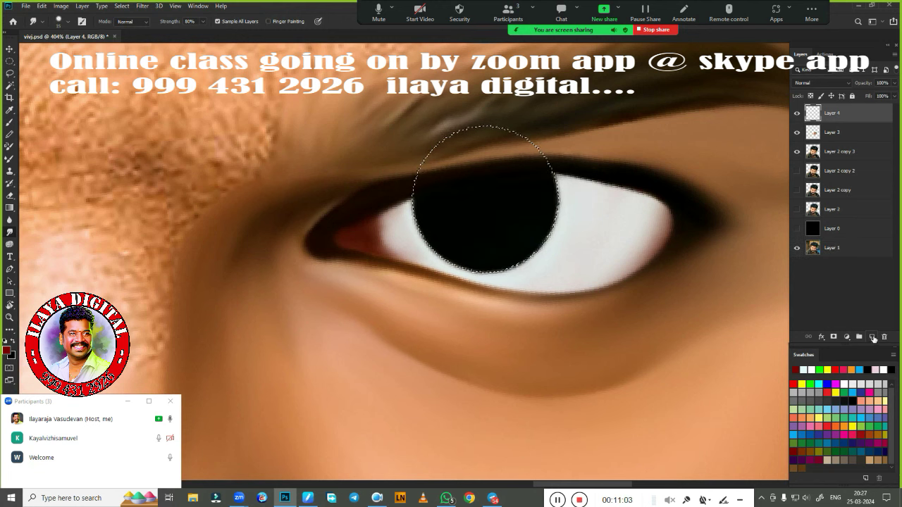
{"action": "left_click", "coordinate": [797, 132]}
{"action": "left_click", "coordinate": [796, 132]}
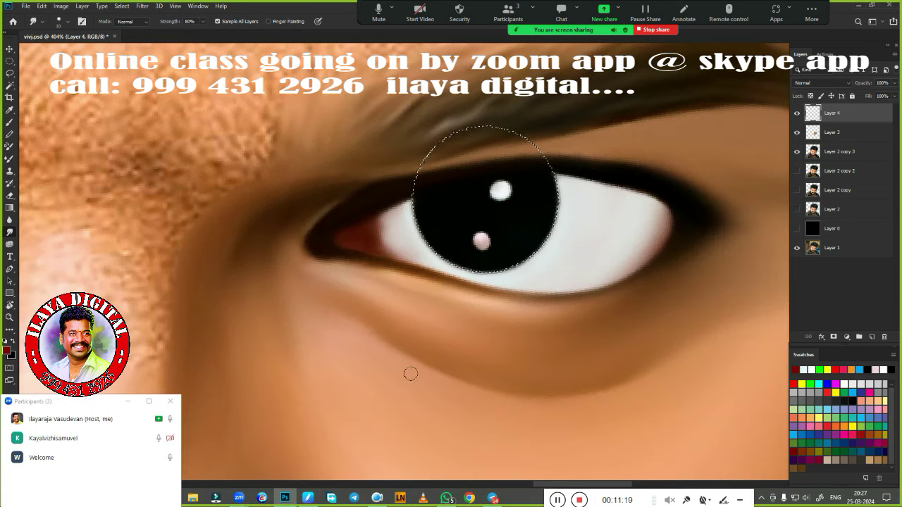
{"action": "key", "text": "shift+F6"}
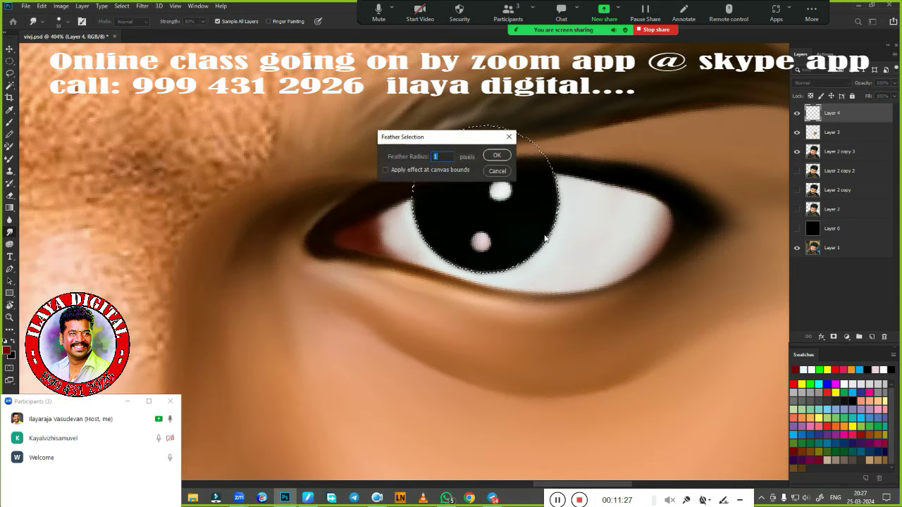
{"action": "key", "text": "Return"}
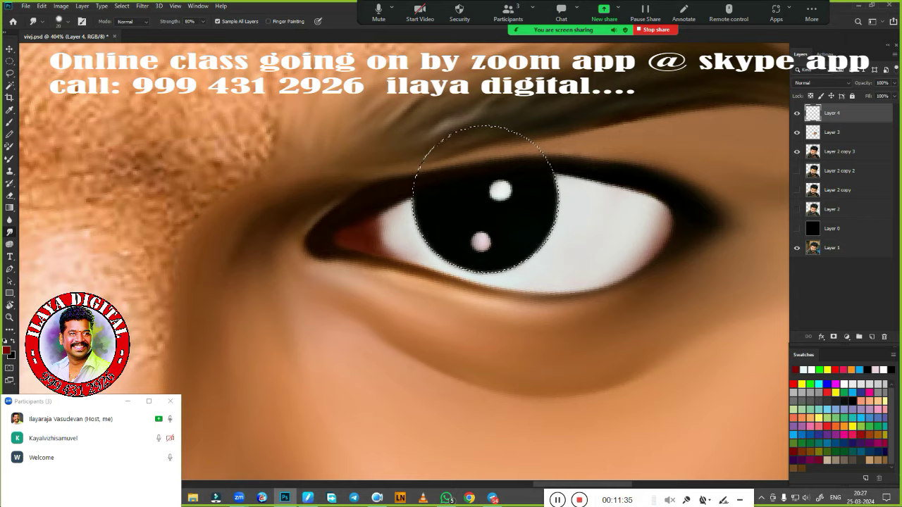
{"action": "left_click_drag", "start_coordinate": [422, 211], "coordinate": [392, 242]}
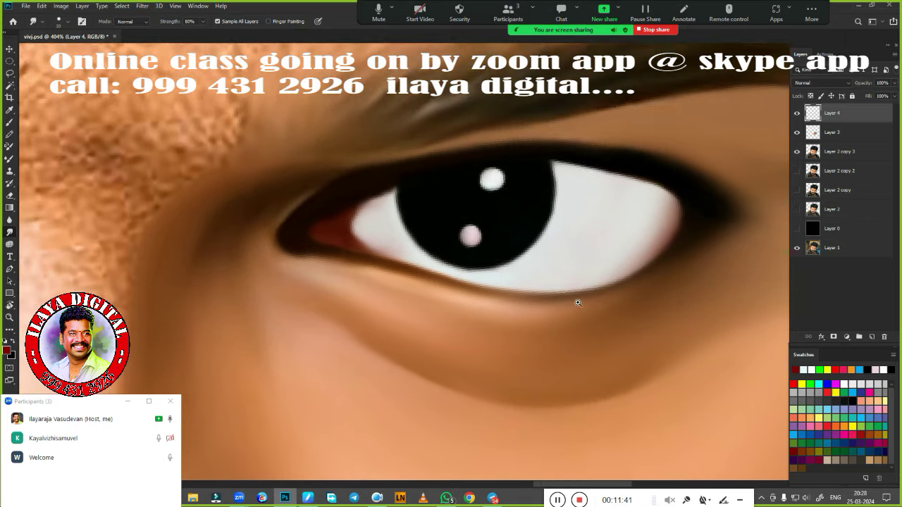
{"action": "left_click", "coordinate": [577, 303]}
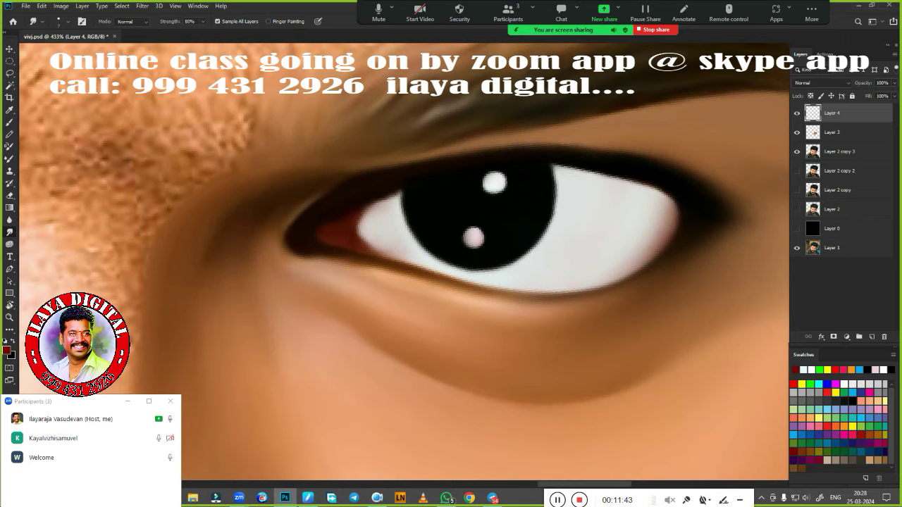
{"action": "key", "text": "ctrl+0"}
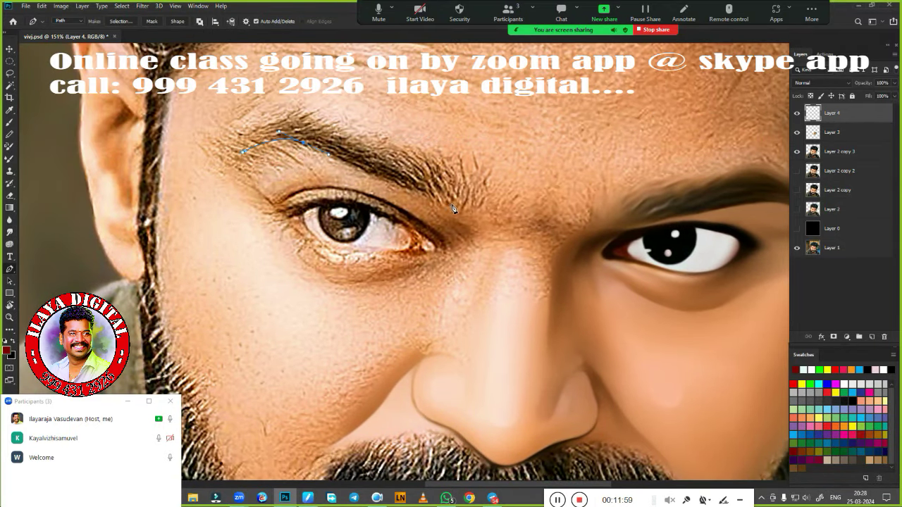
Step: Trace an outline around the left eye and blend the brow, upper eyelid and under-eye skin
{"action": "left_click_drag", "start_coordinate": [305, 403], "coordinate": [275, 404]}
{"action": "left_click_drag", "start_coordinate": [200, 374], "coordinate": [179, 341]}
{"action": "left_click_drag", "start_coordinate": [278, 254], "coordinate": [315, 279]}
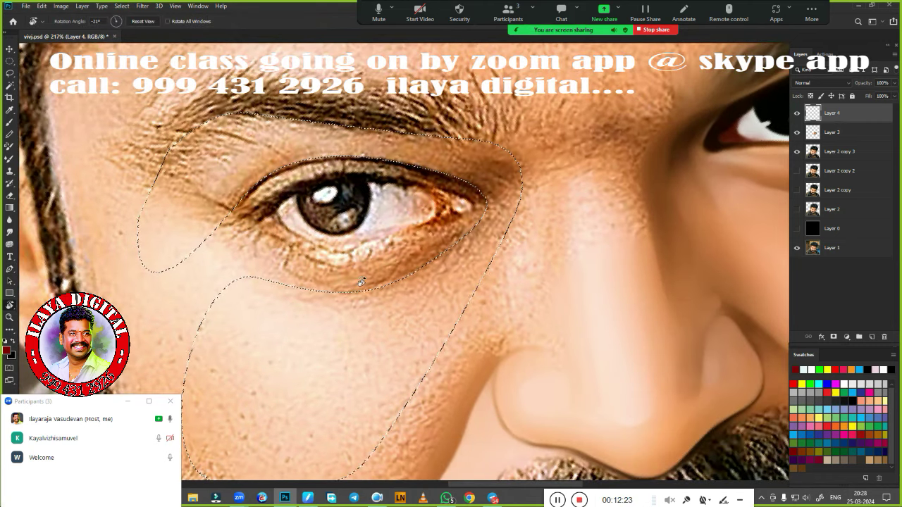
{"action": "key", "text": "b"}
{"action": "mouse_move", "coordinate": [341, 135]}
{"action": "left_mouse_down"}
{"action": "mouse_move", "coordinate": [416, 140]}
{"action": "mouse_move", "coordinate": [251, 150]}
{"action": "mouse_move", "coordinate": [310, 151]}
{"action": "left_mouse_up"}
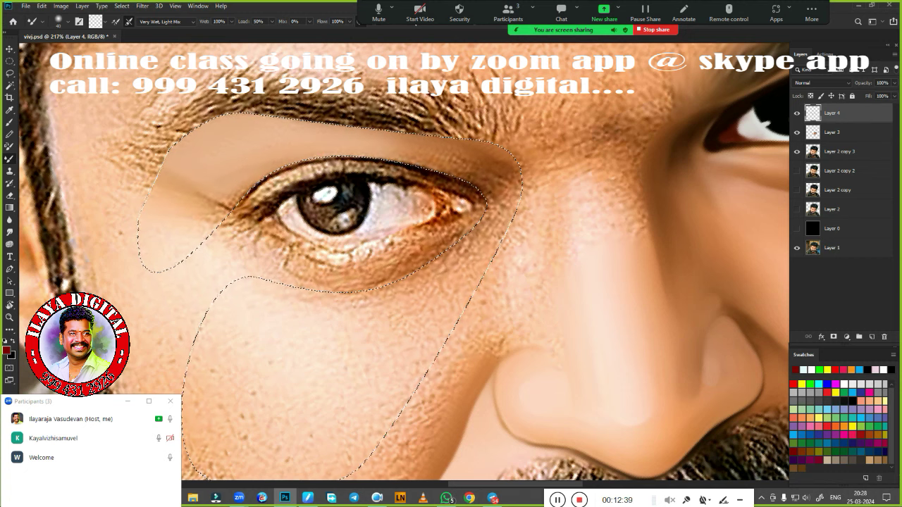
{"action": "left_click_drag", "start_coordinate": [381, 149], "coordinate": [465, 160]}
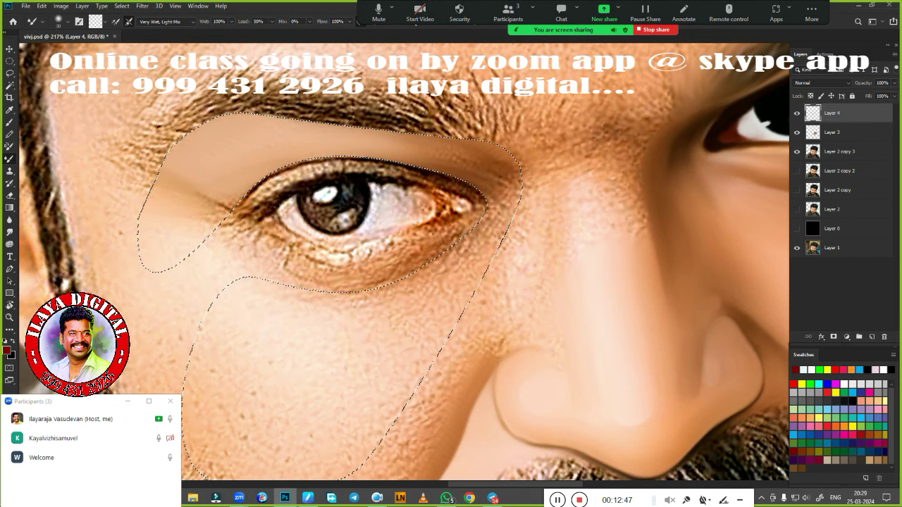
{"action": "left_click_drag", "start_coordinate": [462, 230], "coordinate": [324, 306]}
{"action": "mouse_move", "coordinate": [437, 253]}
{"action": "left_mouse_down"}
{"action": "mouse_move", "coordinate": [402, 292]}
{"action": "mouse_move", "coordinate": [457, 243]}
{"action": "mouse_move", "coordinate": [465, 296]}
{"action": "mouse_move", "coordinate": [451, 262]}
{"action": "mouse_move", "coordinate": [477, 217]}
{"action": "left_mouse_up"}
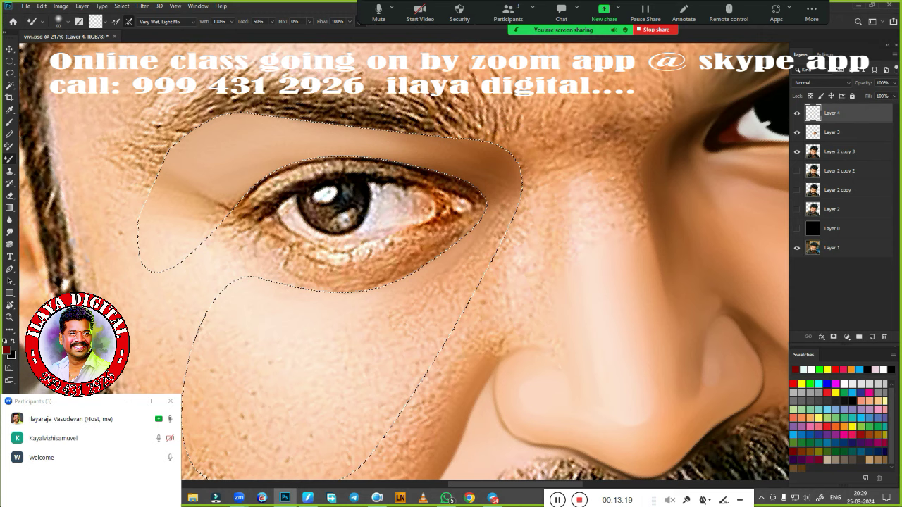
Step: Feather the selection and blend the skin near the inner eye corner
{"action": "key", "text": "shift+F6"}
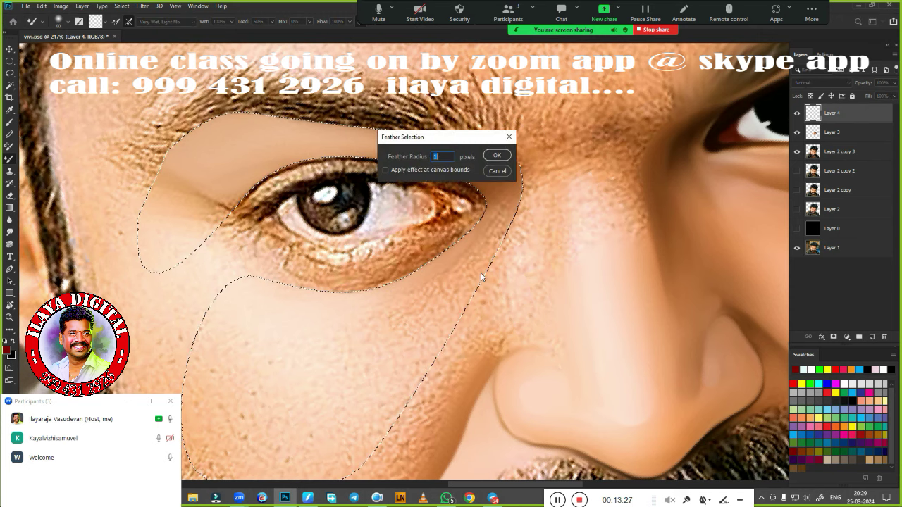
{"action": "key", "text": "Return"}
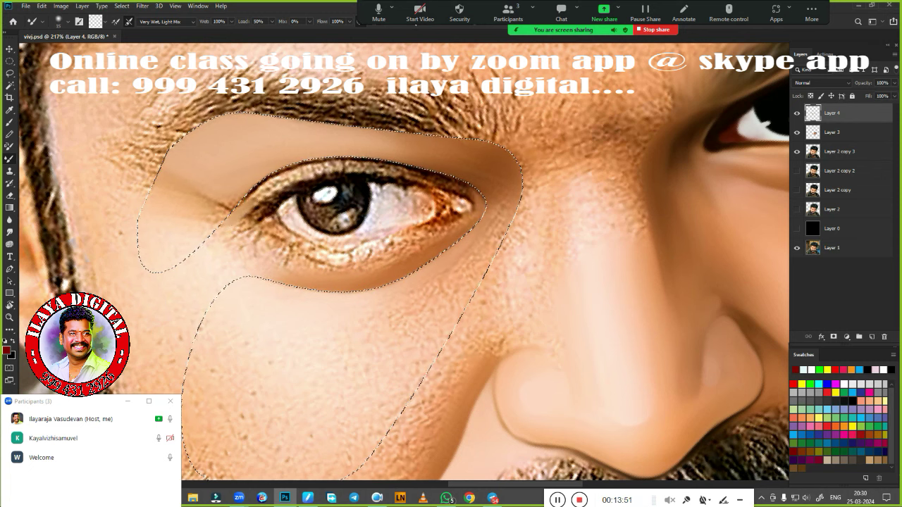
{"action": "left_click_drag", "start_coordinate": [265, 188], "coordinate": [308, 171]}
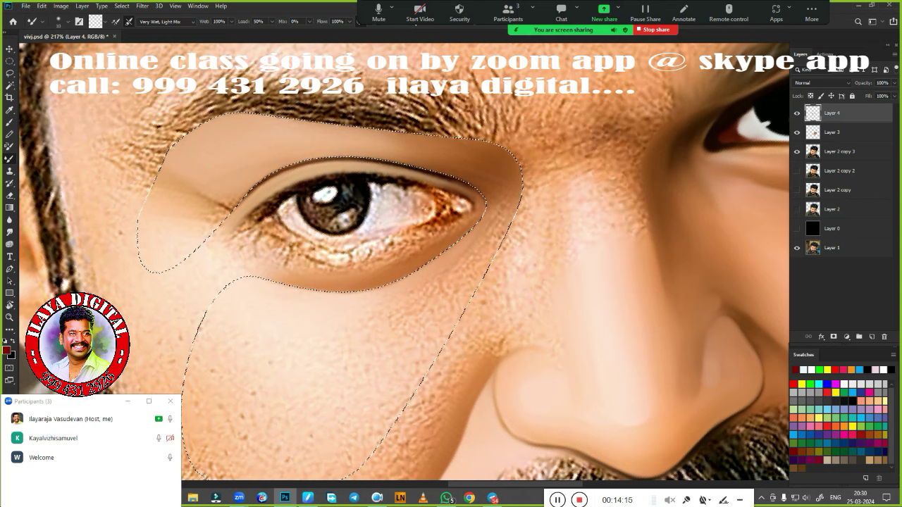
{"action": "scroll", "coordinate": [322, 161], "scroll_direction": "down", "scroll_amount": 1}
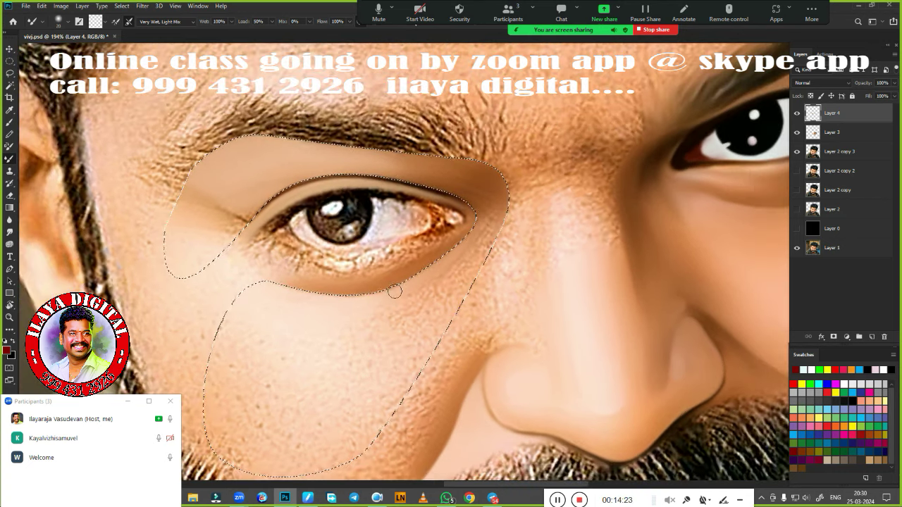
{"action": "scroll", "coordinate": [322, 161], "scroll_direction": "up", "scroll_amount": 2}
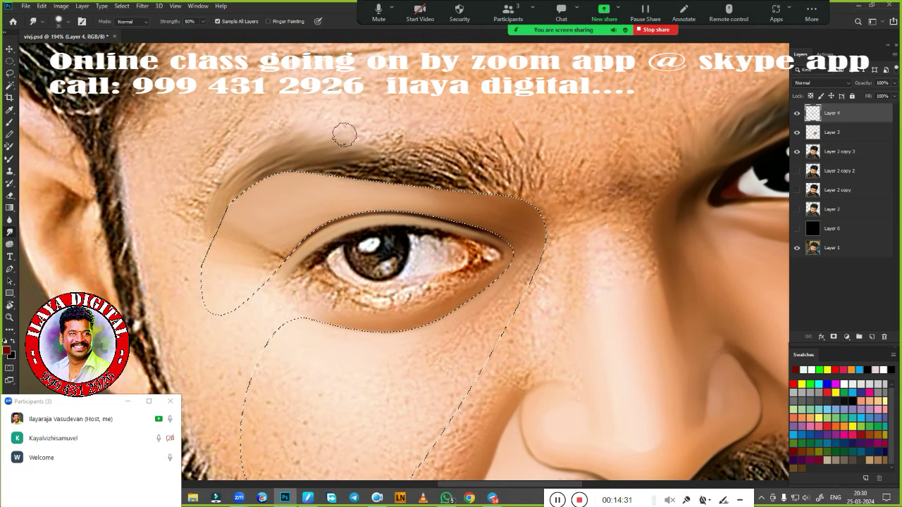
Step: Smudge the eyebrow texture, inner eye corner and temple skin smooth
{"action": "left_click_drag", "start_coordinate": [321, 160], "coordinate": [522, 141]}
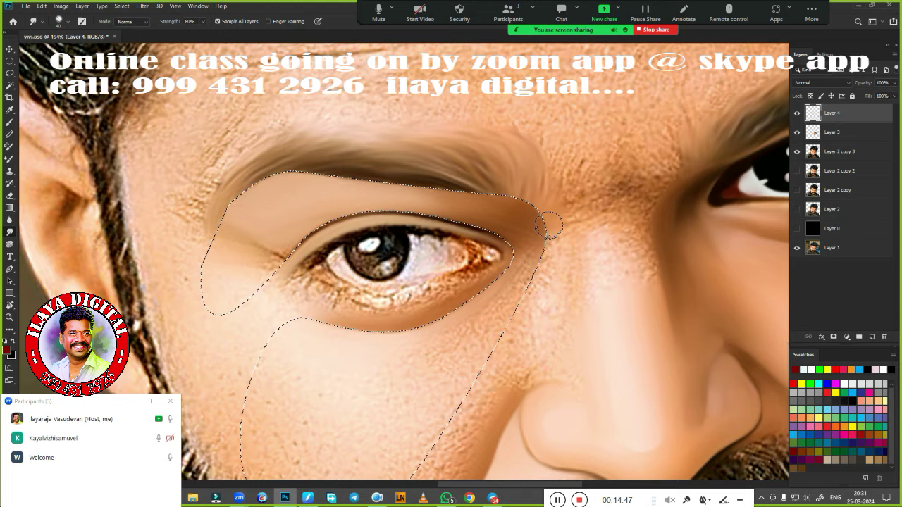
{"action": "key", "text": "ctrl+0"}
{"action": "scroll", "coordinate": [337, 118], "scroll_direction": "up", "scroll_amount": 5}
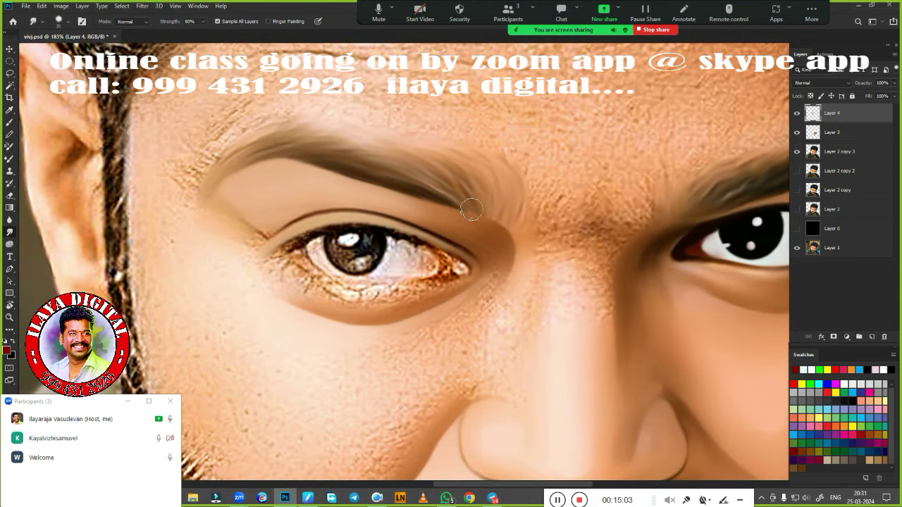
{"action": "left_click_drag", "start_coordinate": [208, 222], "coordinate": [241, 247]}
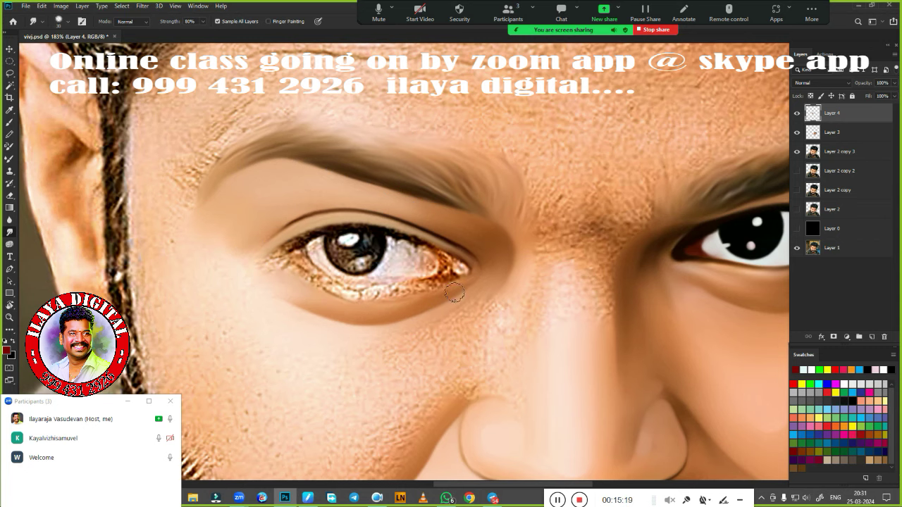
{"action": "scroll", "coordinate": [578, 287], "scroll_direction": "down", "scroll_amount": 3}
{"action": "scroll", "coordinate": [493, 207], "scroll_direction": "up", "scroll_amount": 1}
{"action": "scroll", "coordinate": [498, 248], "scroll_direction": "up", "scroll_amount": 1}
{"action": "left_click_drag", "start_coordinate": [255, 144], "coordinate": [298, 129]}
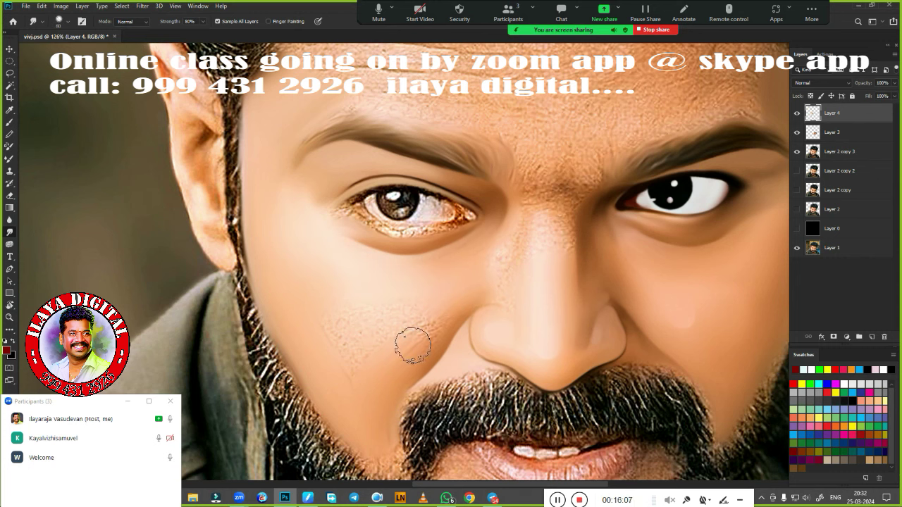
Step: Smooth the stubbly cheek left of the nose, the skin between the brows and the nose bridge
{"action": "mouse_move", "coordinate": [412, 345]}
{"action": "left_mouse_down"}
{"action": "mouse_move", "coordinate": [336, 350]}
{"action": "mouse_move", "coordinate": [388, 362]}
{"action": "left_mouse_up"}
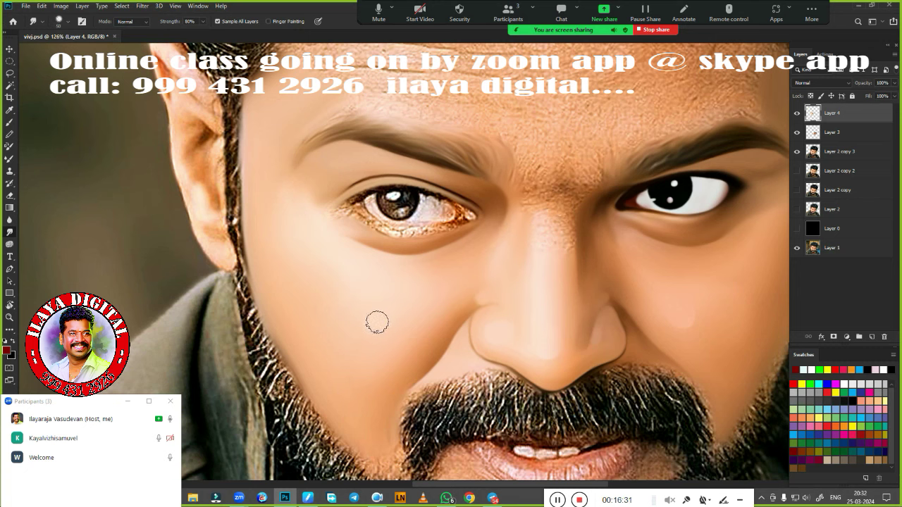
{"action": "scroll", "coordinate": [377, 322], "scroll_direction": "down", "scroll_amount": 3}
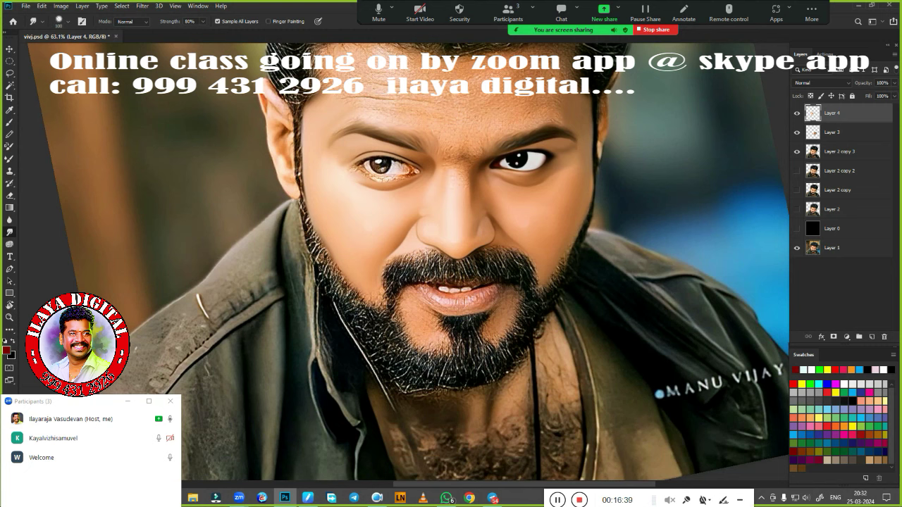
{"action": "scroll", "coordinate": [333, 162], "scroll_direction": "up", "scroll_amount": 2}
{"action": "scroll", "coordinate": [381, 183], "scroll_direction": "up", "scroll_amount": 3}
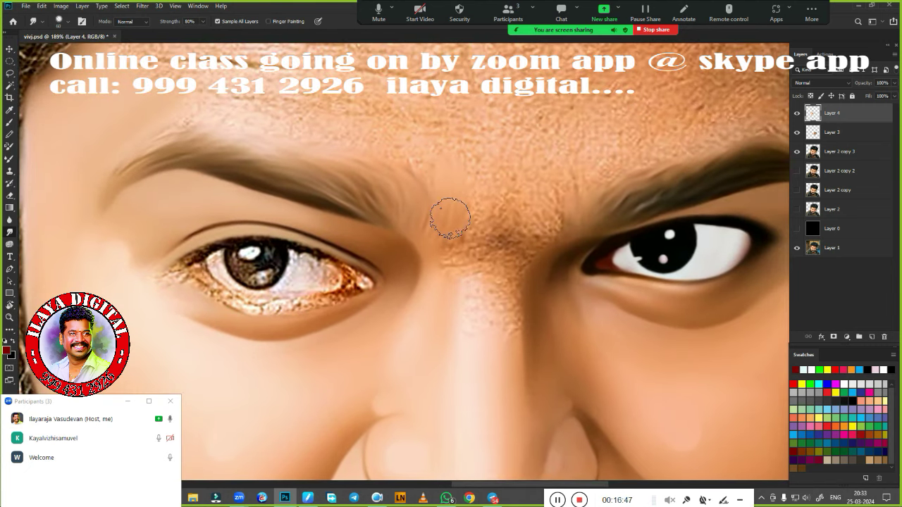
{"action": "left_click_drag", "start_coordinate": [448, 260], "coordinate": [528, 253]}
{"action": "mouse_move", "coordinate": [479, 310]}
{"action": "left_mouse_down"}
{"action": "mouse_move", "coordinate": [474, 288]}
{"action": "mouse_move", "coordinate": [428, 281]}
{"action": "mouse_move", "coordinate": [508, 296]}
{"action": "left_mouse_up"}
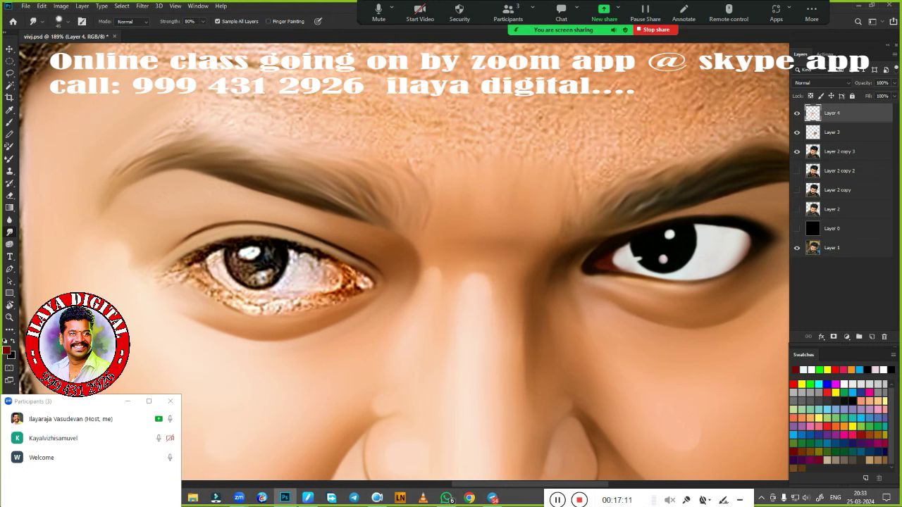
{"action": "scroll", "coordinate": [494, 155], "scroll_direction": "down", "scroll_amount": 2}
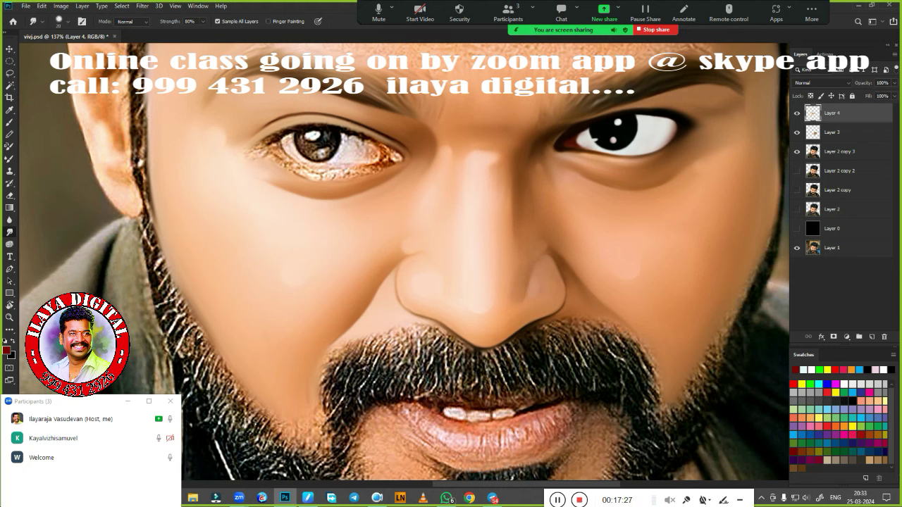
{"action": "scroll", "coordinate": [536, 292], "scroll_direction": "up", "scroll_amount": 3}
{"action": "key", "text": "p"}
{"action": "scroll", "coordinate": [535, 293], "scroll_direction": "up", "scroll_amount": 2}
Step: Trace a pen path around the left eye white and make it a 1 px feathered selection
{"action": "scroll", "coordinate": [535, 292], "scroll_direction": "down", "scroll_amount": 1}
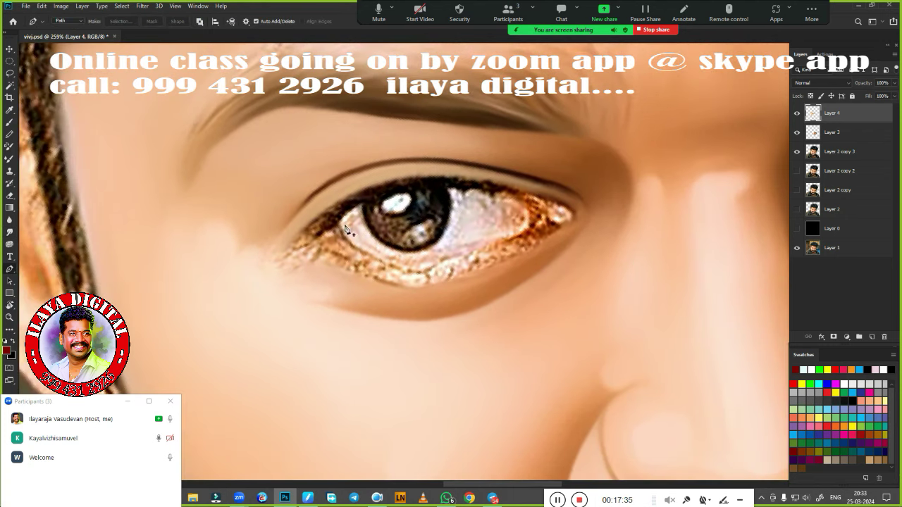
{"action": "left_click", "coordinate": [365, 201]}
{"action": "mouse_move", "coordinate": [452, 258]}
{"action": "left_mouse_down"}
{"action": "mouse_move", "coordinate": [533, 234]}
{"action": "mouse_move", "coordinate": [538, 216]}
{"action": "left_mouse_up"}
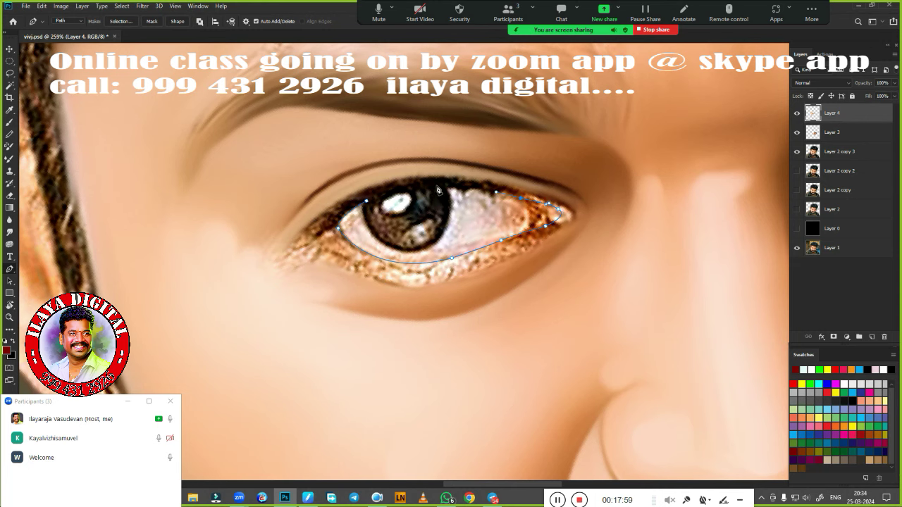
{"action": "key", "text": "ctrl+Return"}
{"action": "scroll", "coordinate": [338, 274], "scroll_direction": "up", "scroll_amount": 2}
{"action": "key", "text": "shift+F6"}
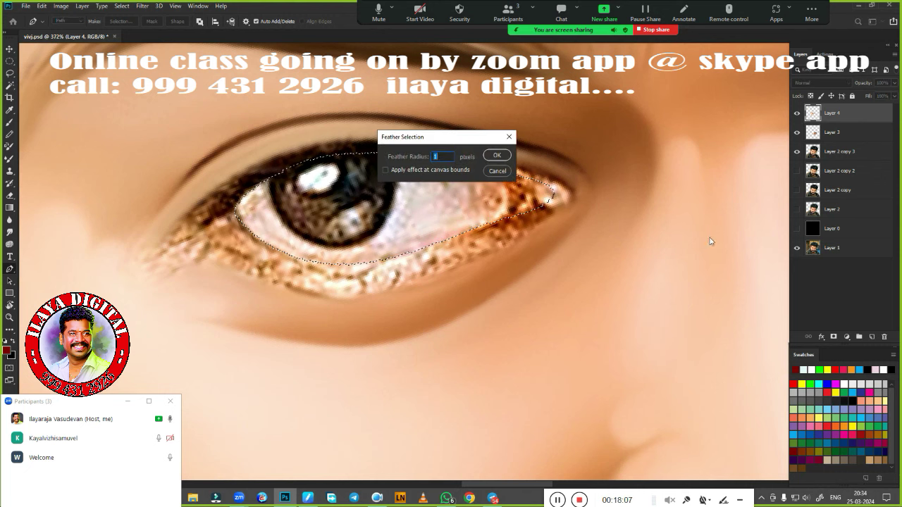
{"action": "key", "text": "Return"}
{"action": "key", "text": "b"}
Step: Paint the eye white light cyan with the Mixer Brush and blend in a dark red inner corner
{"action": "left_click", "coordinate": [95, 21]}
{"action": "left_click", "coordinate": [739, 318]}
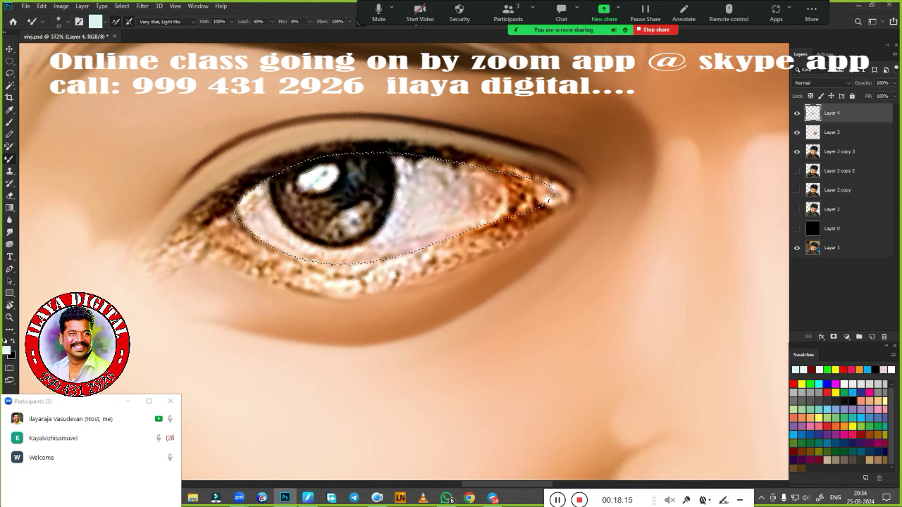
{"action": "mouse_move", "coordinate": [241, 198]}
{"action": "left_mouse_down"}
{"action": "mouse_move", "coordinate": [331, 259]}
{"action": "mouse_move", "coordinate": [273, 201]}
{"action": "mouse_move", "coordinate": [359, 243]}
{"action": "mouse_move", "coordinate": [416, 180]}
{"action": "mouse_move", "coordinate": [508, 200]}
{"action": "mouse_move", "coordinate": [483, 177]}
{"action": "mouse_move", "coordinate": [458, 232]}
{"action": "mouse_move", "coordinate": [494, 187]}
{"action": "mouse_move", "coordinate": [450, 239]}
{"action": "left_mouse_up"}
{"action": "left_click", "coordinate": [535, 190], "text": "alt"}
{"action": "key", "text": "r"}
{"action": "mouse_move", "coordinate": [472, 191]}
{"action": "left_mouse_down"}
{"action": "mouse_move", "coordinate": [465, 232]}
{"action": "mouse_move", "coordinate": [493, 188]}
{"action": "left_mouse_up"}
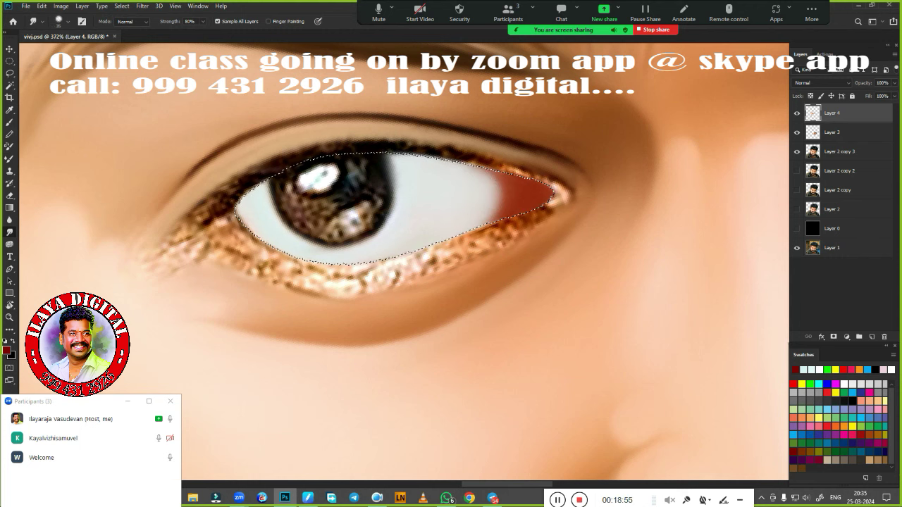
{"action": "key", "text": "b"}
{"action": "left_click_drag", "start_coordinate": [255, 212], "coordinate": [295, 239]}
{"action": "key", "text": "r"}
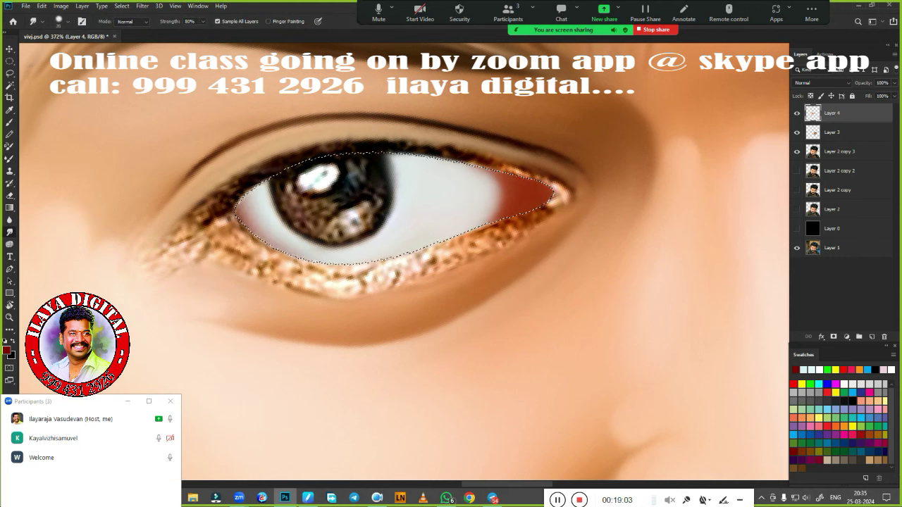
{"action": "key", "text": "b"}
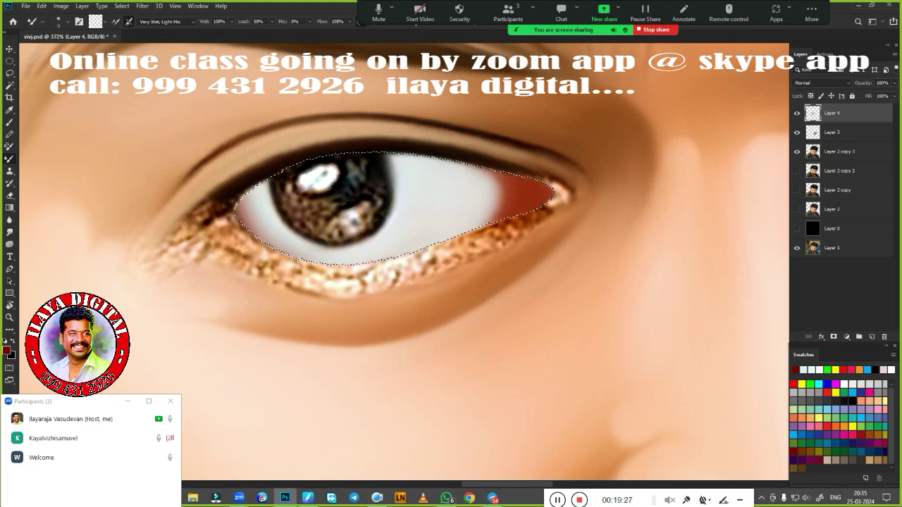
{"action": "mouse_move", "coordinate": [238, 229]}
{"action": "left_mouse_down"}
{"action": "mouse_move", "coordinate": [254, 250]}
{"action": "mouse_move", "coordinate": [275, 254]}
{"action": "left_mouse_up"}
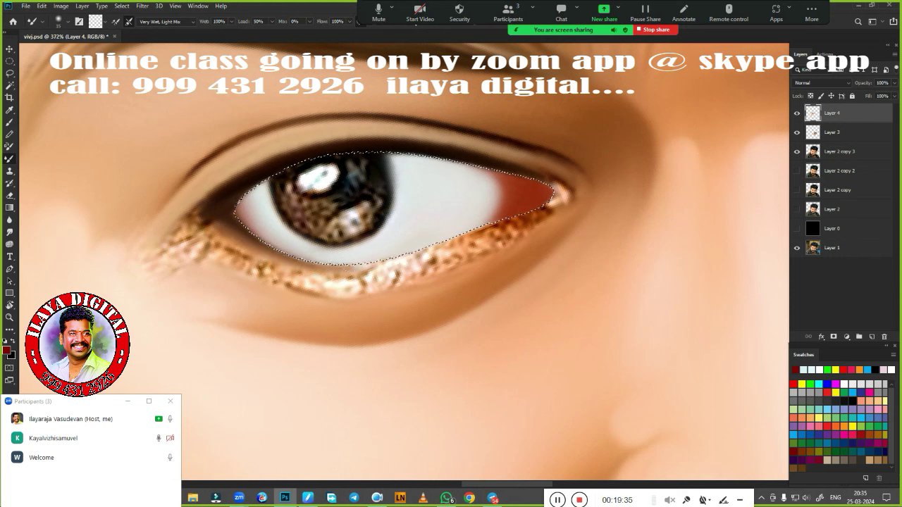
{"action": "left_click_drag", "start_coordinate": [443, 240], "coordinate": [357, 266]}
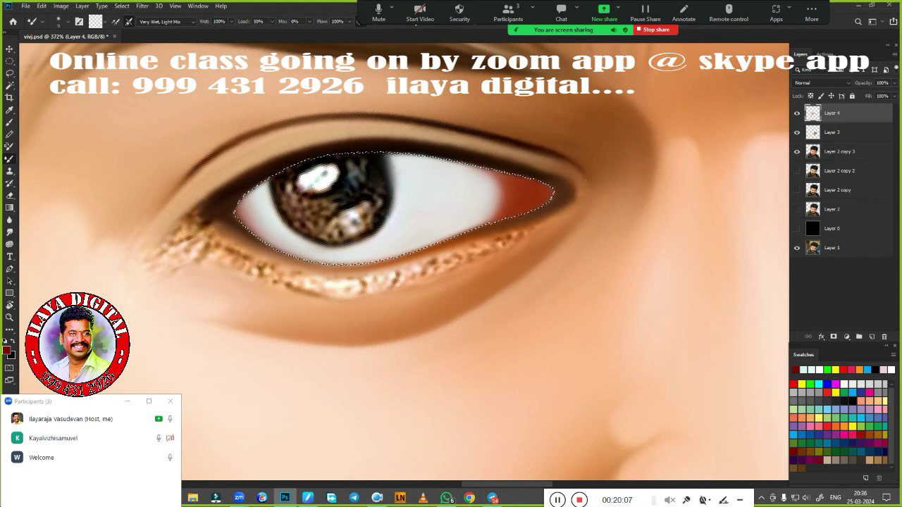
Step: Smudge the gold sparkle along the lower eyelid into smooth skin
{"action": "key", "text": "r"}
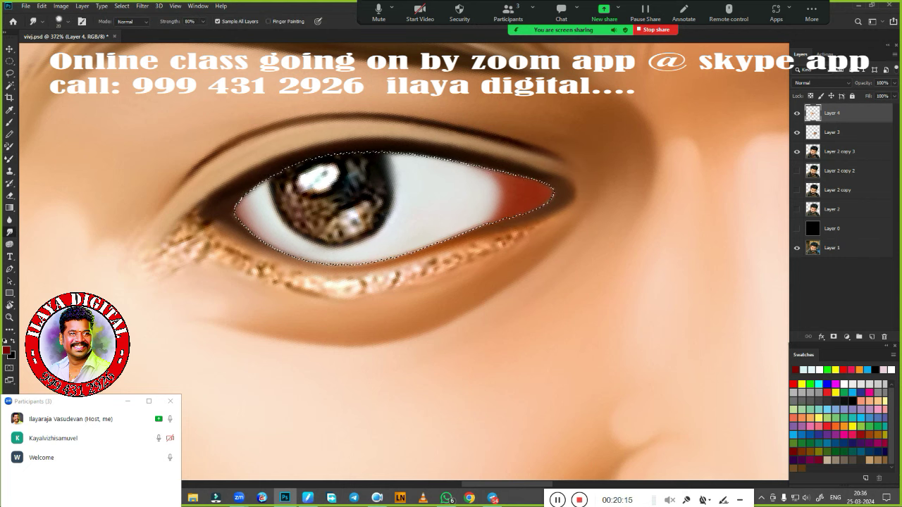
{"action": "left_click_drag", "start_coordinate": [191, 185], "coordinate": [266, 253]}
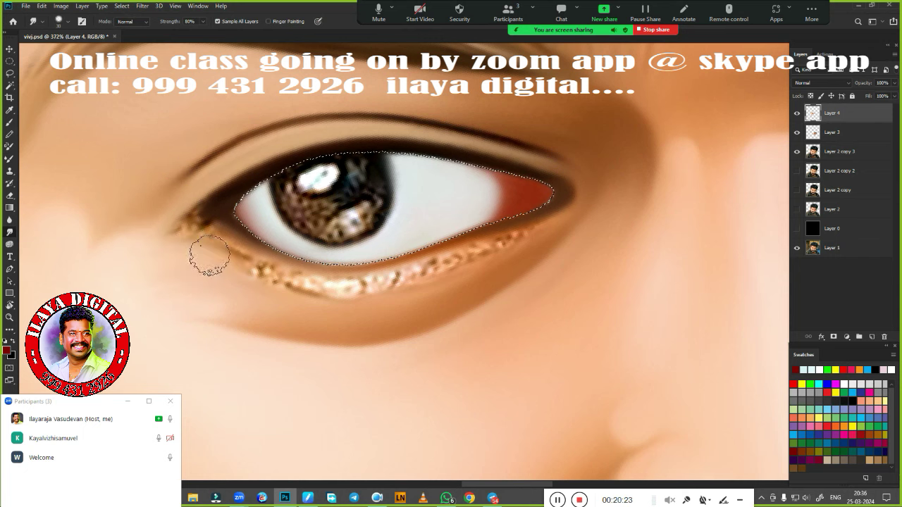
{"action": "left_click_drag", "start_coordinate": [187, 218], "coordinate": [257, 278]}
{"action": "left_click_drag", "start_coordinate": [536, 231], "coordinate": [409, 275]}
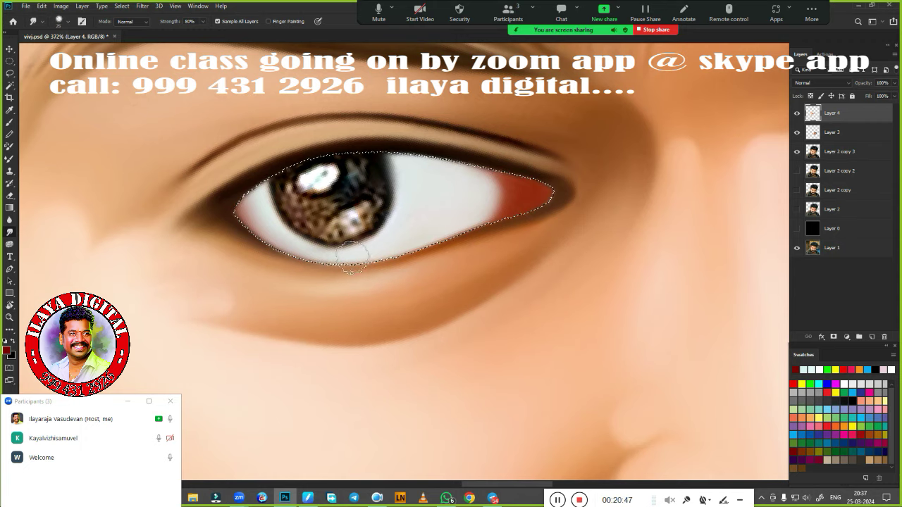
Step: Clear the selection, fit the view and merge Layer 3 into Layer 4
{"action": "key", "text": "ctrl+d"}
{"action": "key", "text": "ctrl+0"}
{"action": "scroll", "coordinate": [469, 251], "scroll_direction": "up", "scroll_amount": 5}
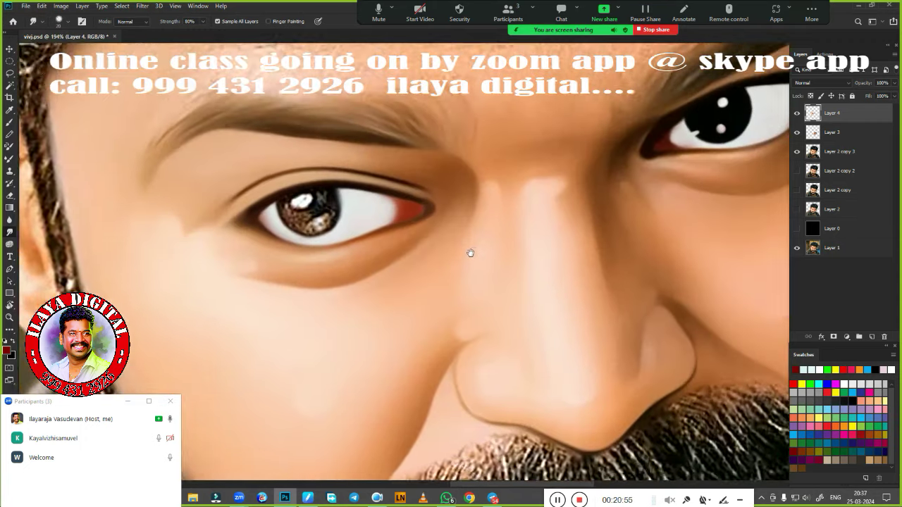
{"action": "key", "text": "l"}
{"action": "left_click", "coordinate": [827, 134], "text": "ctrl"}
{"action": "key", "text": "ctrl+e"}
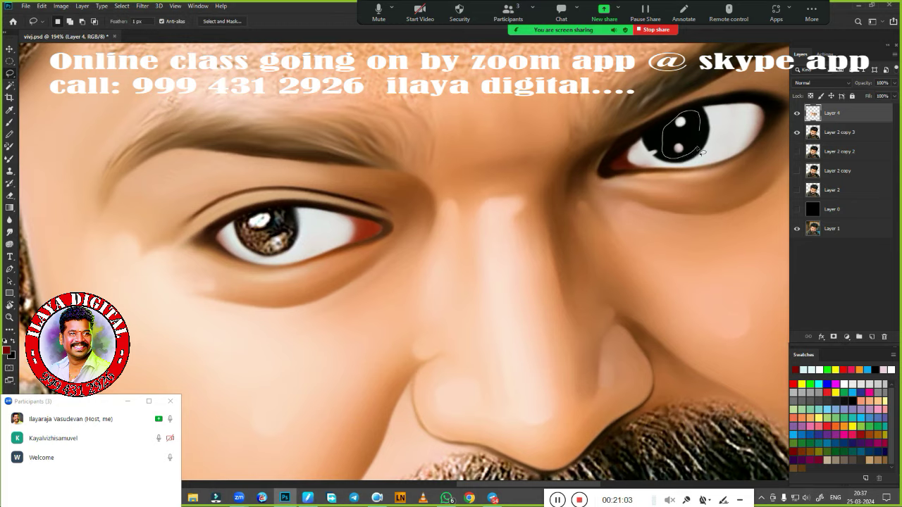
Step: Clear the selection, add a new Layer 5 and draw an elliptical marquee around the left iris
{"action": "key", "text": "ctrl+d"}
{"action": "key", "text": "ctrl+shift+alt+n"}
{"action": "key", "text": "v"}
{"action": "scroll", "coordinate": [480, 275], "scroll_direction": "up", "scroll_amount": 5}
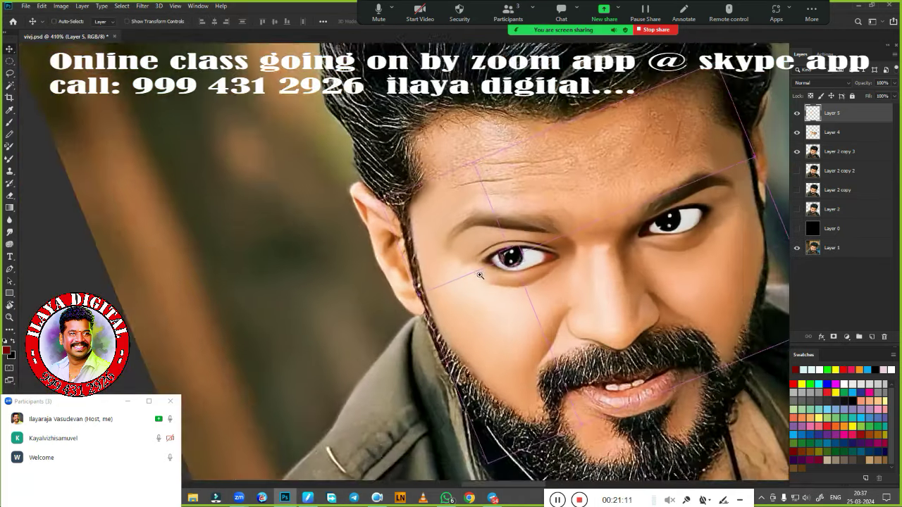
{"action": "scroll", "coordinate": [479, 274], "scroll_direction": "up", "scroll_amount": 5}
{"action": "key", "text": "m"}
{"action": "left_click_drag", "start_coordinate": [332, 180], "coordinate": [479, 302]}
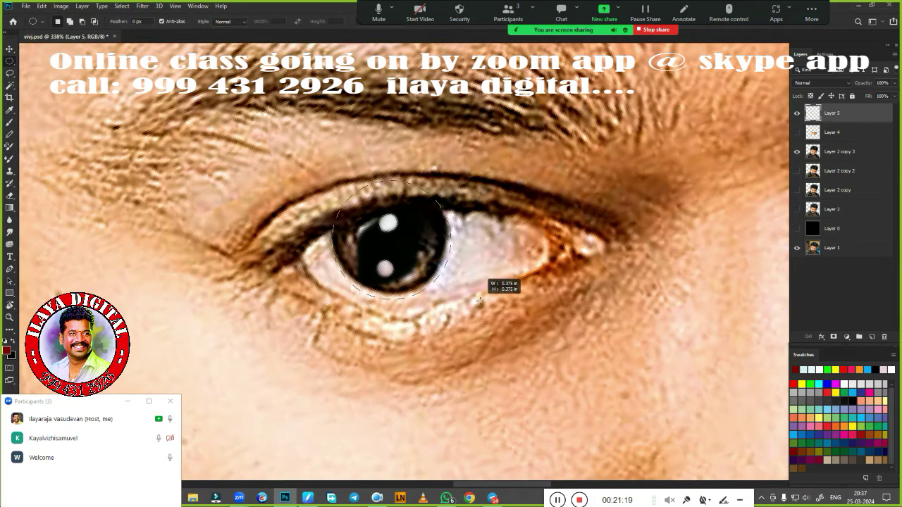
Step: Show Layer 4 and smudge the iris to solid black, keeping its two catchlights
{"action": "left_click", "coordinate": [797, 132]}
{"action": "key", "text": "r"}
{"action": "left_click_drag", "start_coordinate": [423, 257], "coordinate": [448, 279]}
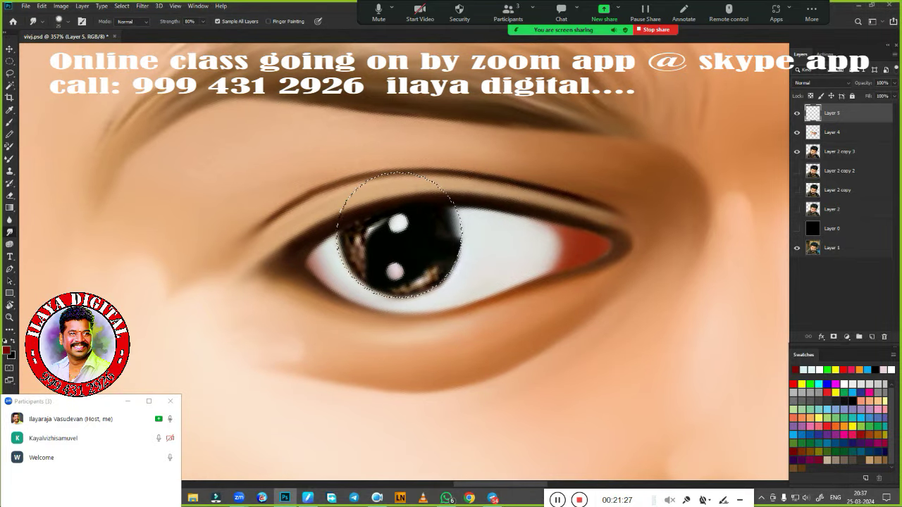
{"action": "mouse_move", "coordinate": [465, 205]}
{"action": "left_mouse_down"}
{"action": "mouse_move", "coordinate": [458, 229]}
{"action": "mouse_move", "coordinate": [398, 292]}
{"action": "left_mouse_up"}
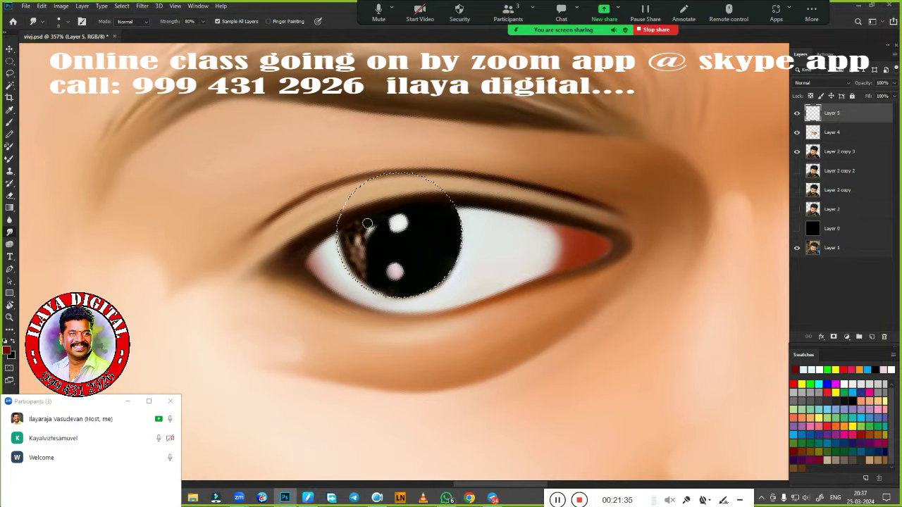
{"action": "left_click_drag", "start_coordinate": [346, 236], "coordinate": [361, 272]}
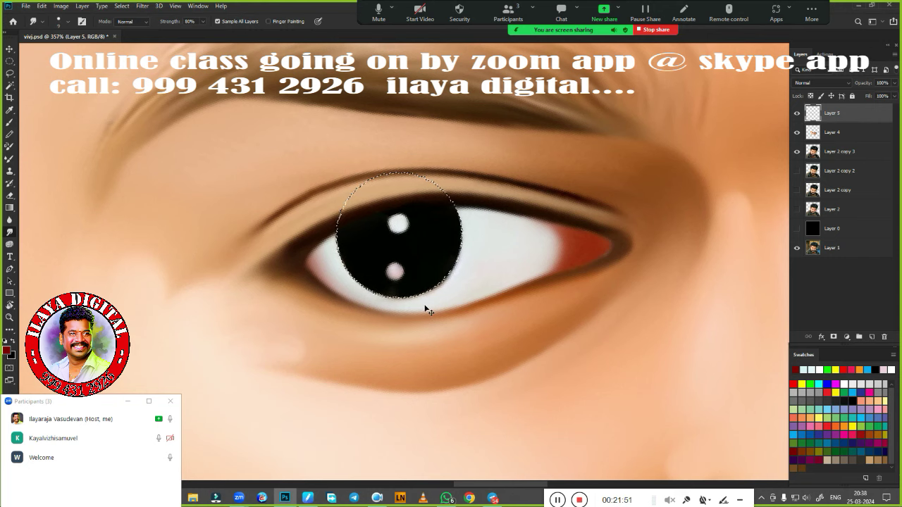
{"action": "key", "text": "shift+F6"}
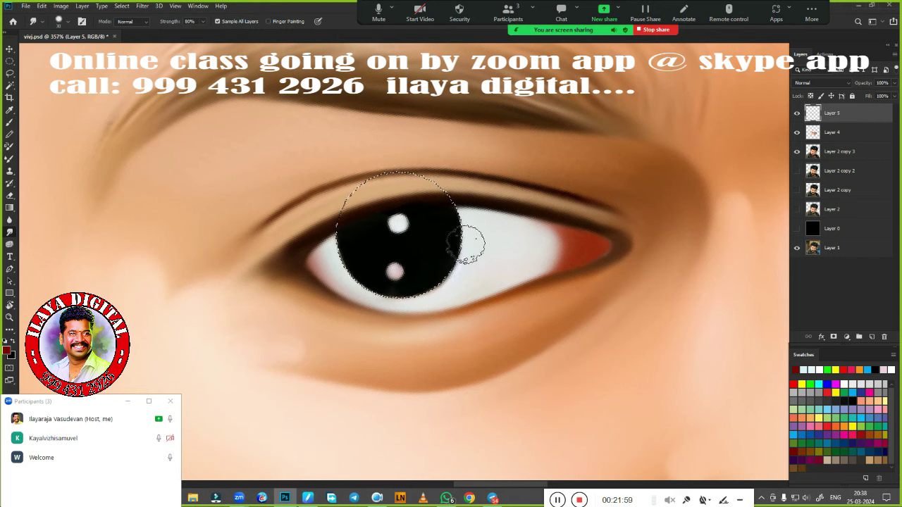
{"action": "key", "text": "ctrl+d"}
{"action": "scroll", "coordinate": [480, 264], "scroll_direction": "down", "scroll_amount": 2}
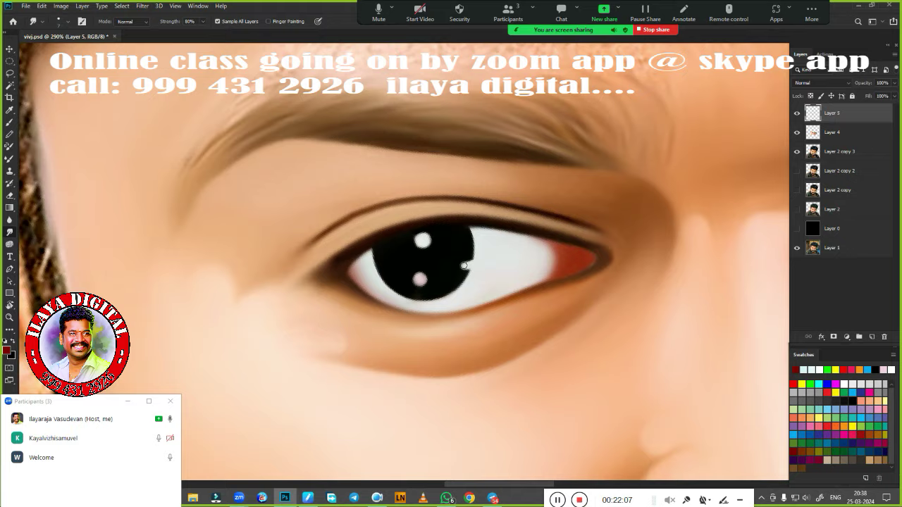
{"action": "key", "text": "ctrl+0"}
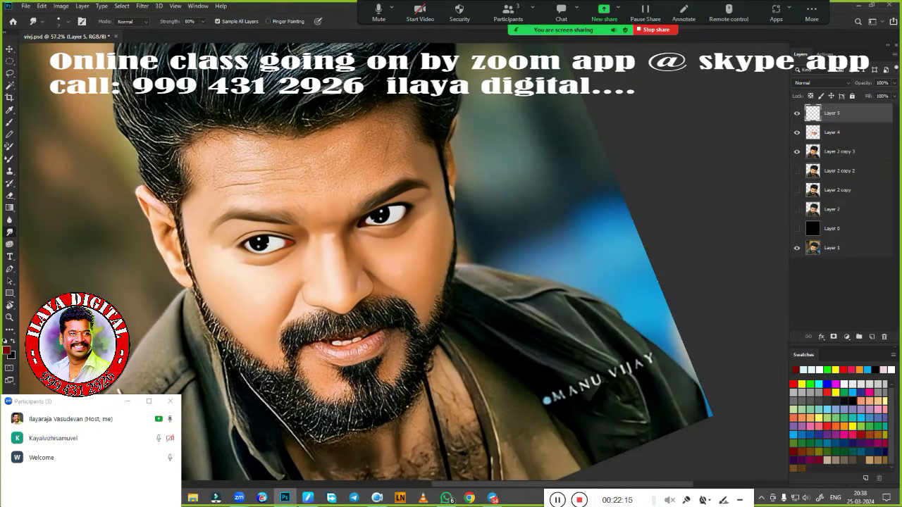
Step: Lasso-select the forehead below the hairline
{"action": "scroll", "coordinate": [215, 124], "scroll_direction": "up", "scroll_amount": 3}
{"action": "key", "text": "l"}
{"action": "mouse_move", "coordinate": [165, 310]}
{"action": "left_mouse_down"}
{"action": "mouse_move", "coordinate": [558, 127]}
{"action": "mouse_move", "coordinate": [258, 391]}
{"action": "left_mouse_up"}
{"action": "scroll", "coordinate": [382, 298], "scroll_direction": "left", "scroll_amount": 2}
Step: Smudge the left, centre and upper-right forehead wrinkles into smooth skin
{"action": "key", "text": "r"}
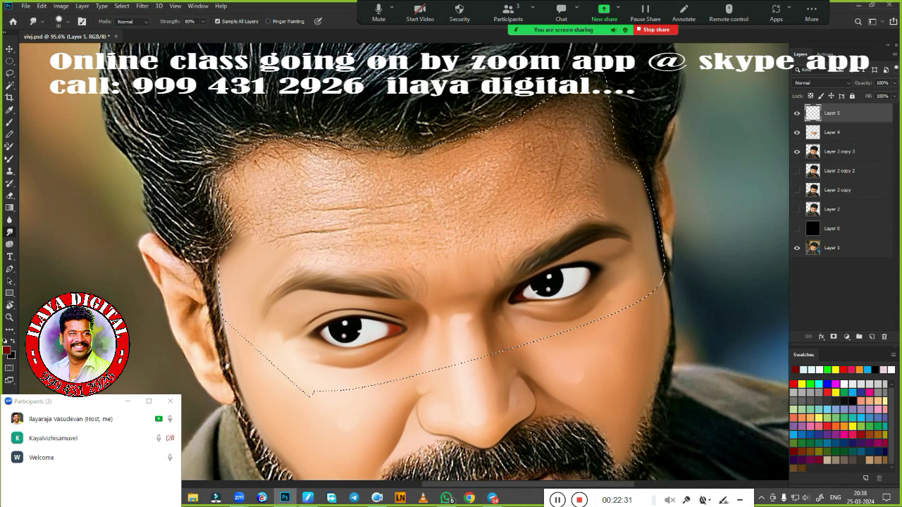
{"action": "left_click_drag", "start_coordinate": [353, 176], "coordinate": [233, 193]}
{"action": "left_click_drag", "start_coordinate": [211, 232], "coordinate": [277, 242]}
{"action": "left_click_drag", "start_coordinate": [282, 164], "coordinate": [374, 162]}
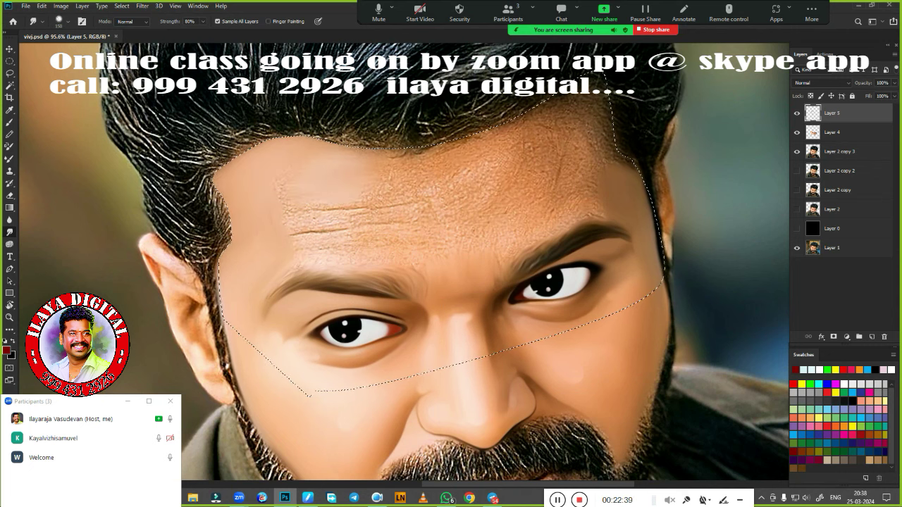
{"action": "mouse_move", "coordinate": [454, 173]}
{"action": "left_mouse_down"}
{"action": "mouse_move", "coordinate": [479, 155]}
{"action": "mouse_move", "coordinate": [550, 169]}
{"action": "mouse_move", "coordinate": [591, 106]}
{"action": "mouse_move", "coordinate": [624, 165]}
{"action": "left_mouse_up"}
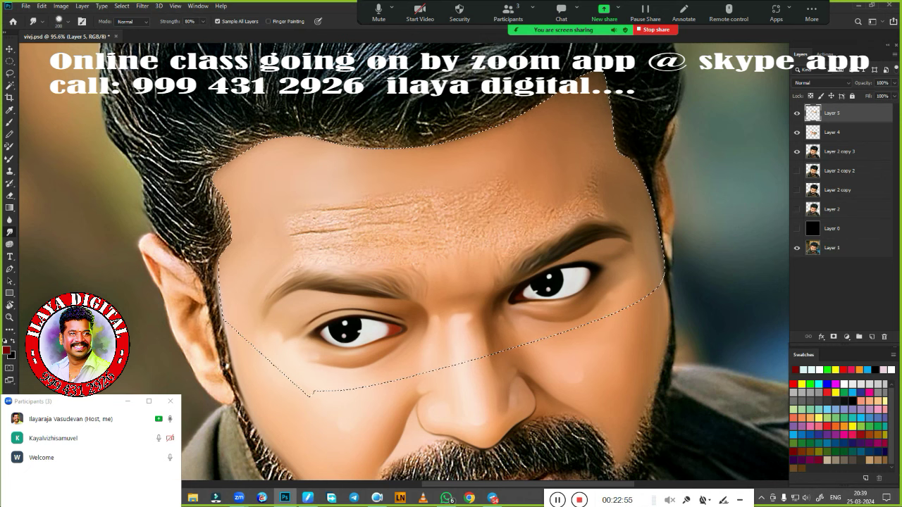
{"action": "mouse_move", "coordinate": [493, 165]}
{"action": "left_mouse_down"}
{"action": "mouse_move", "coordinate": [479, 228]}
{"action": "mouse_move", "coordinate": [569, 161]}
{"action": "mouse_move", "coordinate": [525, 74]}
{"action": "left_mouse_up"}
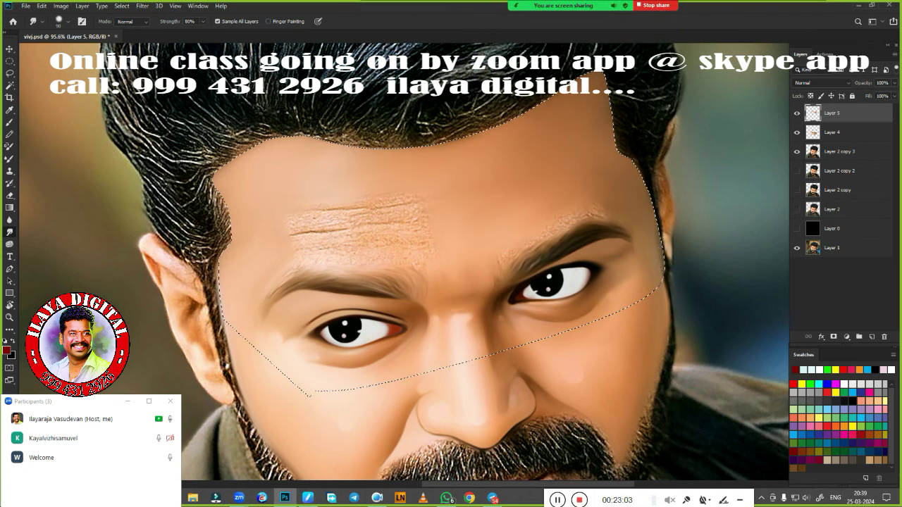
{"action": "mouse_move", "coordinate": [446, 203]}
{"action": "left_mouse_down"}
{"action": "mouse_move", "coordinate": [296, 261]}
{"action": "mouse_move", "coordinate": [438, 186]}
{"action": "left_mouse_up"}
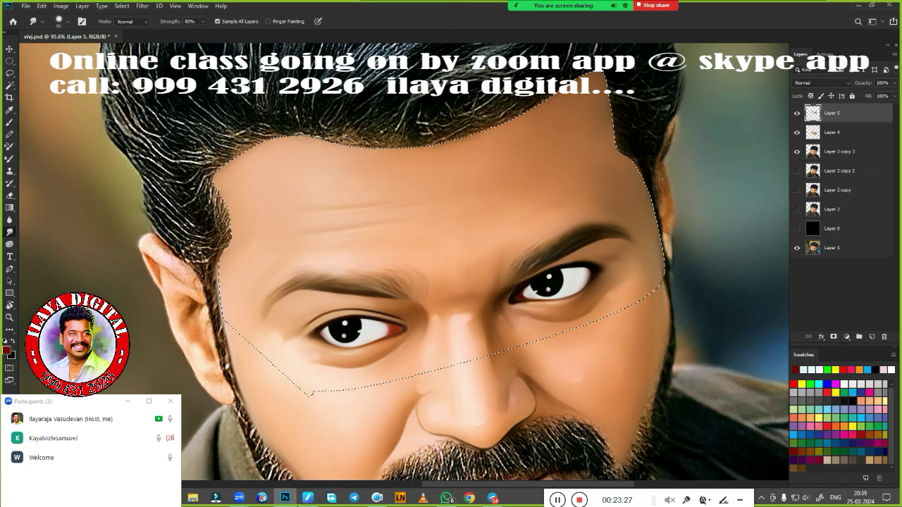
Step: Deselect the forehead and erase paint to restore the hairline edge
{"action": "key", "text": "e"}
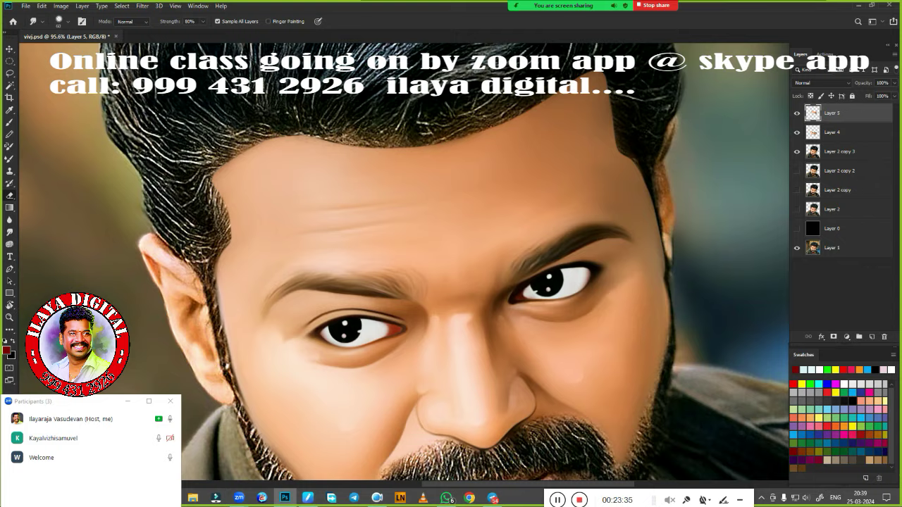
{"action": "key", "text": "ctrl+d"}
{"action": "scroll", "coordinate": [369, 246], "scroll_direction": "down", "scroll_amount": 2}
{"action": "mouse_move", "coordinate": [250, 123]}
{"action": "left_mouse_down"}
{"action": "mouse_move", "coordinate": [436, 123]}
{"action": "mouse_move", "coordinate": [542, 76]}
{"action": "mouse_move", "coordinate": [595, 162]}
{"action": "mouse_move", "coordinate": [511, 85]}
{"action": "left_mouse_up"}
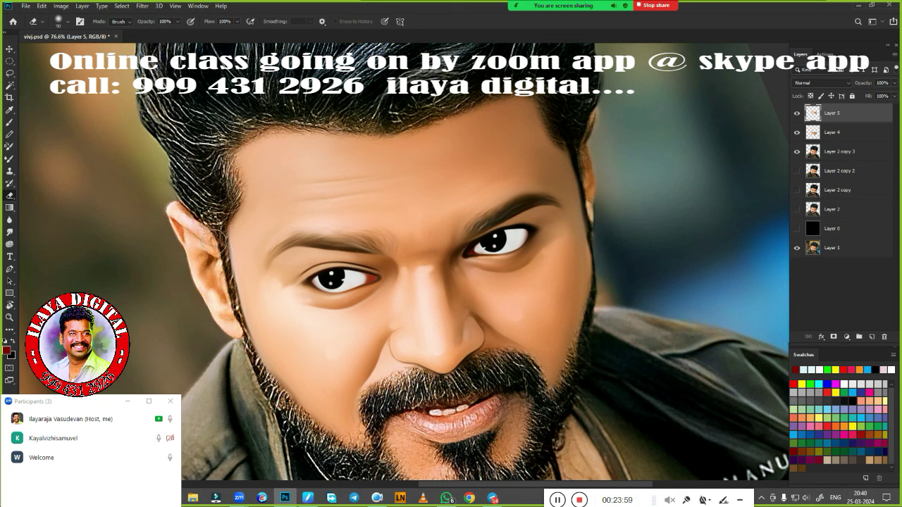
Step: Merge the painted layer into Layer 4 and clean up the jaw and right temple edges
{"action": "key", "text": "ctrl+e"}
{"action": "left_click_drag", "start_coordinate": [215, 293], "coordinate": [284, 413]}
{"action": "left_click_drag", "start_coordinate": [605, 248], "coordinate": [584, 211]}
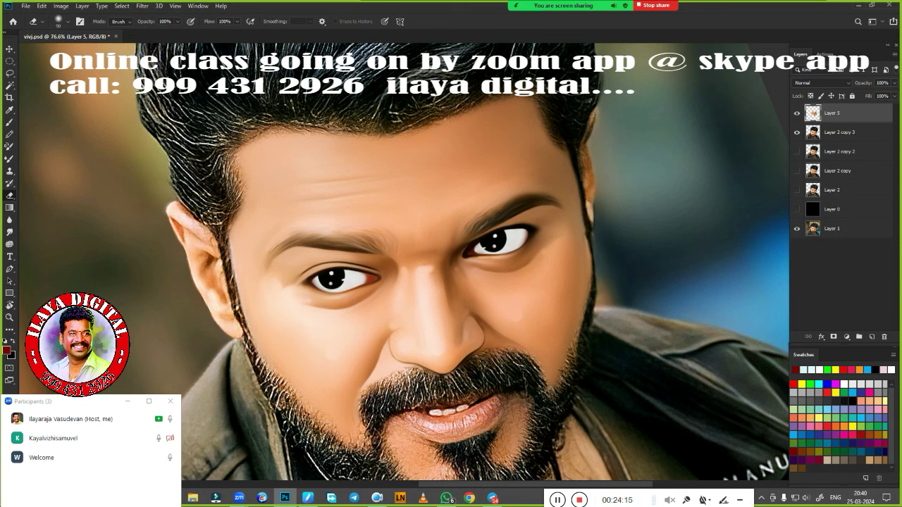
{"action": "left_click_drag", "start_coordinate": [574, 138], "coordinate": [596, 194]}
Step: Show the black Layer 0 backdrop, keeping Layer 2 copy 3 visible
{"action": "scroll", "coordinate": [637, 374], "scroll_direction": "down", "scroll_amount": 2}
{"action": "scroll", "coordinate": [638, 374], "scroll_direction": "down", "scroll_amount": 2}
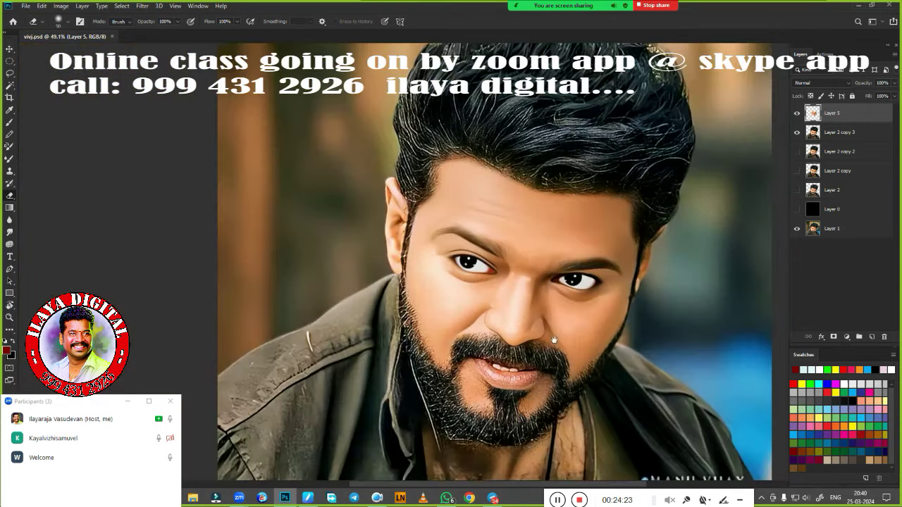
{"action": "scroll", "coordinate": [638, 375], "scroll_direction": "down", "scroll_amount": 1}
{"action": "left_click", "coordinate": [797, 132]}
{"action": "left_click", "coordinate": [796, 209]}
{"action": "left_click", "coordinate": [796, 131]}
Step: Mixer-brush the lower lip edge and the skin beside and below it
{"action": "key", "text": "r"}
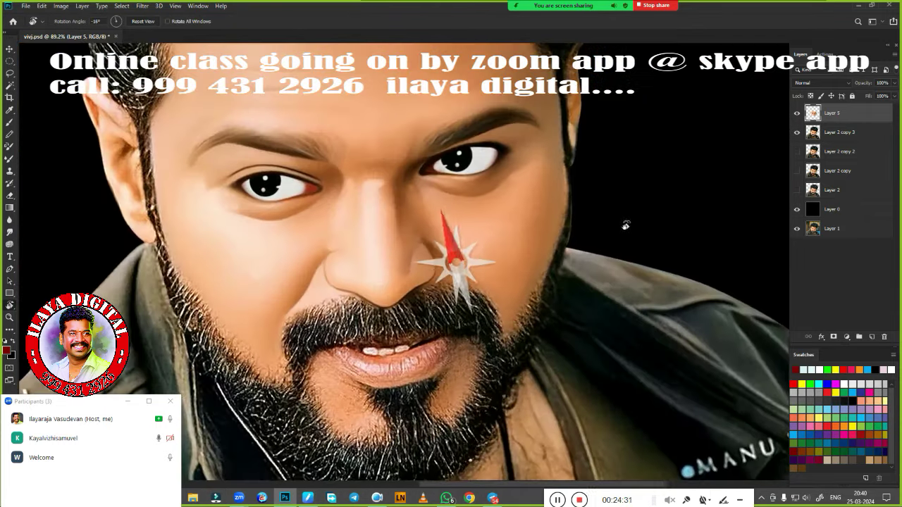
{"action": "scroll", "coordinate": [515, 249], "scroll_direction": "up", "scroll_amount": 5}
{"action": "key", "text": "b"}
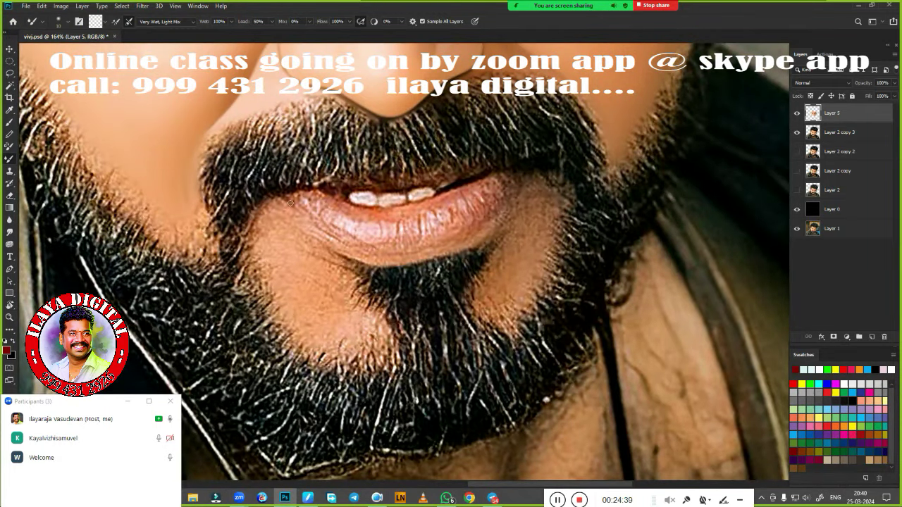
{"action": "scroll", "coordinate": [528, 247], "scroll_direction": "down", "scroll_amount": 3}
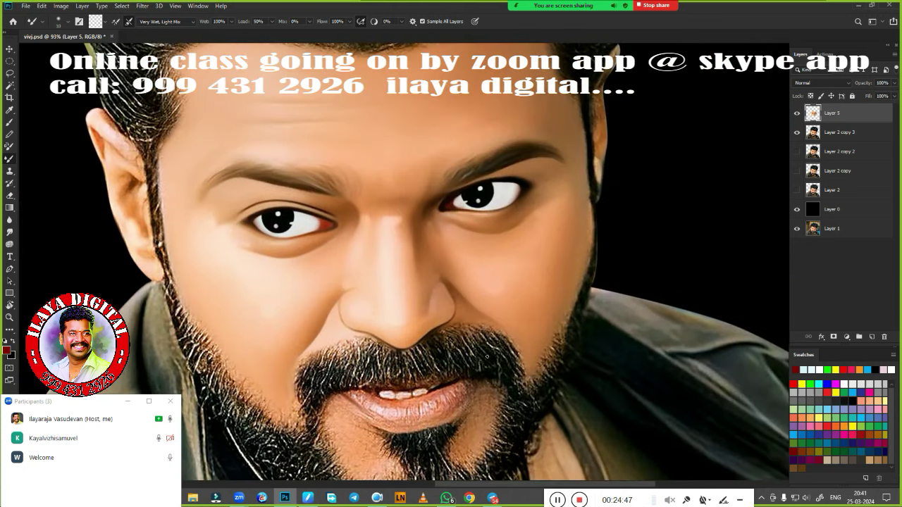
{"action": "scroll", "coordinate": [415, 451], "scroll_direction": "up", "scroll_amount": 3}
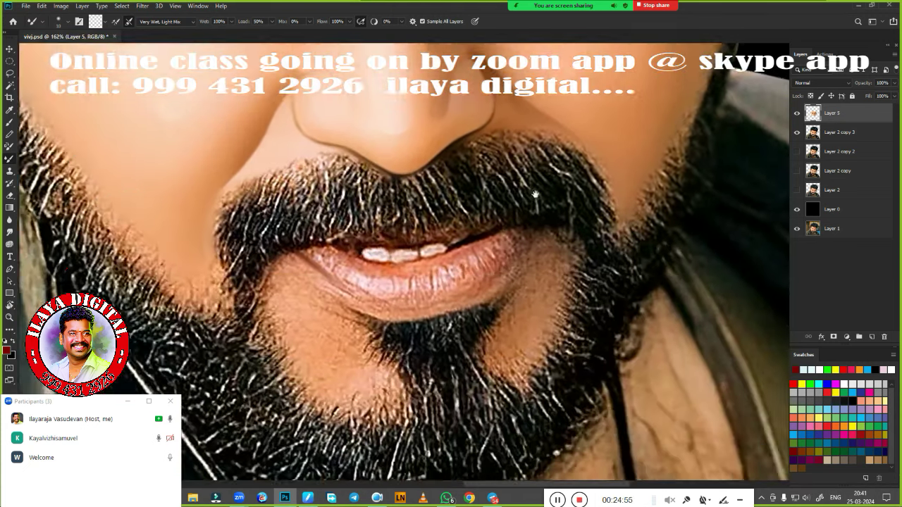
{"action": "scroll", "coordinate": [416, 451], "scroll_direction": "up", "scroll_amount": 2}
{"action": "left_click_drag", "start_coordinate": [527, 224], "coordinate": [498, 245]}
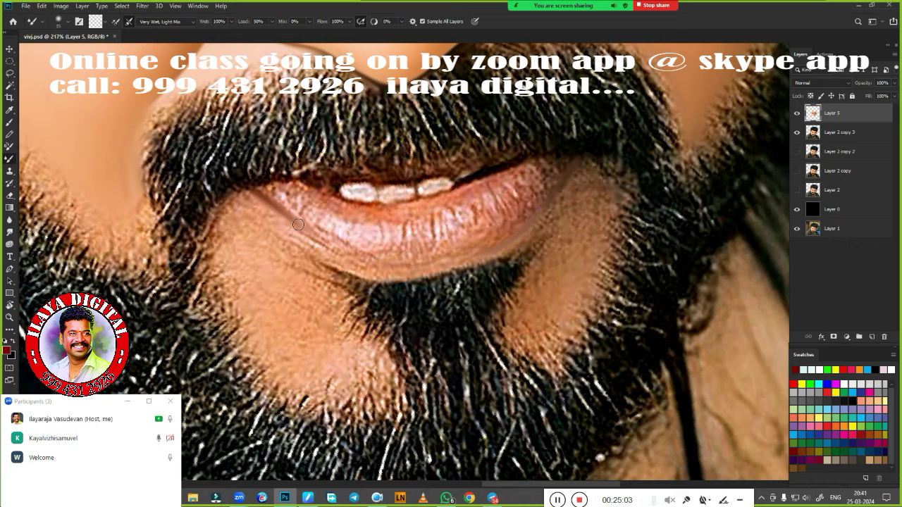
{"action": "mouse_move", "coordinate": [298, 224]}
{"action": "left_mouse_down"}
{"action": "mouse_move", "coordinate": [352, 260]}
{"action": "mouse_move", "coordinate": [486, 246]}
{"action": "mouse_move", "coordinate": [380, 270]}
{"action": "left_mouse_up"}
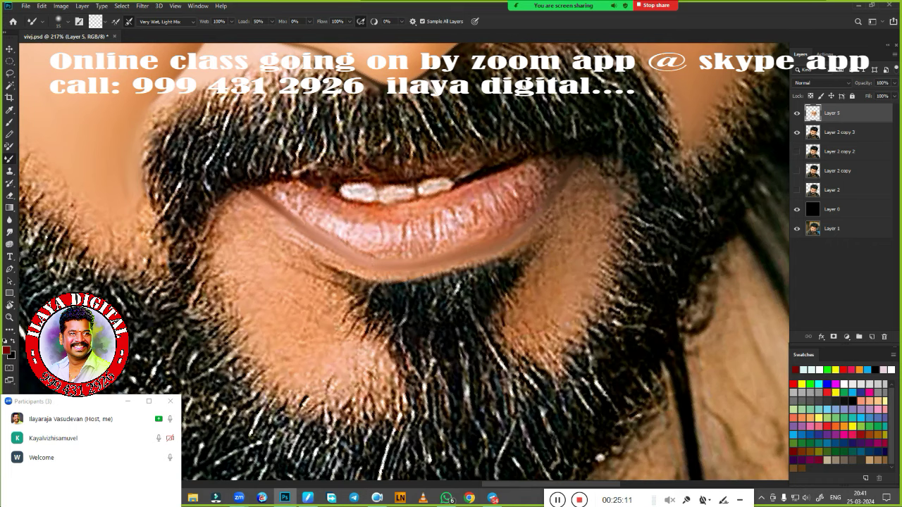
Step: Draw a pen path under the lower lip and convert it to a selection
{"action": "key", "text": "p"}
{"action": "scroll", "coordinate": [303, 245], "scroll_direction": "down", "scroll_amount": 2}
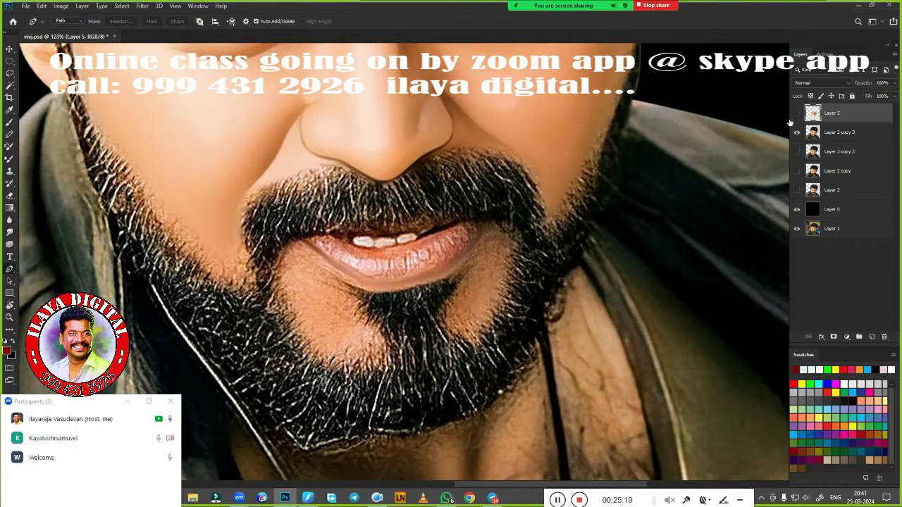
{"action": "left_click", "coordinate": [280, 247]}
{"action": "left_click_drag", "start_coordinate": [376, 286], "coordinate": [398, 288]}
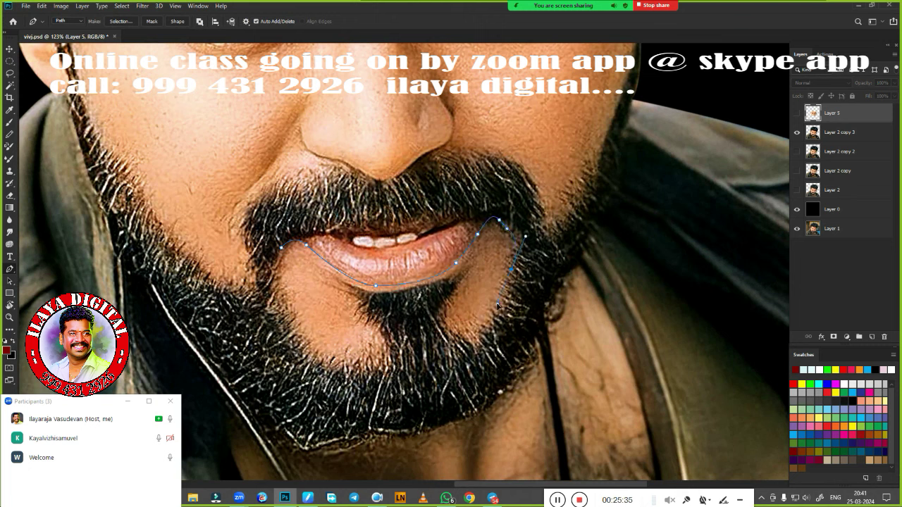
{"action": "left_click_drag", "start_coordinate": [411, 291], "coordinate": [364, 298]}
{"action": "key", "text": "ctrl+Return"}
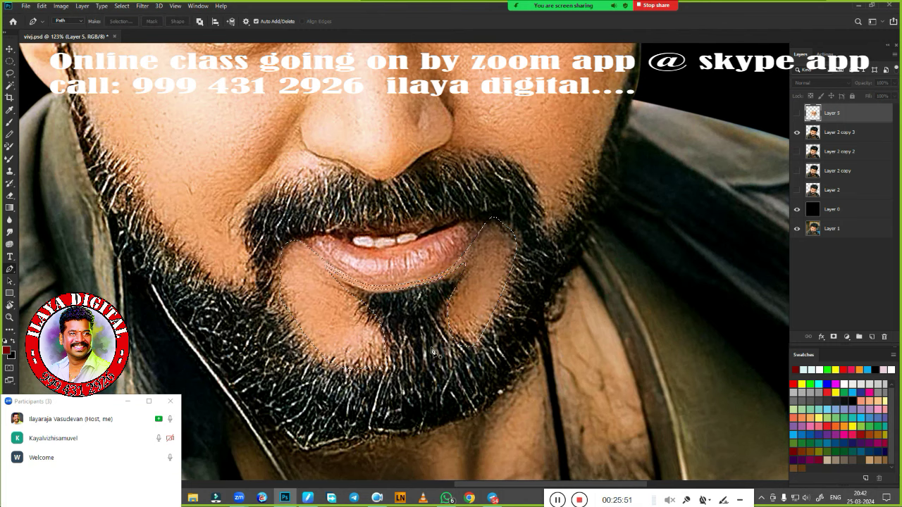
Step: Smudge the left and right chin skin into an even tone
{"action": "scroll", "coordinate": [365, 377], "scroll_direction": "up", "scroll_amount": 2}
{"action": "key", "text": "b"}
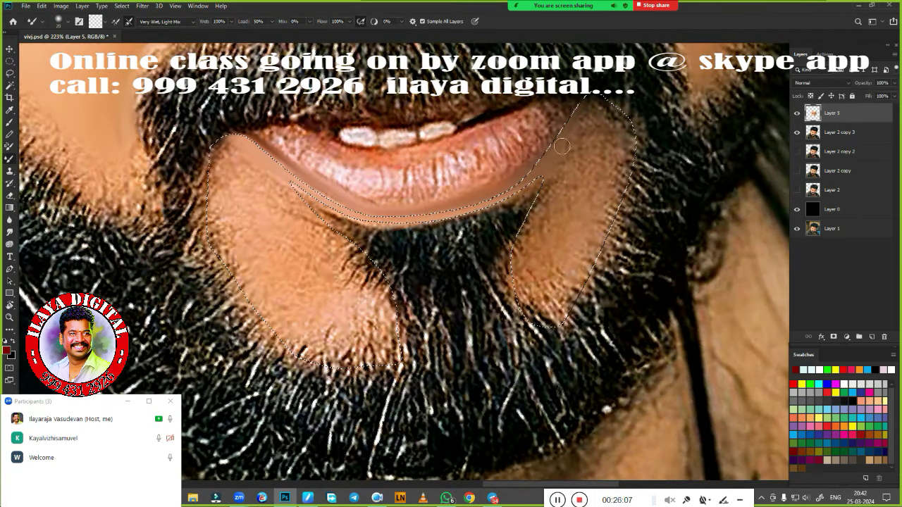
{"action": "left_click", "coordinate": [10, 219]}
{"action": "mouse_move", "coordinate": [169, 179]}
{"action": "left_mouse_down"}
{"action": "mouse_move", "coordinate": [232, 181]}
{"action": "mouse_move", "coordinate": [298, 317]}
{"action": "mouse_move", "coordinate": [338, 268]}
{"action": "mouse_move", "coordinate": [356, 331]}
{"action": "left_mouse_up"}
{"action": "left_click_drag", "start_coordinate": [556, 282], "coordinate": [536, 310]}
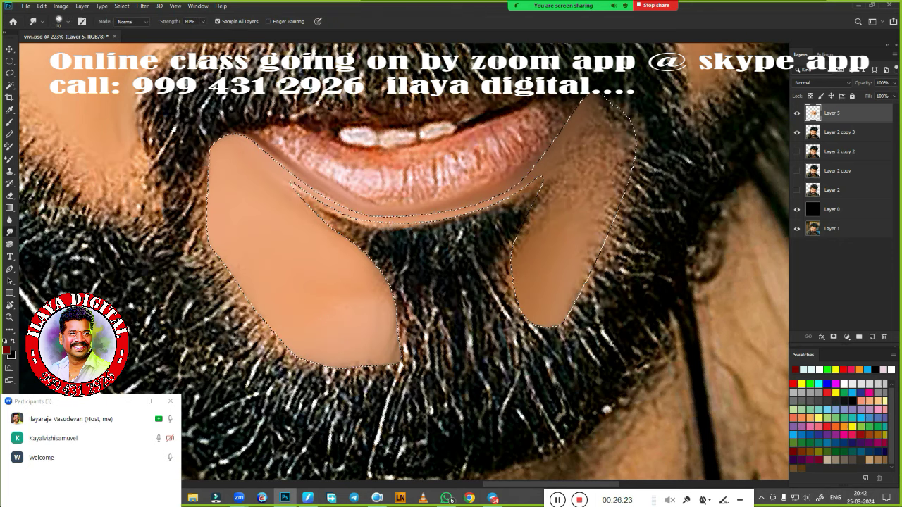
{"action": "mouse_move", "coordinate": [599, 120]}
{"action": "left_mouse_down"}
{"action": "mouse_move", "coordinate": [591, 194]}
{"action": "mouse_move", "coordinate": [539, 278]}
{"action": "mouse_move", "coordinate": [550, 186]}
{"action": "left_mouse_up"}
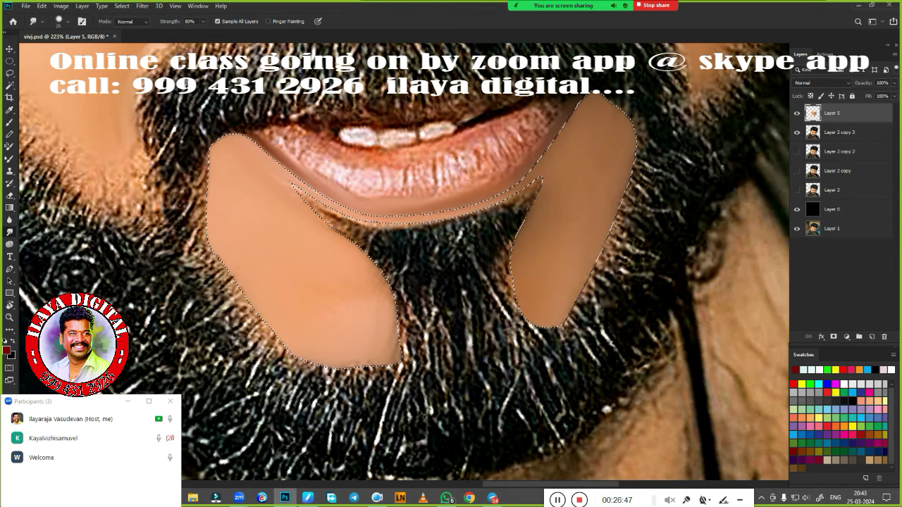
Step: Erase the excess paint at the lower, left and right edges of the chin patches
{"action": "key", "text": "e"}
{"action": "scroll", "coordinate": [431, 319], "scroll_direction": "down", "scroll_amount": 3}
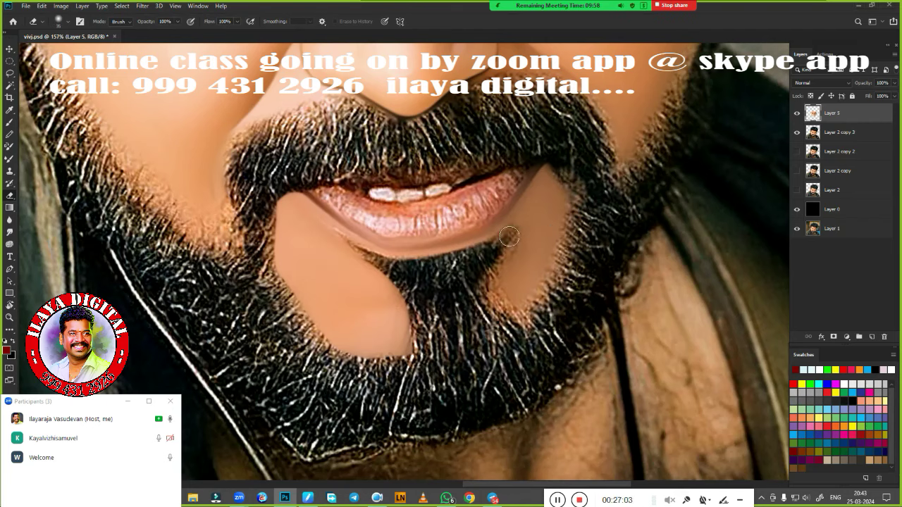
{"action": "mouse_move", "coordinate": [360, 257]}
{"action": "left_mouse_down"}
{"action": "mouse_move", "coordinate": [398, 296]}
{"action": "mouse_move", "coordinate": [405, 363]}
{"action": "left_mouse_up"}
{"action": "left_click_drag", "start_coordinate": [317, 328], "coordinate": [416, 310]}
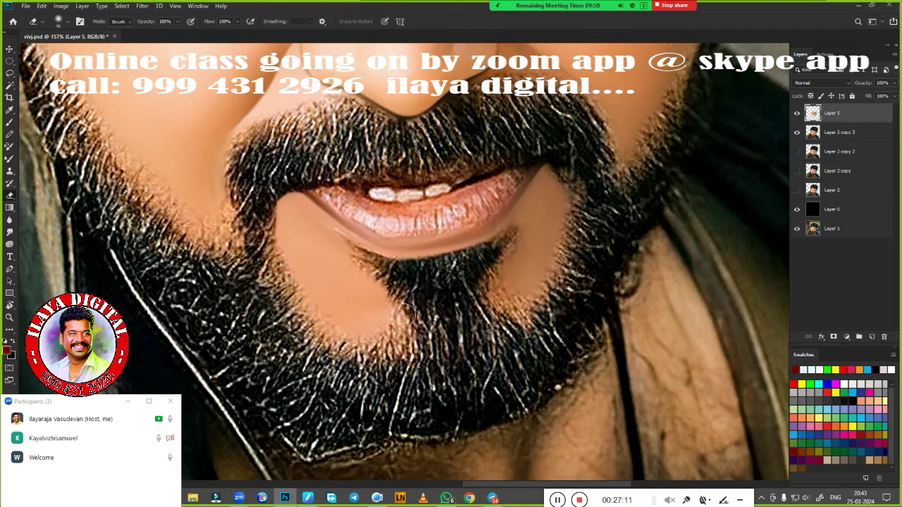
{"action": "left_click_drag", "start_coordinate": [286, 186], "coordinate": [270, 272]}
{"action": "scroll", "coordinate": [402, 260], "scroll_direction": "down", "scroll_amount": 5}
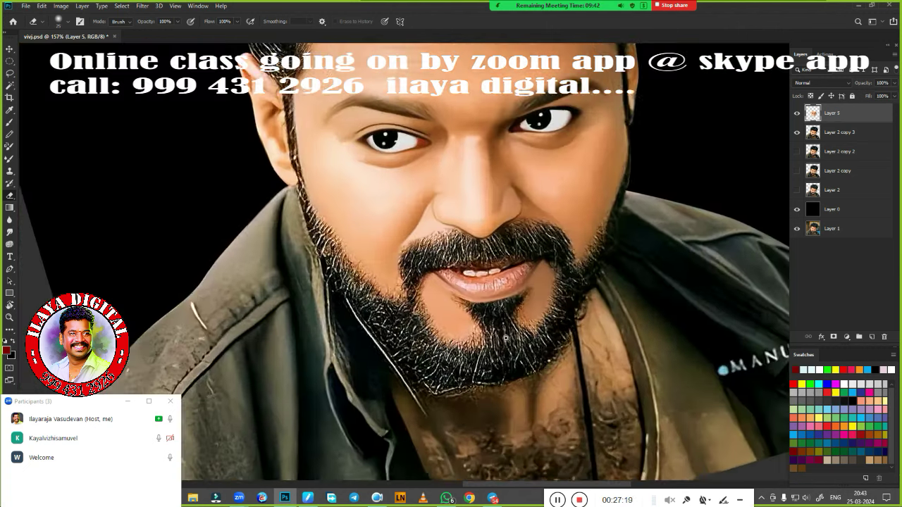
{"action": "scroll", "coordinate": [401, 261], "scroll_direction": "up", "scroll_amount": 6}
{"action": "left_click", "coordinate": [9, 219]}
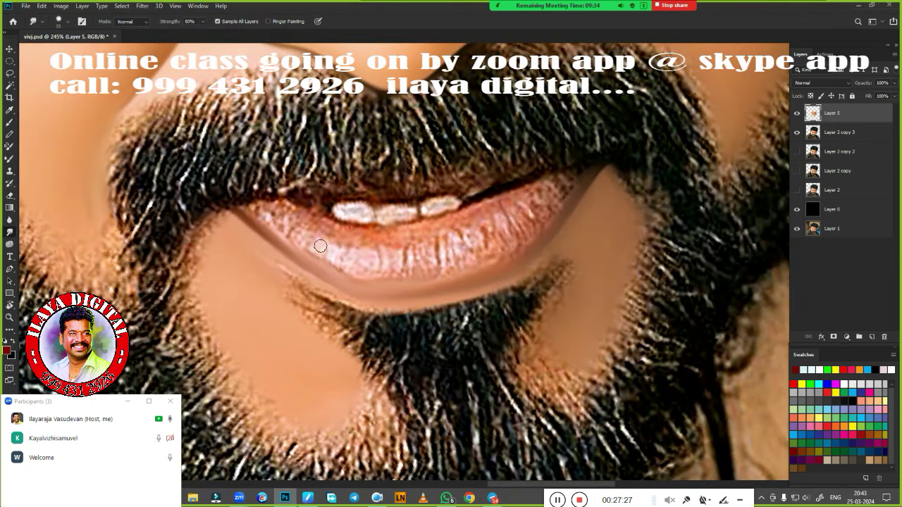
Step: Smudge along the lower lip, front teeth and lower teeth from corner to corner
{"action": "mouse_move", "coordinate": [320, 246]}
{"action": "left_mouse_down"}
{"action": "mouse_move", "coordinate": [448, 249]}
{"action": "mouse_move", "coordinate": [524, 218]}
{"action": "left_mouse_up"}
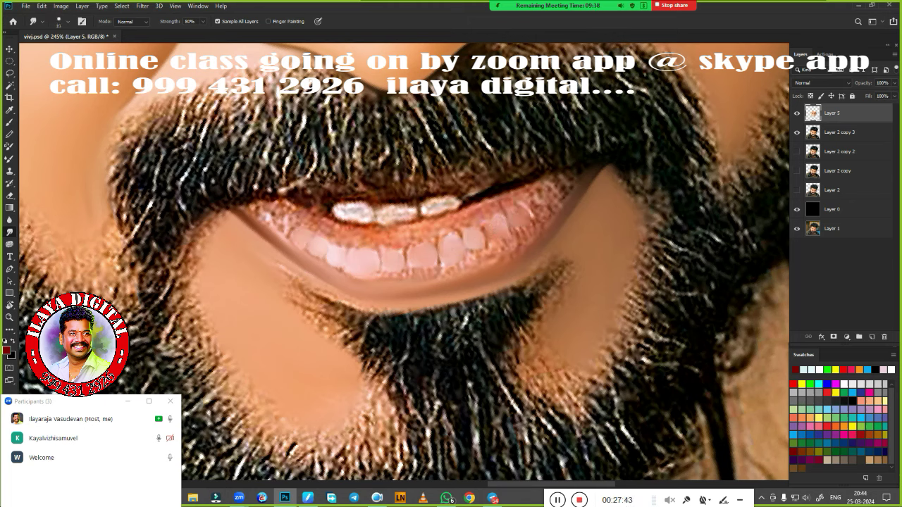
{"action": "mouse_move", "coordinate": [352, 209]}
{"action": "left_mouse_down"}
{"action": "mouse_move", "coordinate": [390, 216]}
{"action": "mouse_move", "coordinate": [449, 201]}
{"action": "left_mouse_up"}
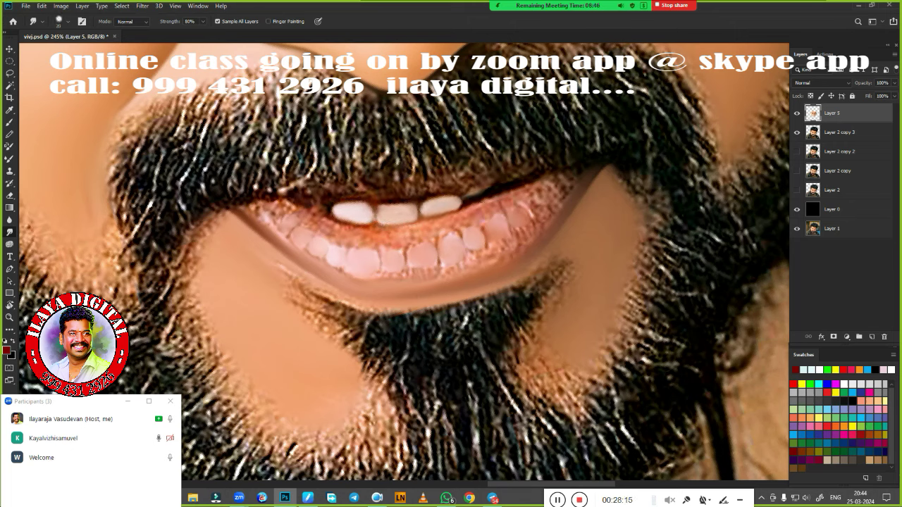
{"action": "left_click_drag", "start_coordinate": [296, 206], "coordinate": [239, 208]}
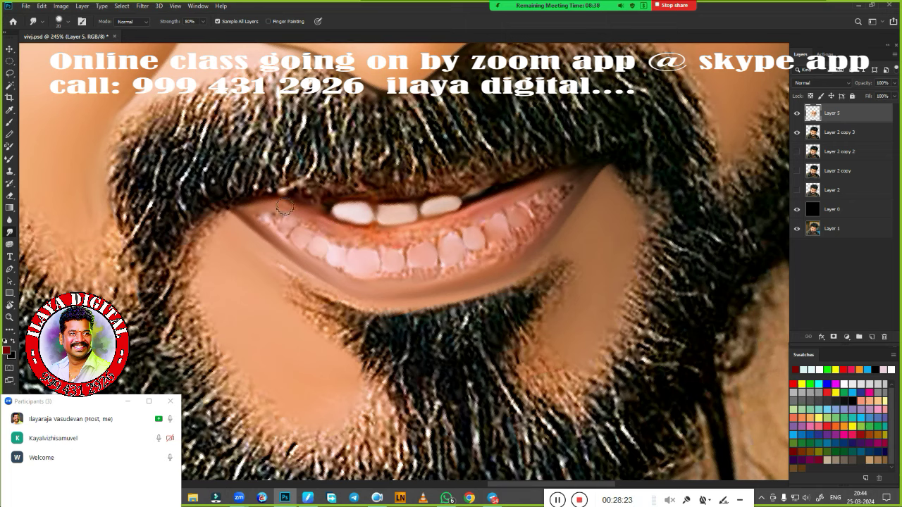
{"action": "left_click_drag", "start_coordinate": [317, 234], "coordinate": [408, 244]}
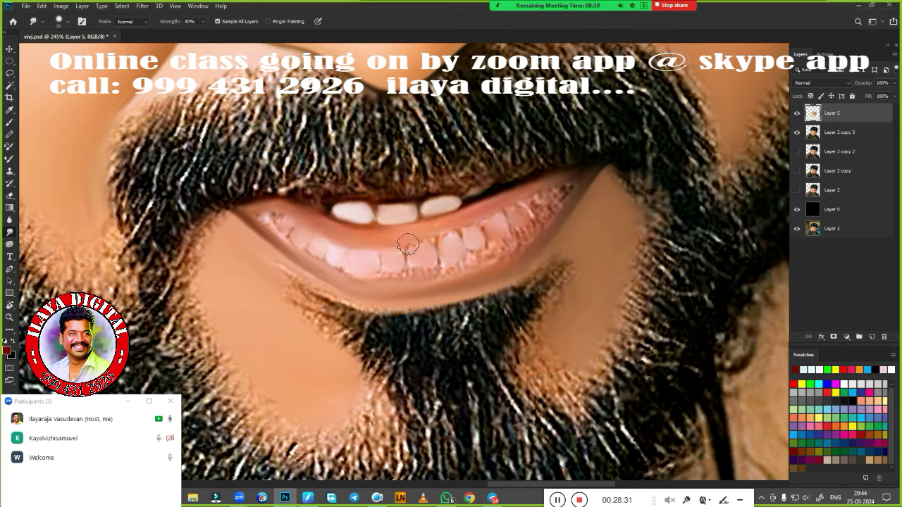
{"action": "mouse_move", "coordinate": [263, 218]}
{"action": "left_mouse_down"}
{"action": "mouse_move", "coordinate": [567, 186]}
{"action": "mouse_move", "coordinate": [451, 248]}
{"action": "left_mouse_up"}
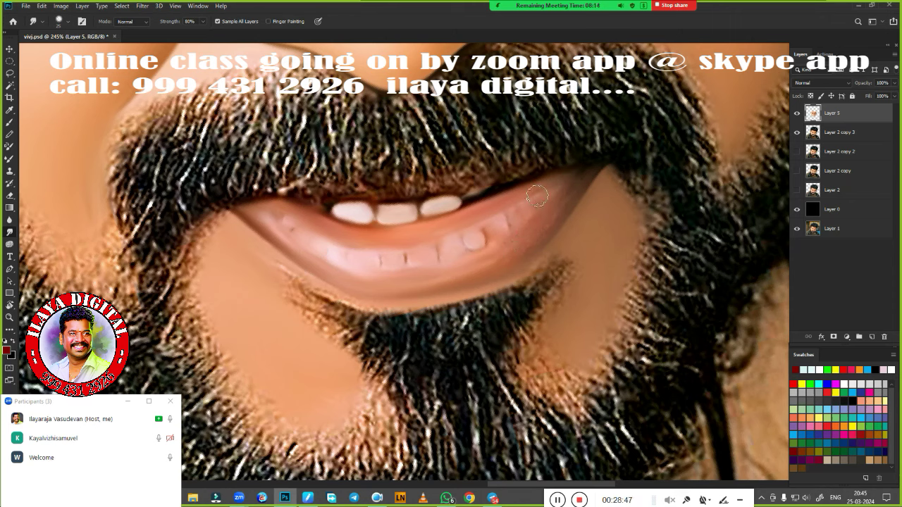
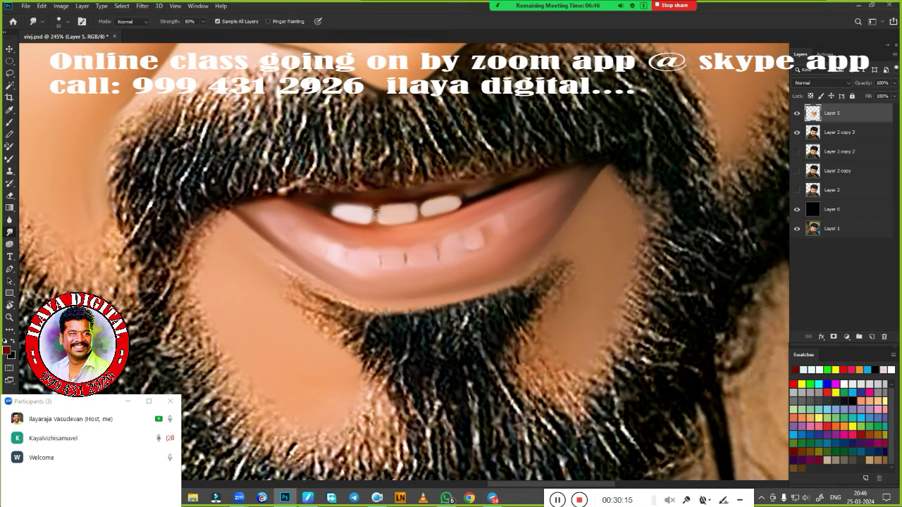
Step: Shrink the smudge brush and blend the left and right upper teeth edges into the lip
{"action": "scroll", "coordinate": [427, 208], "scroll_direction": "down", "scroll_amount": 5}
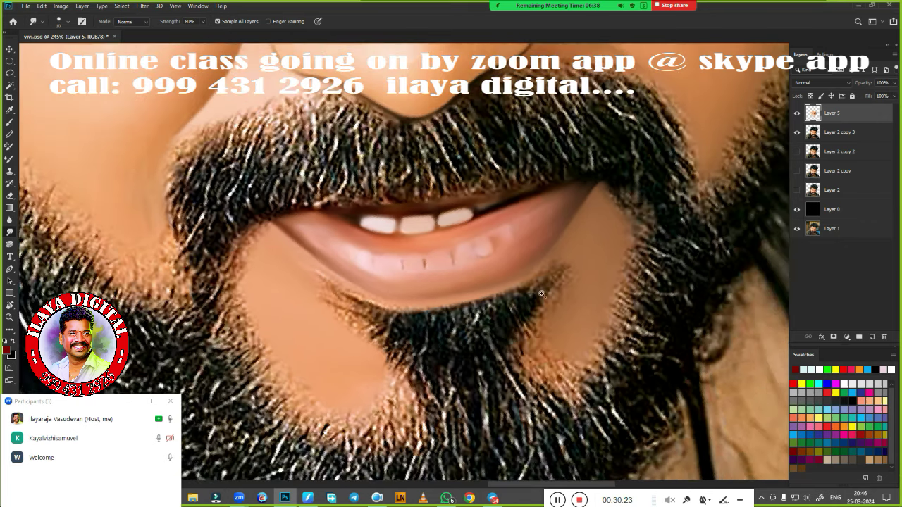
{"action": "scroll", "coordinate": [335, 212], "scroll_direction": "up", "scroll_amount": 6}
{"action": "key", "text": "bracketright"}
{"action": "key", "text": "bracketright"}
{"action": "key", "text": "bracketright"}
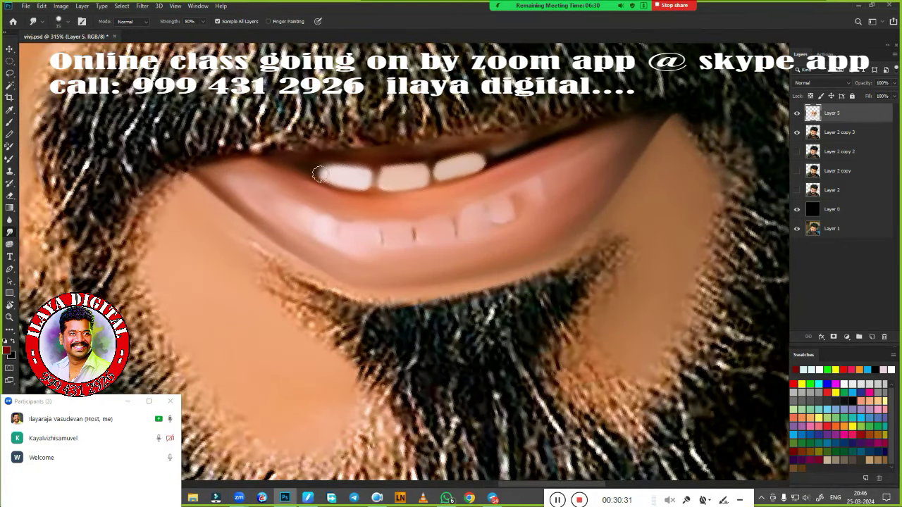
{"action": "key", "text": "bracketleft"}
{"action": "key", "text": "bracketleft"}
{"action": "key", "text": "bracketleft"}
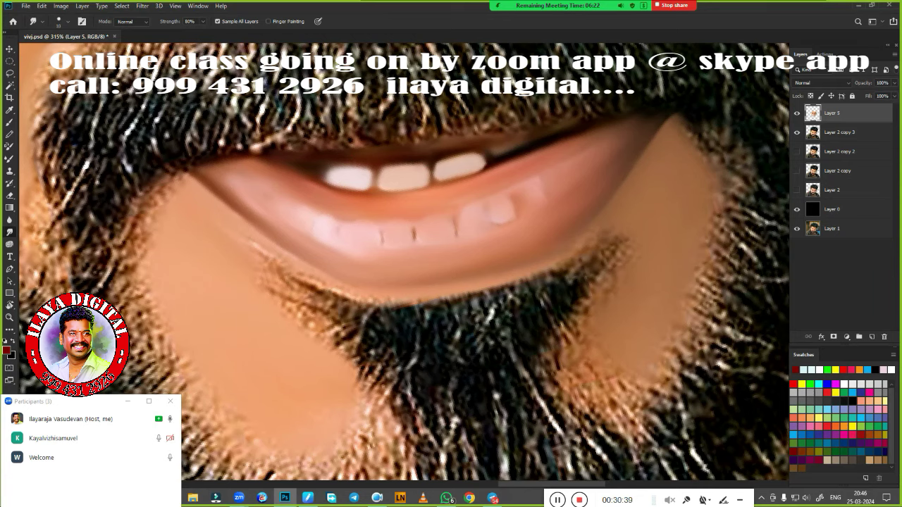
{"action": "left_click_drag", "start_coordinate": [423, 167], "coordinate": [488, 160]}
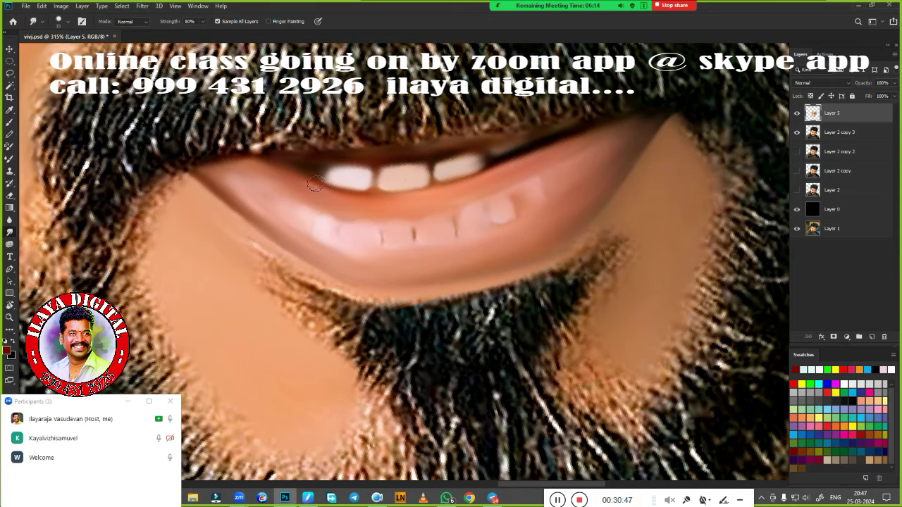
{"action": "left_click_drag", "start_coordinate": [310, 178], "coordinate": [345, 174]}
Step: Smooth the forehead hair bump, the ear's outer and lower edges, and the strands over the ear
{"action": "scroll", "coordinate": [486, 160], "scroll_direction": "down", "scroll_amount": 3}
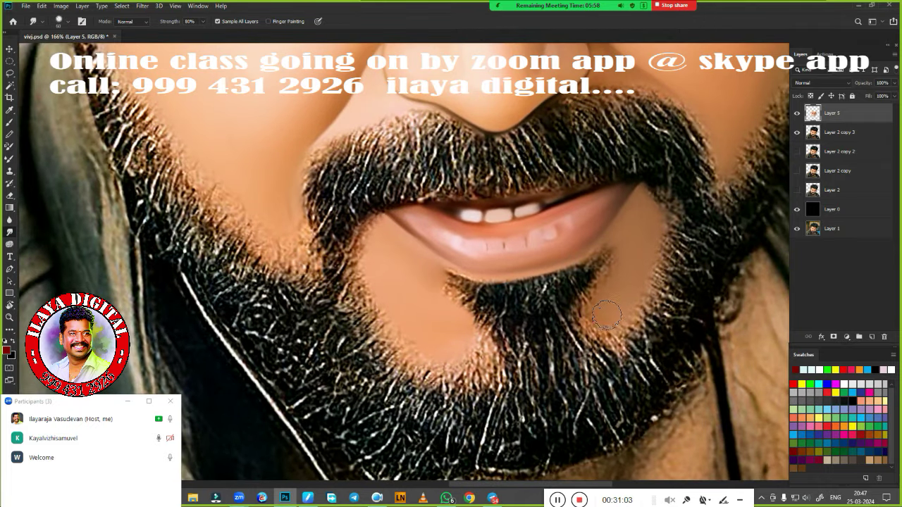
{"action": "scroll", "coordinate": [619, 264], "scroll_direction": "down", "scroll_amount": 5}
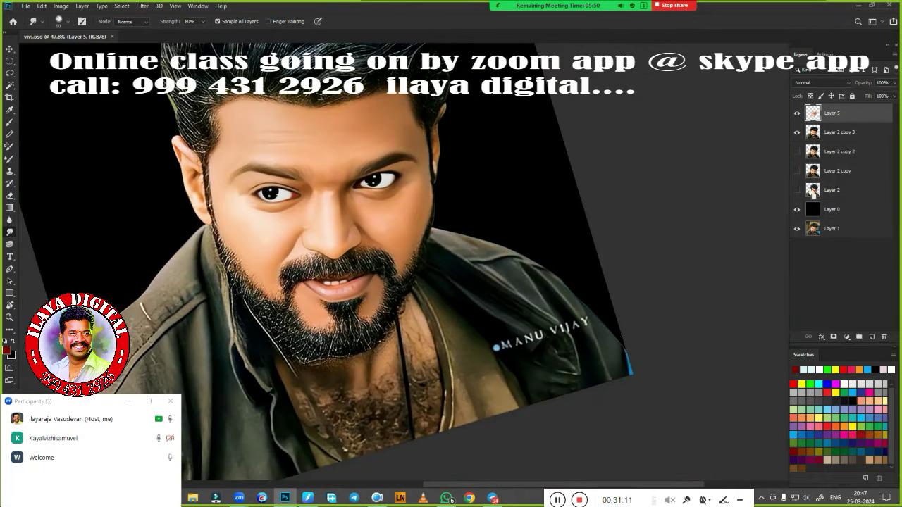
{"action": "scroll", "coordinate": [507, 239], "scroll_direction": "up", "scroll_amount": 4}
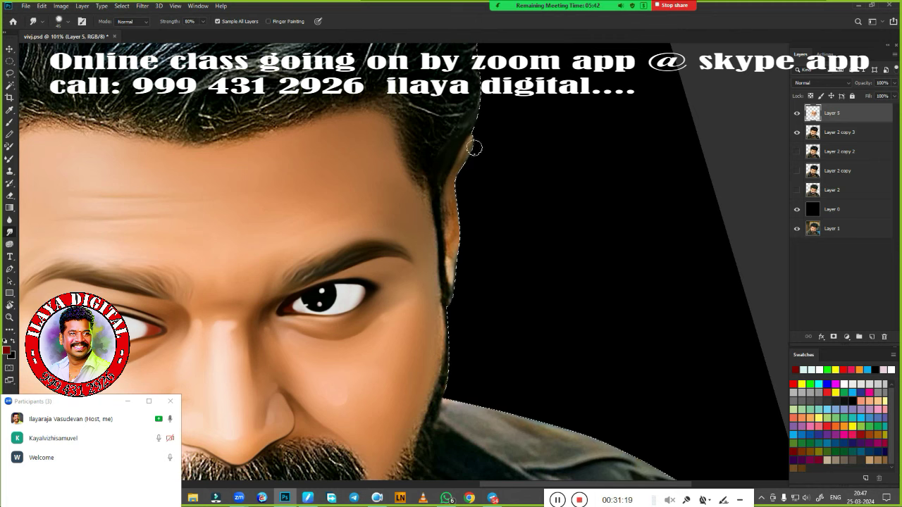
{"action": "left_click_drag", "start_coordinate": [474, 148], "coordinate": [436, 256]}
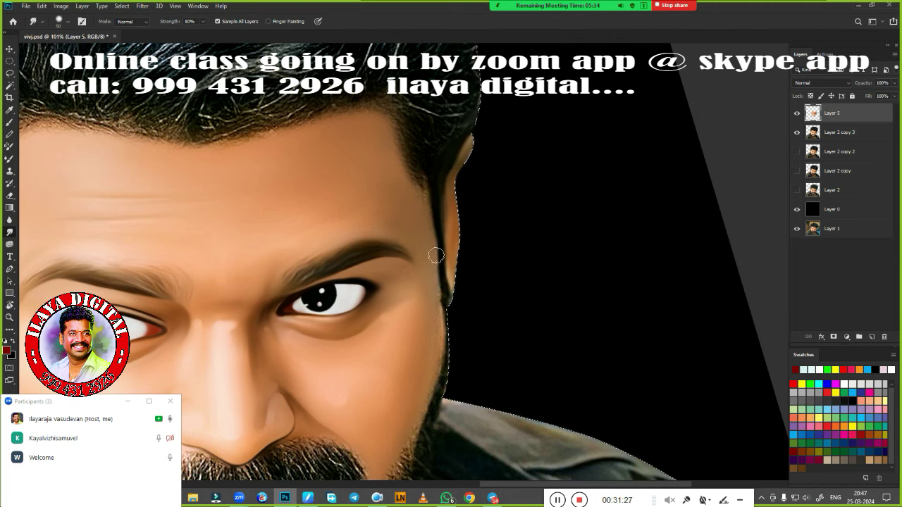
{"action": "mouse_move", "coordinate": [433, 321]}
{"action": "left_mouse_down"}
{"action": "mouse_move", "coordinate": [535, 159]}
{"action": "mouse_move", "coordinate": [786, 247]}
{"action": "left_mouse_up"}
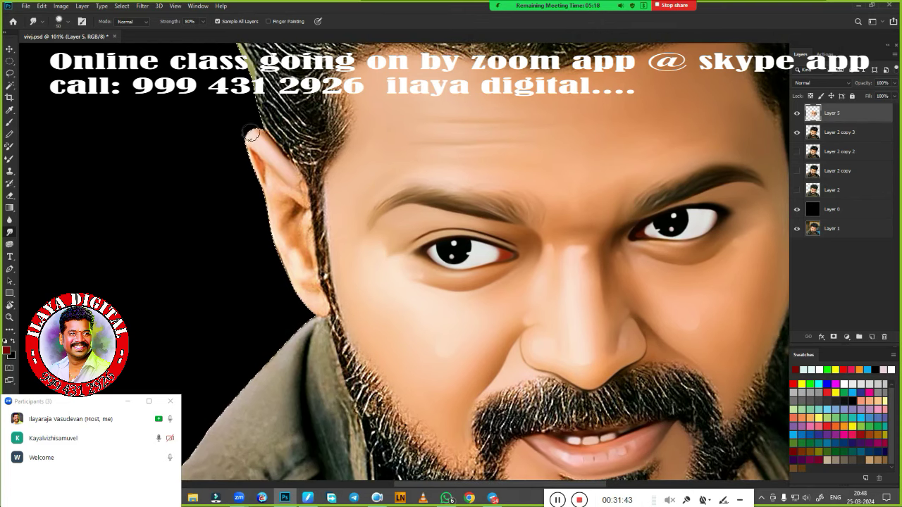
{"action": "left_click_drag", "start_coordinate": [259, 172], "coordinate": [276, 190]}
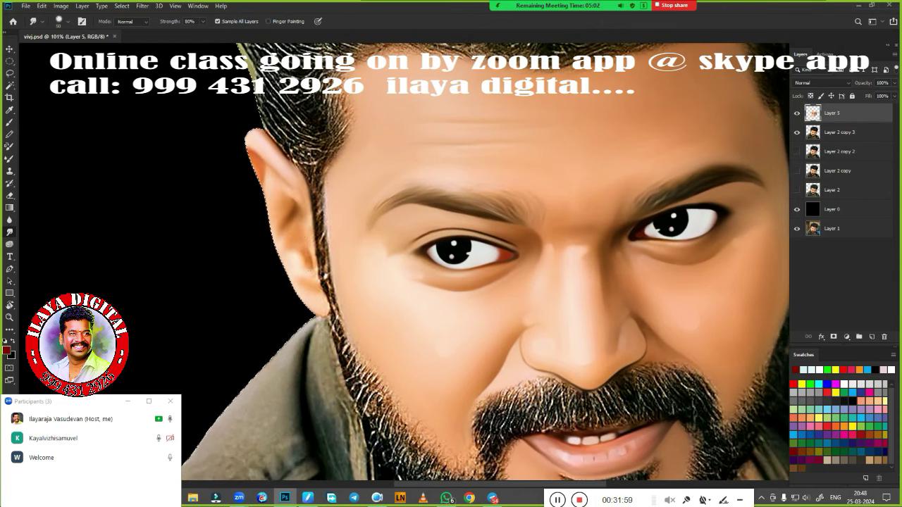
{"action": "left_click_drag", "start_coordinate": [318, 272], "coordinate": [323, 310]}
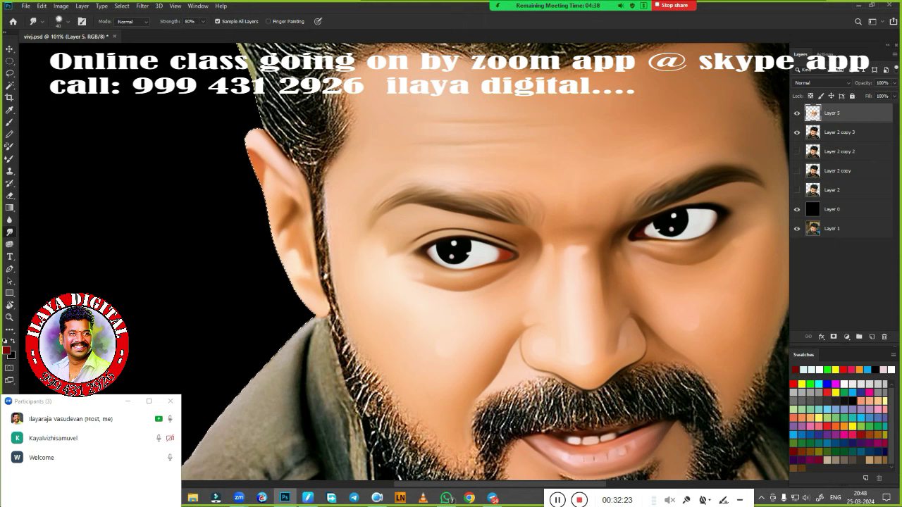
{"action": "left_click_drag", "start_coordinate": [278, 128], "coordinate": [291, 169]}
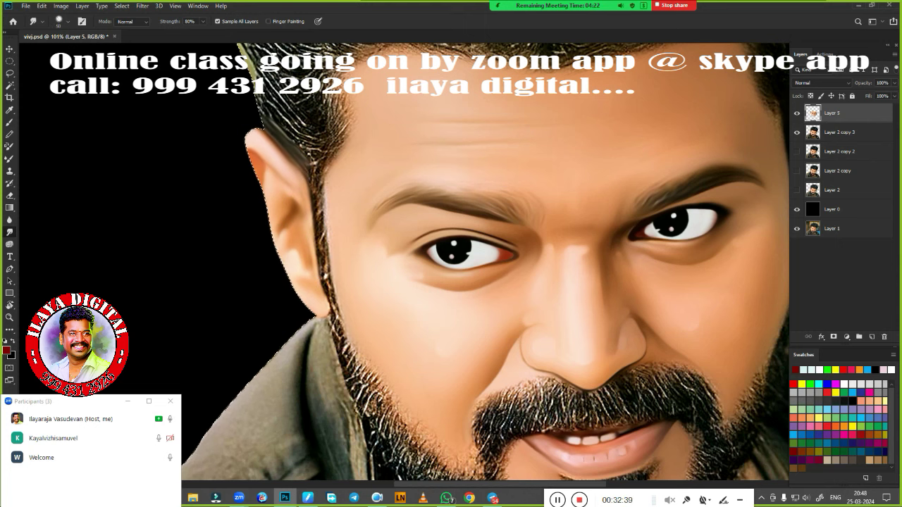
{"action": "scroll", "coordinate": [498, 308], "scroll_direction": "down", "scroll_amount": 5}
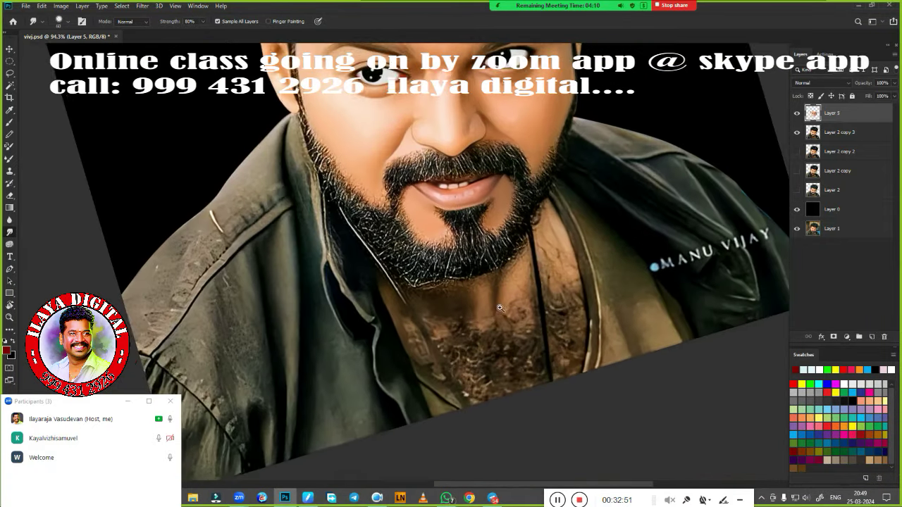
Step: Trace a closed Pen path around the neck below the jawline and convert it to a selection
{"action": "key", "text": "p"}
{"action": "scroll", "coordinate": [499, 308], "scroll_direction": "down", "scroll_amount": 2}
{"action": "left_click", "coordinate": [550, 169]}
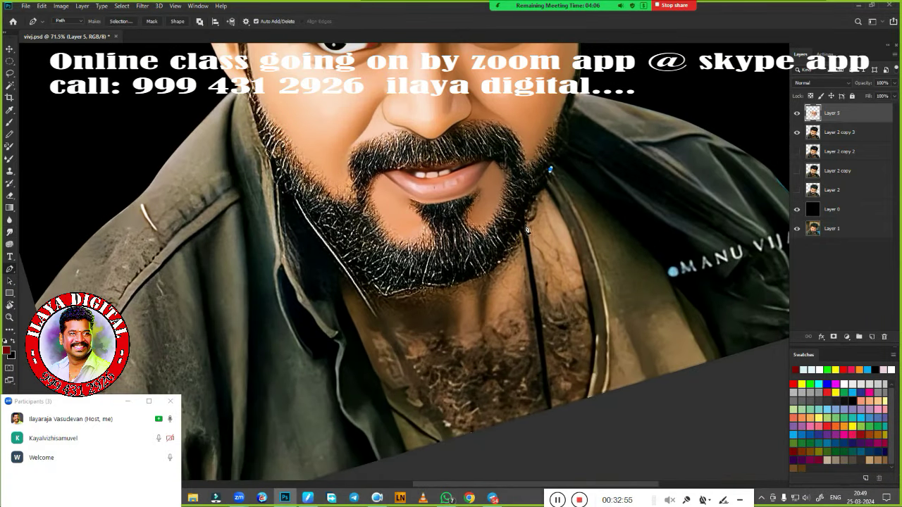
{"action": "left_click", "coordinate": [524, 225]}
{"action": "left_click", "coordinate": [484, 284]}
{"action": "left_click", "coordinate": [411, 290]}
{"action": "left_click", "coordinate": [334, 268]}
{"action": "left_click_drag", "start_coordinate": [334, 269], "coordinate": [283, 131]}
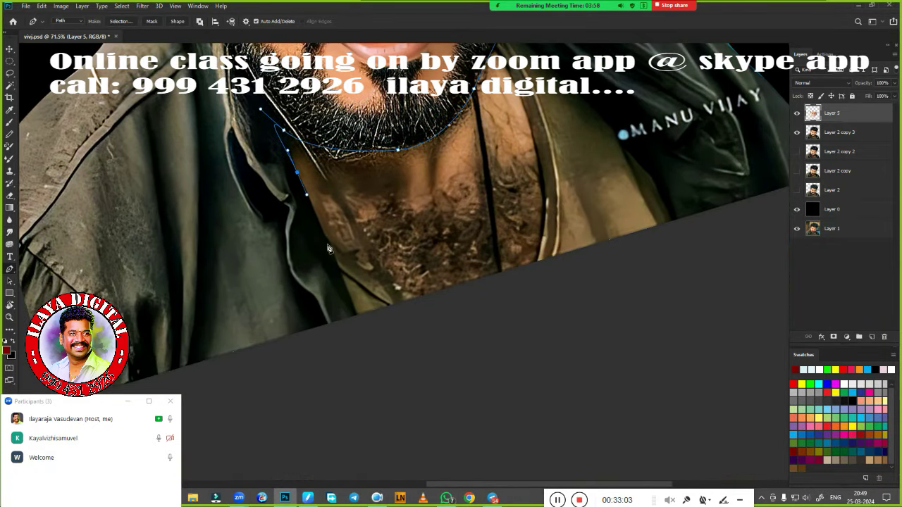
{"action": "left_click", "coordinate": [296, 172]}
{"action": "left_click", "coordinate": [328, 241]}
{"action": "left_click_drag", "start_coordinate": [405, 305], "coordinate": [435, 308]}
{"action": "left_click", "coordinate": [541, 266]}
{"action": "left_click", "coordinate": [546, 205]}
{"action": "left_click", "coordinate": [541, 131]}
{"action": "key", "text": "ctrl+Return"}
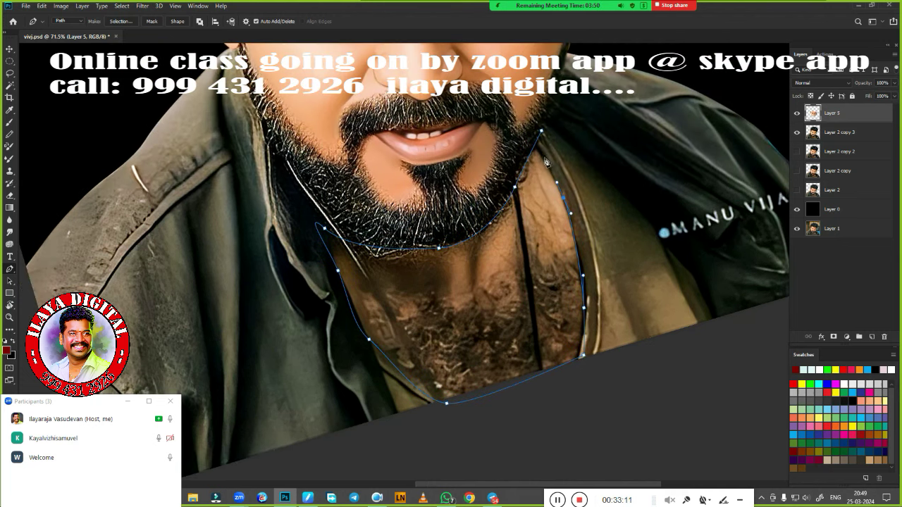
Step: Smudge the chest hair inside the neck selection into smooth skin
{"action": "left_click", "coordinate": [467, 288], "text": "ctrl"}
{"action": "left_click", "coordinate": [9, 220]}
{"action": "left_click_drag", "start_coordinate": [472, 225], "coordinate": [479, 265]}
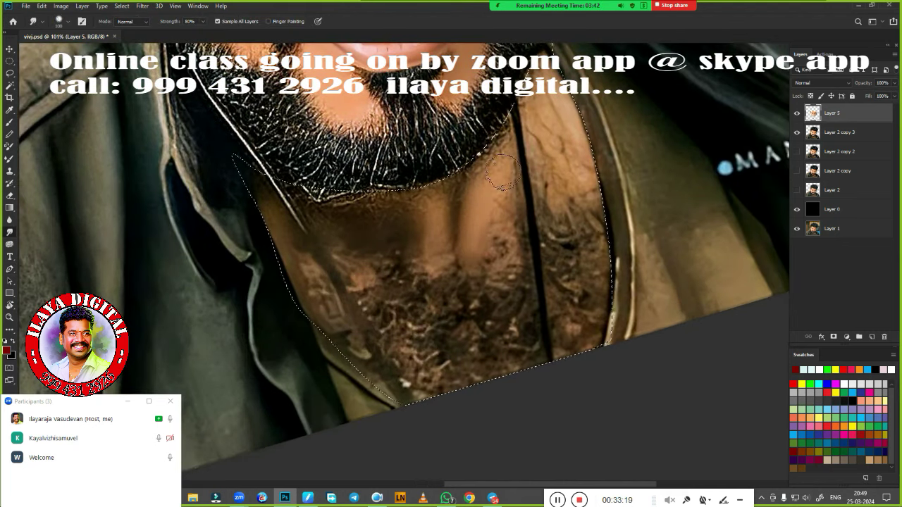
{"action": "left_click_drag", "start_coordinate": [508, 197], "coordinate": [504, 285]}
{"action": "left_click_drag", "start_coordinate": [430, 275], "coordinate": [395, 380]}
{"action": "left_click_drag", "start_coordinate": [507, 233], "coordinate": [392, 282]}
{"action": "left_click_drag", "start_coordinate": [422, 381], "coordinate": [556, 155]}
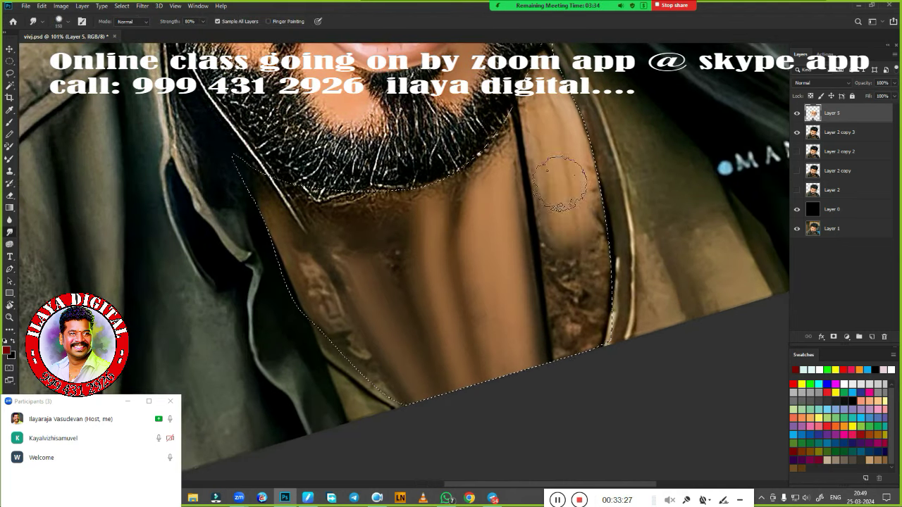
{"action": "left_click_drag", "start_coordinate": [578, 99], "coordinate": [598, 345]}
{"action": "mouse_move", "coordinate": [549, 127]}
{"action": "left_mouse_down"}
{"action": "mouse_move", "coordinate": [532, 383]}
{"action": "mouse_move", "coordinate": [559, 272]}
{"action": "left_mouse_up"}
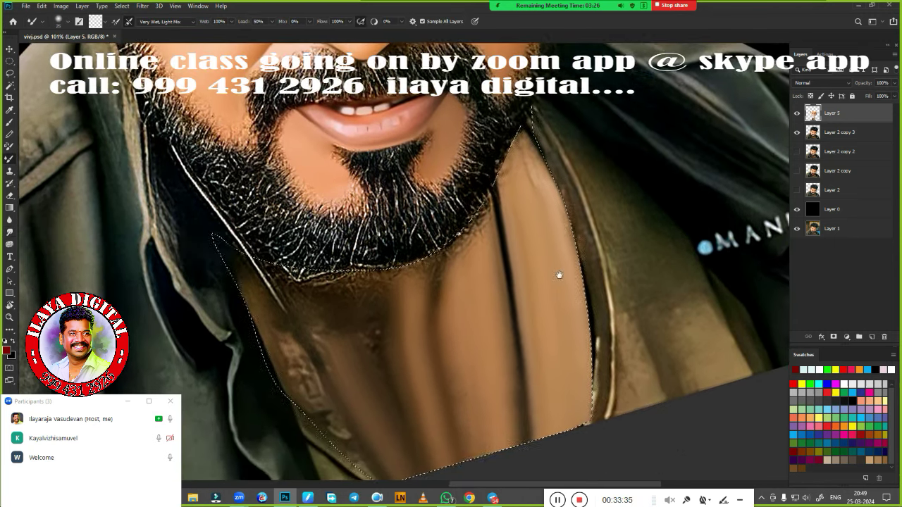
Step: Even out the band under the beard and the neck's stripes and ridges, then deselect
{"action": "left_click_drag", "start_coordinate": [493, 204], "coordinate": [225, 281]}
{"action": "left_click_drag", "start_coordinate": [218, 247], "coordinate": [324, 303]}
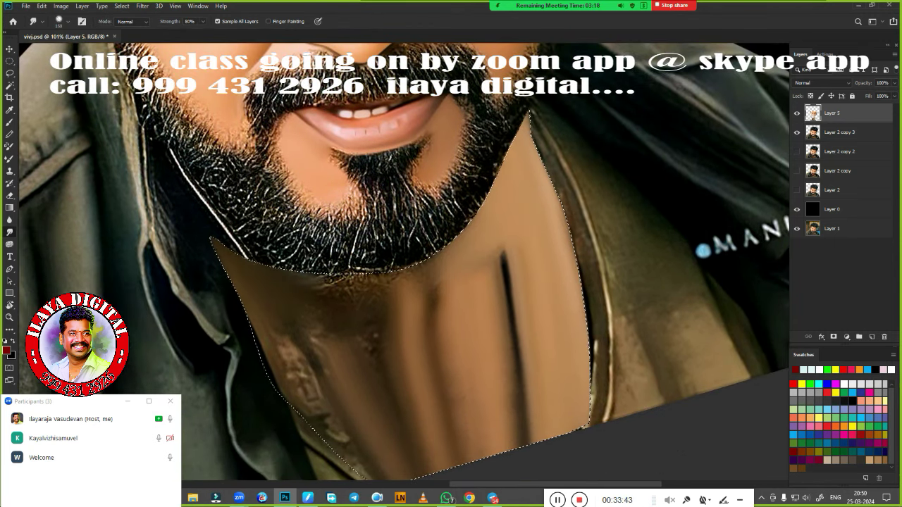
{"action": "left_click_drag", "start_coordinate": [267, 282], "coordinate": [457, 281]}
{"action": "mouse_move", "coordinate": [296, 275]}
{"action": "left_mouse_down"}
{"action": "mouse_move", "coordinate": [493, 240]}
{"action": "mouse_move", "coordinate": [477, 322]}
{"action": "left_mouse_up"}
{"action": "left_click_drag", "start_coordinate": [507, 451], "coordinate": [310, 353]}
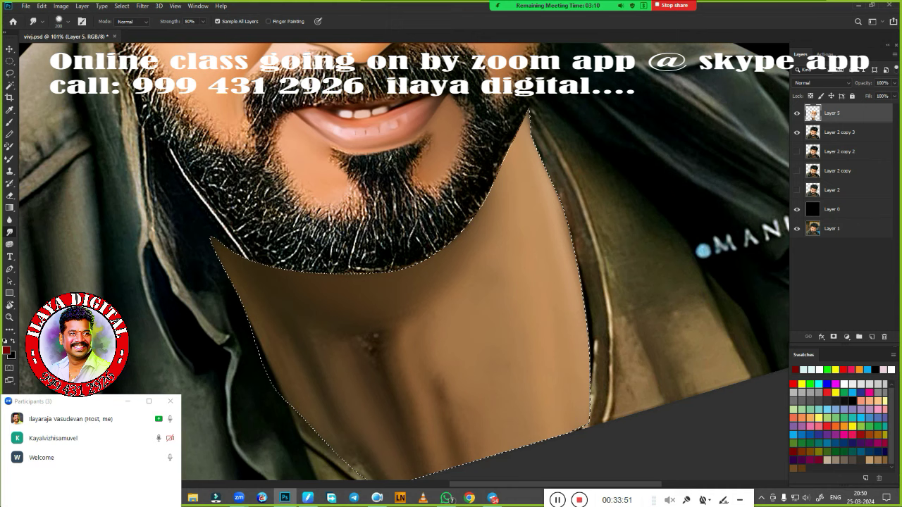
{"action": "left_click_drag", "start_coordinate": [281, 423], "coordinate": [429, 312]}
{"action": "left_click_drag", "start_coordinate": [423, 282], "coordinate": [521, 444]}
{"action": "mouse_move", "coordinate": [338, 317]}
{"action": "left_mouse_down"}
{"action": "mouse_move", "coordinate": [451, 395]}
{"action": "mouse_move", "coordinate": [362, 433]}
{"action": "mouse_move", "coordinate": [507, 296]}
{"action": "left_mouse_up"}
{"action": "left_click_drag", "start_coordinate": [458, 233], "coordinate": [297, 285]}
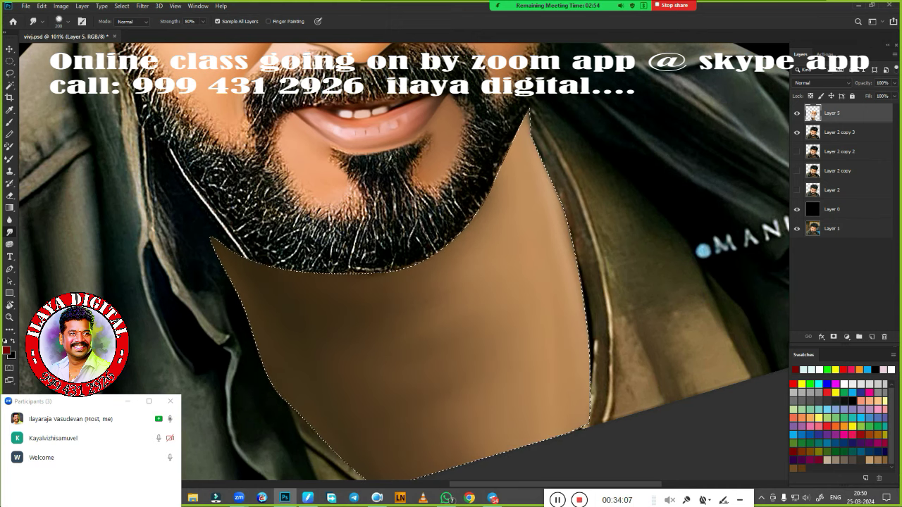
{"action": "key", "text": "ctrl+d"}
{"action": "scroll", "coordinate": [450, 222], "scroll_direction": "down", "scroll_amount": 5}
{"action": "key", "text": "e"}
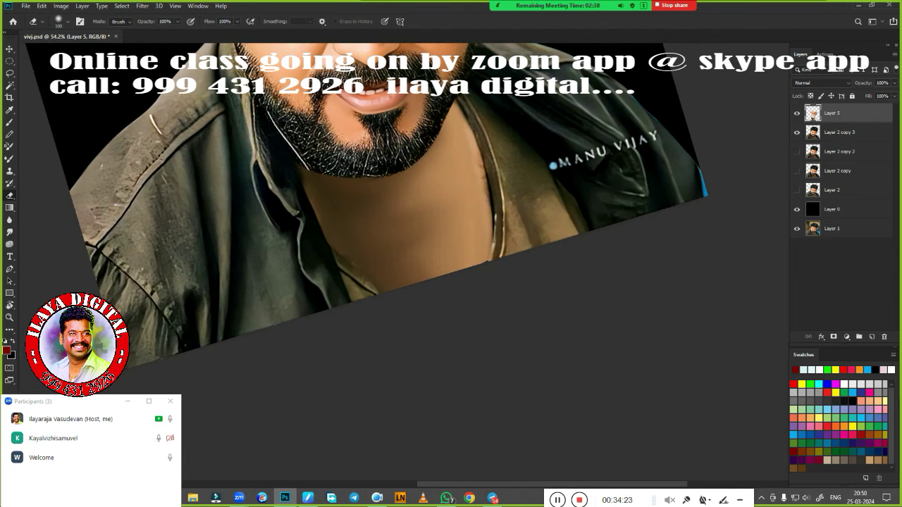
Step: Center the face and beard and add a new empty layer for painting
{"action": "left_click_drag", "start_coordinate": [355, 169], "coordinate": [372, 268]}
{"action": "scroll", "coordinate": [458, 204], "scroll_direction": "down", "scroll_amount": 2}
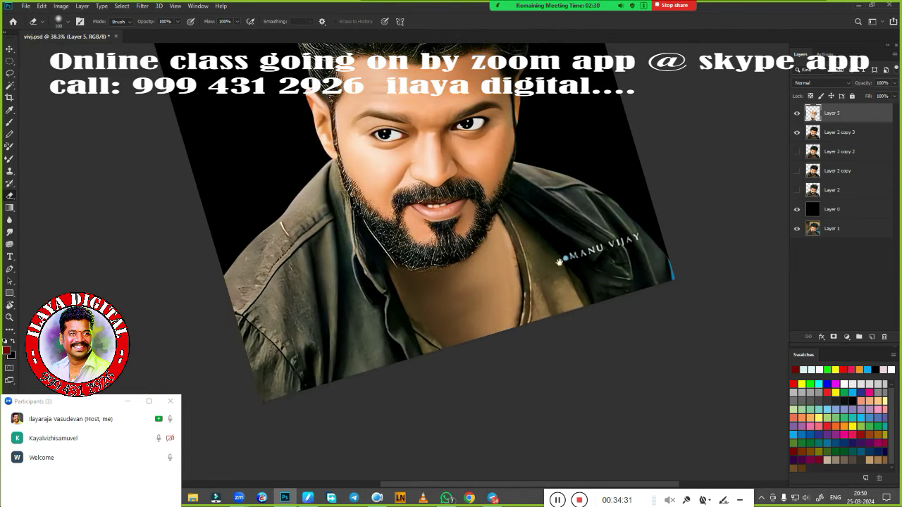
{"action": "left_click", "coordinate": [871, 337]}
{"action": "scroll", "coordinate": [394, 267], "scroll_direction": "up", "scroll_amount": 3}
{"action": "scroll", "coordinate": [395, 268], "scroll_direction": "up", "scroll_amount": 2}
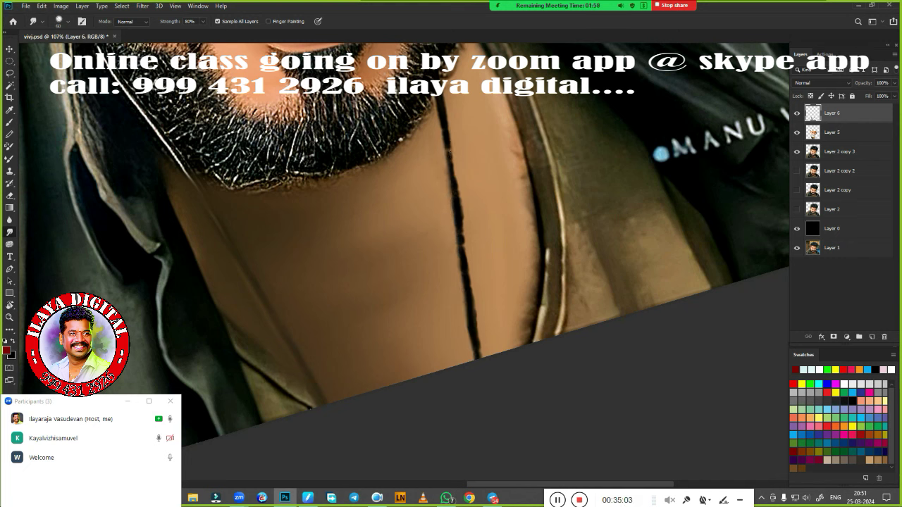
Step: Soften the shadow strip and highlight along the jacket edge
{"action": "left_click_drag", "start_coordinate": [529, 267], "coordinate": [527, 341]}
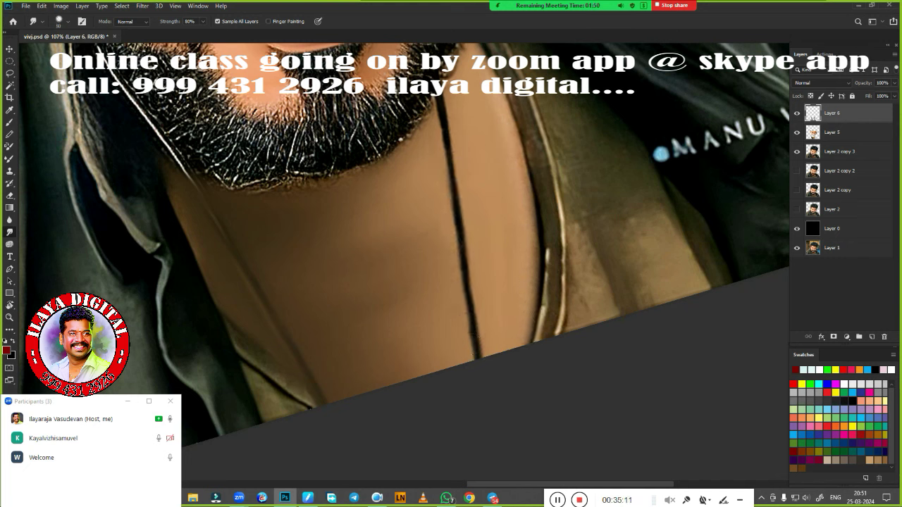
{"action": "mouse_move", "coordinate": [542, 134]}
{"action": "left_mouse_down"}
{"action": "mouse_move", "coordinate": [547, 282]}
{"action": "mouse_move", "coordinate": [573, 218]}
{"action": "mouse_move", "coordinate": [601, 310]}
{"action": "left_mouse_up"}
{"action": "left_click_drag", "start_coordinate": [620, 148], "coordinate": [698, 296]}
{"action": "left_click_drag", "start_coordinate": [676, 211], "coordinate": [573, 252]}
{"action": "scroll", "coordinate": [574, 251], "scroll_direction": "down", "scroll_amount": 3}
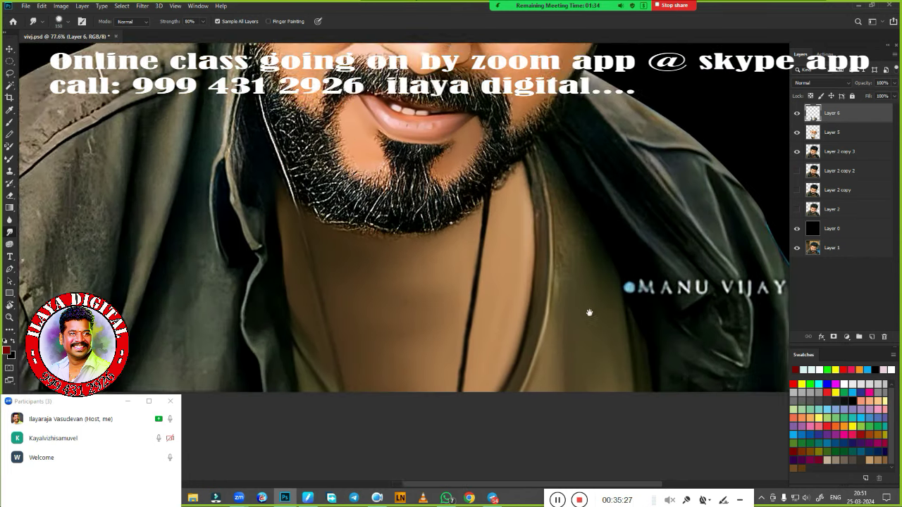
{"action": "scroll", "coordinate": [473, 224], "scroll_direction": "up", "scroll_amount": 1}
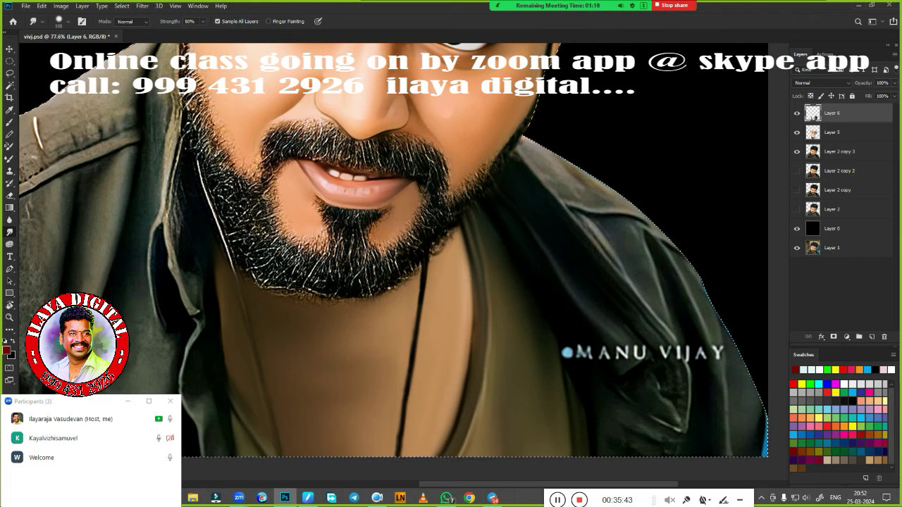
Step: Smear away the name watermark on the jacket and switch to black queen 24032024.psd
{"action": "scroll", "coordinate": [48, 176], "scroll_direction": "down", "scroll_amount": 1}
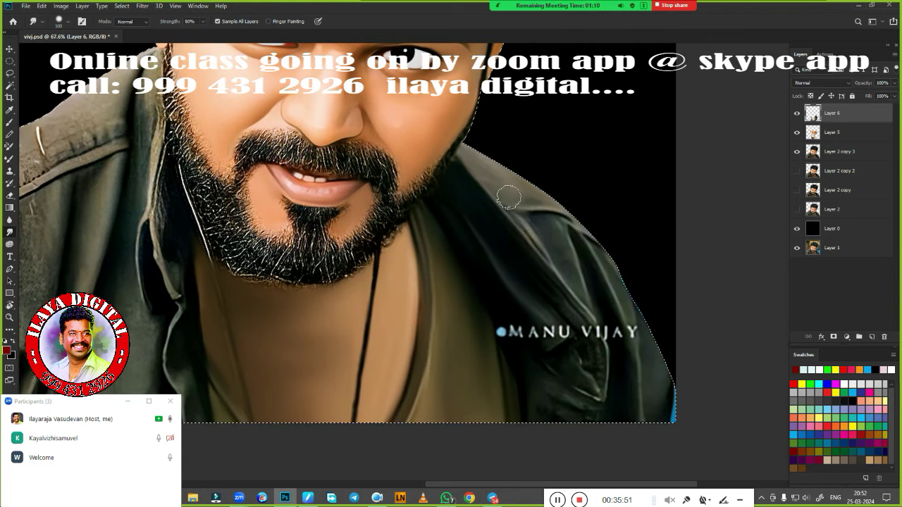
{"action": "mouse_move", "coordinate": [509, 197]}
{"action": "left_mouse_down"}
{"action": "mouse_move", "coordinate": [531, 322]}
{"action": "mouse_move", "coordinate": [522, 377]}
{"action": "left_mouse_up"}
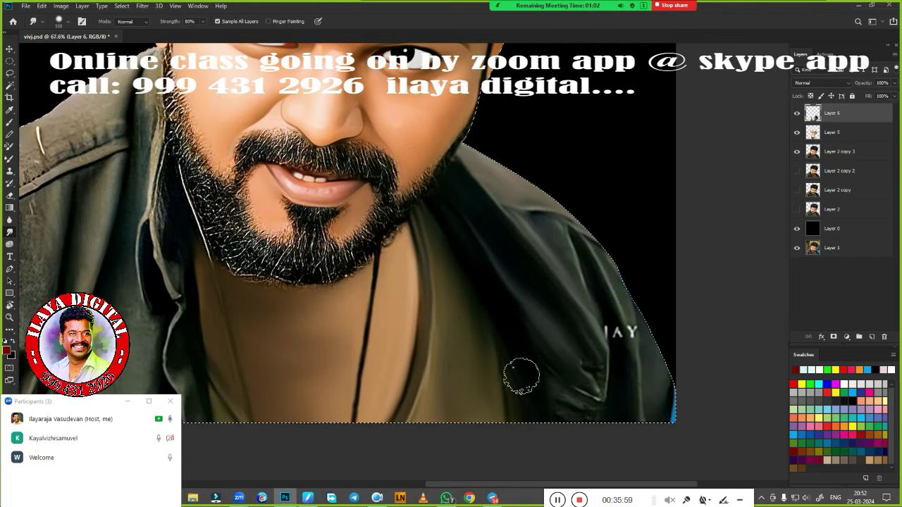
{"action": "left_click_drag", "start_coordinate": [570, 352], "coordinate": [493, 409]}
{"action": "mouse_move", "coordinate": [634, 338]}
{"action": "left_mouse_down"}
{"action": "mouse_move", "coordinate": [599, 305]}
{"action": "mouse_move", "coordinate": [538, 206]}
{"action": "left_mouse_up"}
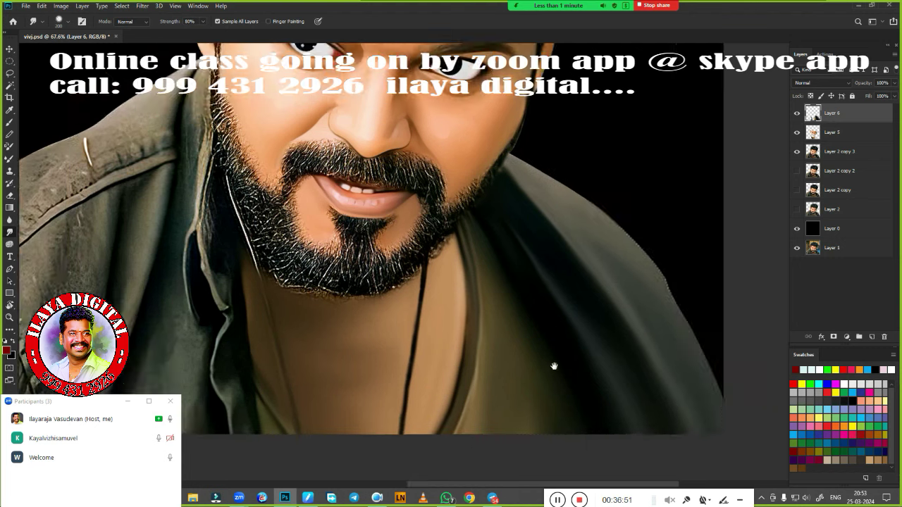
{"action": "left_click_drag", "start_coordinate": [547, 183], "coordinate": [824, 159]}
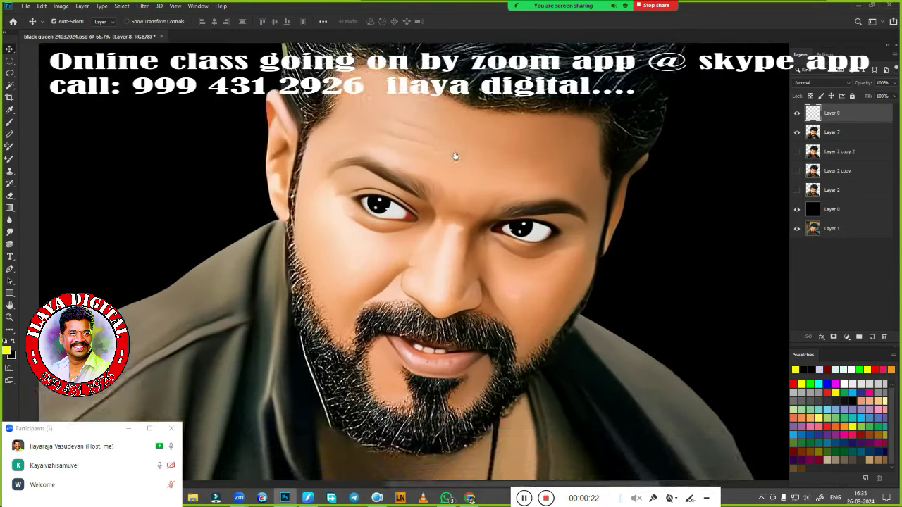
Step: With the Smudge tool, smear the lower and left-side hair strands into smooth upward swaths
{"action": "scroll", "coordinate": [455, 155], "scroll_direction": "up", "scroll_amount": 3}
{"action": "left_click", "coordinate": [10, 219]}
{"action": "right_click", "coordinate": [394, 198]}
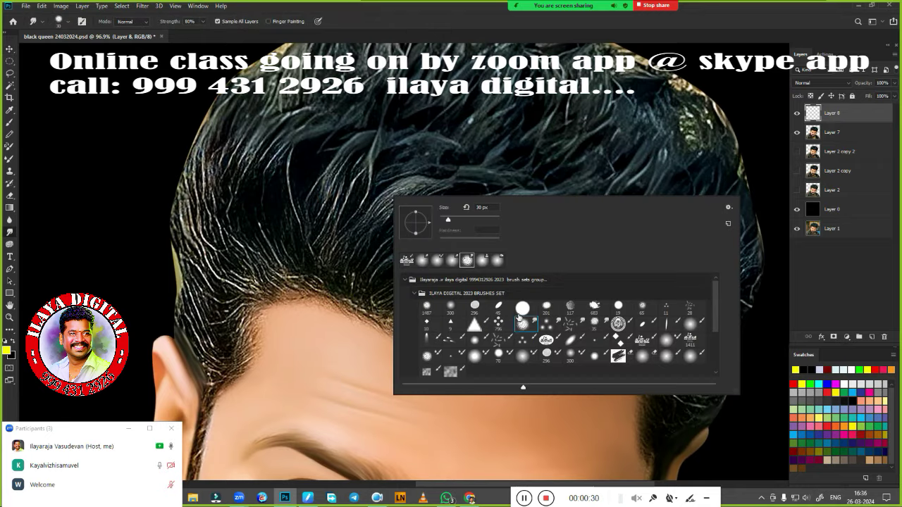
{"action": "key", "text": "Escape"}
{"action": "scroll", "coordinate": [413, 236], "scroll_direction": "up", "scroll_amount": 1}
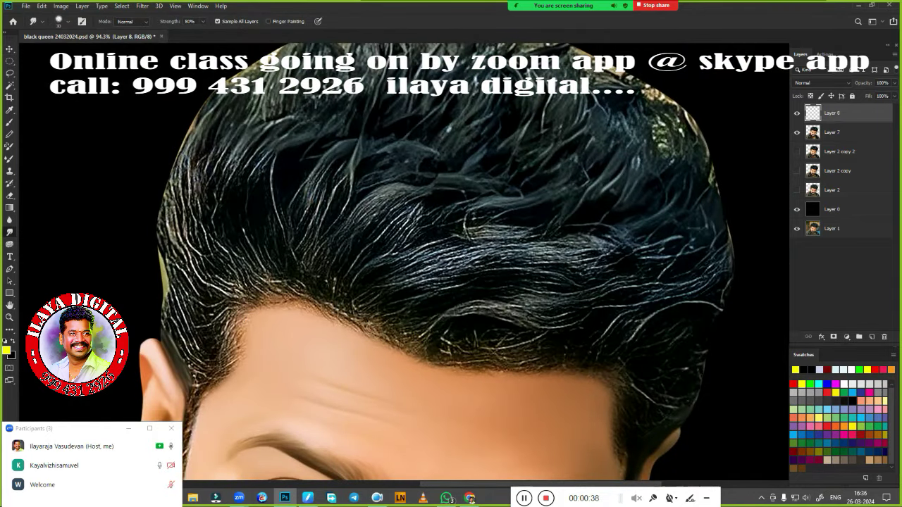
{"action": "scroll", "coordinate": [353, 349], "scroll_direction": "down", "scroll_amount": 1}
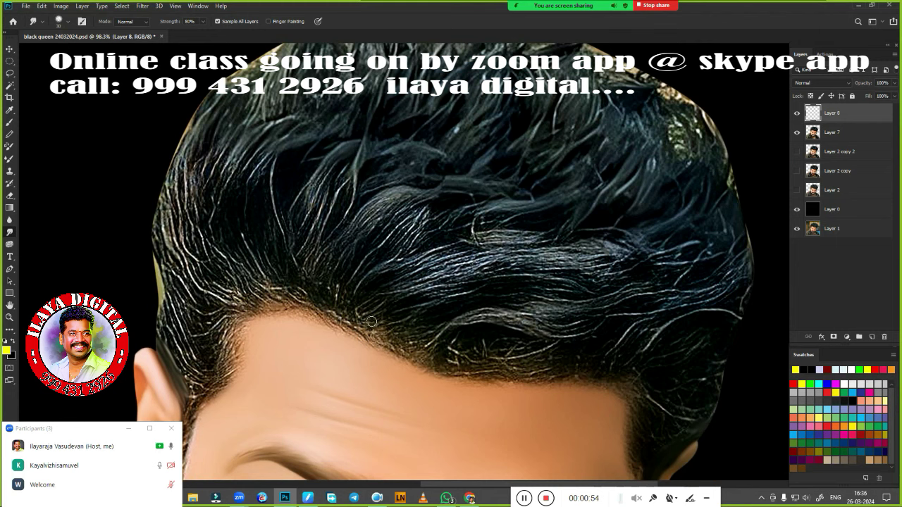
{"action": "scroll", "coordinate": [419, 224], "scroll_direction": "down", "scroll_amount": 1}
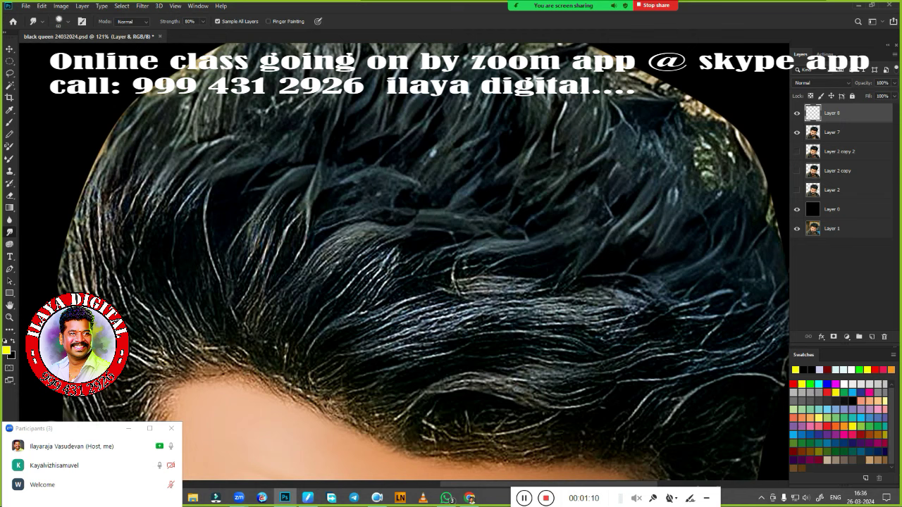
{"action": "mouse_move", "coordinate": [298, 297]}
{"action": "left_mouse_down"}
{"action": "mouse_move", "coordinate": [301, 281]}
{"action": "mouse_move", "coordinate": [322, 291]}
{"action": "mouse_move", "coordinate": [453, 241]}
{"action": "mouse_move", "coordinate": [452, 282]}
{"action": "left_mouse_up"}
{"action": "mouse_move", "coordinate": [241, 280]}
{"action": "left_mouse_down"}
{"action": "mouse_move", "coordinate": [237, 268]}
{"action": "mouse_move", "coordinate": [296, 232]}
{"action": "mouse_move", "coordinate": [320, 203]}
{"action": "mouse_move", "coordinate": [423, 199]}
{"action": "left_mouse_up"}
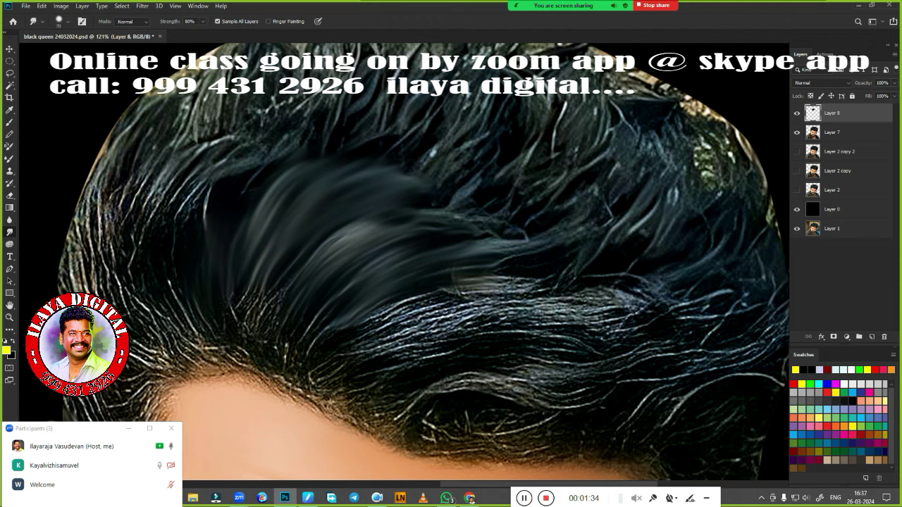
{"action": "left_click_drag", "start_coordinate": [173, 261], "coordinate": [157, 164]}
{"action": "left_click_drag", "start_coordinate": [200, 199], "coordinate": [303, 144]}
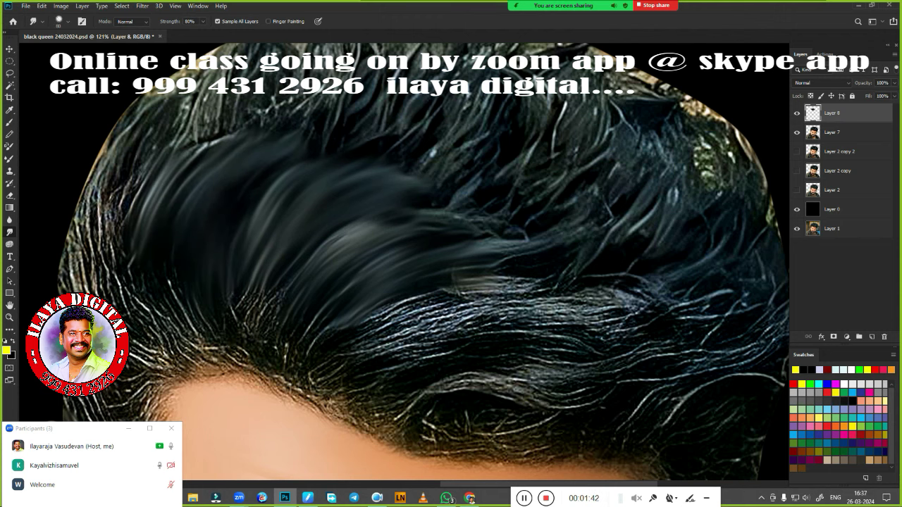
{"action": "left_click_drag", "start_coordinate": [127, 302], "coordinate": [144, 215]}
{"action": "mouse_move", "coordinate": [182, 313]}
{"action": "left_mouse_down"}
{"action": "mouse_move", "coordinate": [226, 183]}
{"action": "mouse_move", "coordinate": [141, 105]}
{"action": "left_mouse_up"}
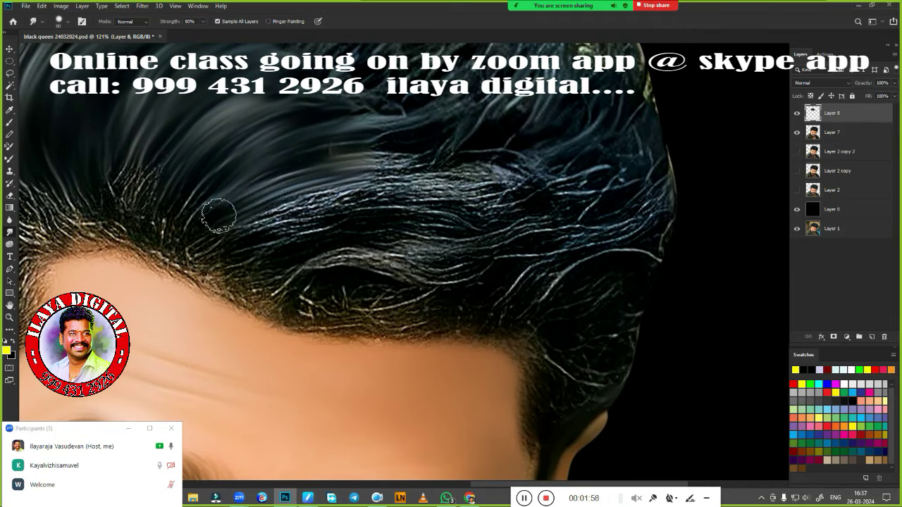
Step: Streak the upper, middle, hairline and right-hand hair strands into smooth strokes
{"action": "left_click_drag", "start_coordinate": [218, 211], "coordinate": [395, 130]}
{"action": "mouse_move", "coordinate": [232, 226]}
{"action": "left_mouse_down"}
{"action": "mouse_move", "coordinate": [443, 169]}
{"action": "mouse_move", "coordinate": [493, 179]}
{"action": "left_mouse_up"}
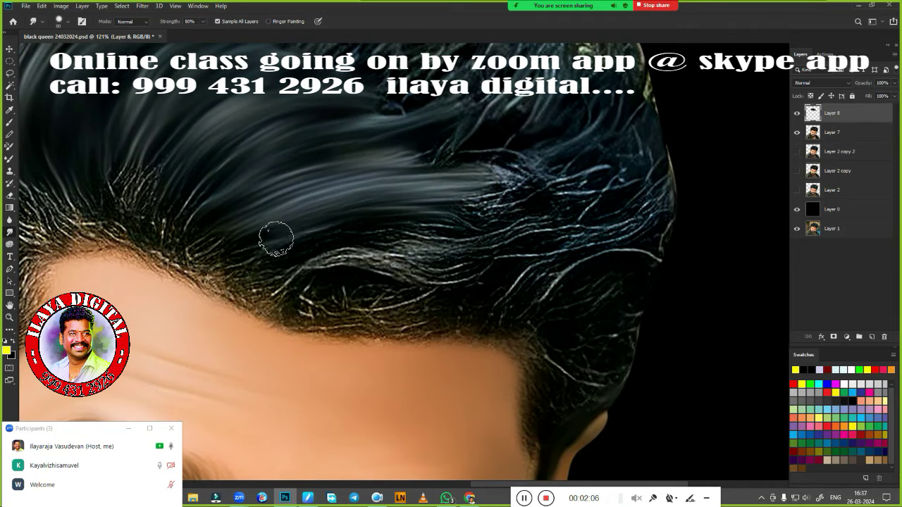
{"action": "left_click_drag", "start_coordinate": [276, 238], "coordinate": [458, 239]}
{"action": "left_click_drag", "start_coordinate": [290, 267], "coordinate": [486, 282]}
{"action": "left_click_drag", "start_coordinate": [303, 310], "coordinate": [417, 310]}
{"action": "mouse_move", "coordinate": [324, 331]}
{"action": "left_mouse_down"}
{"action": "mouse_move", "coordinate": [368, 326]}
{"action": "mouse_move", "coordinate": [295, 386]}
{"action": "left_mouse_up"}
{"action": "left_click_drag", "start_coordinate": [352, 236], "coordinate": [547, 169]}
{"action": "left_click_drag", "start_coordinate": [401, 232], "coordinate": [507, 276]}
{"action": "left_click_drag", "start_coordinate": [423, 282], "coordinate": [493, 334]}
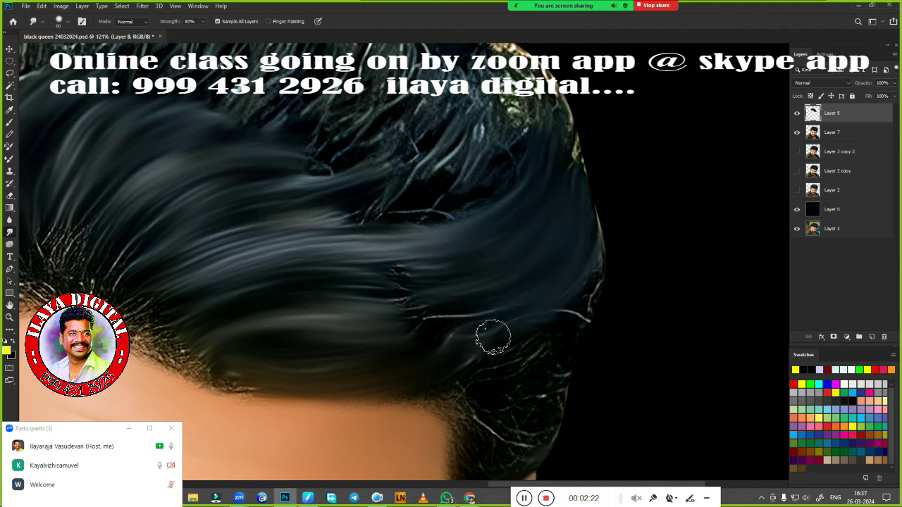
{"action": "left_click_drag", "start_coordinate": [472, 295], "coordinate": [585, 282]}
{"action": "mouse_move", "coordinate": [422, 236]}
{"action": "left_mouse_down"}
{"action": "mouse_move", "coordinate": [489, 272]}
{"action": "mouse_move", "coordinate": [427, 342]}
{"action": "mouse_move", "coordinate": [814, 201]}
{"action": "left_mouse_up"}
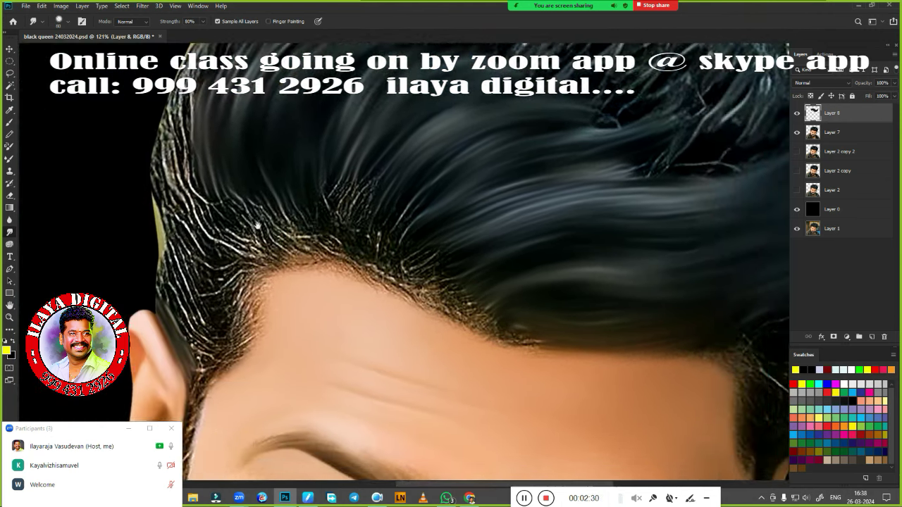
Step: Lighten background Layer 0 to gray with Hue/Saturation, then return to Layer 8
{"action": "key", "text": "ctrl+0"}
{"action": "left_click", "coordinate": [824, 209]}
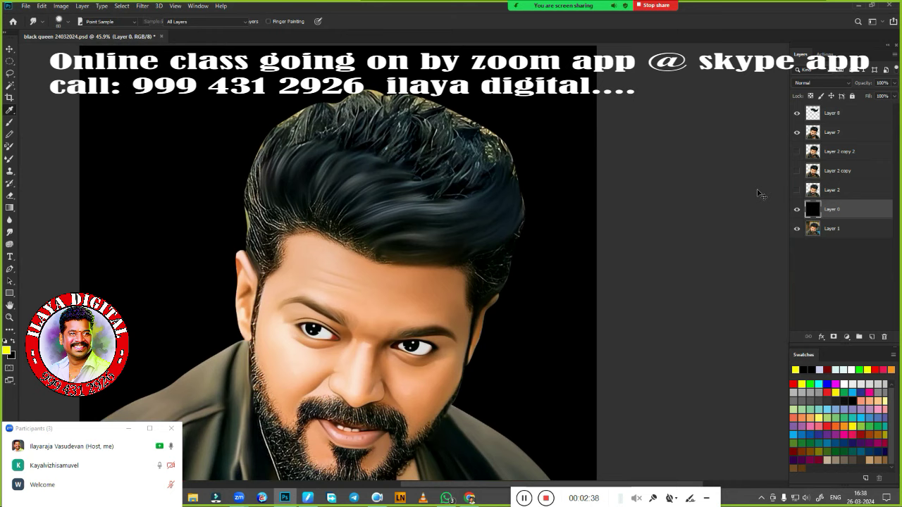
{"action": "key", "text": "ctrl+u"}
{"action": "left_click", "coordinate": [804, 107]}
{"action": "left_click", "coordinate": [831, 113]}
Step: Soften the hairline above the forehead, the dark strands above the ear, and bright temple strands
{"action": "scroll", "coordinate": [369, 247], "scroll_direction": "up", "scroll_amount": 5}
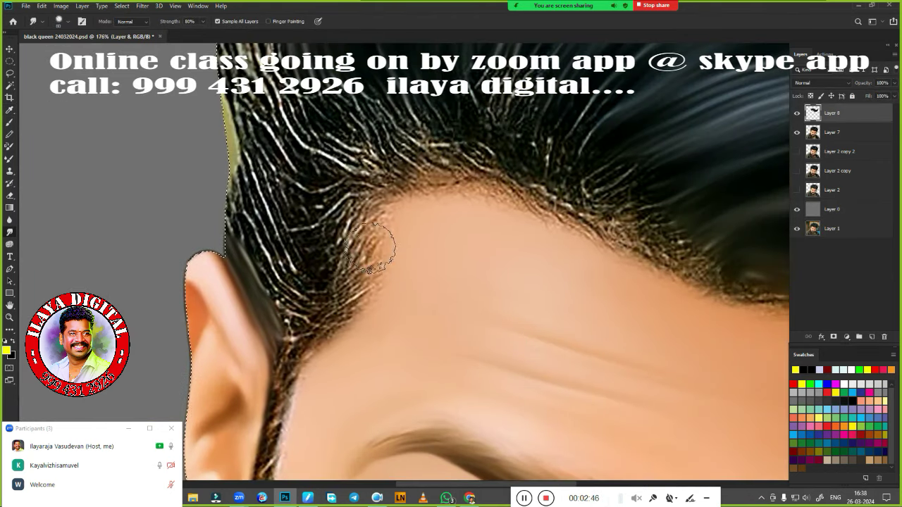
{"action": "mouse_move", "coordinate": [372, 198]}
{"action": "left_mouse_down"}
{"action": "mouse_move", "coordinate": [356, 261]}
{"action": "mouse_move", "coordinate": [382, 282]}
{"action": "mouse_move", "coordinate": [363, 324]}
{"action": "left_mouse_up"}
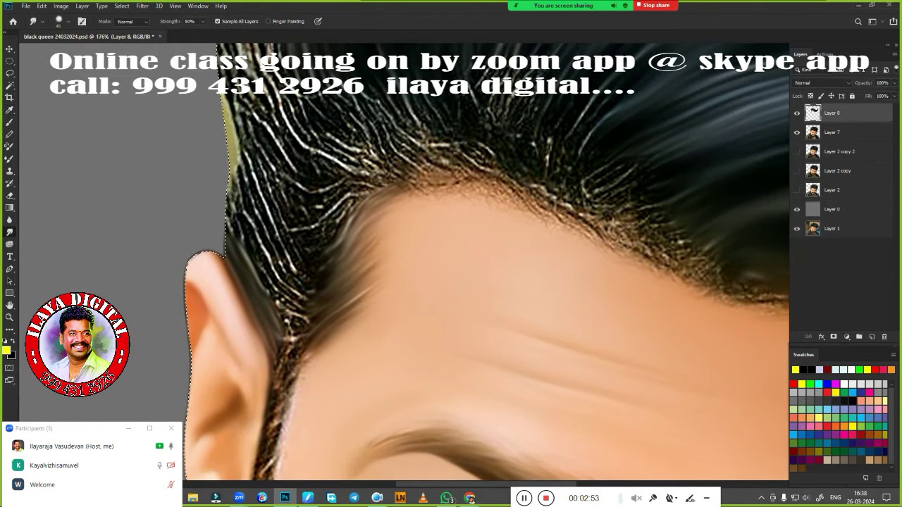
{"action": "mouse_move", "coordinate": [261, 275]}
{"action": "left_mouse_down"}
{"action": "mouse_move", "coordinate": [298, 311]}
{"action": "mouse_move", "coordinate": [209, 195]}
{"action": "mouse_move", "coordinate": [240, 106]}
{"action": "left_mouse_up"}
{"action": "mouse_move", "coordinate": [239, 141]}
{"action": "left_mouse_down"}
{"action": "mouse_move", "coordinate": [338, 183]}
{"action": "mouse_move", "coordinate": [263, 256]}
{"action": "mouse_move", "coordinate": [310, 272]}
{"action": "left_mouse_up"}
{"action": "left_click_drag", "start_coordinate": [380, 169], "coordinate": [292, 264]}
{"action": "left_click_drag", "start_coordinate": [331, 219], "coordinate": [275, 176]}
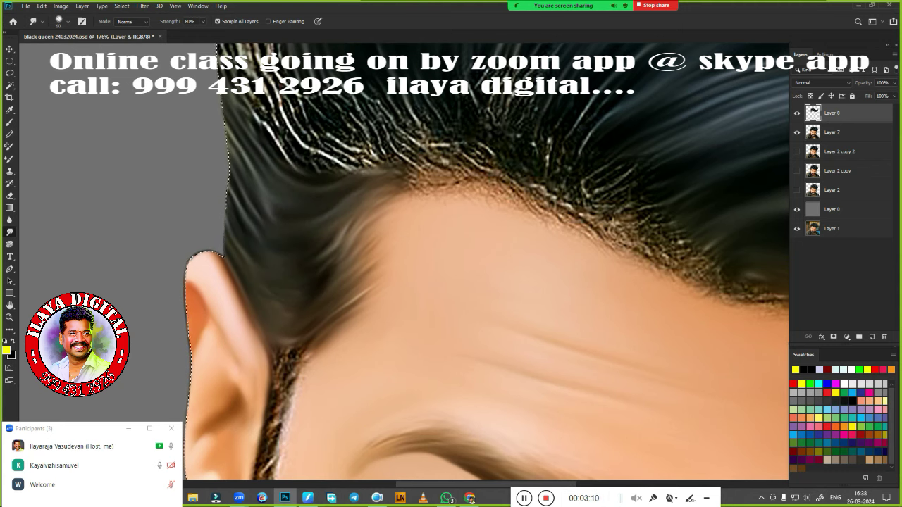
{"action": "mouse_move", "coordinate": [275, 212]}
{"action": "left_mouse_down"}
{"action": "mouse_move", "coordinate": [294, 289]}
{"action": "mouse_move", "coordinate": [282, 380]}
{"action": "left_mouse_up"}
Step: Rework the temple hair and smooth the frizzy, speckled hairline edge across the forehead
{"action": "scroll", "coordinate": [243, 227], "scroll_direction": "up", "scroll_amount": 5}
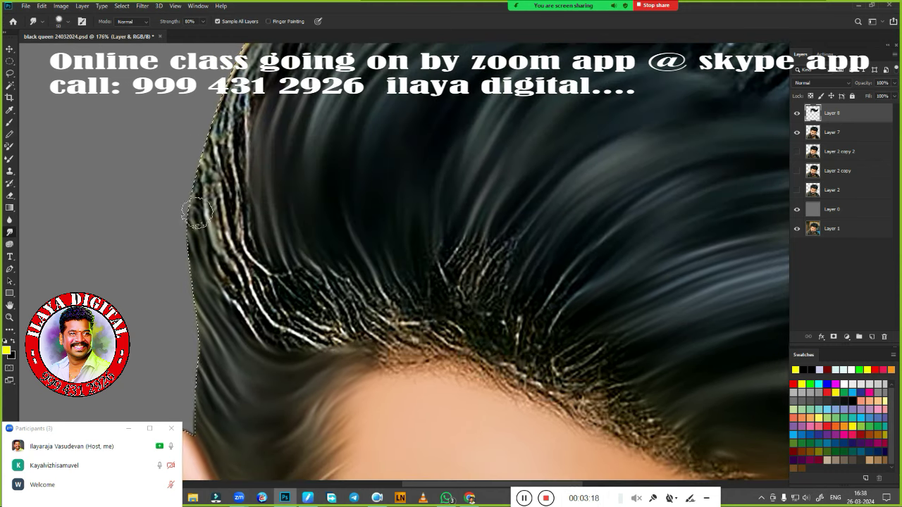
{"action": "mouse_move", "coordinate": [232, 106]}
{"action": "left_mouse_down"}
{"action": "mouse_move", "coordinate": [243, 226]}
{"action": "mouse_move", "coordinate": [241, 202]}
{"action": "mouse_move", "coordinate": [212, 272]}
{"action": "mouse_move", "coordinate": [317, 338]}
{"action": "left_mouse_up"}
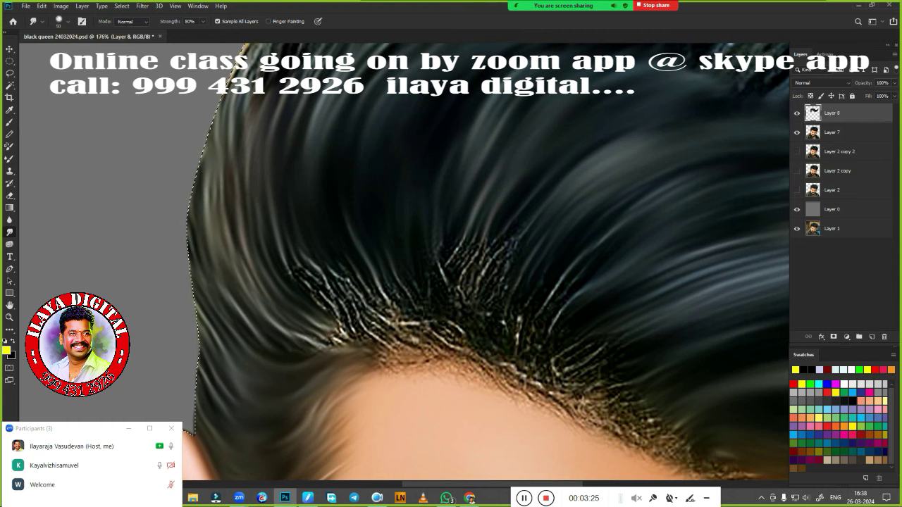
{"action": "mouse_move", "coordinate": [388, 320]}
{"action": "left_mouse_down"}
{"action": "mouse_move", "coordinate": [212, 252]}
{"action": "mouse_move", "coordinate": [322, 171]}
{"action": "mouse_move", "coordinate": [381, 187]}
{"action": "mouse_move", "coordinate": [429, 233]}
{"action": "mouse_move", "coordinate": [429, 308]}
{"action": "mouse_move", "coordinate": [498, 336]}
{"action": "mouse_move", "coordinate": [275, 264]}
{"action": "left_mouse_up"}
{"action": "left_click_drag", "start_coordinate": [212, 281], "coordinate": [486, 345]}
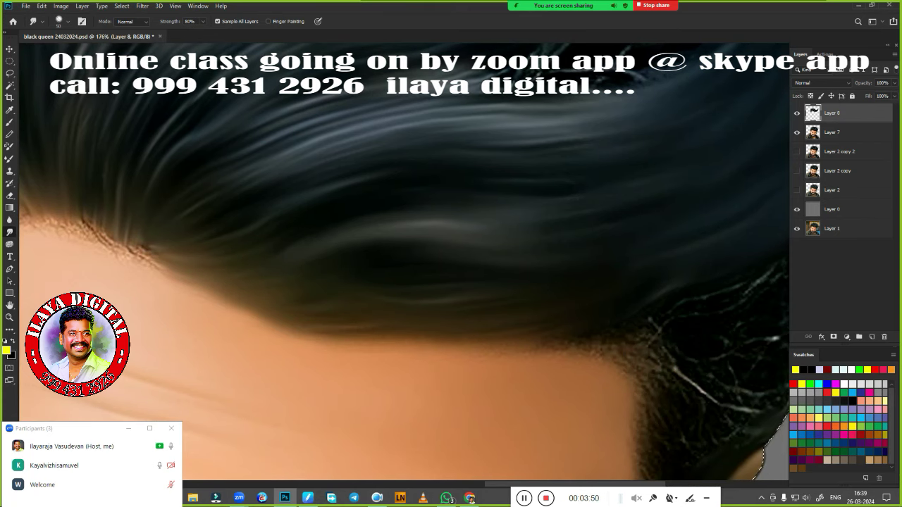
{"action": "left_click_drag", "start_coordinate": [667, 374], "coordinate": [308, 274]}
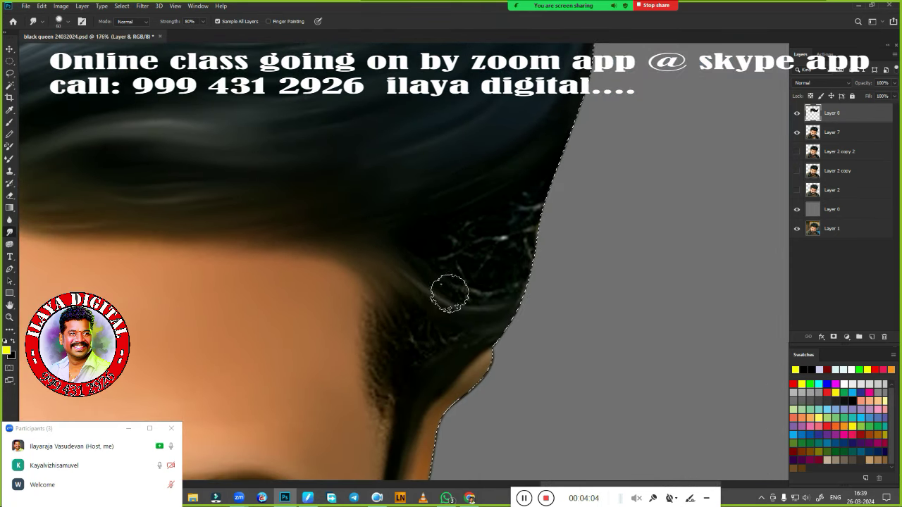
{"action": "mouse_move", "coordinate": [447, 291]}
{"action": "left_mouse_down"}
{"action": "mouse_move", "coordinate": [485, 268]}
{"action": "mouse_move", "coordinate": [468, 345]}
{"action": "left_mouse_up"}
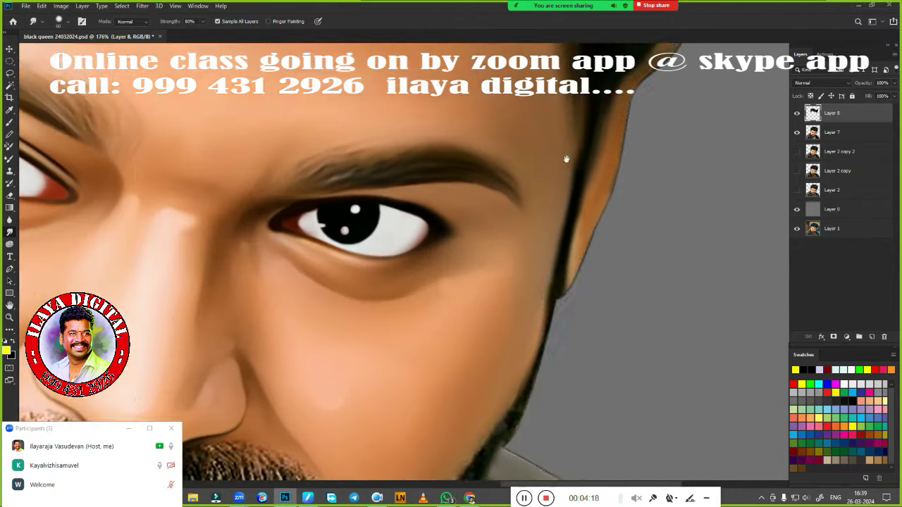
{"action": "left_click_drag", "start_coordinate": [559, 176], "coordinate": [272, 302]}
{"action": "left_click_drag", "start_coordinate": [226, 281], "coordinate": [468, 354]}
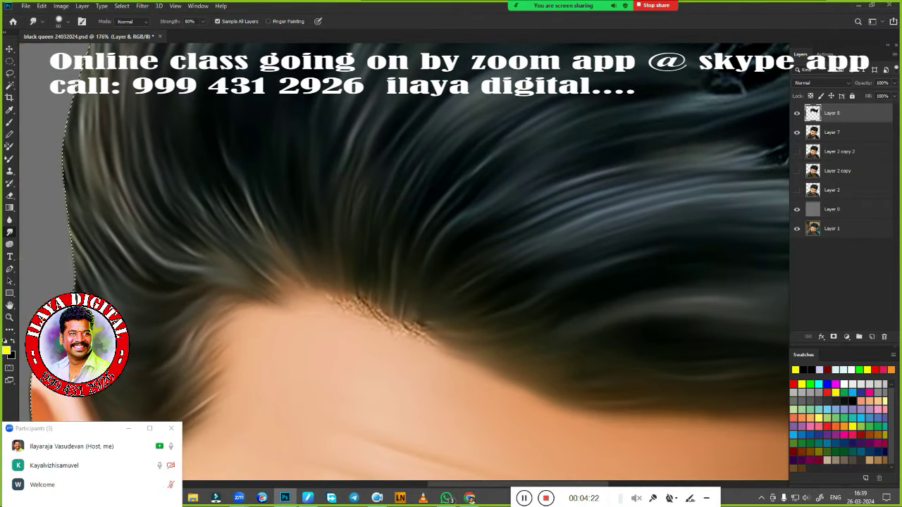
Step: Smear the bright, messy crown and top-edge strands into smooth dark streaks on Layer 8
{"action": "key", "text": "ctrl+0"}
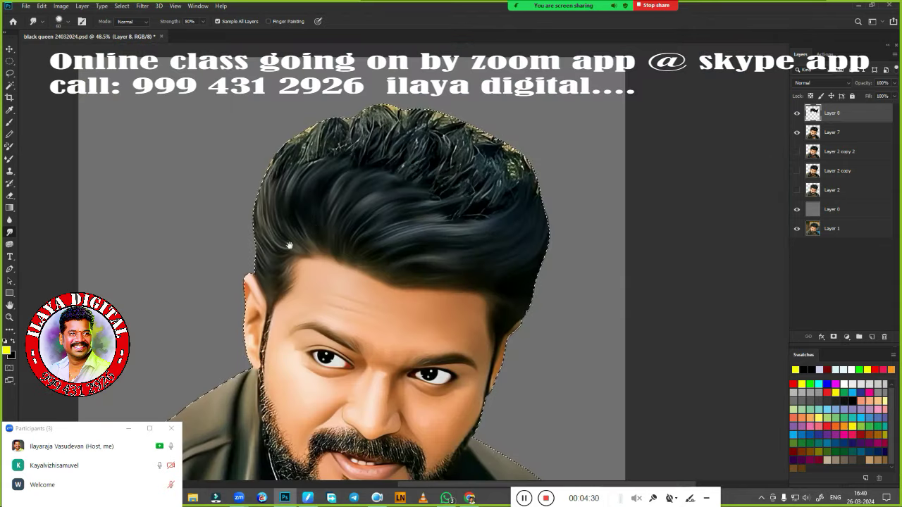
{"action": "scroll", "coordinate": [306, 243], "scroll_direction": "up", "scroll_amount": 3}
{"action": "mouse_move", "coordinate": [395, 211]}
{"action": "left_mouse_down"}
{"action": "mouse_move", "coordinate": [456, 164]}
{"action": "mouse_move", "coordinate": [592, 219]}
{"action": "left_mouse_up"}
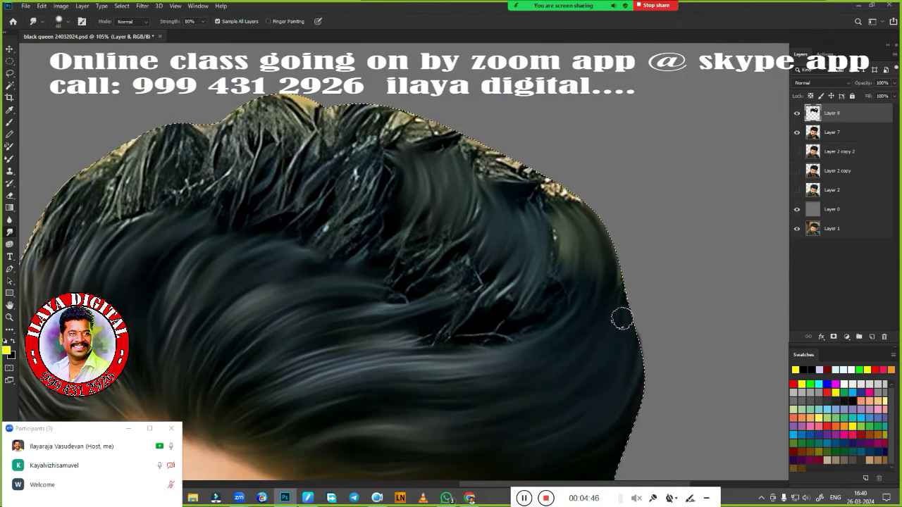
{"action": "left_click_drag", "start_coordinate": [345, 176], "coordinate": [391, 121]}
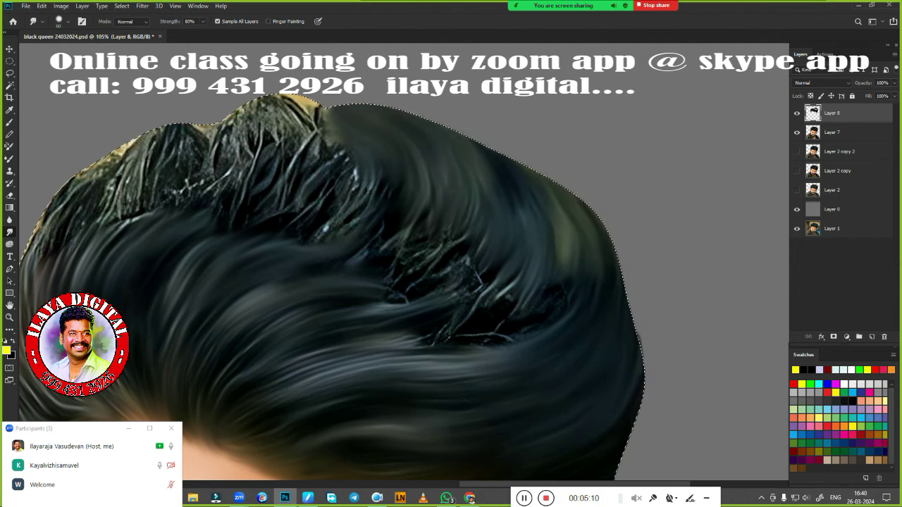
{"action": "left_click_drag", "start_coordinate": [348, 164], "coordinate": [268, 255]}
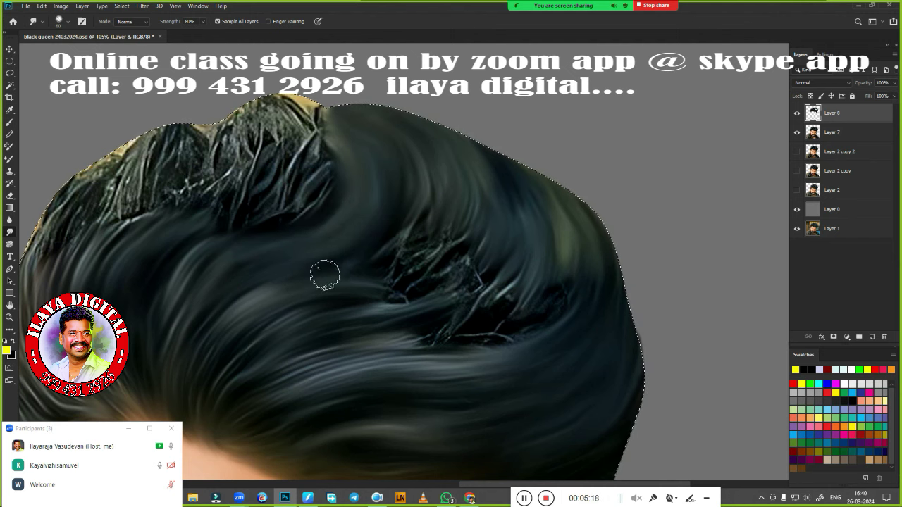
{"action": "mouse_move", "coordinate": [325, 276]}
{"action": "left_mouse_down"}
{"action": "mouse_move", "coordinate": [416, 264]}
{"action": "mouse_move", "coordinate": [472, 275]}
{"action": "mouse_move", "coordinate": [413, 326]}
{"action": "mouse_move", "coordinate": [477, 322]}
{"action": "mouse_move", "coordinate": [583, 279]}
{"action": "left_mouse_up"}
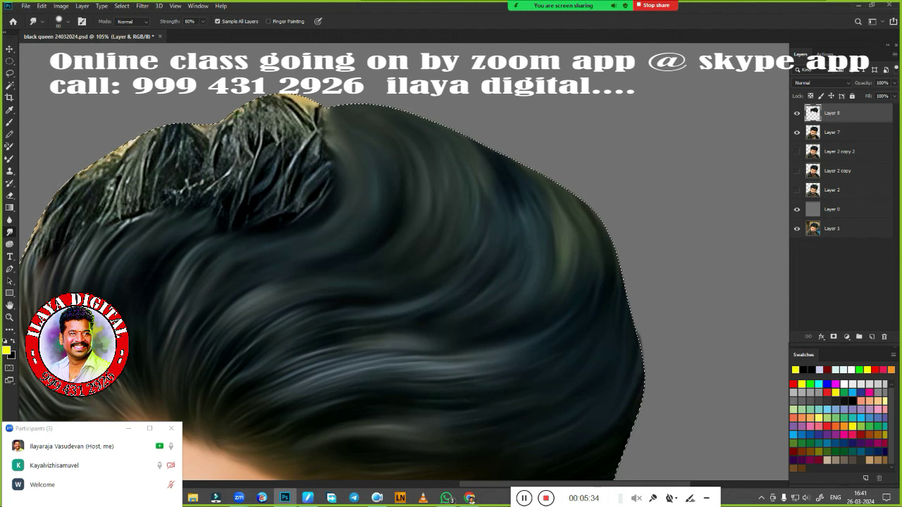
{"action": "left_click_drag", "start_coordinate": [429, 336], "coordinate": [584, 424]}
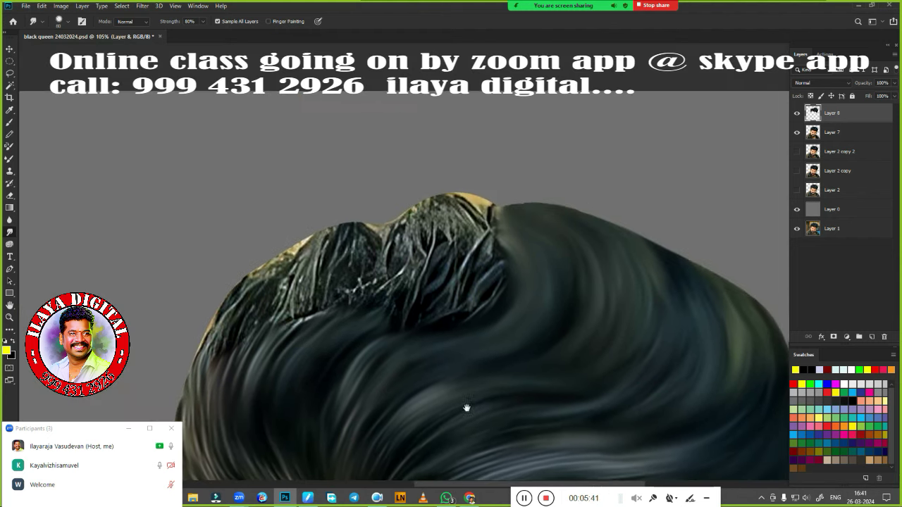
{"action": "mouse_move", "coordinate": [338, 239]}
{"action": "left_mouse_down"}
{"action": "mouse_move", "coordinate": [256, 317]}
{"action": "mouse_move", "coordinate": [352, 268]}
{"action": "mouse_move", "coordinate": [282, 324]}
{"action": "mouse_move", "coordinate": [210, 302]}
{"action": "left_mouse_up"}
{"action": "mouse_move", "coordinate": [437, 218]}
{"action": "left_mouse_down"}
{"action": "mouse_move", "coordinate": [489, 275]}
{"action": "mouse_move", "coordinate": [429, 201]}
{"action": "mouse_move", "coordinate": [374, 204]}
{"action": "left_mouse_up"}
{"action": "mouse_move", "coordinate": [374, 282]}
{"action": "left_mouse_down"}
{"action": "mouse_move", "coordinate": [428, 228]}
{"action": "mouse_move", "coordinate": [486, 282]}
{"action": "mouse_move", "coordinate": [370, 256]}
{"action": "mouse_move", "coordinate": [425, 197]}
{"action": "left_mouse_up"}
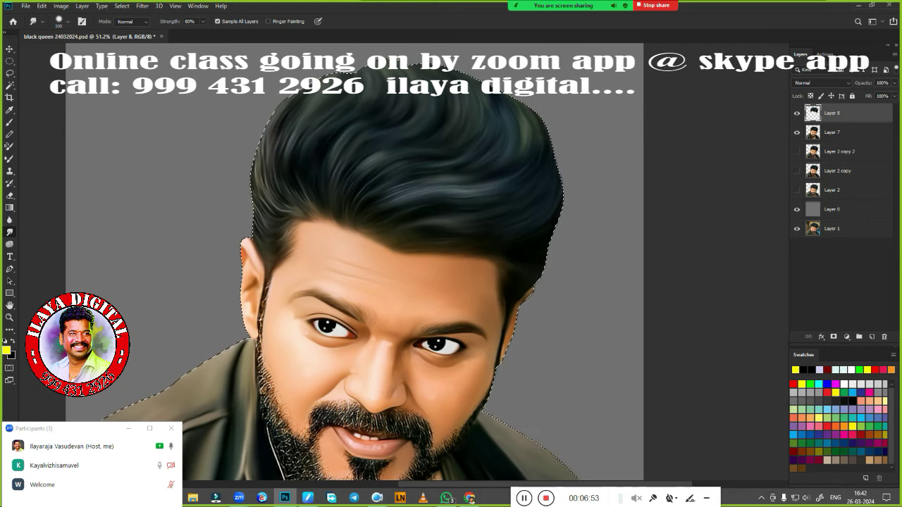
Step: Save the portrait document
{"action": "left_click_drag", "start_coordinate": [392, 245], "coordinate": [448, 54]}
{"action": "key", "text": "ctrl+s"}
{"action": "scroll", "coordinate": [413, 250], "scroll_direction": "up", "scroll_amount": 5}
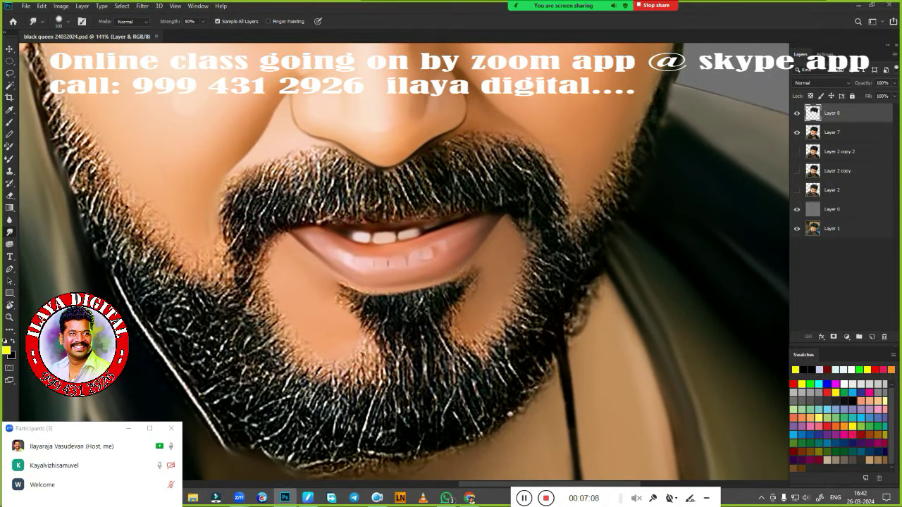
Step: Reduce the Smudge brush size in the brush preset picker
{"action": "right_click", "coordinate": [469, 294]}
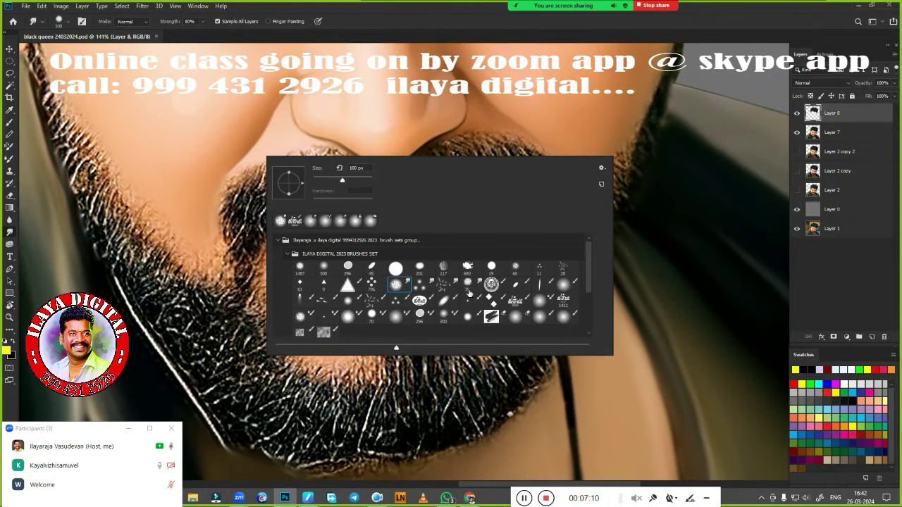
{"action": "double_click", "coordinate": [398, 284]}
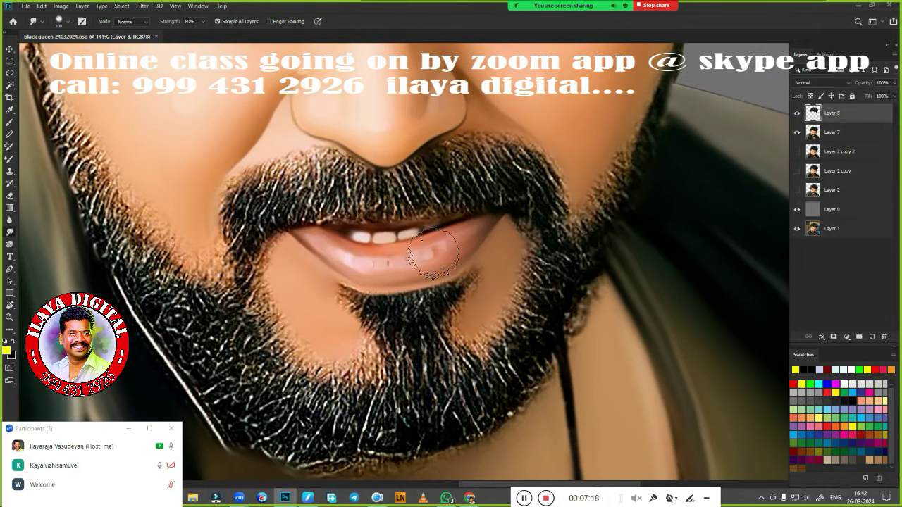
{"action": "scroll", "coordinate": [400, 268], "scroll_direction": "up", "scroll_amount": 2}
{"action": "scroll", "coordinate": [444, 289], "scroll_direction": "down", "scroll_amount": 3}
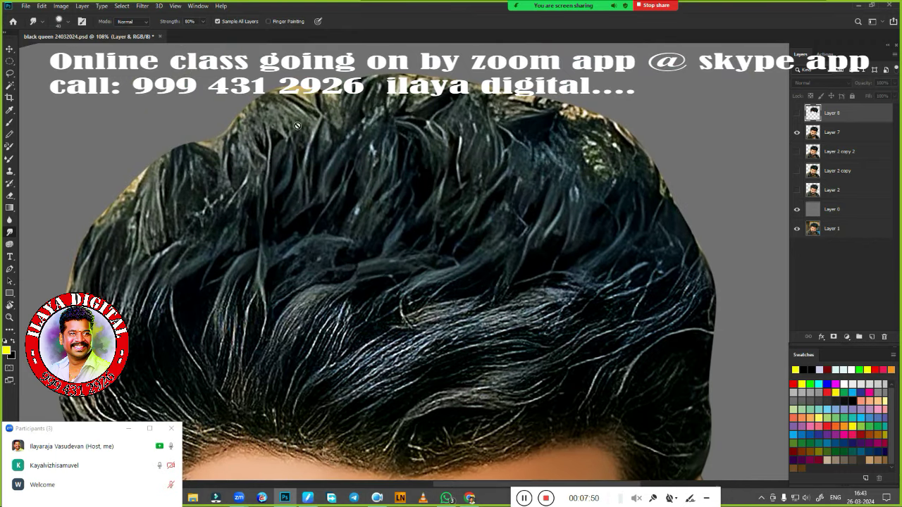
Step: Make Layer 8 visible again to compare the smoothed hair over the face
{"action": "left_click", "coordinate": [796, 112]}
{"action": "scroll", "coordinate": [502, 215], "scroll_direction": "down", "scroll_amount": 2}
{"action": "left_click_drag", "start_coordinate": [502, 216], "coordinate": [503, 201]}
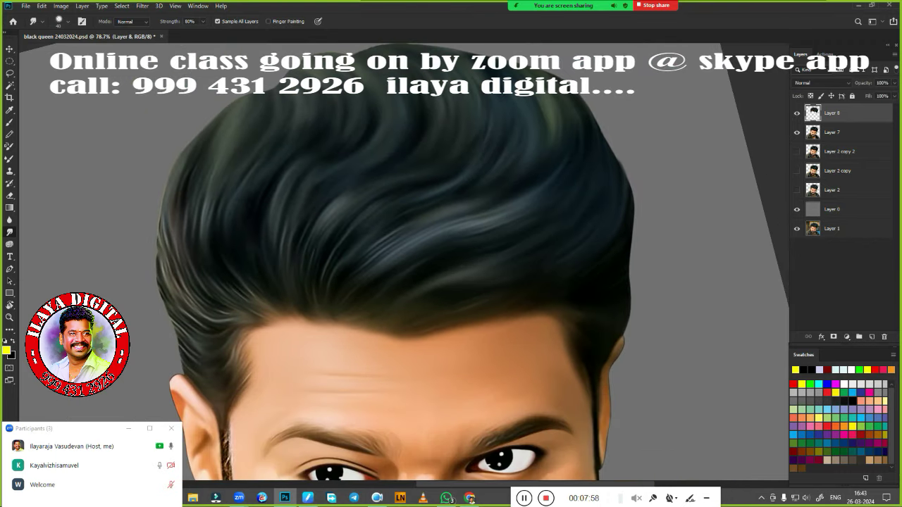
{"action": "scroll", "coordinate": [500, 262], "scroll_direction": "up", "scroll_amount": 3}
{"action": "scroll", "coordinate": [500, 262], "scroll_direction": "up", "scroll_amount": 3}
Step: In full-screen mode, smudge the mustache hairs inward and pull its right tips down over the beard
{"action": "key", "text": "f"}
{"action": "key", "text": "f"}
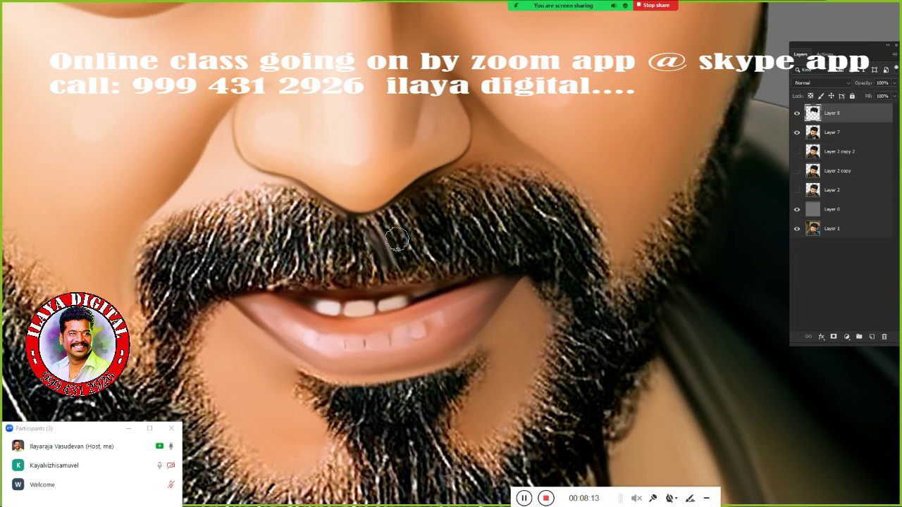
{"action": "mouse_move", "coordinate": [397, 239]}
{"action": "left_mouse_down"}
{"action": "mouse_move", "coordinate": [548, 259]}
{"action": "mouse_move", "coordinate": [592, 226]}
{"action": "left_mouse_up"}
{"action": "mouse_move", "coordinate": [163, 266]}
{"action": "left_mouse_down"}
{"action": "mouse_move", "coordinate": [275, 251]}
{"action": "mouse_move", "coordinate": [330, 257]}
{"action": "left_mouse_up"}
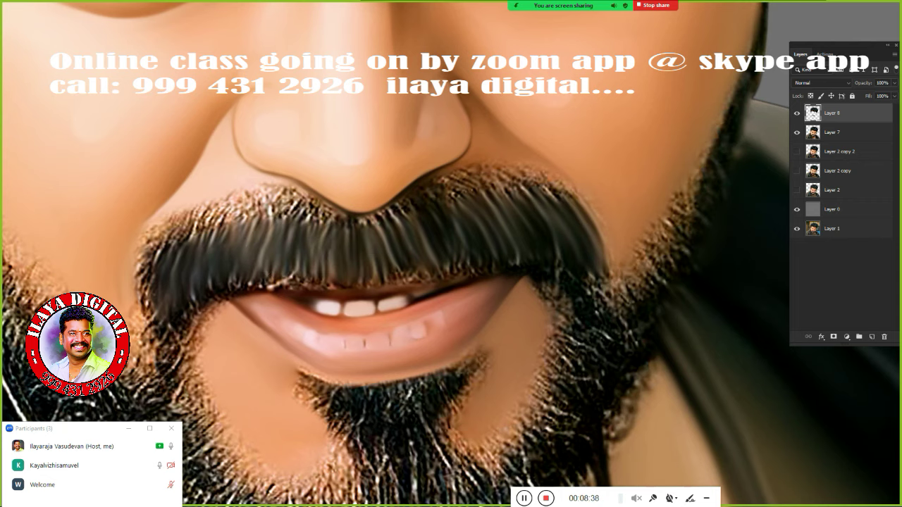
{"action": "left_click", "coordinate": [508, 280]}
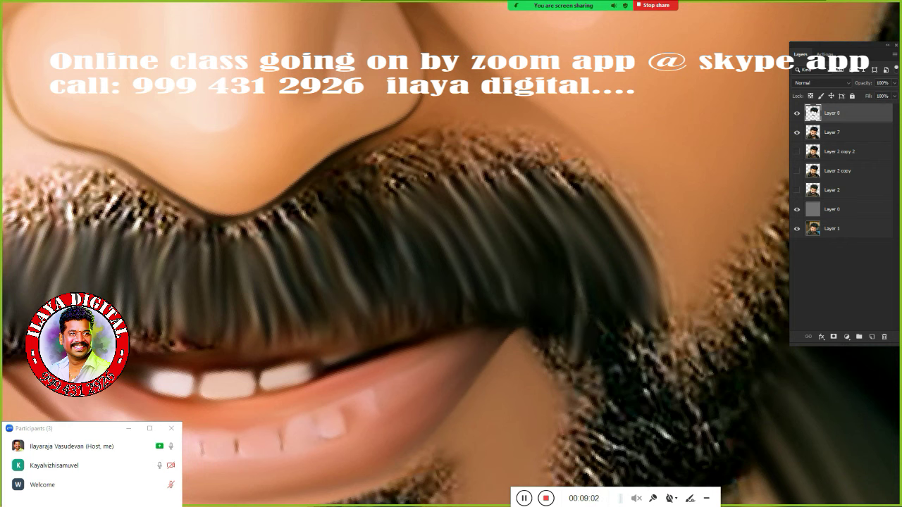
{"action": "mouse_move", "coordinate": [538, 310]}
{"action": "left_mouse_down"}
{"action": "mouse_move", "coordinate": [564, 384]}
{"action": "mouse_move", "coordinate": [650, 362]}
{"action": "mouse_move", "coordinate": [669, 395]}
{"action": "left_mouse_up"}
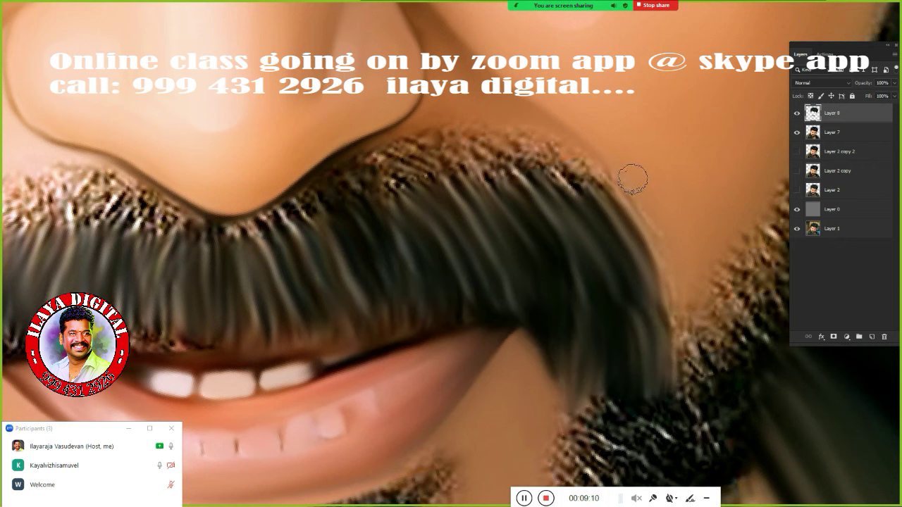
{"action": "left_click_drag", "start_coordinate": [608, 373], "coordinate": [591, 431]}
{"action": "left_click_drag", "start_coordinate": [637, 365], "coordinate": [669, 440]}
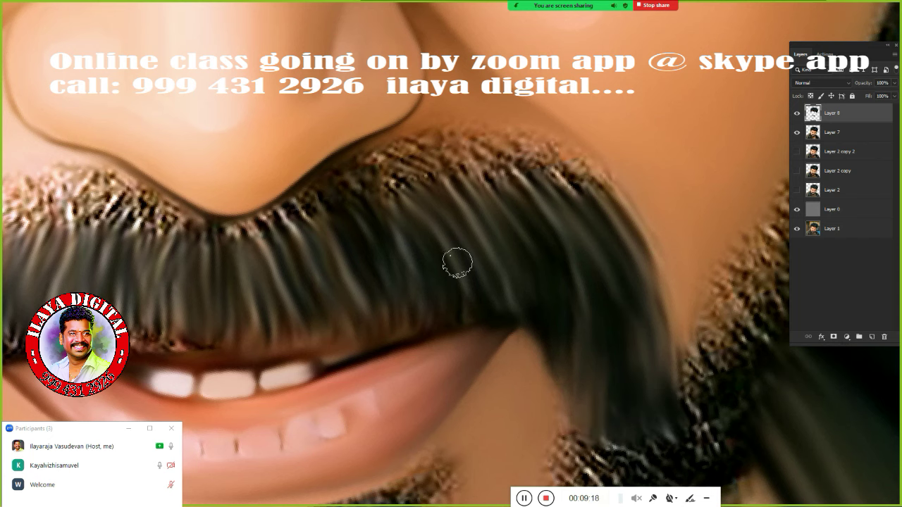
Step: Smooth the mustache's upper, left and lower speckled edges into dark hair streaks
{"action": "mouse_move", "coordinate": [247, 242]}
{"action": "left_mouse_down"}
{"action": "mouse_move", "coordinate": [281, 257]}
{"action": "mouse_move", "coordinate": [346, 197]}
{"action": "mouse_move", "coordinate": [419, 191]}
{"action": "mouse_move", "coordinate": [476, 155]}
{"action": "mouse_move", "coordinate": [549, 161]}
{"action": "mouse_move", "coordinate": [613, 194]}
{"action": "left_mouse_up"}
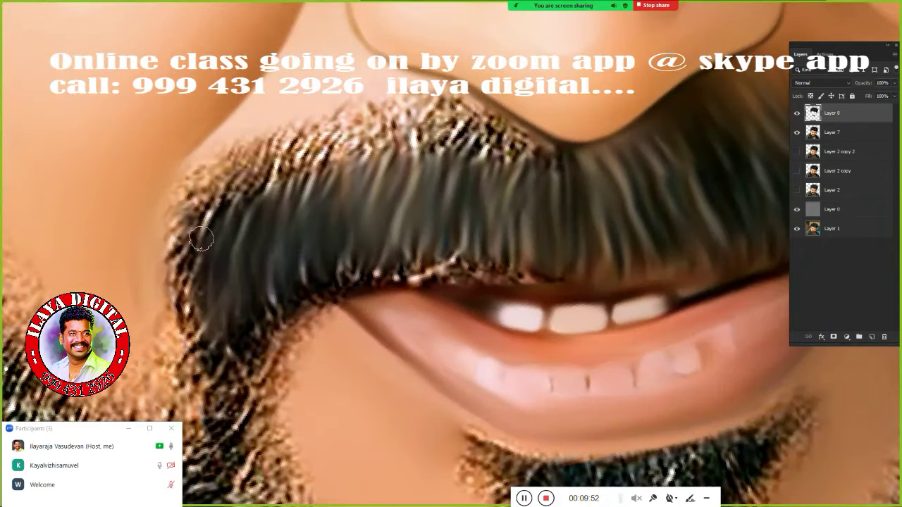
{"action": "mouse_move", "coordinate": [201, 227]}
{"action": "left_mouse_down"}
{"action": "mouse_move", "coordinate": [189, 344]}
{"action": "mouse_move", "coordinate": [226, 395]}
{"action": "mouse_move", "coordinate": [263, 362]}
{"action": "mouse_move", "coordinate": [307, 298]}
{"action": "mouse_move", "coordinate": [278, 384]}
{"action": "left_mouse_up"}
{"action": "mouse_move", "coordinate": [337, 282]}
{"action": "left_mouse_down"}
{"action": "mouse_move", "coordinate": [373, 258]}
{"action": "mouse_move", "coordinate": [448, 234]}
{"action": "mouse_move", "coordinate": [564, 273]}
{"action": "left_mouse_up"}
{"action": "scroll", "coordinate": [461, 251], "scroll_direction": "up", "scroll_amount": 3}
{"action": "mouse_move", "coordinate": [252, 312]}
{"action": "left_mouse_down"}
{"action": "mouse_move", "coordinate": [155, 282]}
{"action": "mouse_move", "coordinate": [211, 211]}
{"action": "mouse_move", "coordinate": [262, 276]}
{"action": "mouse_move", "coordinate": [331, 204]}
{"action": "mouse_move", "coordinate": [509, 226]}
{"action": "mouse_move", "coordinate": [444, 233]}
{"action": "left_mouse_up"}
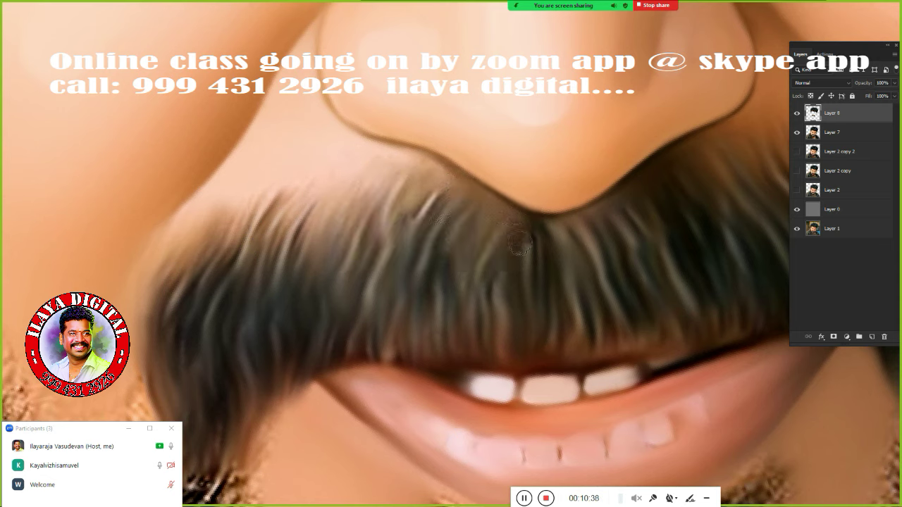
{"action": "mouse_move", "coordinate": [140, 313]}
{"action": "left_mouse_down"}
{"action": "mouse_move", "coordinate": [282, 211]}
{"action": "mouse_move", "coordinate": [352, 204]}
{"action": "left_mouse_up"}
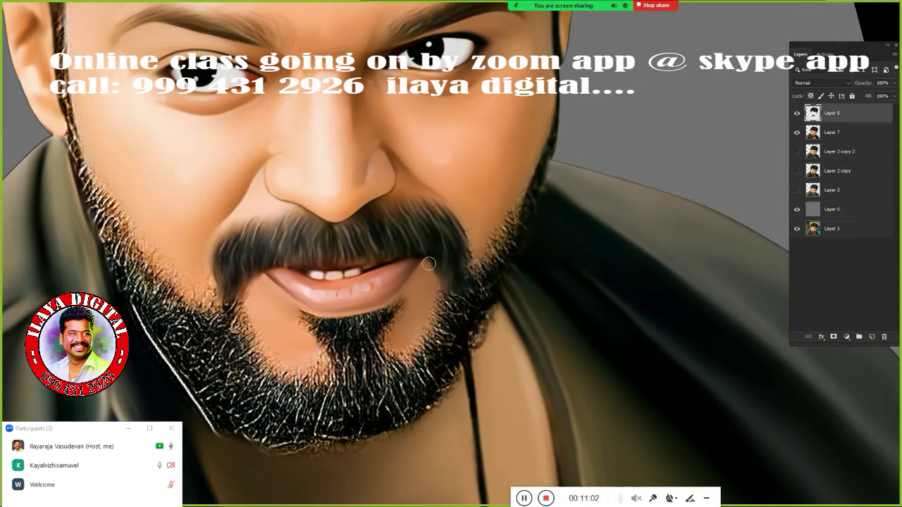
Step: Smudge the left and right chin beard edges into smooth diagonal streaks
{"action": "scroll", "coordinate": [493, 324], "scroll_direction": "up", "scroll_amount": 2}
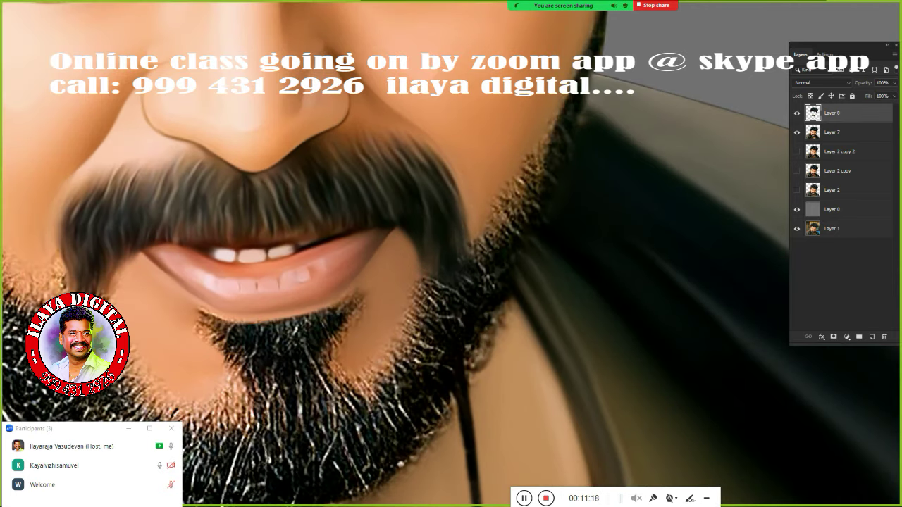
{"action": "scroll", "coordinate": [416, 250], "scroll_direction": "down", "scroll_amount": 5}
{"action": "scroll", "coordinate": [418, 281], "scroll_direction": "up", "scroll_amount": 5}
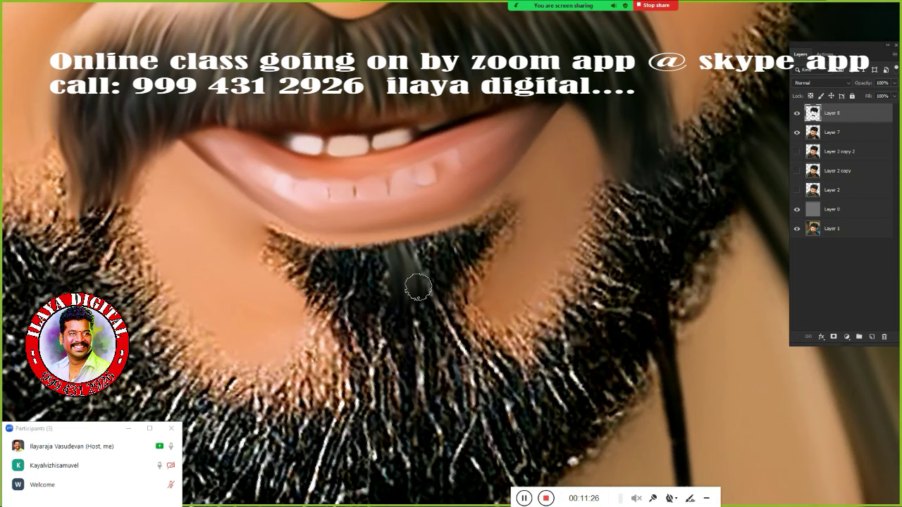
{"action": "left_click_drag", "start_coordinate": [418, 287], "coordinate": [525, 225]}
{"action": "mouse_move", "coordinate": [271, 236]}
{"action": "left_mouse_down"}
{"action": "mouse_move", "coordinate": [291, 299]}
{"action": "mouse_move", "coordinate": [374, 281]}
{"action": "mouse_move", "coordinate": [413, 246]}
{"action": "mouse_move", "coordinate": [468, 282]}
{"action": "left_mouse_up"}
{"action": "scroll", "coordinate": [469, 282], "scroll_direction": "down", "scroll_amount": 3}
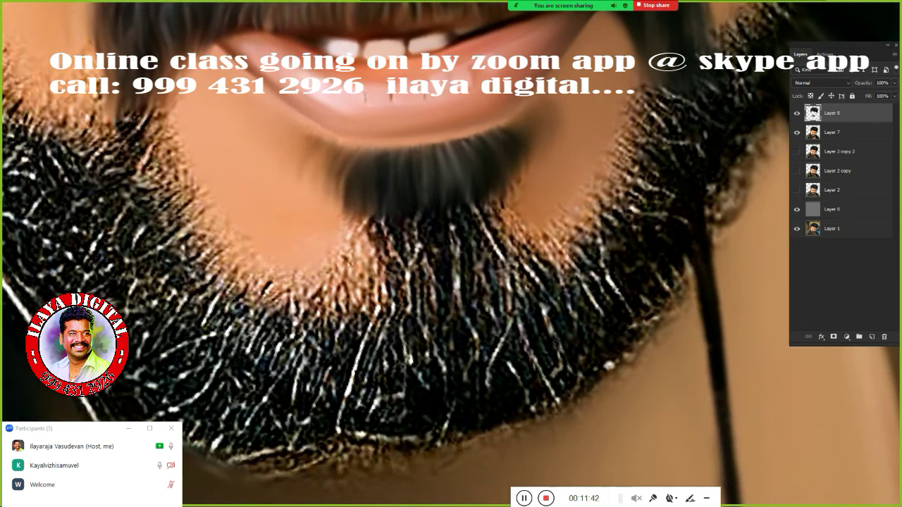
{"action": "mouse_move", "coordinate": [134, 160]}
{"action": "left_mouse_down"}
{"action": "mouse_move", "coordinate": [106, 106]}
{"action": "mouse_move", "coordinate": [165, 173]}
{"action": "mouse_move", "coordinate": [151, 168]}
{"action": "left_mouse_up"}
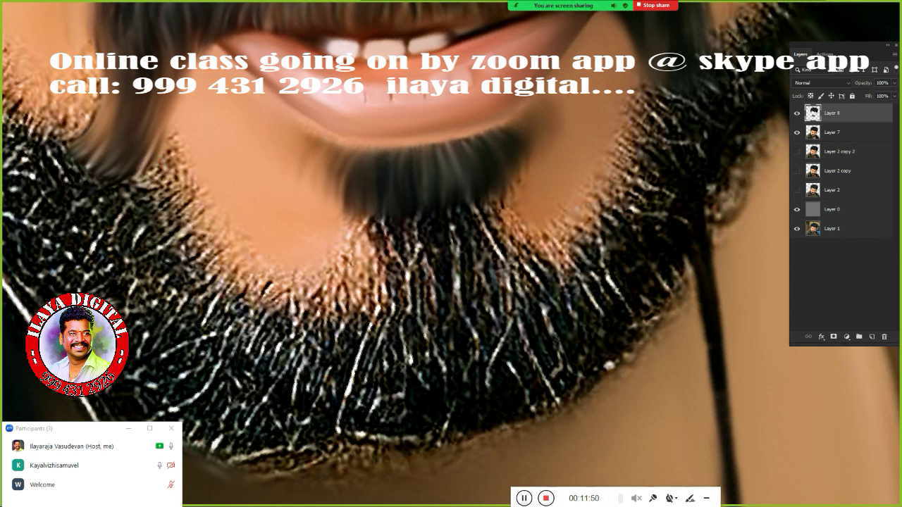
{"action": "mouse_move", "coordinate": [106, 204]}
{"action": "left_mouse_down"}
{"action": "mouse_move", "coordinate": [211, 282]}
{"action": "mouse_move", "coordinate": [257, 282]}
{"action": "mouse_move", "coordinate": [317, 366]}
{"action": "mouse_move", "coordinate": [282, 310]}
{"action": "left_mouse_up"}
Step: Smooth the beard below the lip, the jagged upper band, and the right edge
{"action": "mouse_move", "coordinate": [331, 366]}
{"action": "left_mouse_down"}
{"action": "mouse_move", "coordinate": [353, 288]}
{"action": "mouse_move", "coordinate": [402, 373]}
{"action": "mouse_move", "coordinate": [467, 256]}
{"action": "mouse_move", "coordinate": [389, 271]}
{"action": "mouse_move", "coordinate": [458, 233]}
{"action": "mouse_move", "coordinate": [508, 155]}
{"action": "mouse_move", "coordinate": [535, 133]}
{"action": "mouse_move", "coordinate": [558, 184]}
{"action": "left_mouse_up"}
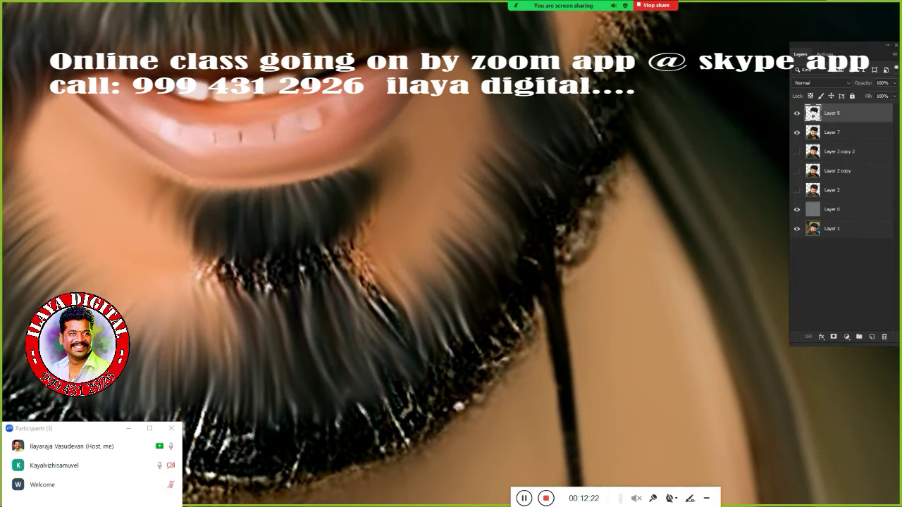
{"action": "mouse_move", "coordinate": [198, 236]}
{"action": "left_mouse_down"}
{"action": "mouse_move", "coordinate": [352, 268]}
{"action": "mouse_move", "coordinate": [338, 284]}
{"action": "mouse_move", "coordinate": [204, 314]}
{"action": "left_mouse_up"}
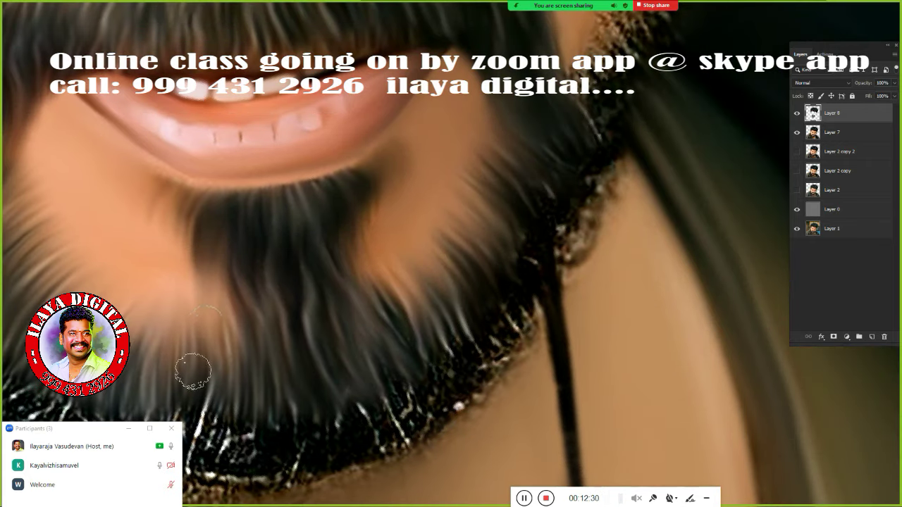
{"action": "left_click_drag", "start_coordinate": [192, 372], "coordinate": [382, 283]}
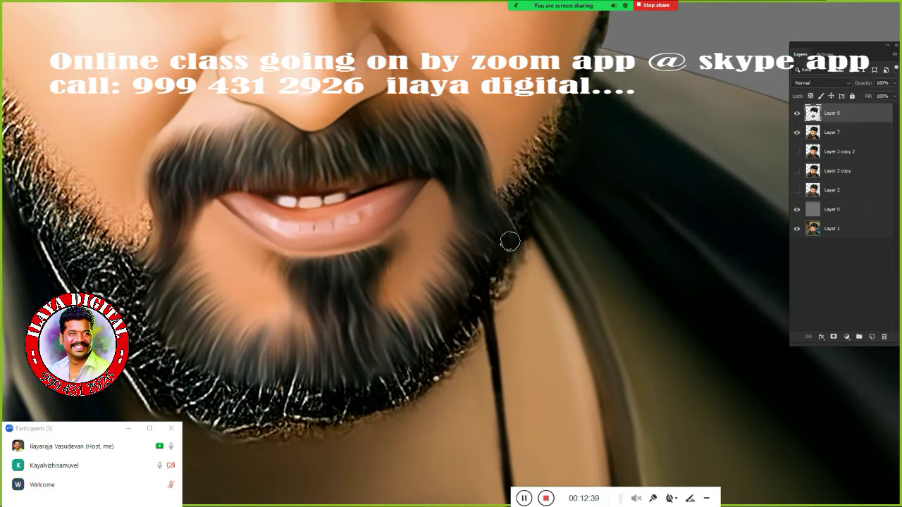
{"action": "mouse_move", "coordinate": [503, 237]}
{"action": "left_mouse_down"}
{"action": "mouse_move", "coordinate": [502, 310]}
{"action": "mouse_move", "coordinate": [472, 334]}
{"action": "left_mouse_up"}
{"action": "scroll", "coordinate": [219, 293], "scroll_direction": "up", "scroll_amount": 2}
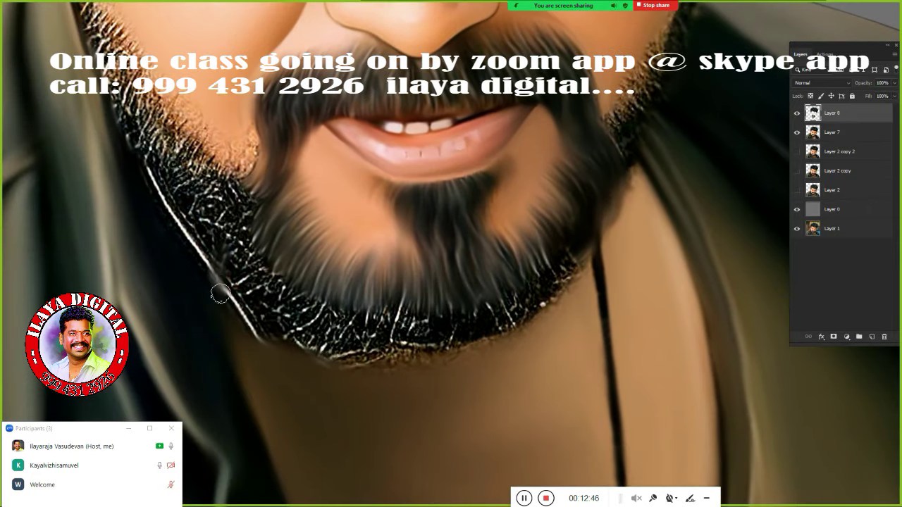
{"action": "mouse_move", "coordinate": [220, 293]}
{"action": "left_mouse_down"}
{"action": "mouse_move", "coordinate": [264, 331]}
{"action": "mouse_move", "coordinate": [317, 352]}
{"action": "mouse_move", "coordinate": [284, 352]}
{"action": "left_mouse_up"}
Step: Rework the right and lower beard edges near the chin and the speckled lower-left area
{"action": "scroll", "coordinate": [283, 352], "scroll_direction": "up", "scroll_amount": 2}
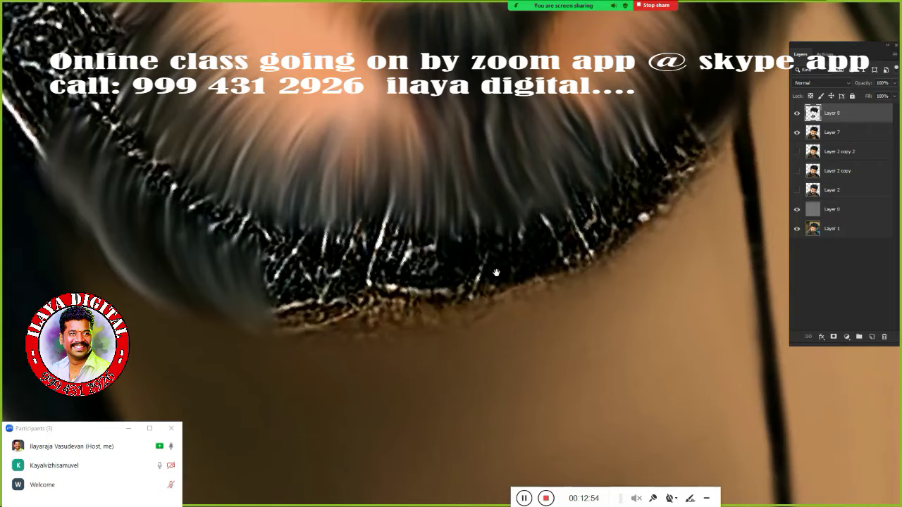
{"action": "mouse_move", "coordinate": [662, 134]}
{"action": "left_mouse_down"}
{"action": "mouse_move", "coordinate": [676, 153]}
{"action": "mouse_move", "coordinate": [580, 161]}
{"action": "mouse_move", "coordinate": [503, 247]}
{"action": "left_mouse_up"}
{"action": "left_click_drag", "start_coordinate": [627, 141], "coordinate": [606, 239]}
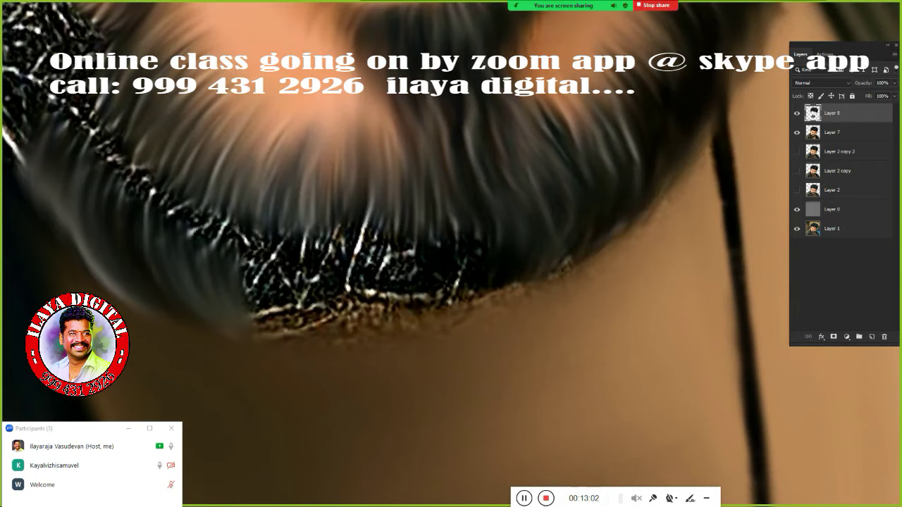
{"action": "mouse_move", "coordinate": [240, 254]}
{"action": "left_mouse_down"}
{"action": "mouse_move", "coordinate": [308, 211]}
{"action": "mouse_move", "coordinate": [414, 243]}
{"action": "mouse_move", "coordinate": [494, 303]}
{"action": "mouse_move", "coordinate": [376, 322]}
{"action": "left_mouse_up"}
{"action": "scroll", "coordinate": [489, 331], "scroll_direction": "down", "scroll_amount": 3}
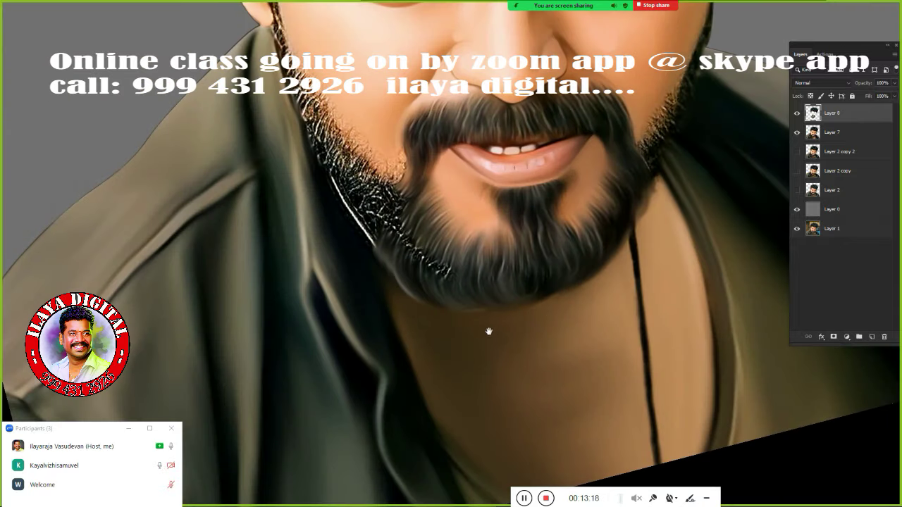
{"action": "scroll", "coordinate": [489, 331], "scroll_direction": "up", "scroll_amount": 2}
Step: Darken and smooth the lower-right beard edge down to the chin bottom
{"action": "mouse_move", "coordinate": [620, 239]}
{"action": "left_mouse_down"}
{"action": "mouse_move", "coordinate": [580, 302]}
{"action": "mouse_move", "coordinate": [479, 331]}
{"action": "left_mouse_up"}
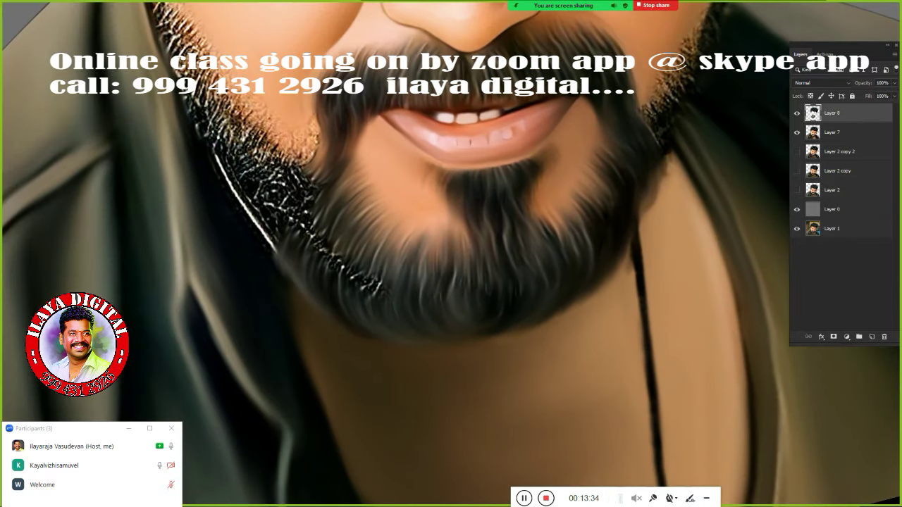
{"action": "mouse_move", "coordinate": [303, 172]}
{"action": "left_mouse_down"}
{"action": "mouse_move", "coordinate": [331, 282]}
{"action": "mouse_move", "coordinate": [383, 281]}
{"action": "left_mouse_up"}
{"action": "mouse_move", "coordinate": [617, 261]}
{"action": "left_mouse_down"}
{"action": "mouse_move", "coordinate": [559, 307]}
{"action": "mouse_move", "coordinate": [456, 339]}
{"action": "left_mouse_up"}
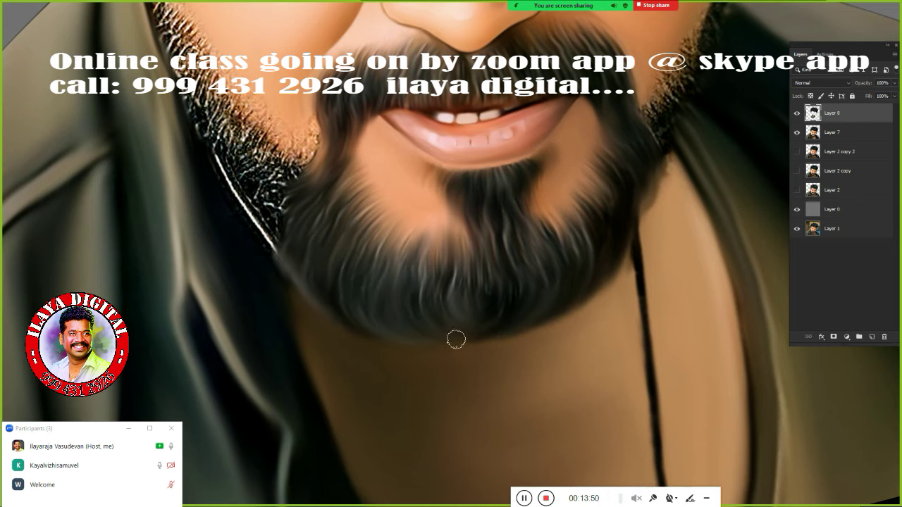
{"action": "left_click_drag", "start_coordinate": [625, 274], "coordinate": [599, 296]}
Step: Toggle Layer 8 and hide Layer 7 to compare the beard before and after smudging
{"action": "key", "text": "ctrl+0"}
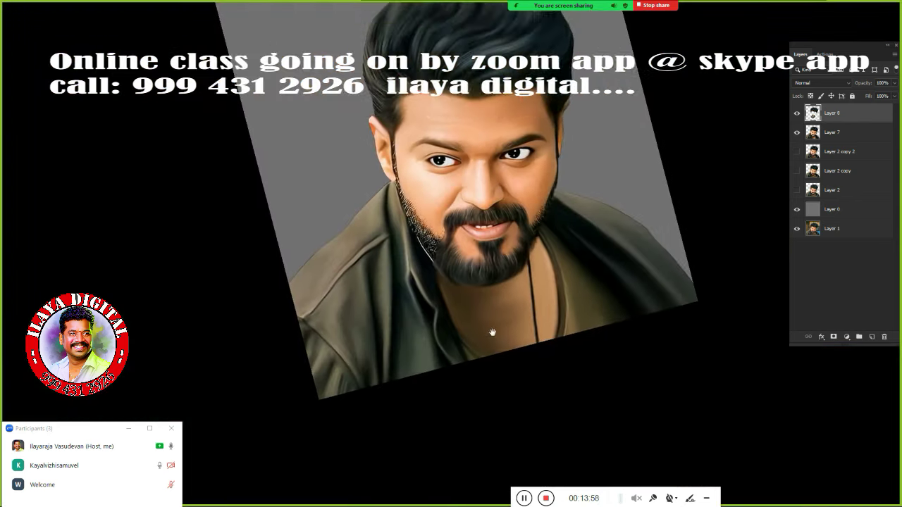
{"action": "left_click", "coordinate": [796, 114]}
{"action": "left_click", "coordinate": [797, 114]}
{"action": "key", "text": "ctrl+alt+0"}
{"action": "left_click", "coordinate": [797, 114]}
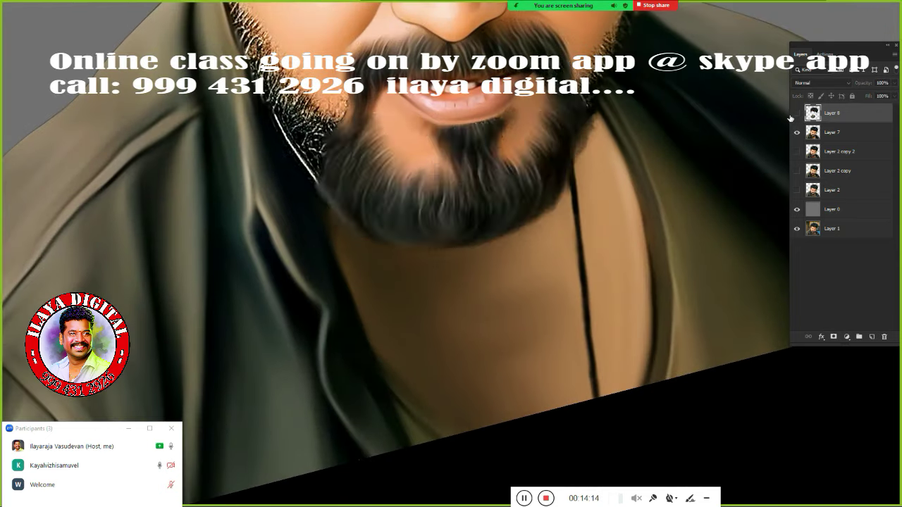
{"action": "left_click", "coordinate": [796, 131]}
{"action": "key", "text": "ctrl+0"}
Step: Show Layer 2, Layer 7 and Layer 8 again so the painted beard sits on top
{"action": "left_click", "coordinate": [796, 189]}
{"action": "key", "text": "ctrl+alt+0"}
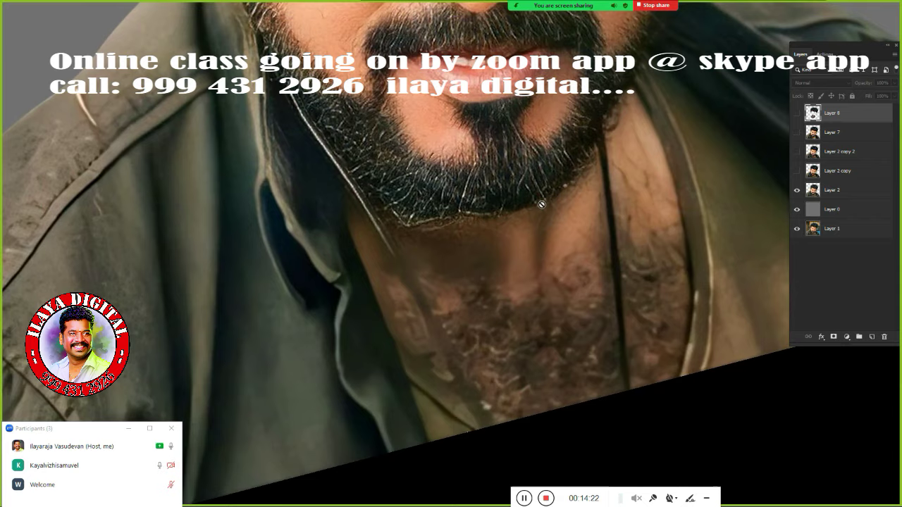
{"action": "key", "text": "ctrl+0"}
{"action": "left_click", "coordinate": [796, 132]}
{"action": "key", "text": "ctrl+plus"}
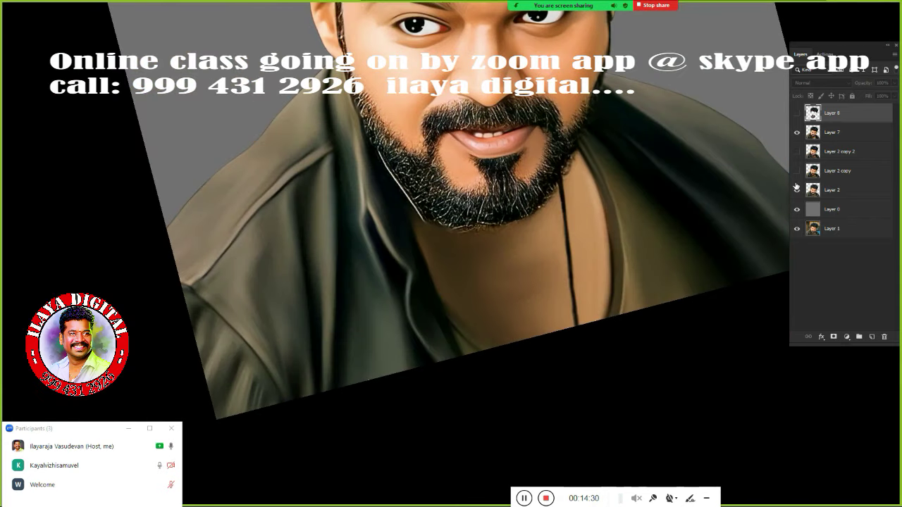
{"action": "left_click", "coordinate": [797, 112]}
{"action": "left_click", "coordinate": [481, 243]}
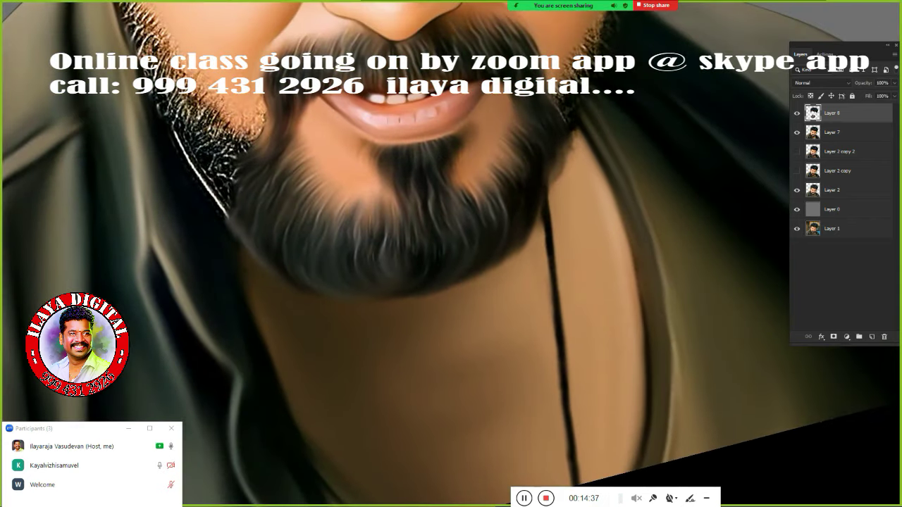
{"action": "key", "text": "ctrl+minus"}
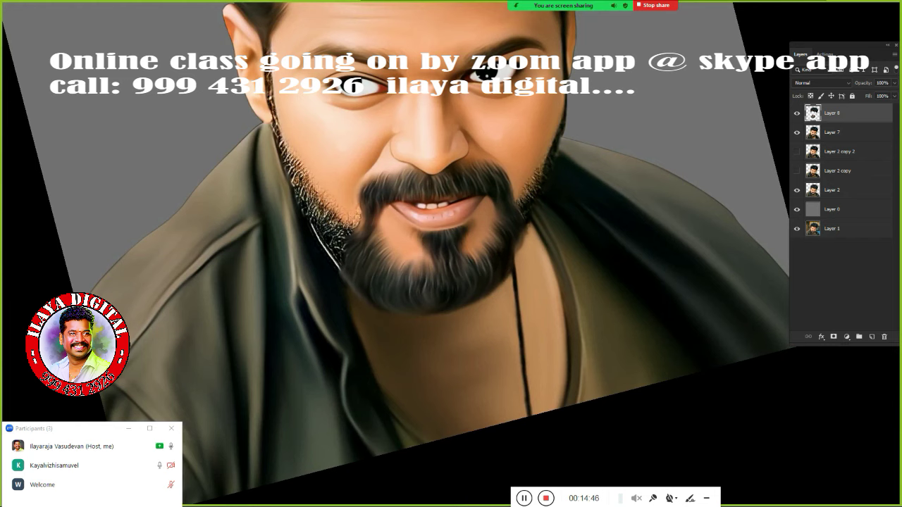
Step: Paint dark strokes over the bright white speckled strands along the lower jaw edge
{"action": "scroll", "coordinate": [413, 346], "scroll_direction": "up", "scroll_amount": 1}
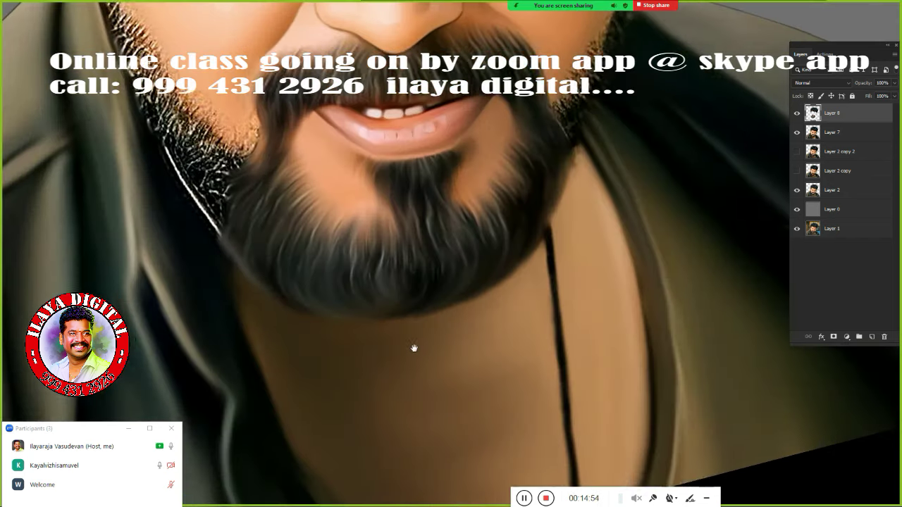
{"action": "scroll", "coordinate": [413, 346], "scroll_direction": "up", "scroll_amount": 1}
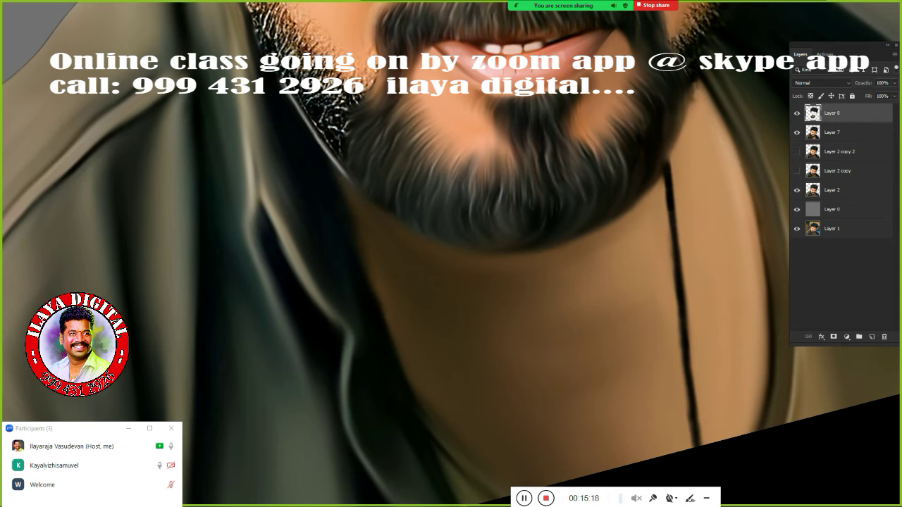
{"action": "scroll", "coordinate": [527, 290], "scroll_direction": "down", "scroll_amount": 3}
{"action": "scroll", "coordinate": [443, 103], "scroll_direction": "up", "scroll_amount": 3}
{"action": "scroll", "coordinate": [445, 99], "scroll_direction": "down", "scroll_amount": 3}
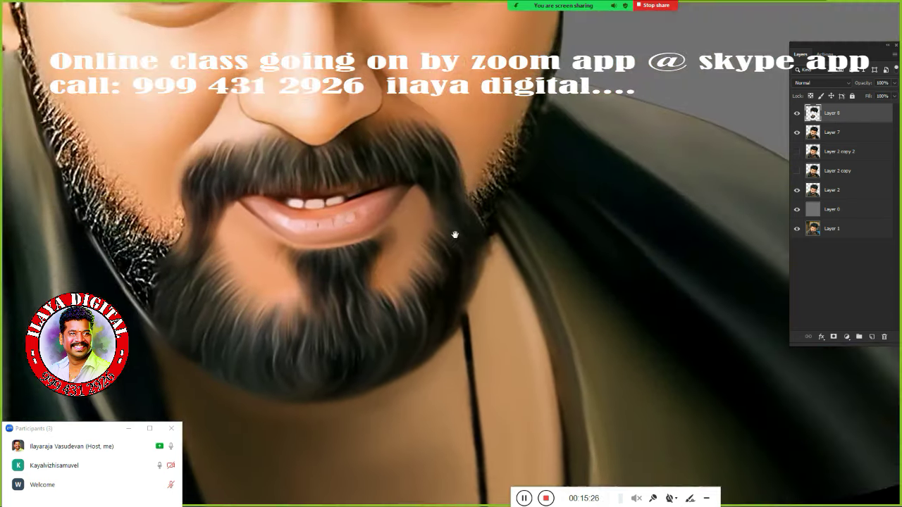
{"action": "scroll", "coordinate": [455, 233], "scroll_direction": "up", "scroll_amount": 2}
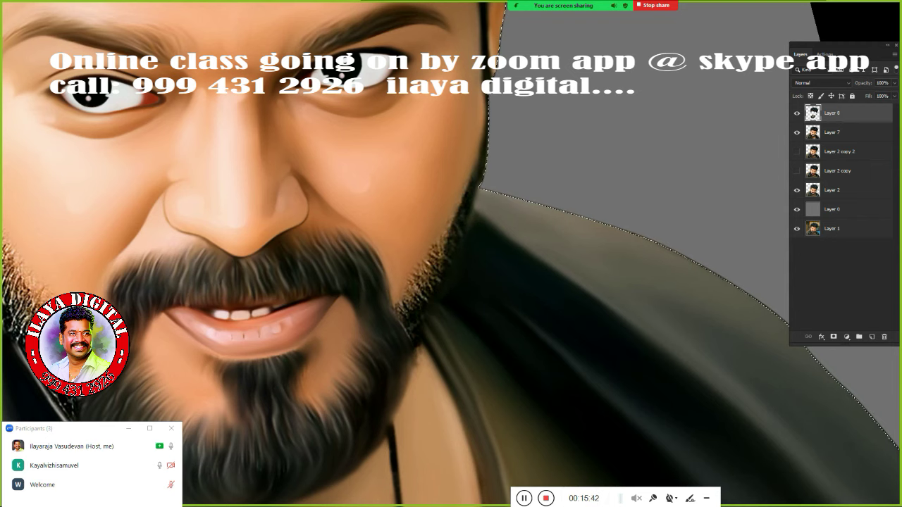
{"action": "left_click_drag", "start_coordinate": [444, 217], "coordinate": [435, 289]}
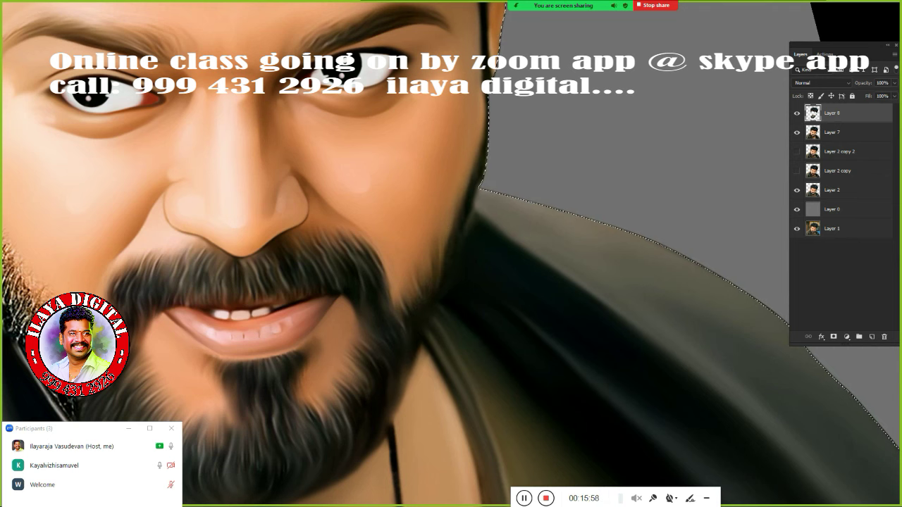
{"action": "scroll", "coordinate": [401, 353], "scroll_direction": "left", "scroll_amount": 5}
{"action": "left_click_drag", "start_coordinate": [384, 203], "coordinate": [271, 150]}
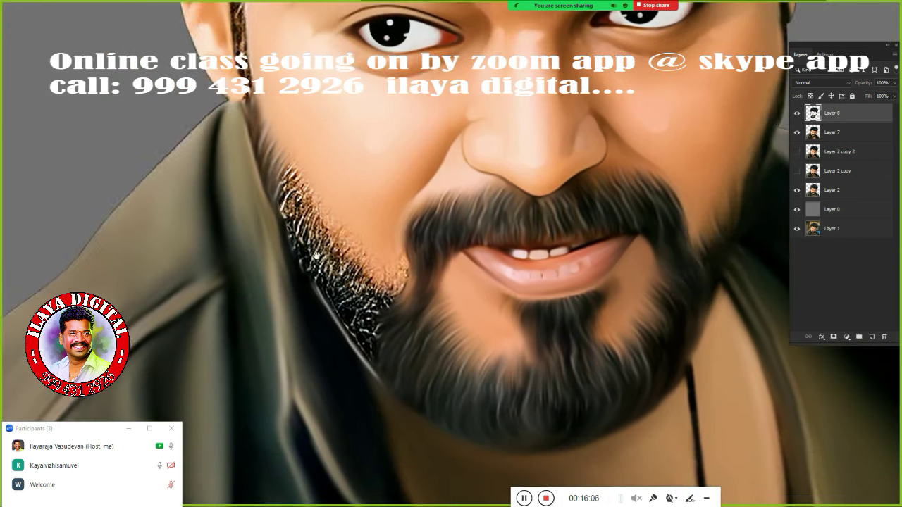
{"action": "left_click_drag", "start_coordinate": [303, 233], "coordinate": [372, 322]}
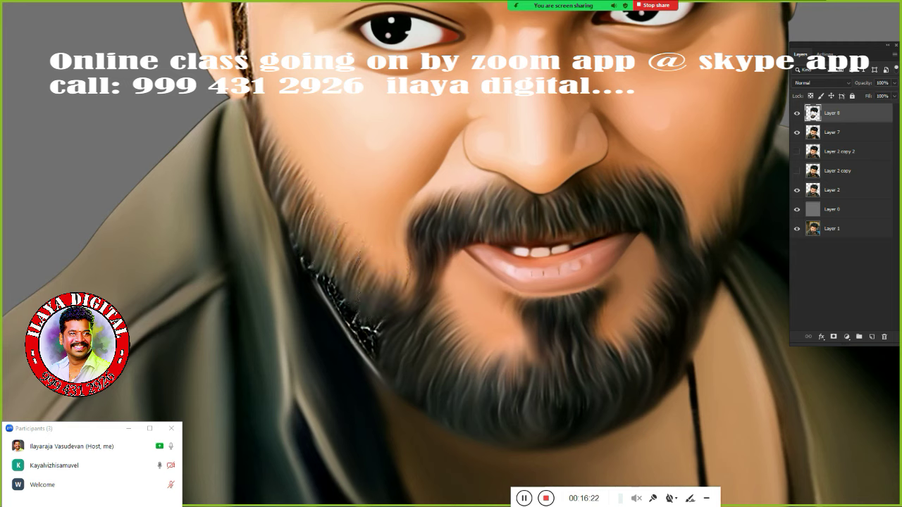
{"action": "left_click_drag", "start_coordinate": [308, 267], "coordinate": [375, 364]}
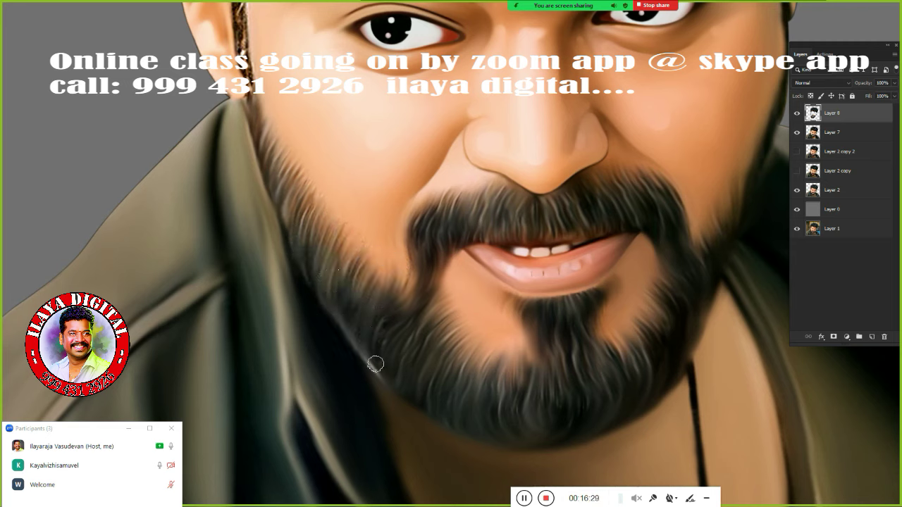
{"action": "left_click_drag", "start_coordinate": [334, 323], "coordinate": [407, 399]}
Step: Darken the remaining light strands along the ear and jaw
{"action": "key", "text": "ctrl+0"}
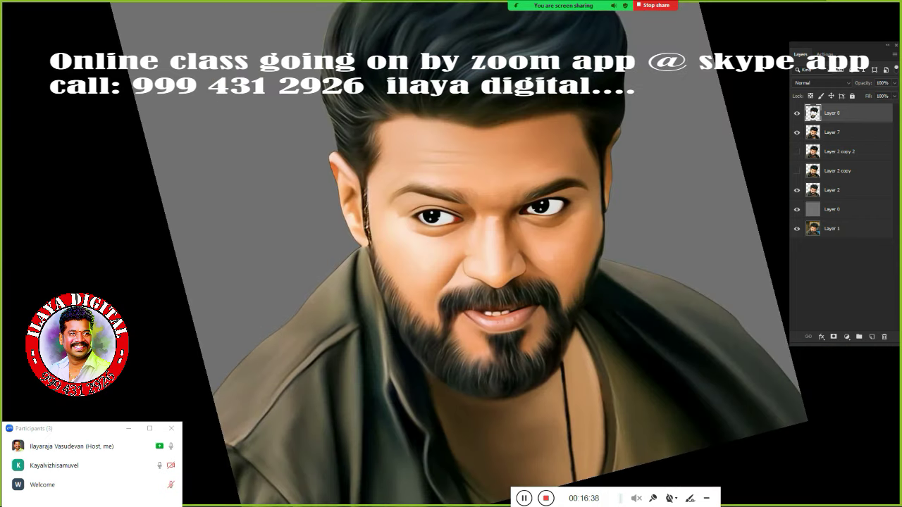
{"action": "scroll", "coordinate": [380, 236], "scroll_direction": "up", "scroll_amount": 2}
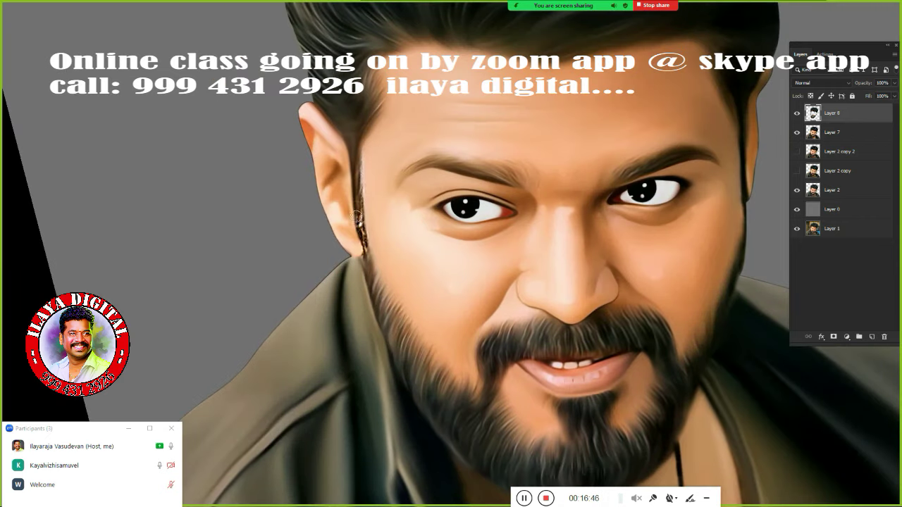
{"action": "left_click_drag", "start_coordinate": [357, 185], "coordinate": [363, 262]}
{"action": "key", "text": "ctrl+0"}
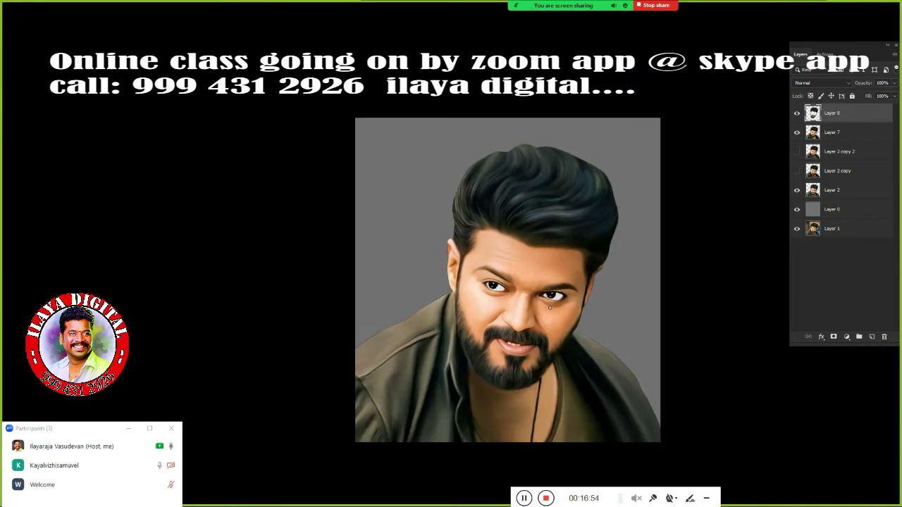
Step: Fill Layer 0 with black, then raise its Hue/Saturation Lightness to a dark grey
{"action": "left_click", "coordinate": [831, 209]}
{"action": "key", "text": "alt+BackSpace"}
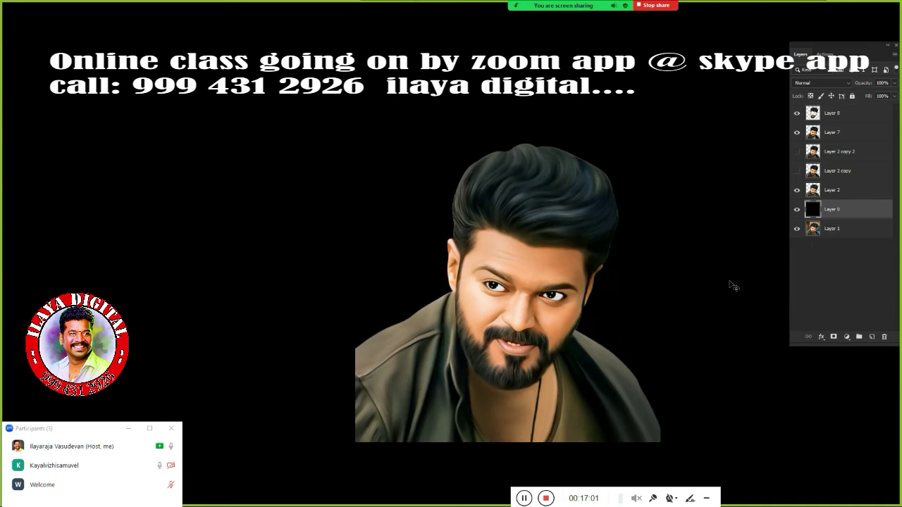
{"action": "key", "text": "ctrl+u"}
{"action": "left_click_drag", "start_coordinate": [699, 177], "coordinate": [711, 177]}
{"action": "key", "text": "Return"}
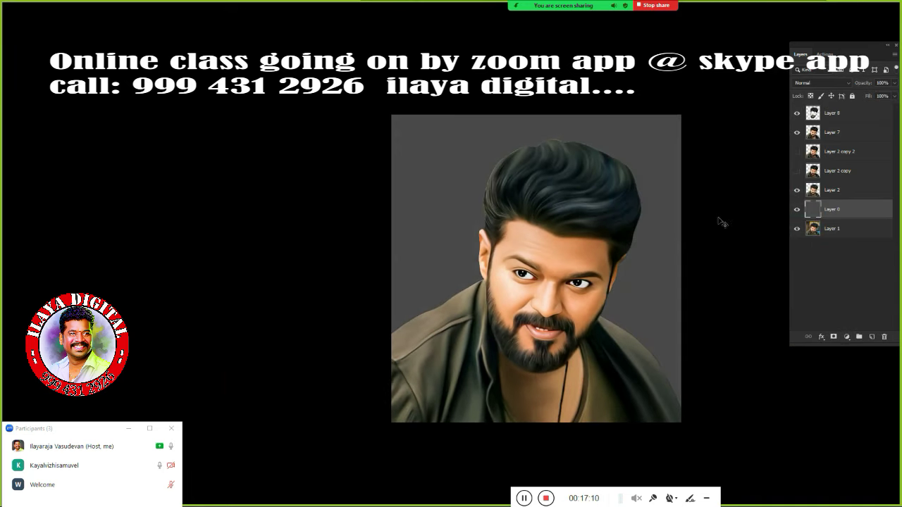
{"action": "scroll", "coordinate": [646, 256], "scroll_direction": "up", "scroll_amount": 1}
Step: Merge Layer 7 into Layer 8
{"action": "left_click", "coordinate": [834, 113]}
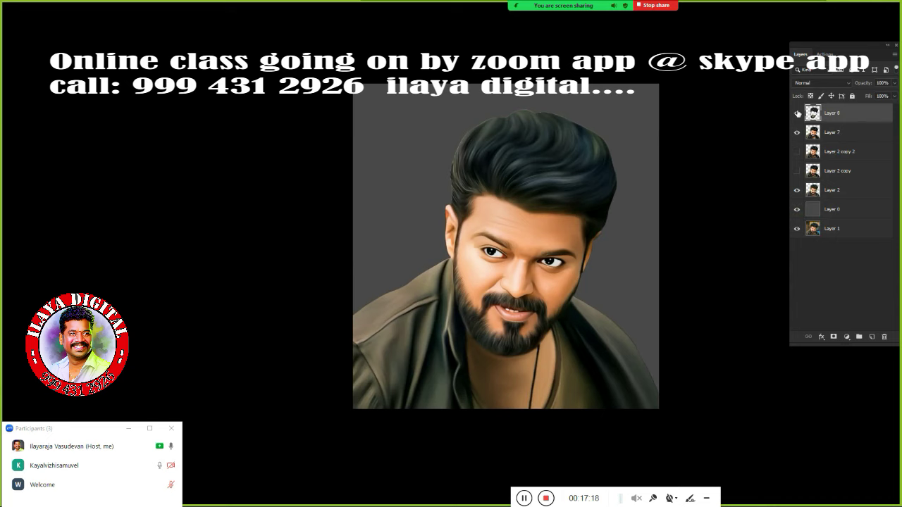
{"action": "left_click", "coordinate": [838, 132], "text": "shift"}
{"action": "key", "text": "ctrl+e"}
Step: Compare the painted Layer 8 with the original photo, deselect, and hide Layer 2 copy 2
{"action": "left_click", "coordinate": [797, 113]}
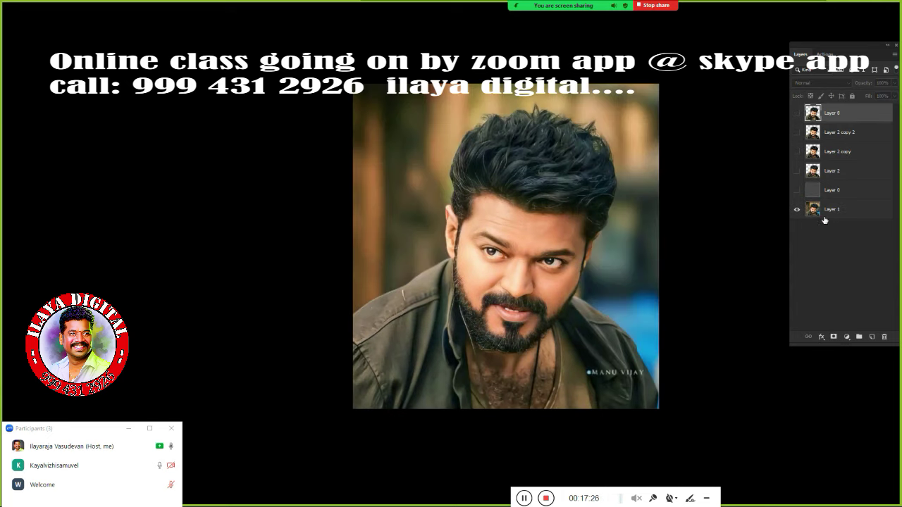
{"action": "left_click", "coordinate": [797, 132]}
{"action": "left_click", "coordinate": [797, 151]}
{"action": "left_click", "coordinate": [797, 112]}
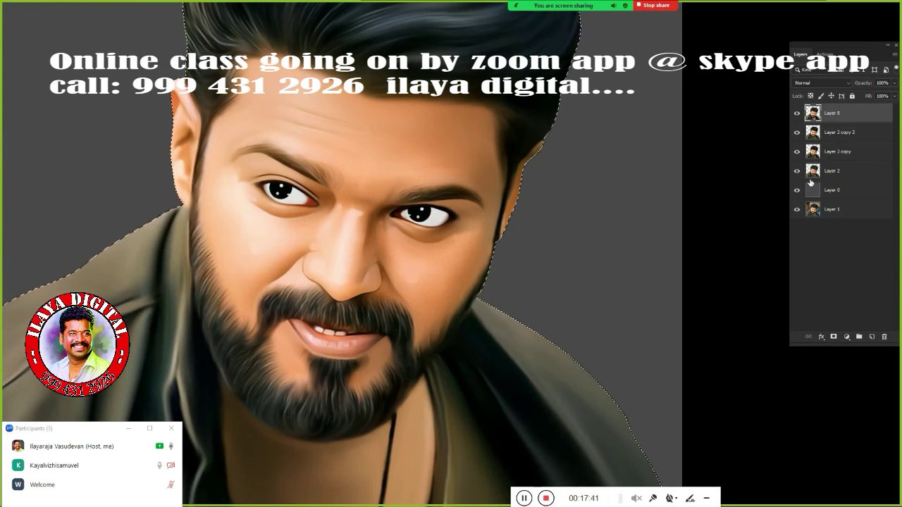
{"action": "key", "text": "ctrl+d"}
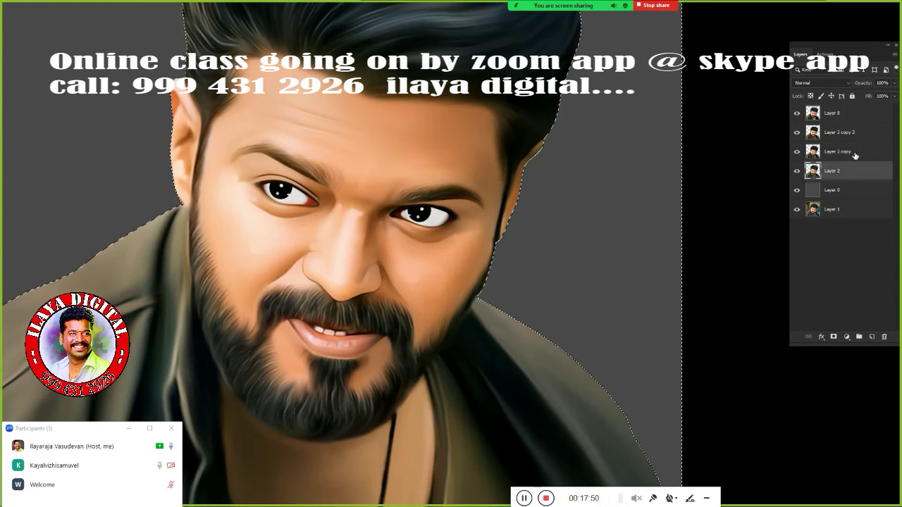
{"action": "left_click", "coordinate": [797, 132]}
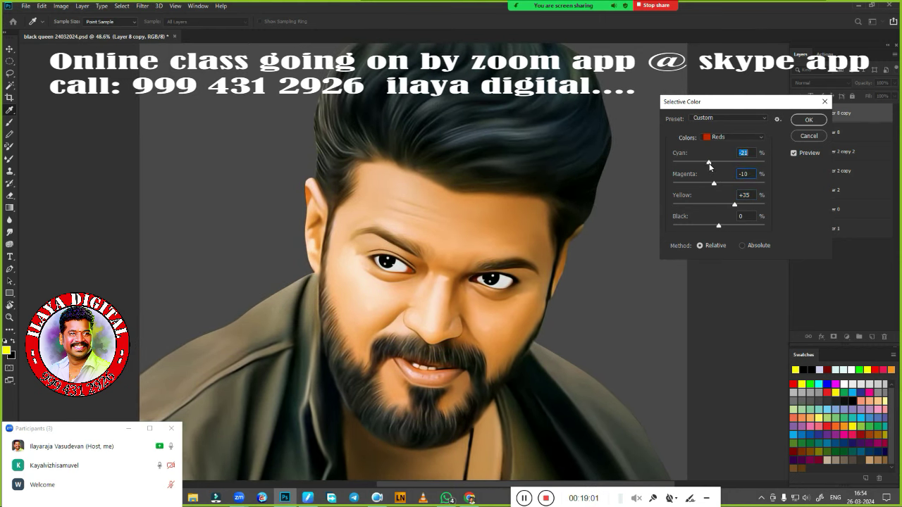
Step: Apply Selective Color with Reds Yellow raised to +15 and Blacks slightly deepened
{"action": "mouse_move", "coordinate": [716, 206]}
{"action": "left_mouse_down"}
{"action": "mouse_move", "coordinate": [728, 205]}
{"action": "mouse_move", "coordinate": [723, 225]}
{"action": "left_mouse_up"}
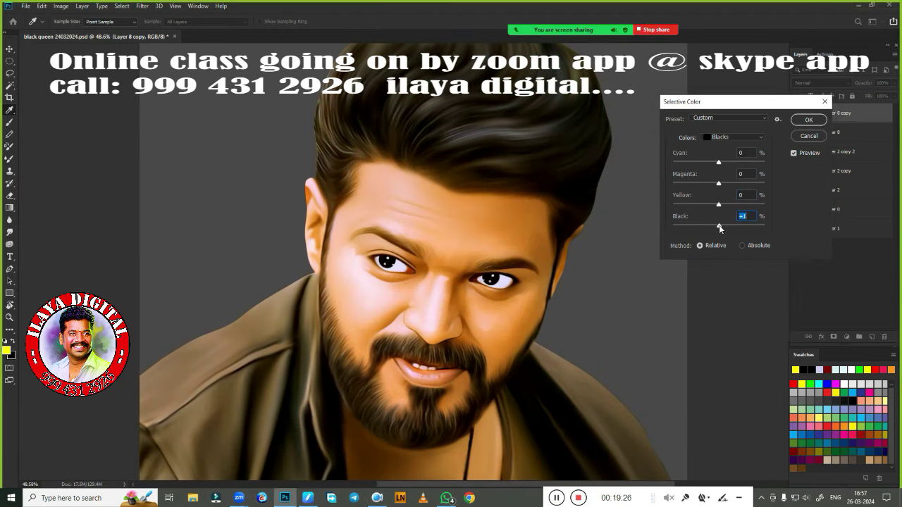
{"action": "left_click_drag", "start_coordinate": [718, 225], "coordinate": [722, 227]}
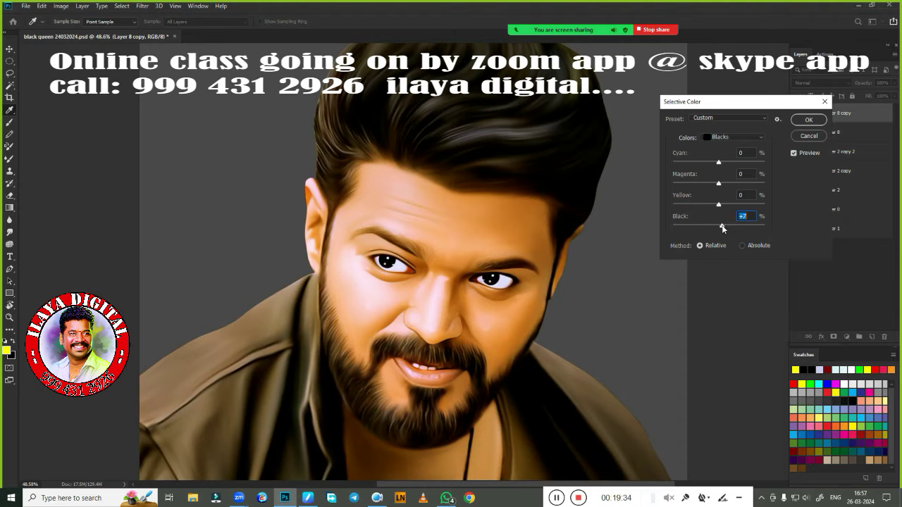
{"action": "left_click", "coordinate": [802, 121]}
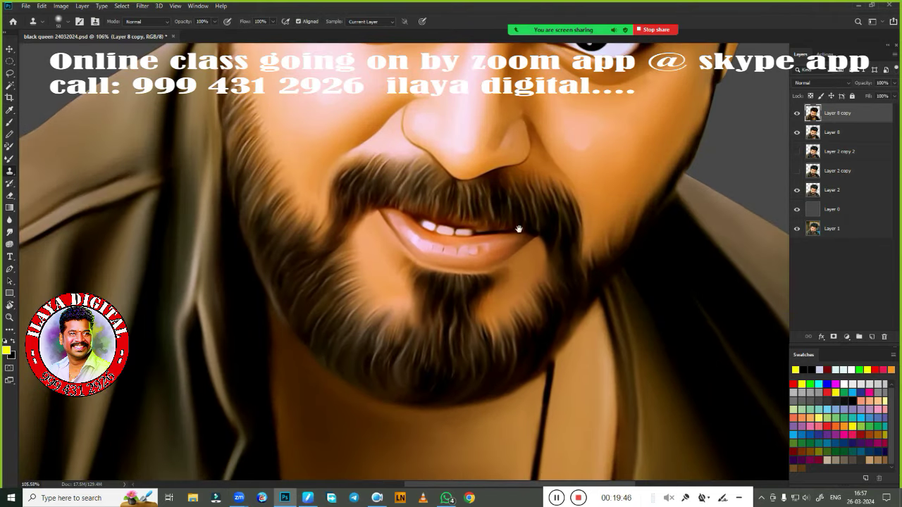
Step: Rotate the canvas view and lasso-select the lips
{"action": "key", "text": "r"}
{"action": "left_click_drag", "start_coordinate": [519, 229], "coordinate": [552, 286]}
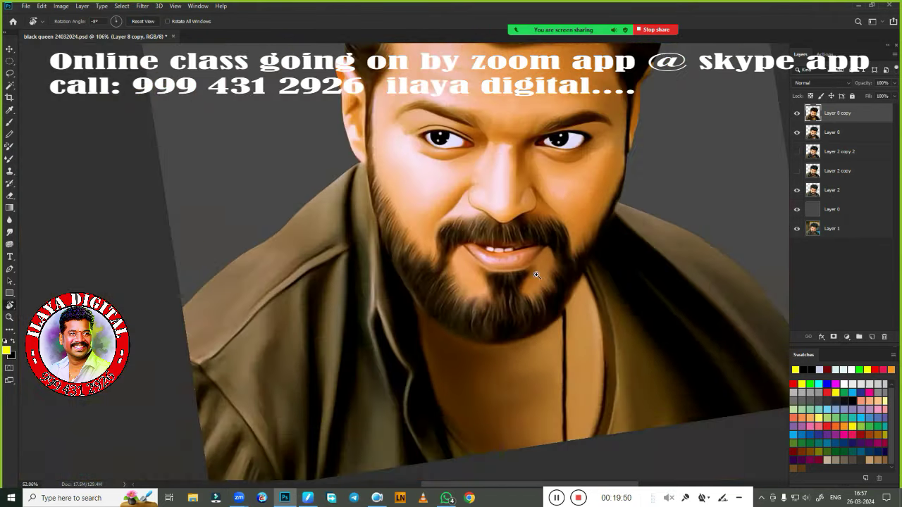
{"action": "scroll", "coordinate": [552, 286], "scroll_direction": "down", "scroll_amount": 3}
{"action": "key", "text": "l"}
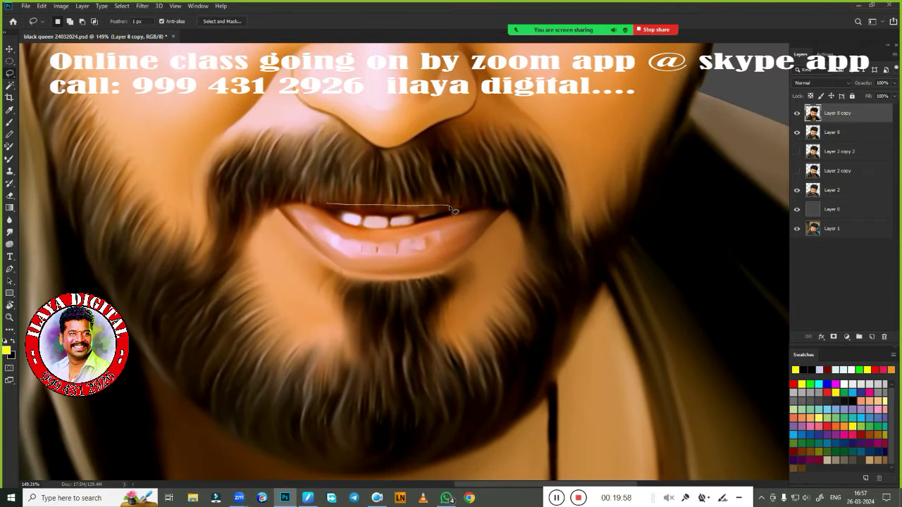
{"action": "left_click_drag", "start_coordinate": [329, 208], "coordinate": [287, 209]}
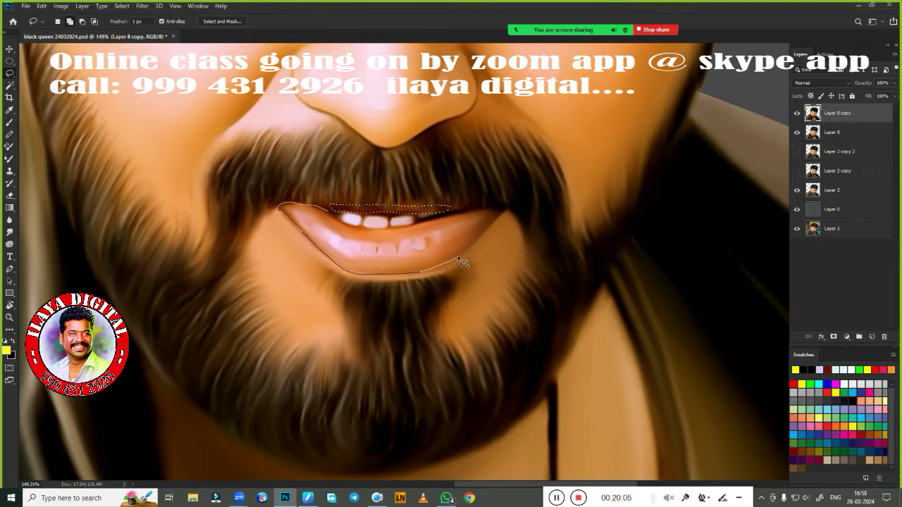
Step: Feather the lip selection by 1 px and copy it to a new layer
{"action": "key", "text": "ctrl+0"}
{"action": "key", "text": "shift+F6"}
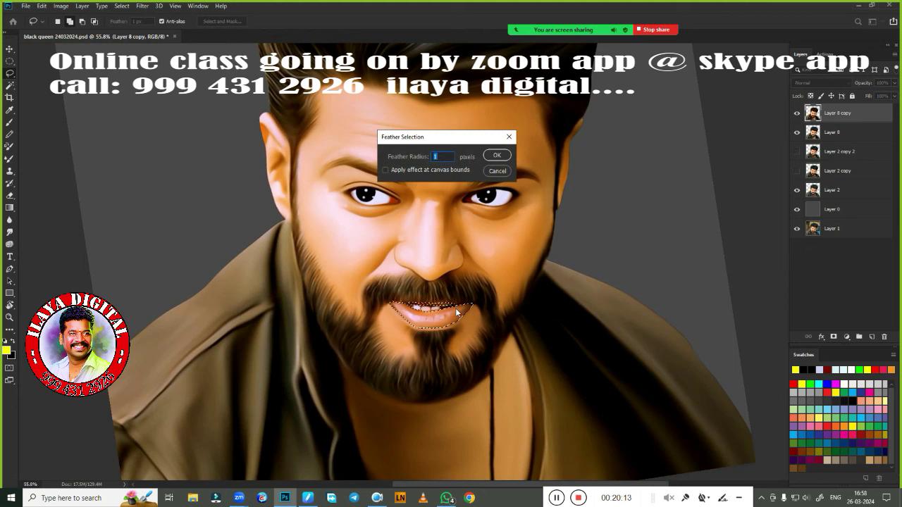
{"action": "key", "text": "Return"}
{"action": "key", "text": "ctrl+j"}
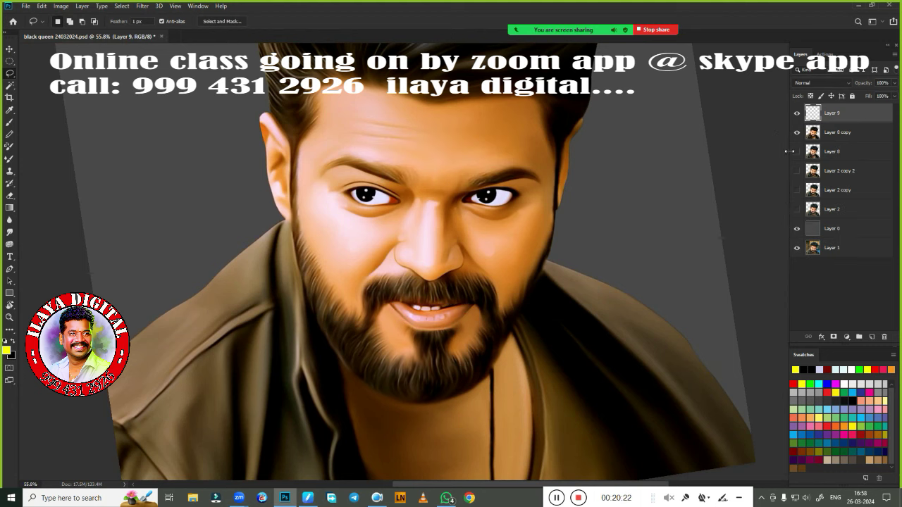
Step: Deepen the lips with a Curves black point of 20 and a Hue/Saturation shift
{"action": "key", "text": "ctrl+m"}
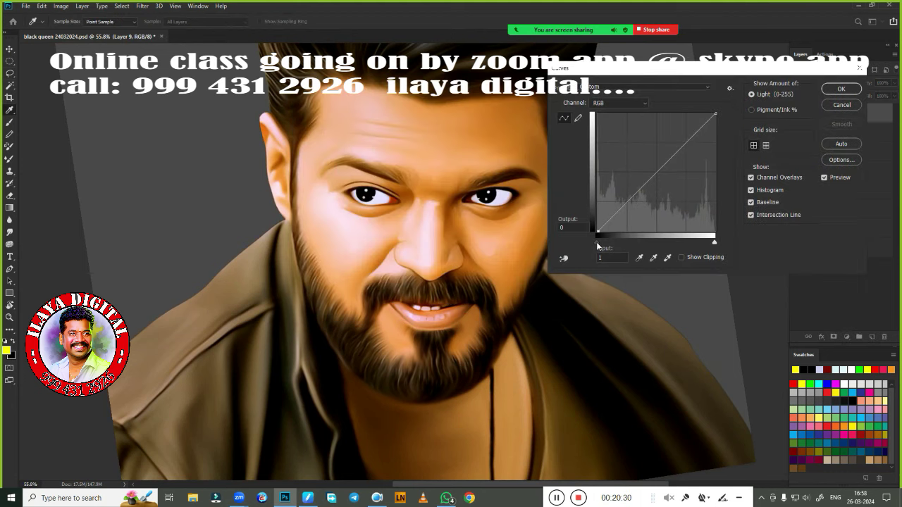
{"action": "left_click_drag", "start_coordinate": [597, 246], "coordinate": [606, 245]}
{"action": "left_click", "coordinate": [842, 90]}
{"action": "key", "text": "ctrl+u"}
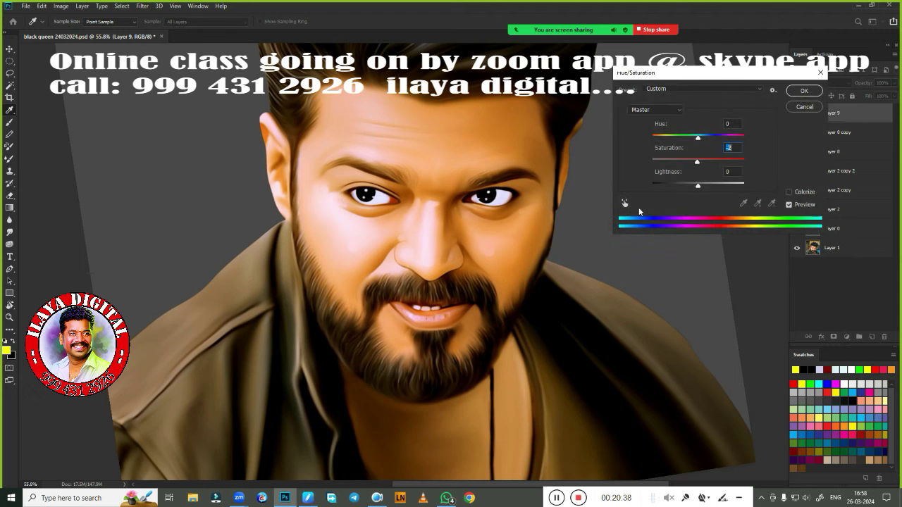
{"action": "left_click_drag", "start_coordinate": [697, 137], "coordinate": [695, 139]}
{"action": "key", "text": "ctrl+plus"}
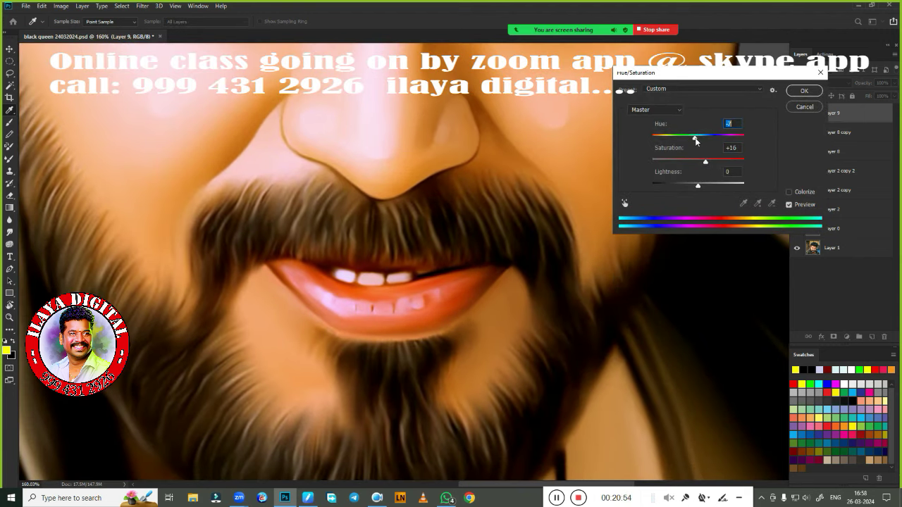
{"action": "key", "text": "ctrl+0"}
{"action": "key", "text": "Return"}
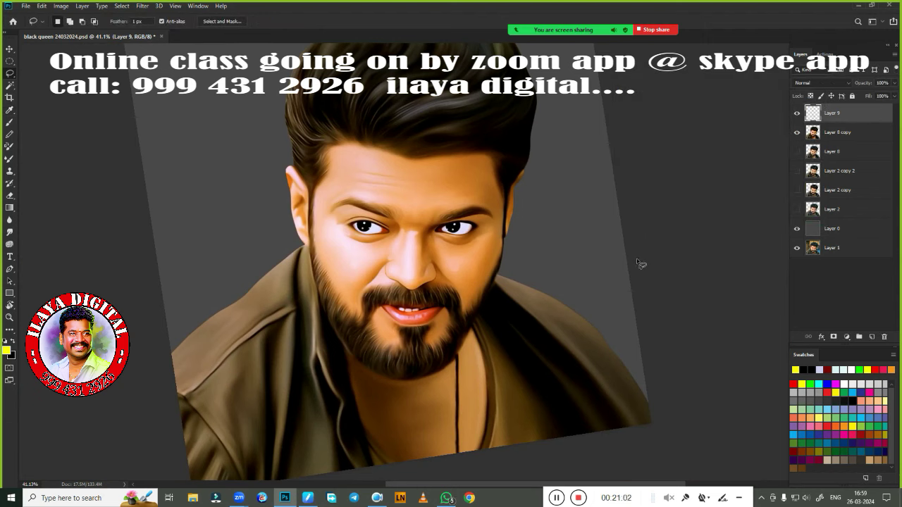
Step: Adjust the lip layer's Fill, merge it down into Layer 9, and show Layer 8
{"action": "left_click_drag", "start_coordinate": [894, 96], "coordinate": [848, 114]}
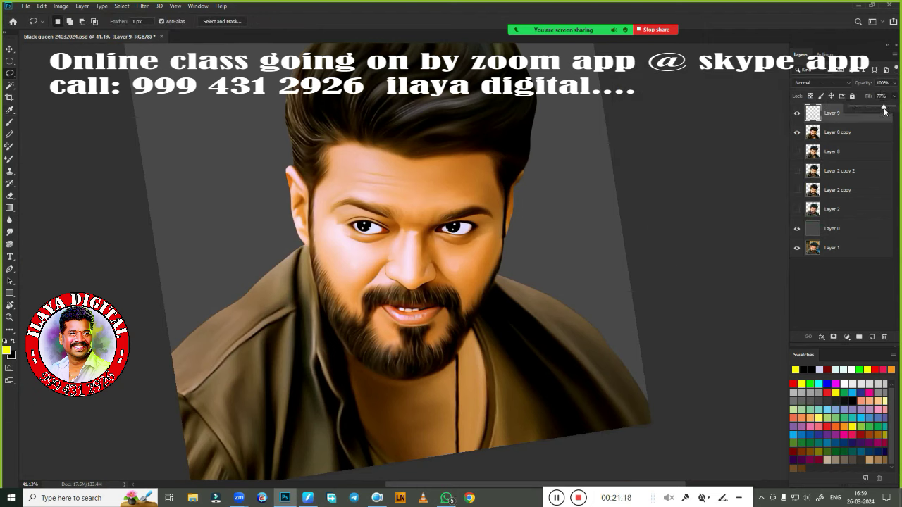
{"action": "left_click_drag", "start_coordinate": [885, 110], "coordinate": [888, 113]}
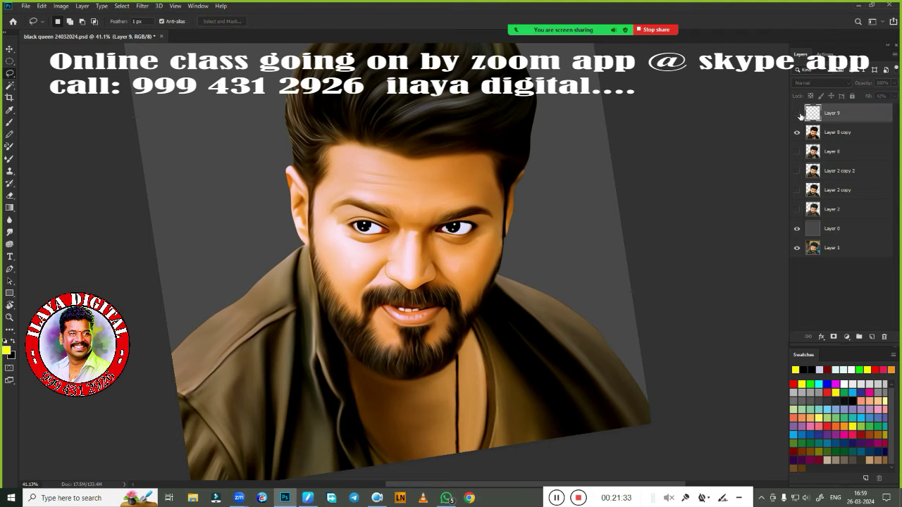
{"action": "left_click", "coordinate": [810, 131], "text": "shift"}
{"action": "key", "text": "ctrl+e"}
{"action": "left_click", "coordinate": [797, 132]}
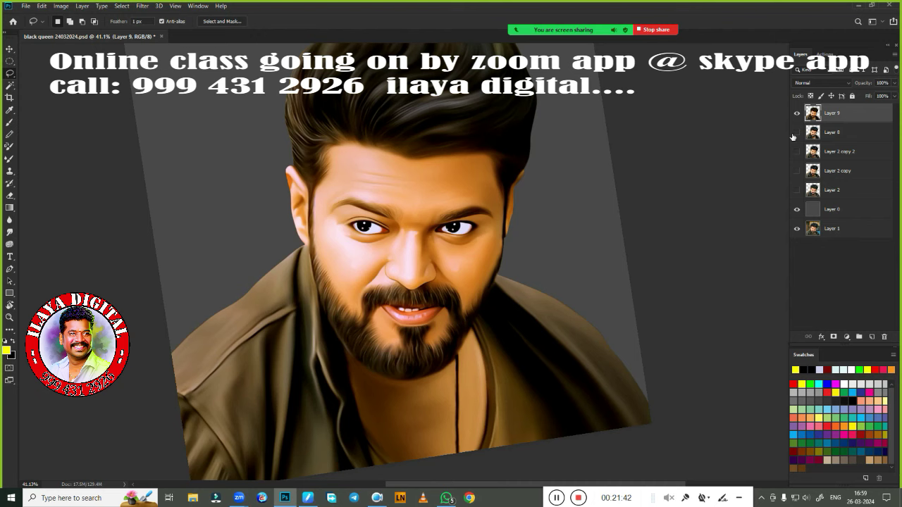
{"action": "scroll", "coordinate": [504, 276], "scroll_direction": "up", "scroll_amount": 3}
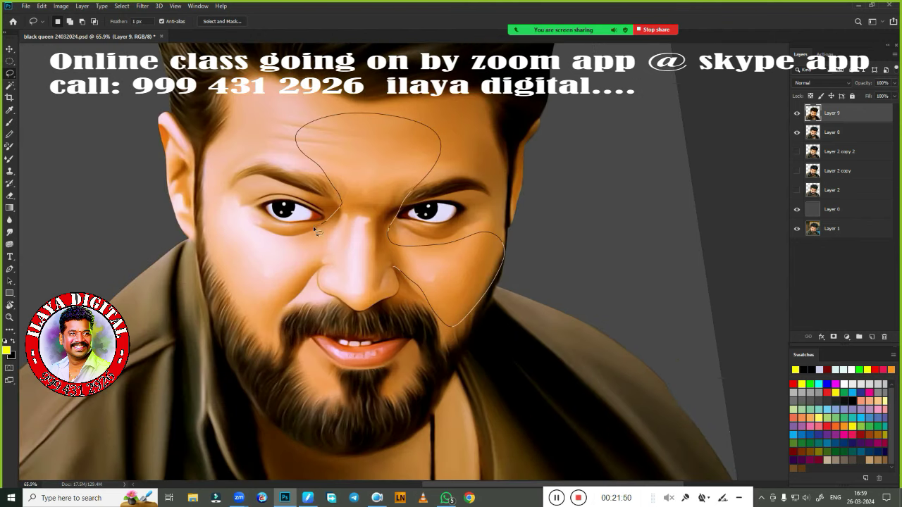
Step: Feather a forehead-and-cheeks selection and warm it with Color Balance
{"action": "left_click_drag", "start_coordinate": [505, 270], "coordinate": [378, 277]}
{"action": "key", "text": "shift+F6"}
{"action": "key", "text": "Return"}
{"action": "key", "text": "ctrl+b"}
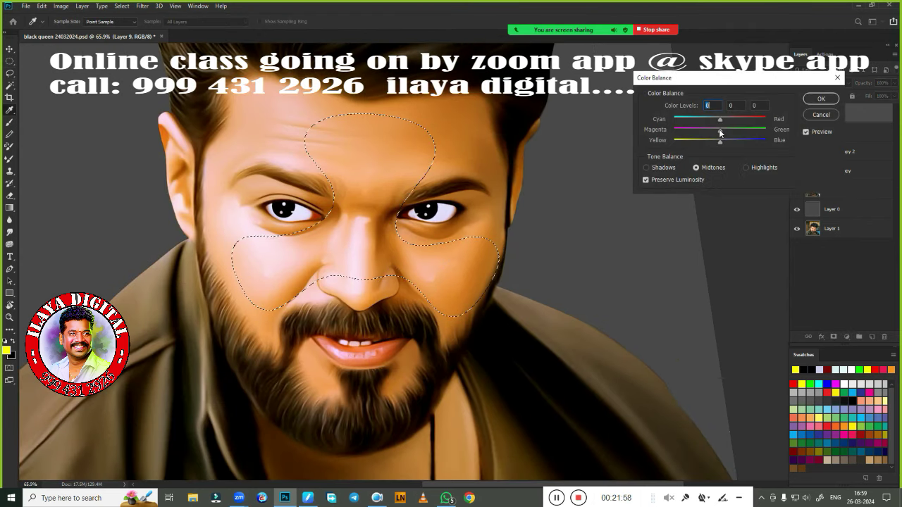
{"action": "left_click_drag", "start_coordinate": [718, 129], "coordinate": [714, 130]}
{"action": "key", "text": "Return"}
{"action": "key", "text": "ctrl+d"}
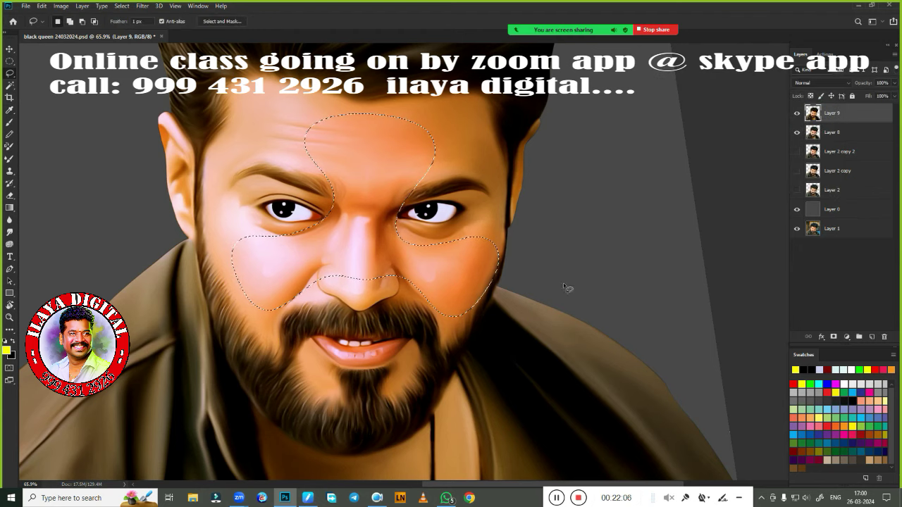
Step: Select the areas beside both nostrils and both sides of the chin
{"action": "scroll", "coordinate": [563, 283], "scroll_direction": "down", "scroll_amount": 2}
{"action": "scroll", "coordinate": [495, 278], "scroll_direction": "up", "scroll_amount": 5}
{"action": "scroll", "coordinate": [495, 278], "scroll_direction": "down", "scroll_amount": 1}
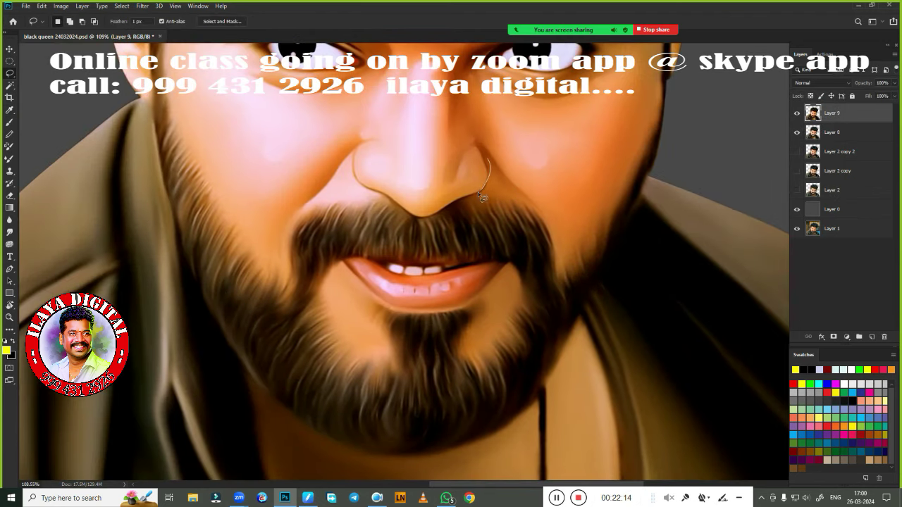
{"action": "left_click_drag", "start_coordinate": [490, 164], "coordinate": [470, 199]}
{"action": "left_click_drag", "start_coordinate": [350, 177], "coordinate": [347, 158]}
{"action": "left_click_drag", "start_coordinate": [339, 265], "coordinate": [384, 310]}
{"action": "left_click_drag", "start_coordinate": [512, 266], "coordinate": [528, 311]}
{"action": "scroll", "coordinate": [528, 312], "scroll_direction": "down", "scroll_amount": 2}
Step: Feather the nostril and chin selection by 50 px and shift it toward cyan
{"action": "key", "text": "shift+F6"}
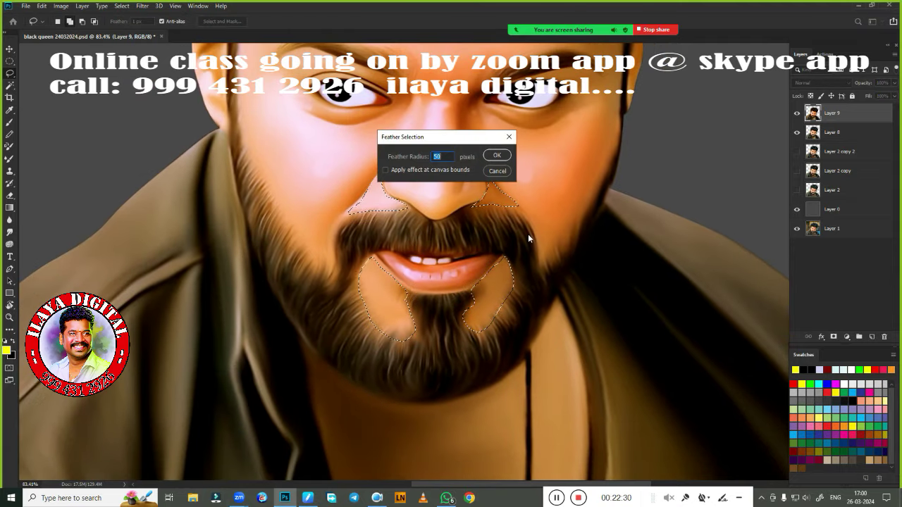
{"action": "key", "text": "Return"}
{"action": "key", "text": "ctrl+b"}
{"action": "left_click_drag", "start_coordinate": [713, 120], "coordinate": [707, 120]}
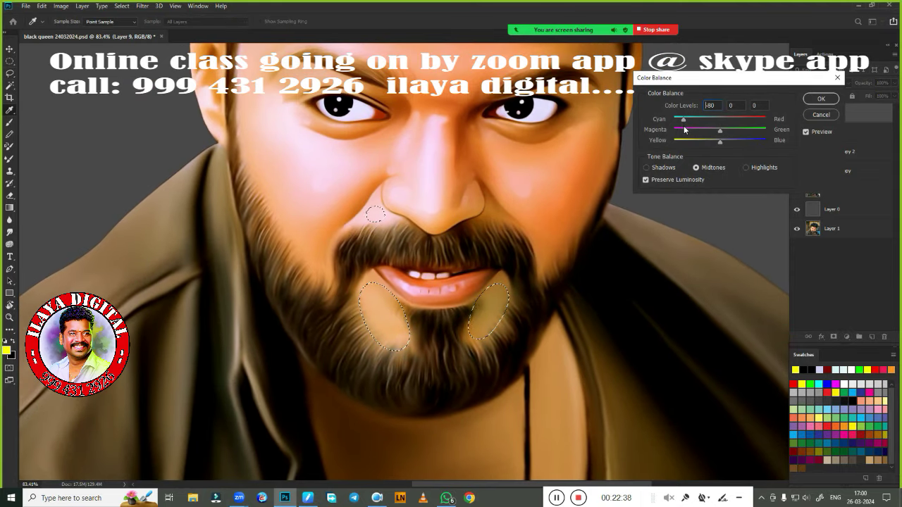
{"action": "key", "text": "Return"}
{"action": "key", "text": "ctrl+d"}
Step: Select the chest area plus the left and right hair edges
{"action": "scroll", "coordinate": [596, 311], "scroll_direction": "down", "scroll_amount": 1}
{"action": "scroll", "coordinate": [596, 311], "scroll_direction": "down", "scroll_amount": 3}
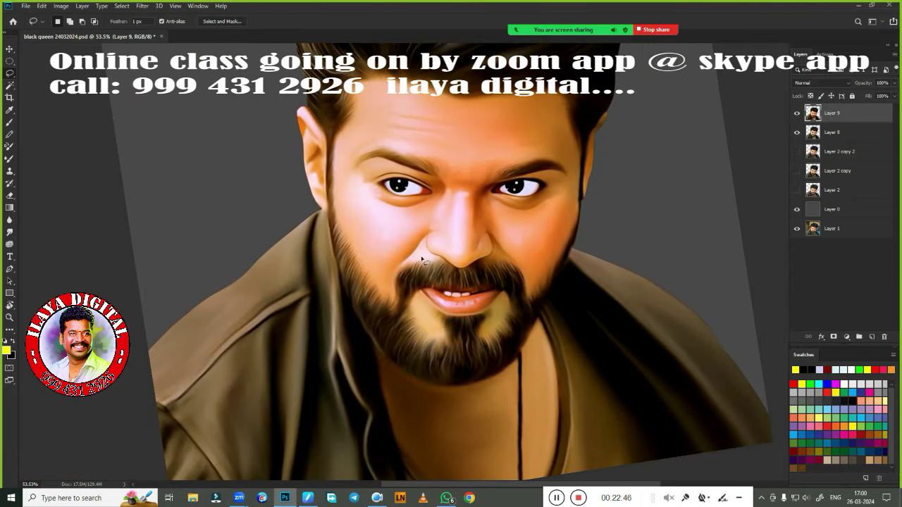
{"action": "scroll", "coordinate": [568, 307], "scroll_direction": "down", "scroll_amount": 1}
{"action": "scroll", "coordinate": [510, 289], "scroll_direction": "down", "scroll_amount": 1}
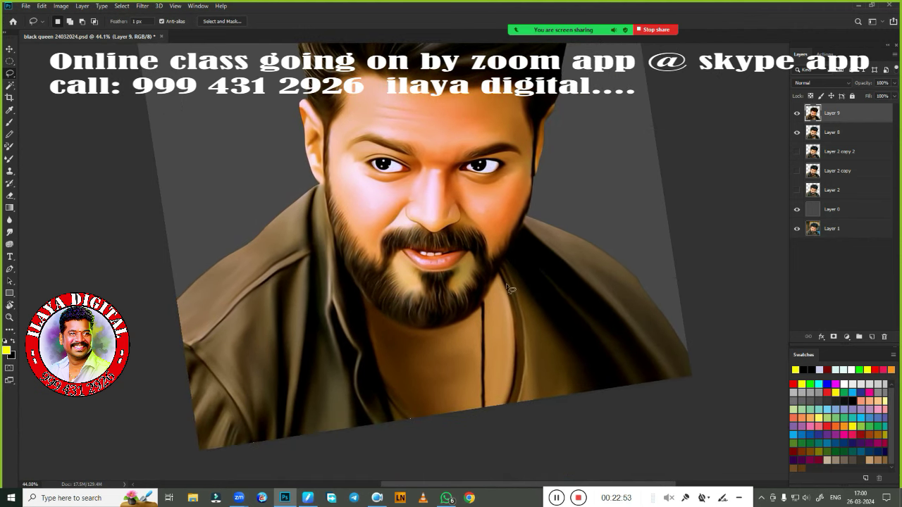
{"action": "left_click_drag", "start_coordinate": [517, 318], "coordinate": [497, 278]}
{"action": "left_click_drag", "start_coordinate": [380, 113], "coordinate": [307, 99]}
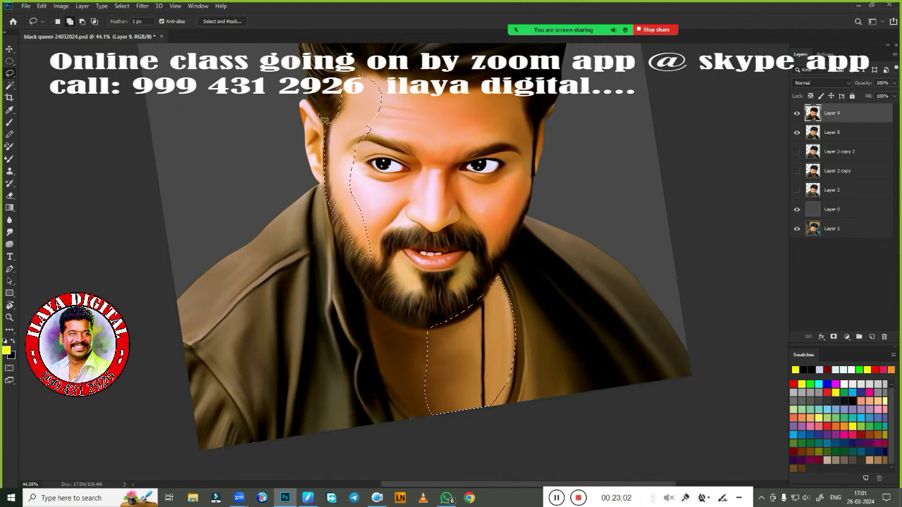
{"action": "left_click_drag", "start_coordinate": [356, 302], "coordinate": [380, 311]}
{"action": "left_click_drag", "start_coordinate": [568, 105], "coordinate": [539, 116]}
Step: Feather the chest and hair-edge selection by 30 px and warm it toward red
{"action": "key", "text": "shift+F6"}
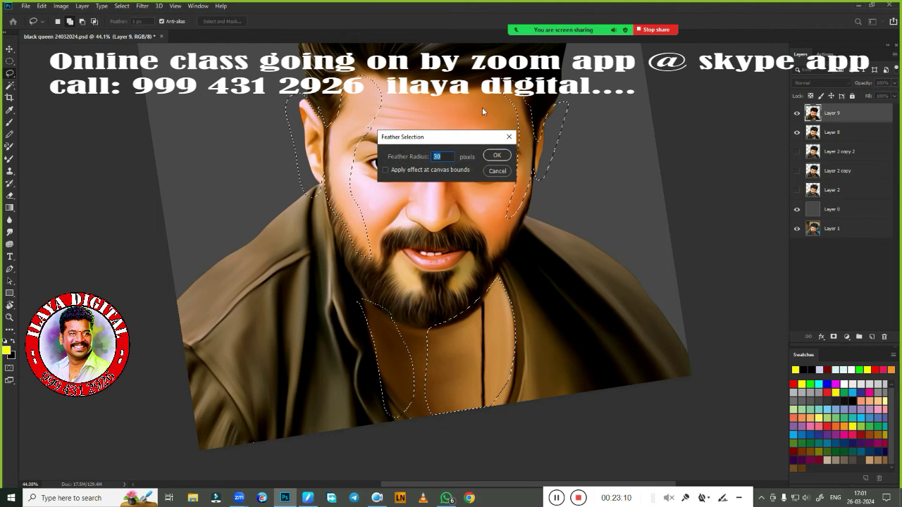
{"action": "key", "text": "Return"}
{"action": "key", "text": "ctrl+u"}
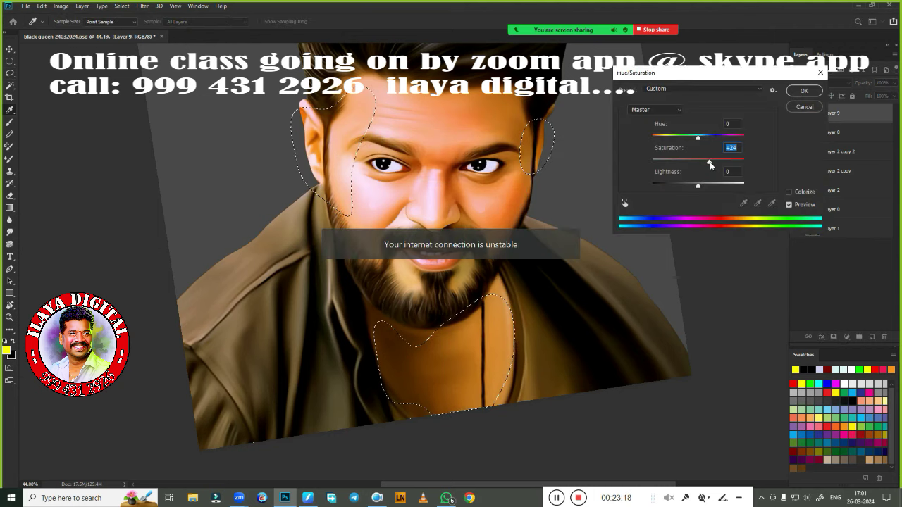
{"action": "key", "text": "Escape"}
{"action": "key", "text": "ctrl+b"}
{"action": "left_click_drag", "start_coordinate": [720, 118], "coordinate": [731, 119]}
{"action": "key", "text": "Return"}
{"action": "key", "text": "ctrl+d"}
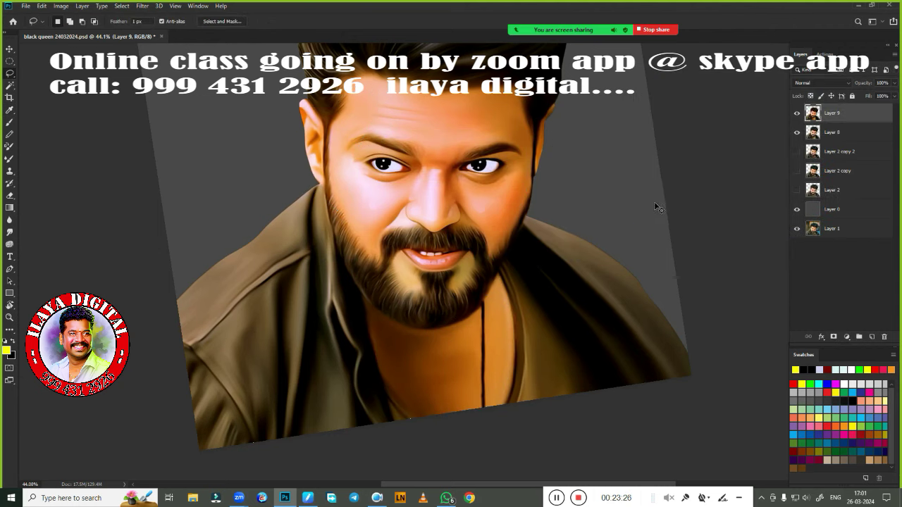
Step: Straighten the rotated view, then feather a beard selection and apply Color Balance
{"action": "left_click_drag", "start_coordinate": [660, 190], "coordinate": [634, 232]}
{"action": "scroll", "coordinate": [548, 320], "scroll_direction": "up", "scroll_amount": 3}
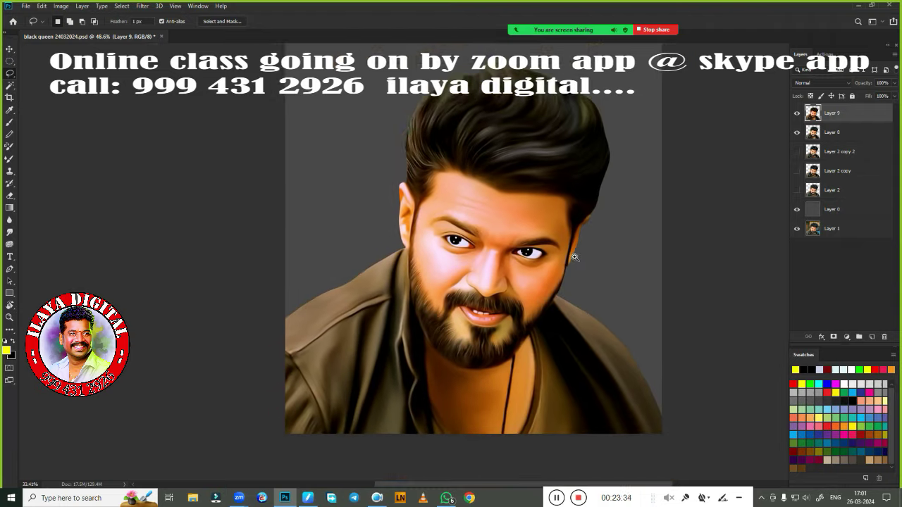
{"action": "scroll", "coordinate": [547, 321], "scroll_direction": "down", "scroll_amount": 3}
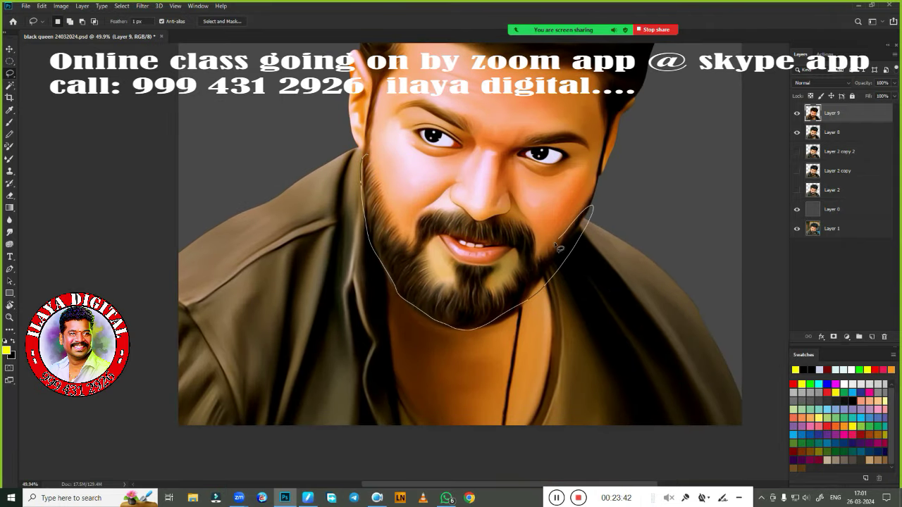
{"action": "left_click_drag", "start_coordinate": [386, 211], "coordinate": [465, 218]}
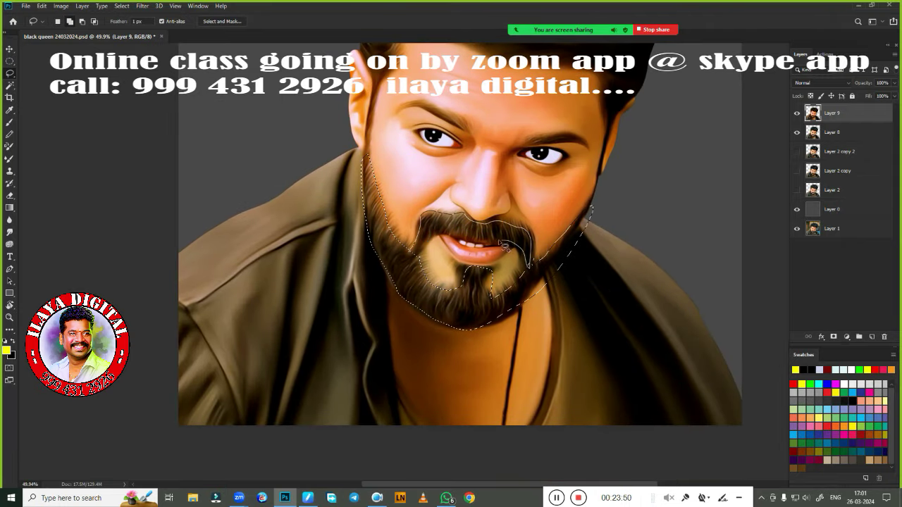
{"action": "key", "text": "shift+F6"}
{"action": "key", "text": "Return"}
{"action": "key", "text": "ctrl+b"}
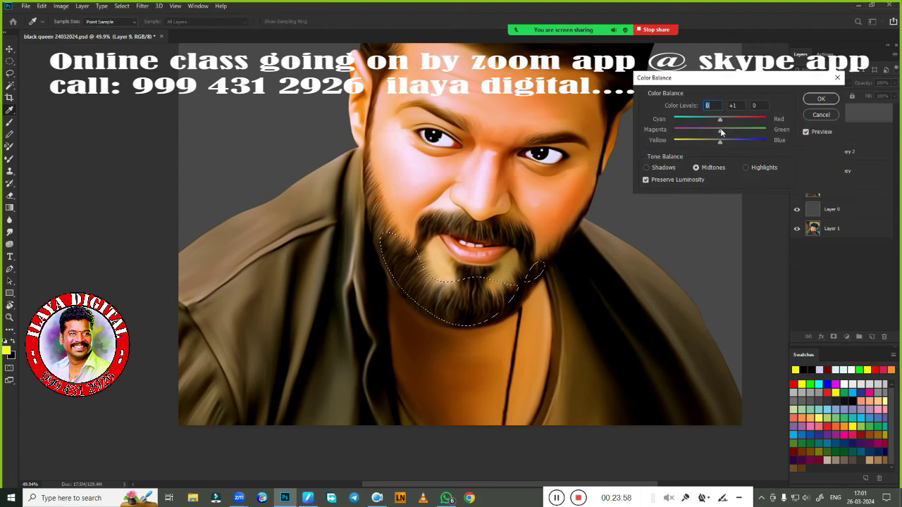
{"action": "key", "text": "Return"}
{"action": "key", "text": "ctrl+d"}
Step: Boost overall saturation and toggle Layer 9 to compare before and after
{"action": "scroll", "coordinate": [580, 275], "scroll_direction": "down", "scroll_amount": 5}
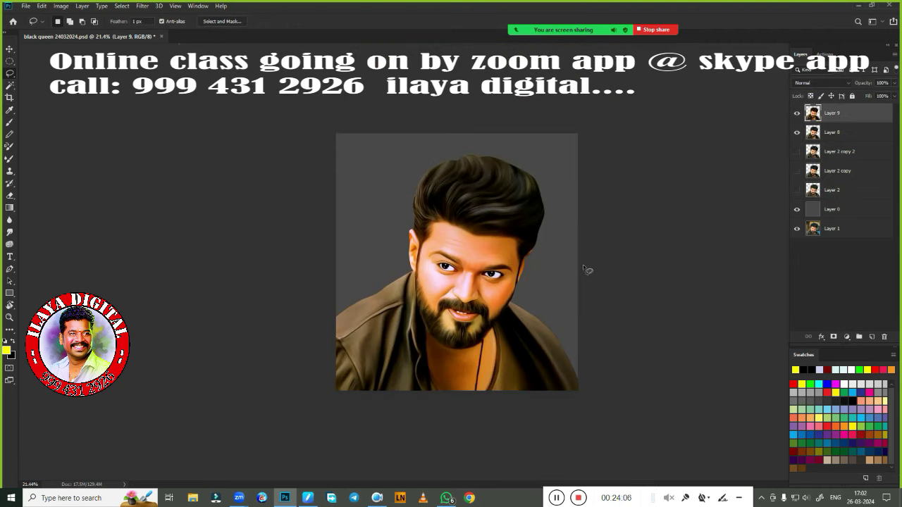
{"action": "scroll", "coordinate": [583, 269], "scroll_direction": "up", "scroll_amount": 2}
{"action": "key", "text": "ctrl+u"}
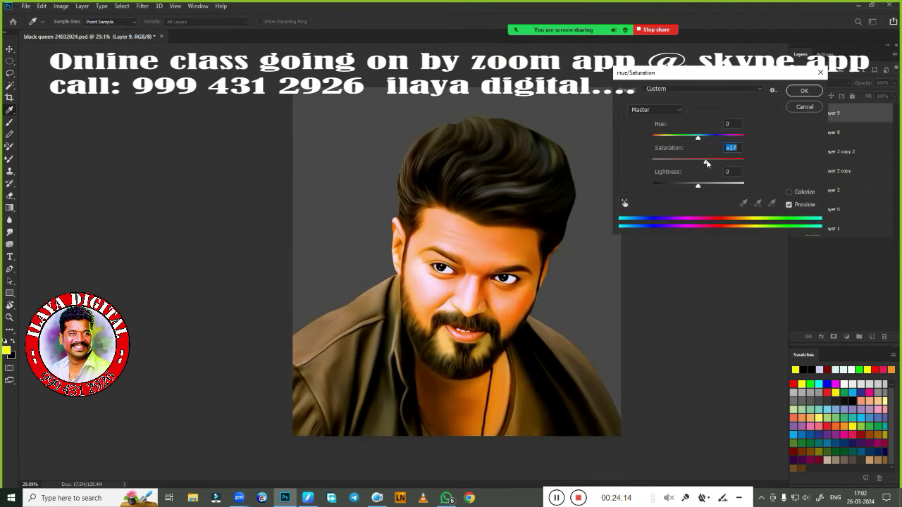
{"action": "key", "text": "Return"}
{"action": "left_click", "coordinate": [797, 113]}
{"action": "left_click", "coordinate": [797, 114]}
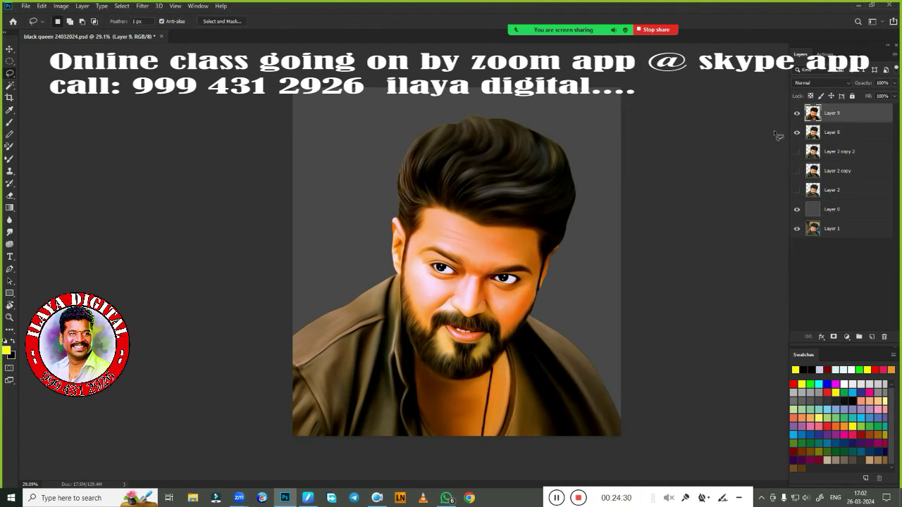
Step: Preview a desaturated portrait in Hue/Saturation, cancel it, and switch to the Lasso tool
{"action": "scroll", "coordinate": [522, 317], "scroll_direction": "up", "scroll_amount": 3}
{"action": "scroll", "coordinate": [521, 316], "scroll_direction": "down", "scroll_amount": 2}
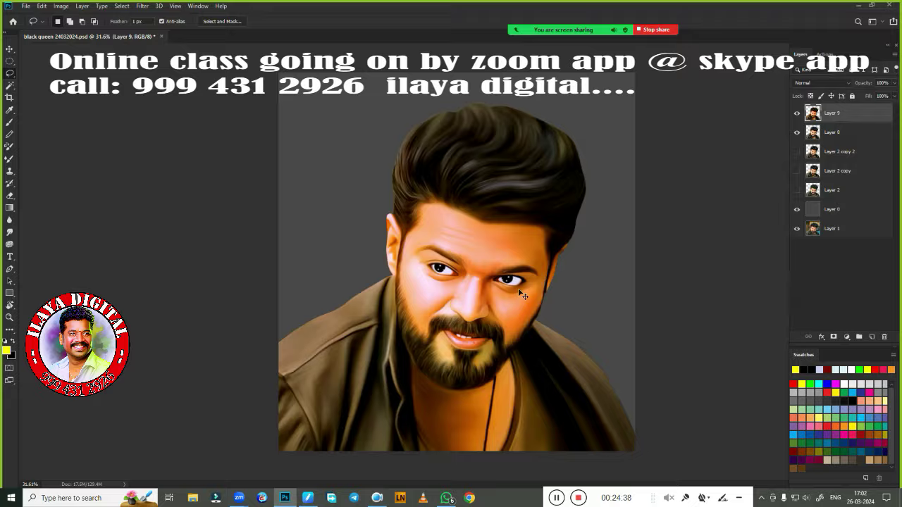
{"action": "scroll", "coordinate": [522, 296], "scroll_direction": "down", "scroll_amount": 1}
{"action": "key", "text": "ctrl+u"}
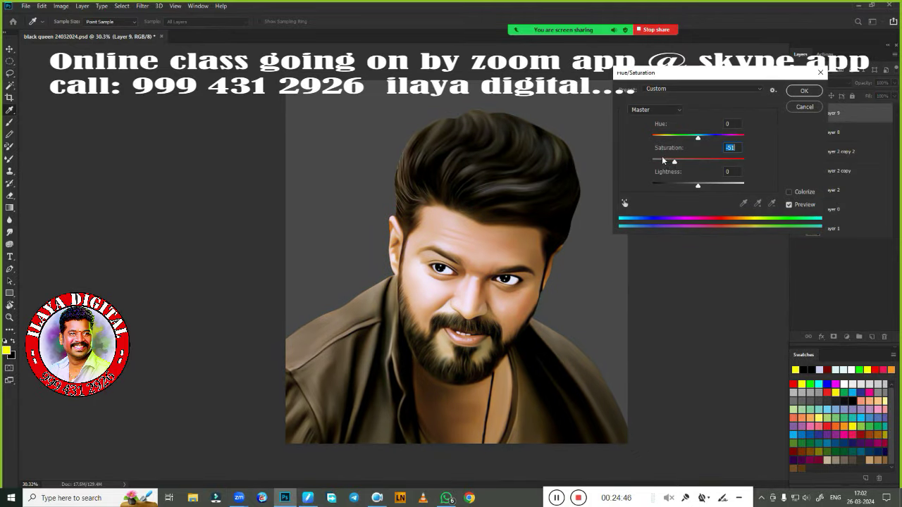
{"action": "left_click_drag", "start_coordinate": [662, 160], "coordinate": [640, 265]}
{"action": "left_click_drag", "start_coordinate": [651, 164], "coordinate": [698, 164]}
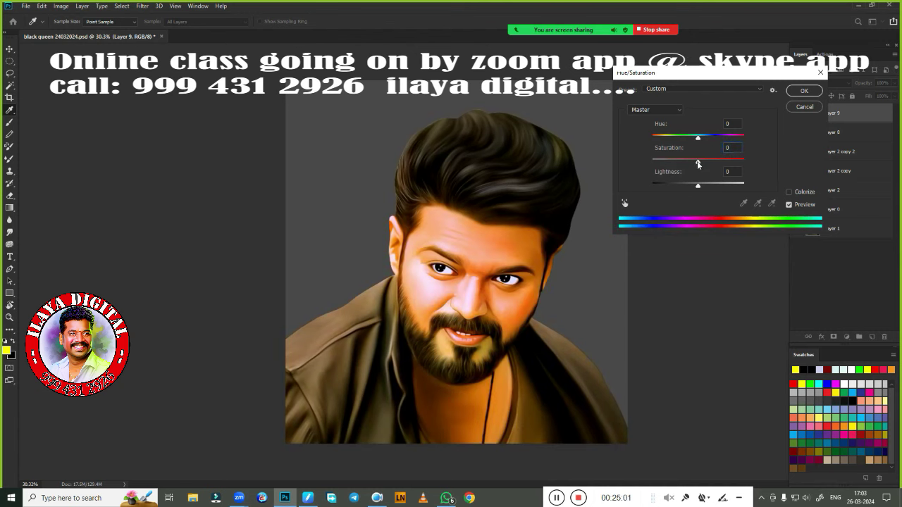
{"action": "left_click", "coordinate": [804, 91]}
{"action": "key", "text": "l"}
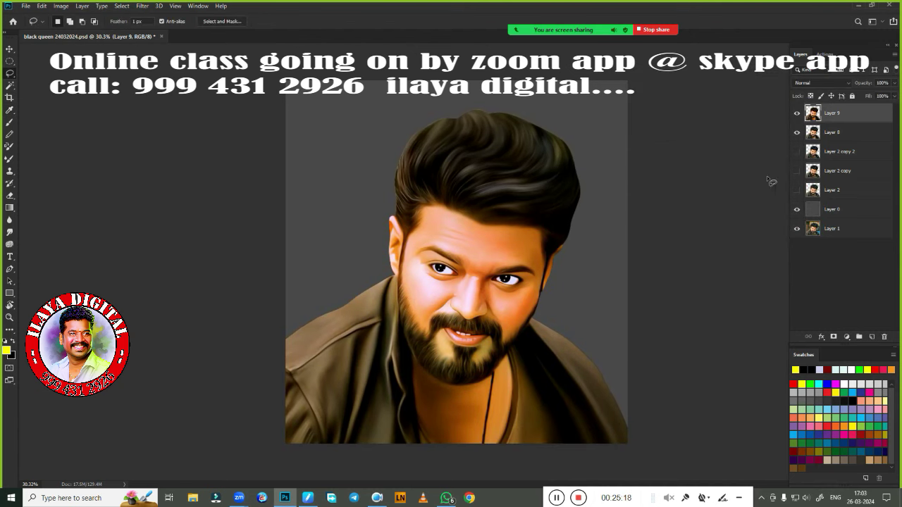
{"action": "scroll", "coordinate": [372, 225], "scroll_direction": "up", "scroll_amount": 2}
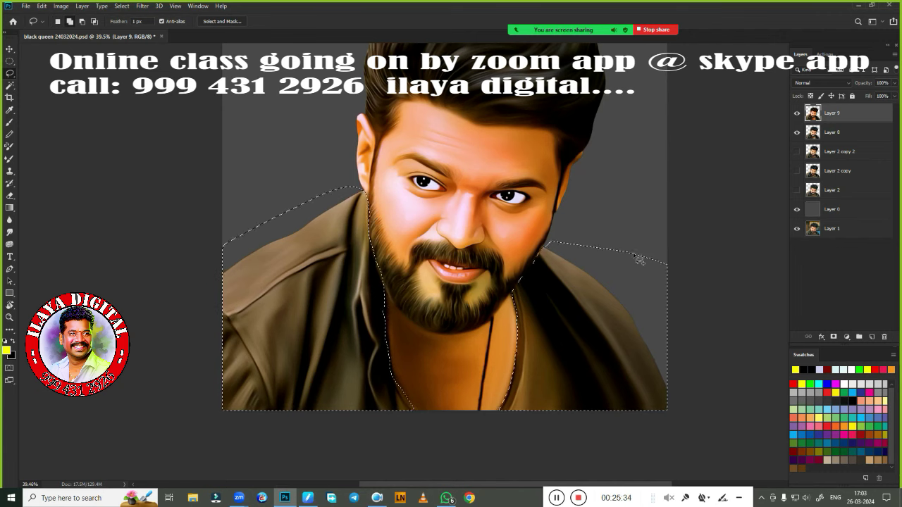
Step: Feather the jacket selection, apply Hue -4 and Saturation +15, then deselect and fit the view
{"action": "key", "text": "shift+F6"}
{"action": "key", "text": "Return"}
{"action": "key", "text": "ctrl+u"}
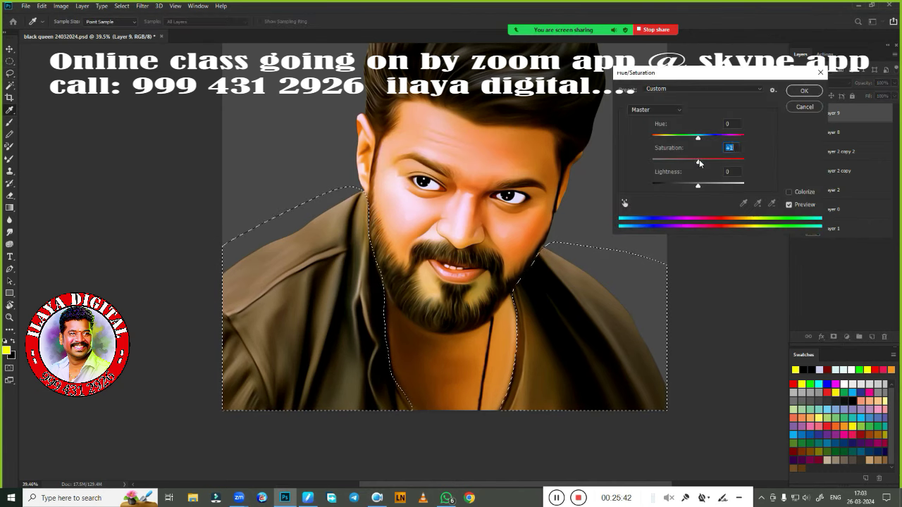
{"action": "mouse_move", "coordinate": [699, 163]}
{"action": "left_mouse_down"}
{"action": "mouse_move", "coordinate": [718, 161]}
{"action": "mouse_move", "coordinate": [689, 137]}
{"action": "mouse_move", "coordinate": [653, 140]}
{"action": "mouse_move", "coordinate": [740, 140]}
{"action": "mouse_move", "coordinate": [700, 144]}
{"action": "mouse_move", "coordinate": [702, 186]}
{"action": "mouse_move", "coordinate": [684, 162]}
{"action": "mouse_move", "coordinate": [697, 185]}
{"action": "left_mouse_up"}
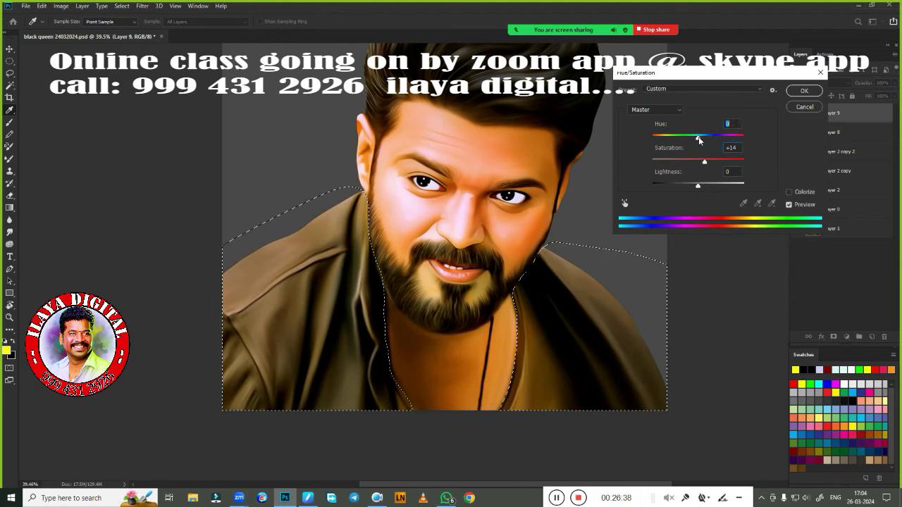
{"action": "left_click_drag", "start_coordinate": [695, 185], "coordinate": [697, 185]}
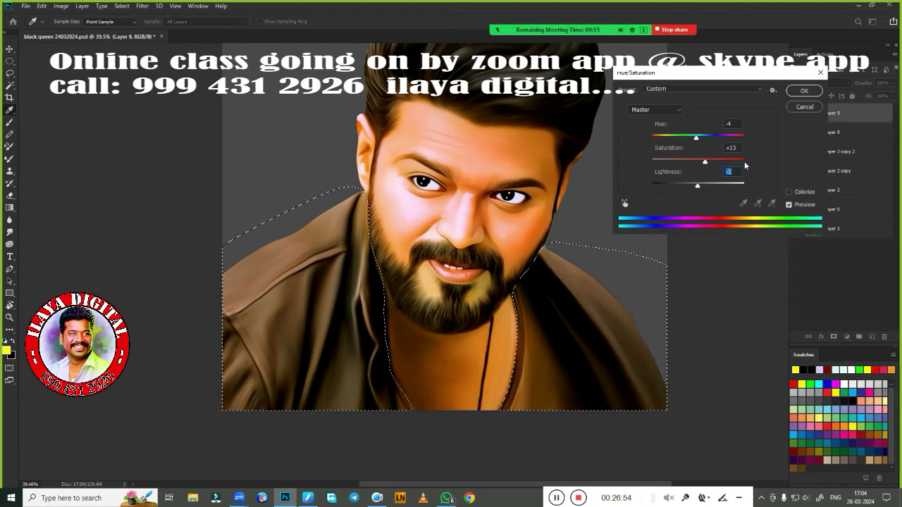
{"action": "left_click", "coordinate": [803, 90]}
{"action": "key", "text": "ctrl+d"}
{"action": "key", "text": "ctrl+0"}
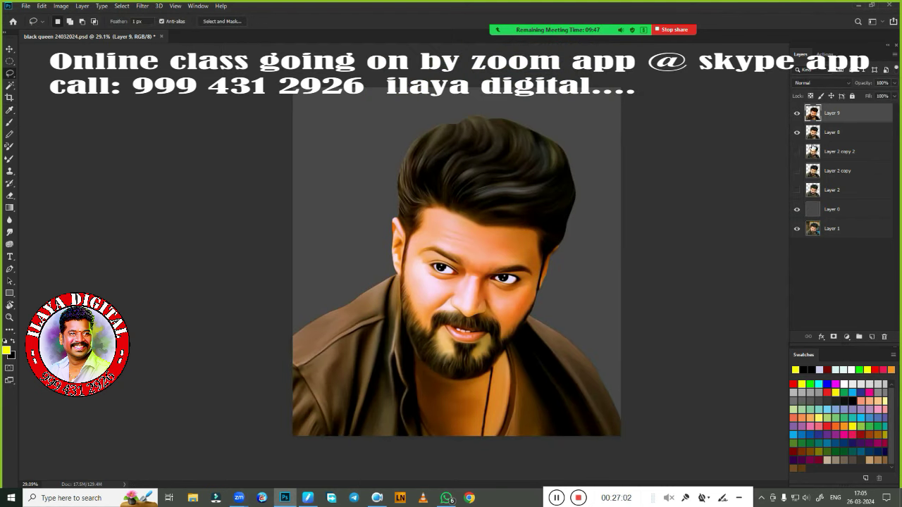
Step: Add empty Layer 10, pick a brush preset, and rotate the view to follow the hair
{"action": "left_click", "coordinate": [872, 336]}
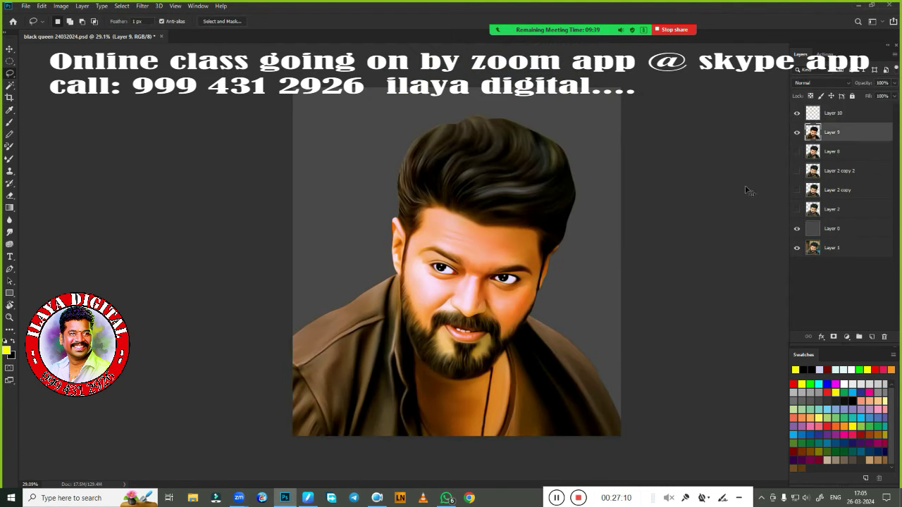
{"action": "scroll", "coordinate": [491, 169], "scroll_direction": "up", "scroll_amount": 5}
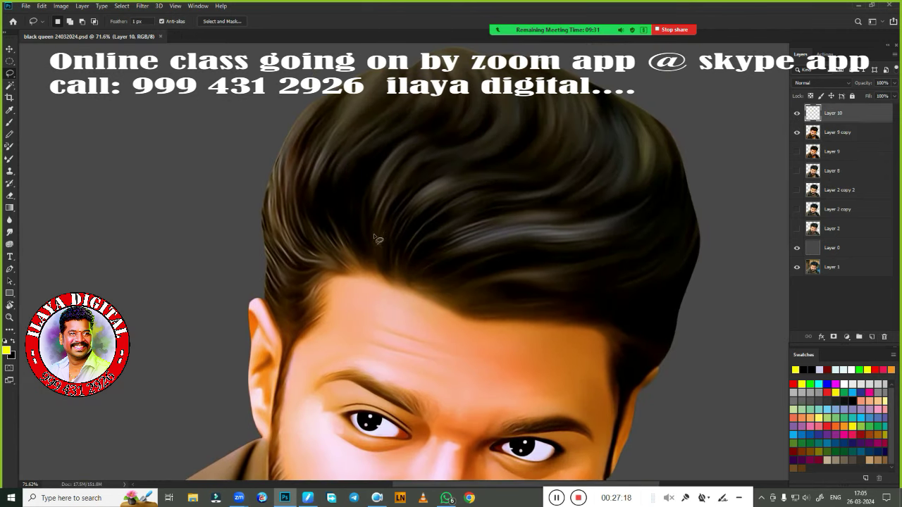
{"action": "key", "text": "b"}
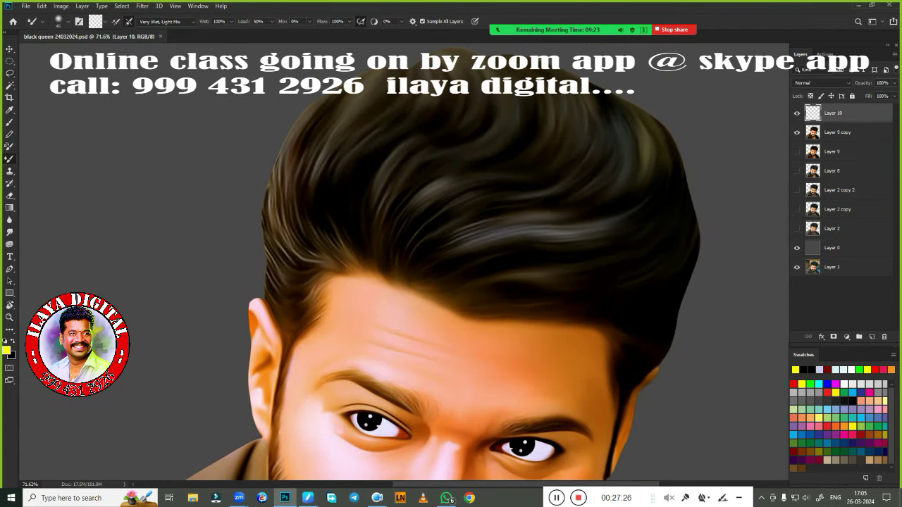
{"action": "right_click", "coordinate": [402, 220]}
{"action": "left_click", "coordinate": [433, 361]}
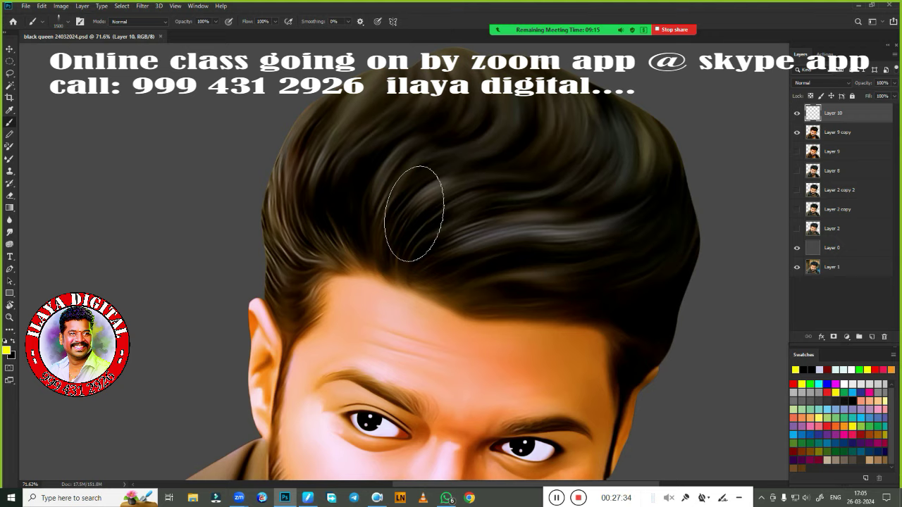
{"action": "left_click_drag", "start_coordinate": [398, 288], "coordinate": [295, 351]}
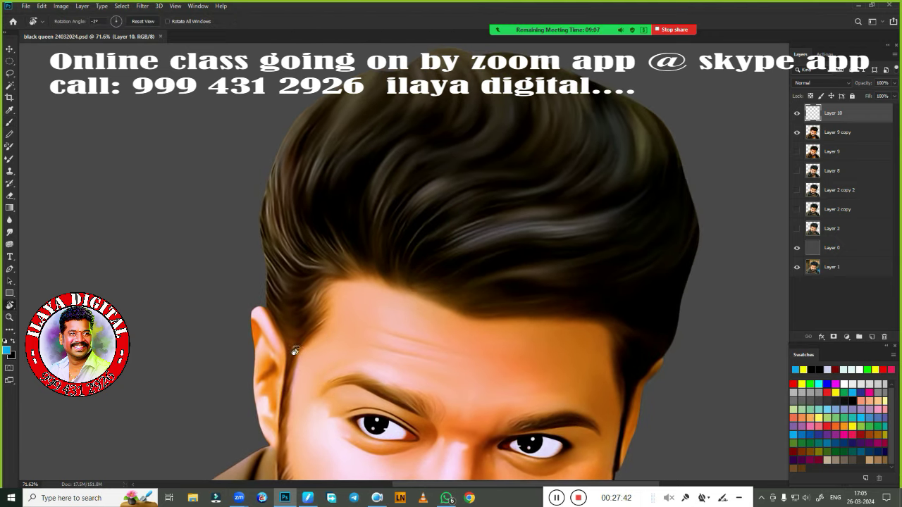
{"action": "mouse_move", "coordinate": [455, 307]}
{"action": "left_mouse_down"}
{"action": "mouse_move", "coordinate": [242, 284]}
{"action": "mouse_move", "coordinate": [308, 207]}
{"action": "mouse_move", "coordinate": [262, 182]}
{"action": "left_mouse_up"}
{"action": "mouse_move", "coordinate": [551, 203]}
{"action": "left_mouse_down"}
{"action": "mouse_move", "coordinate": [409, 298]}
{"action": "mouse_move", "coordinate": [460, 246]}
{"action": "mouse_move", "coordinate": [265, 291]}
{"action": "mouse_move", "coordinate": [22, 473]}
{"action": "left_mouse_up"}
Step: Check the tablet pen pressure settings, choose a thin hair-strand brush, and undo the test strokes
{"action": "key", "text": "b"}
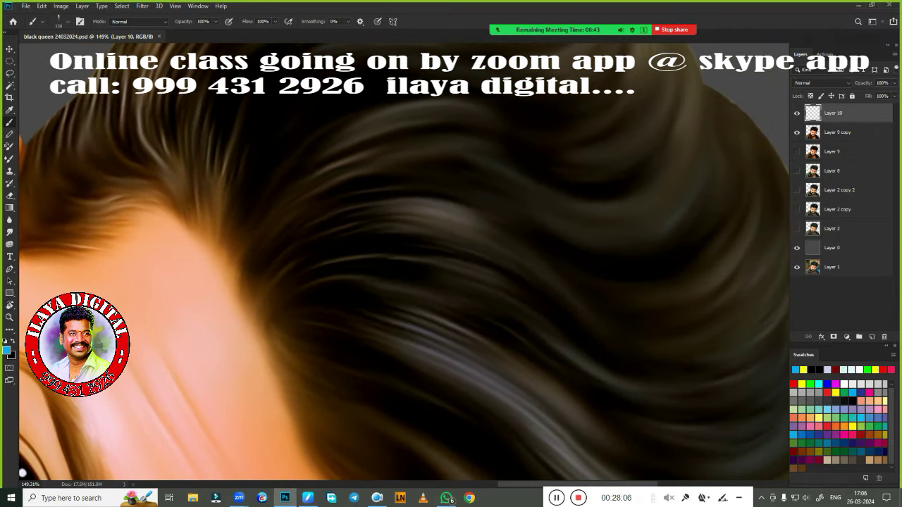
{"action": "left_click", "coordinate": [310, 498]}
{"action": "left_click", "coordinate": [543, 105]}
{"action": "left_click", "coordinate": [543, 143]}
{"action": "left_click", "coordinate": [322, 105]}
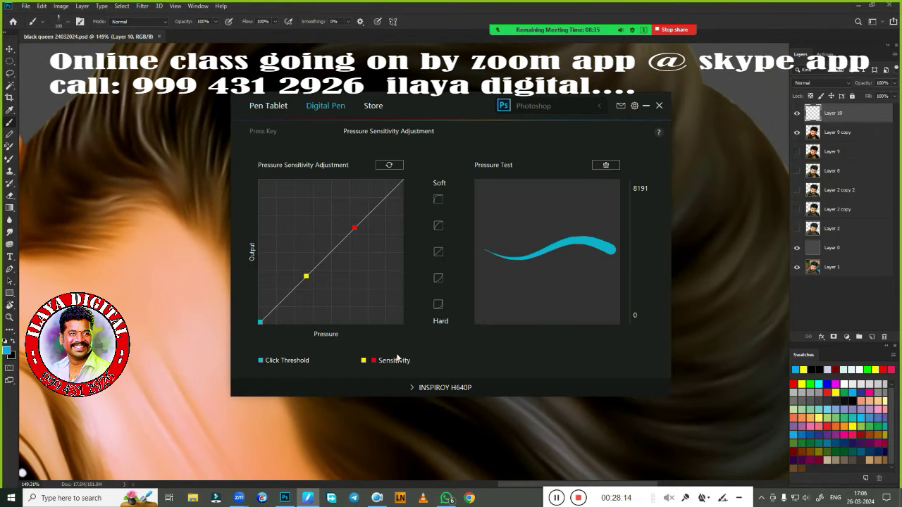
{"action": "key", "text": "ctrl+z"}
{"action": "right_click", "coordinate": [380, 315]}
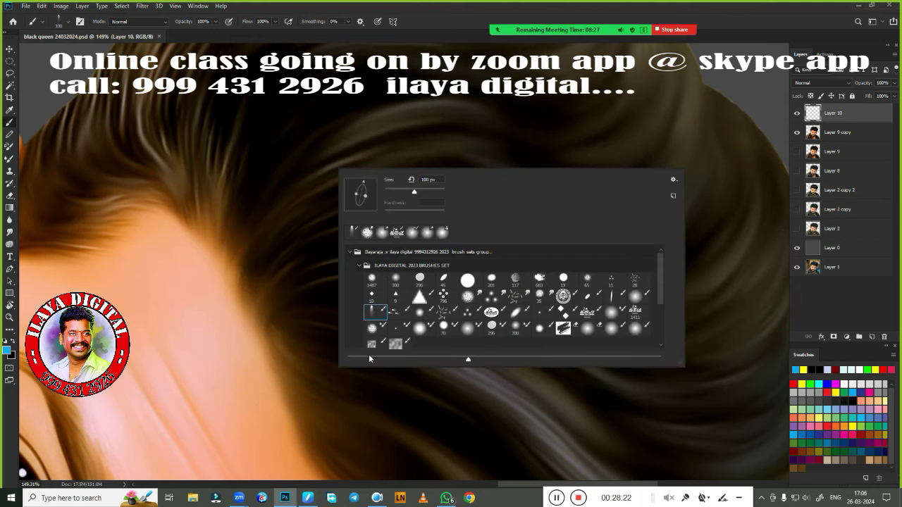
{"action": "double_click", "coordinate": [368, 353]}
{"action": "key", "text": "ctrl+z"}
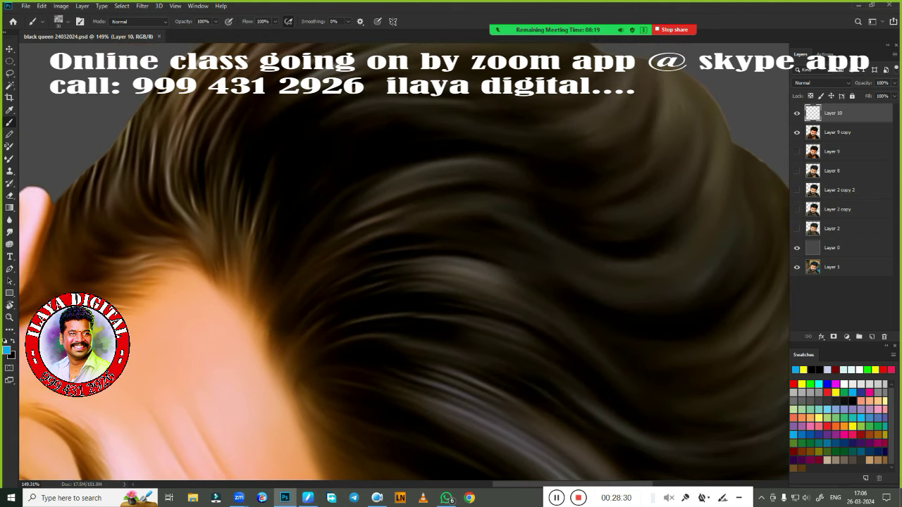
Step: Undo the rejected trial strokes and repaint curved blue strands across the middle hair
{"action": "key", "text": "ctrl+z"}
{"action": "scroll", "coordinate": [397, 316], "scroll_direction": "up", "scroll_amount": 3}
{"action": "left_click_drag", "start_coordinate": [448, 208], "coordinate": [214, 380]}
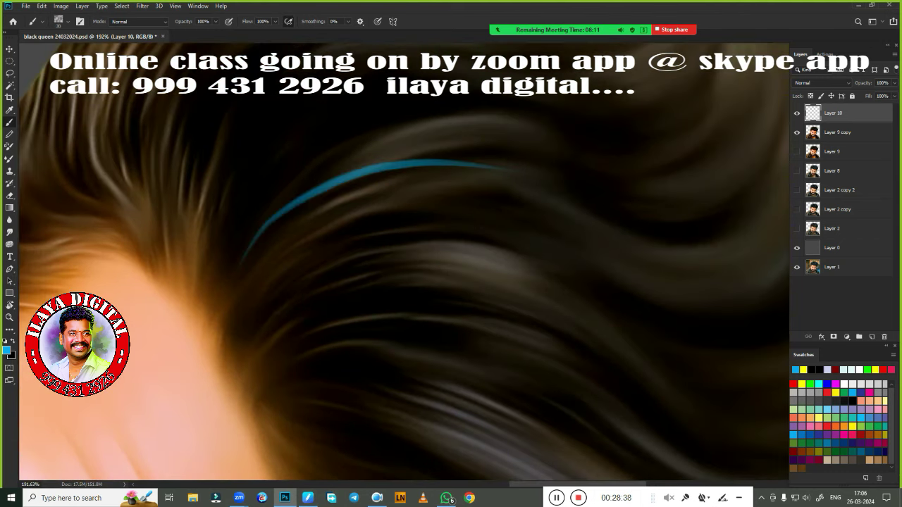
{"action": "key", "text": "ctrl+z"}
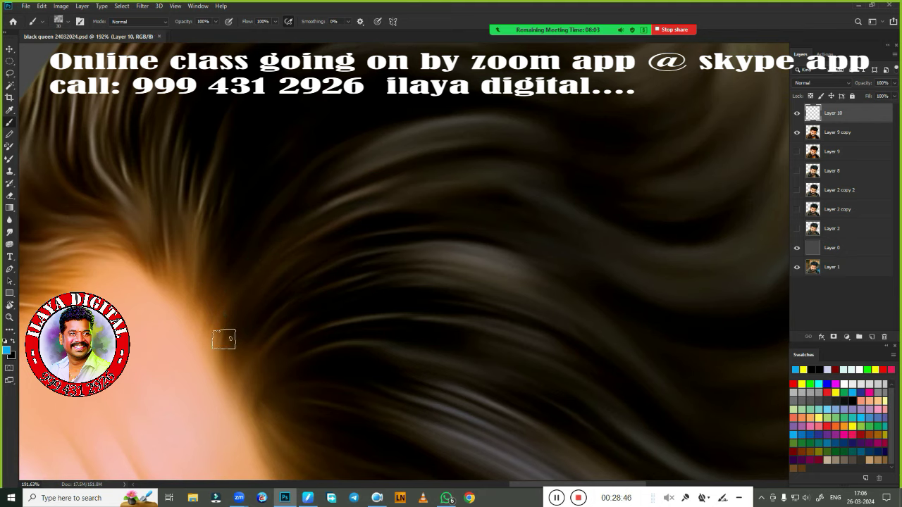
{"action": "left_click_drag", "start_coordinate": [250, 275], "coordinate": [511, 152]}
{"action": "key", "text": "ctrl+z"}
{"action": "left_click_drag", "start_coordinate": [560, 211], "coordinate": [240, 306]}
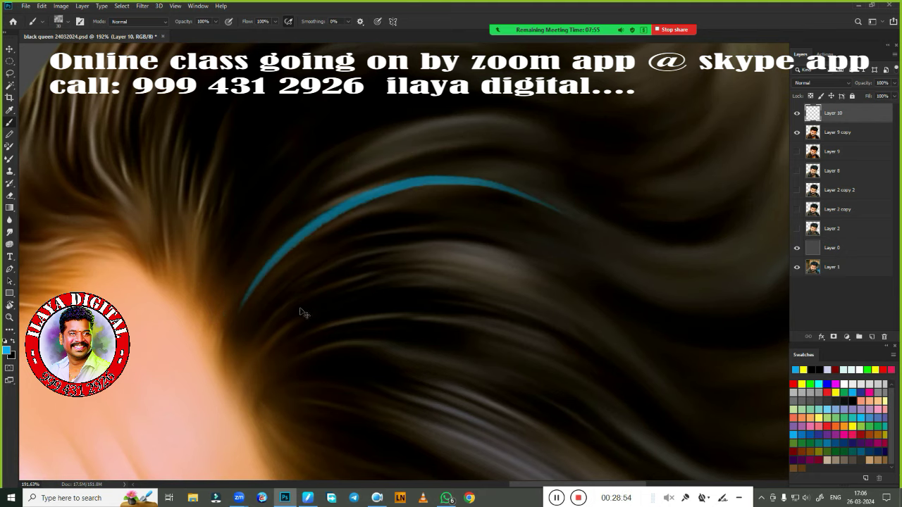
{"action": "left_click_drag", "start_coordinate": [463, 209], "coordinate": [264, 297]}
{"action": "left_click_drag", "start_coordinate": [541, 281], "coordinate": [278, 330]}
{"action": "left_click_drag", "start_coordinate": [490, 242], "coordinate": [322, 281]}
Step: Add more curved blue strands running through the hair at several zoom levels
{"action": "scroll", "coordinate": [395, 268], "scroll_direction": "up", "scroll_amount": 3}
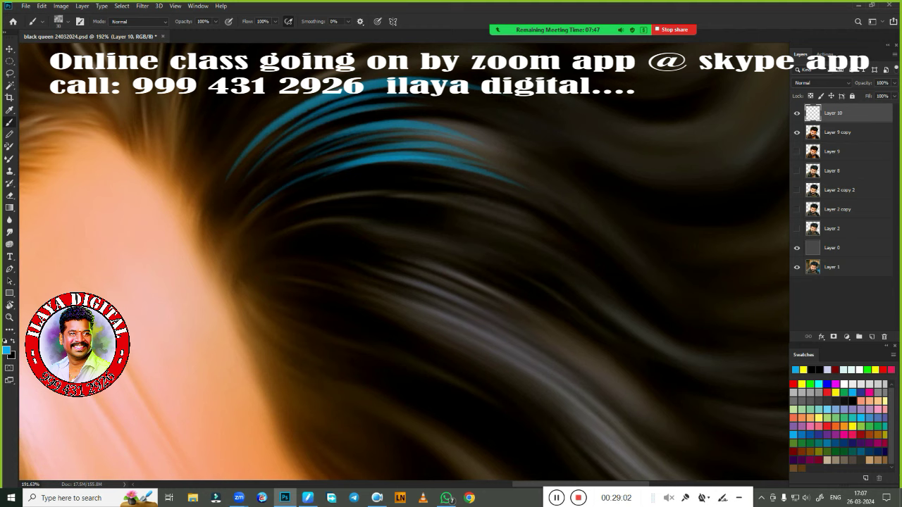
{"action": "left_click_drag", "start_coordinate": [278, 225], "coordinate": [549, 257]}
{"action": "scroll", "coordinate": [449, 205], "scroll_direction": "down", "scroll_amount": 3}
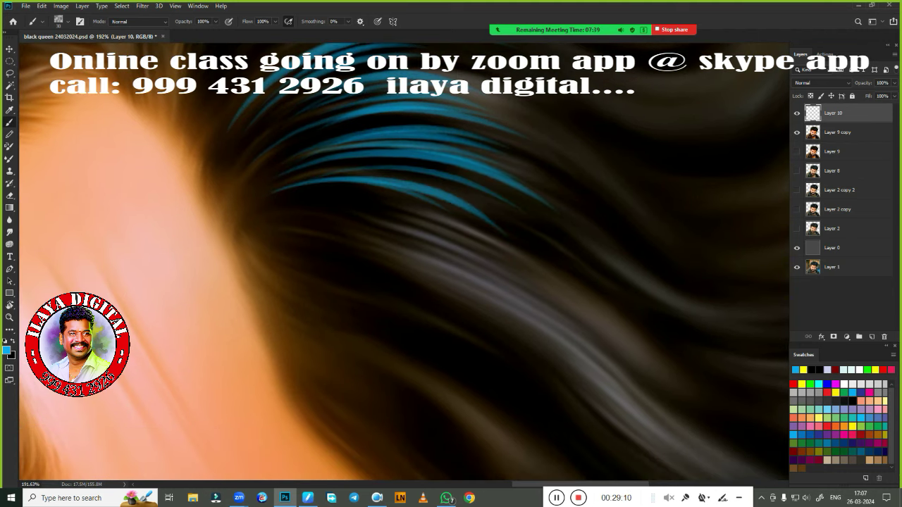
{"action": "left_click_drag", "start_coordinate": [521, 203], "coordinate": [296, 276]}
{"action": "left_click_drag", "start_coordinate": [493, 215], "coordinate": [274, 297]}
{"action": "scroll", "coordinate": [426, 338], "scroll_direction": "up", "scroll_amount": 5}
{"action": "scroll", "coordinate": [442, 177], "scroll_direction": "up", "scroll_amount": 5}
{"action": "left_click_drag", "start_coordinate": [524, 170], "coordinate": [309, 276]}
{"action": "left_click_drag", "start_coordinate": [504, 146], "coordinate": [328, 200]}
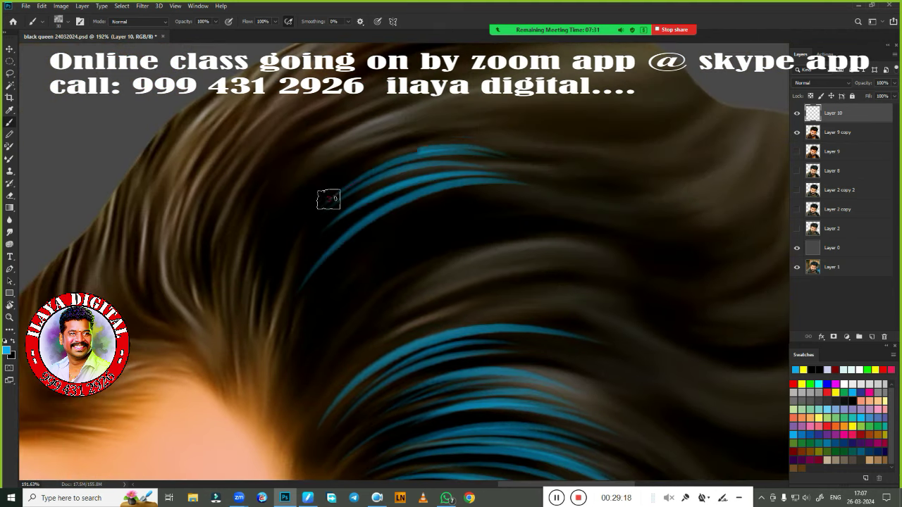
Step: Paint dense blue strands across the upper and upper-left hair
{"action": "left_click_drag", "start_coordinate": [493, 99], "coordinate": [331, 157]}
{"action": "scroll", "coordinate": [482, 346], "scroll_direction": "up", "scroll_amount": 1}
{"action": "left_click_drag", "start_coordinate": [481, 346], "coordinate": [409, 240]}
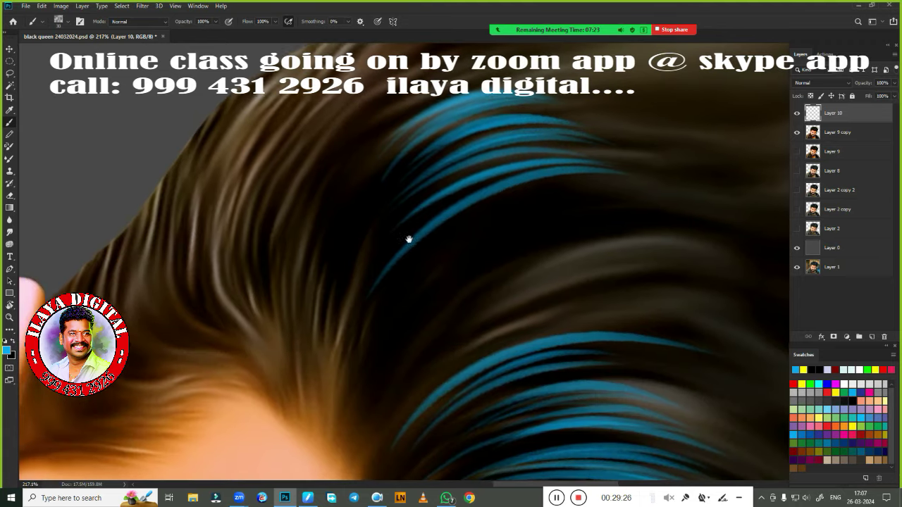
{"action": "left_click_drag", "start_coordinate": [403, 144], "coordinate": [286, 261]}
{"action": "left_click_drag", "start_coordinate": [413, 122], "coordinate": [263, 256]}
{"action": "left_click_drag", "start_coordinate": [412, 103], "coordinate": [252, 234]}
{"action": "left_click_drag", "start_coordinate": [375, 106], "coordinate": [205, 307]}
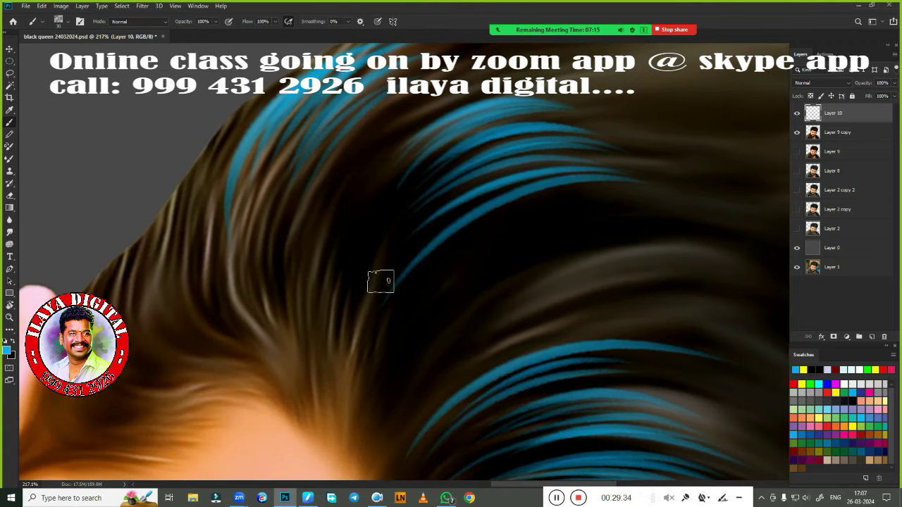
{"action": "scroll", "coordinate": [380, 281], "scroll_direction": "up", "scroll_amount": 2}
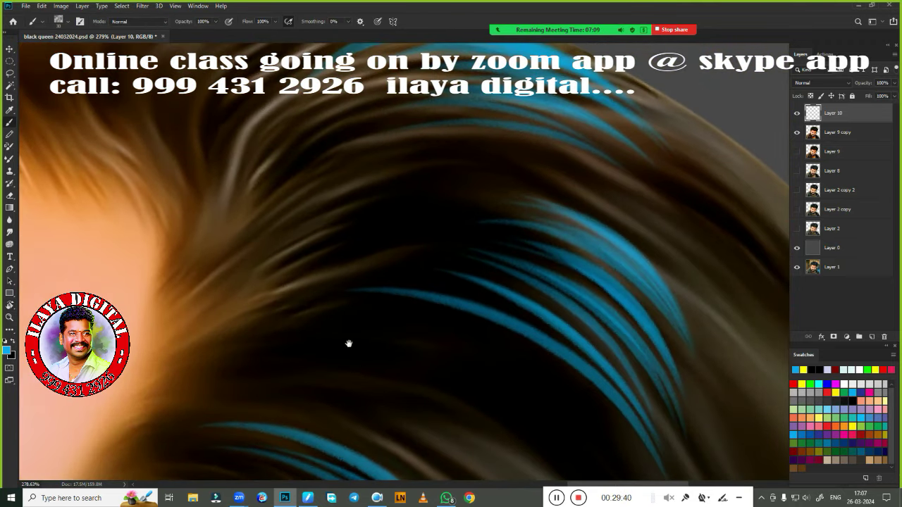
Step: Rotate the view to the strand direction and paint lighter strands on the right hair
{"action": "left_click_drag", "start_coordinate": [348, 362], "coordinate": [324, 237]}
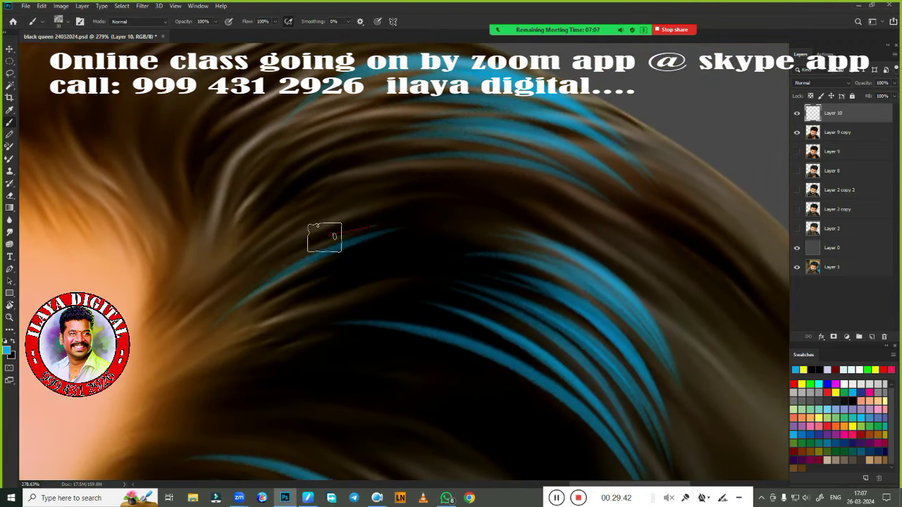
{"action": "key", "text": "r"}
{"action": "left_click_drag", "start_coordinate": [370, 306], "coordinate": [322, 300]}
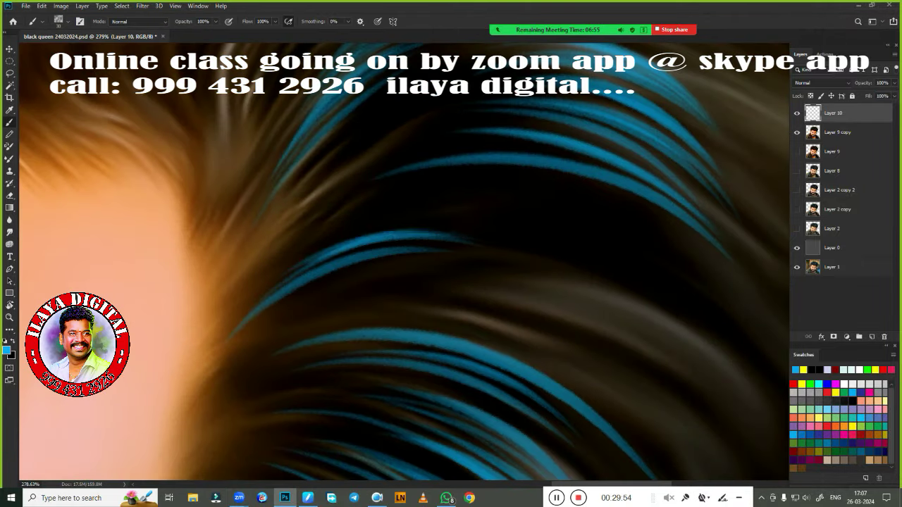
{"action": "left_click_drag", "start_coordinate": [218, 338], "coordinate": [535, 194]}
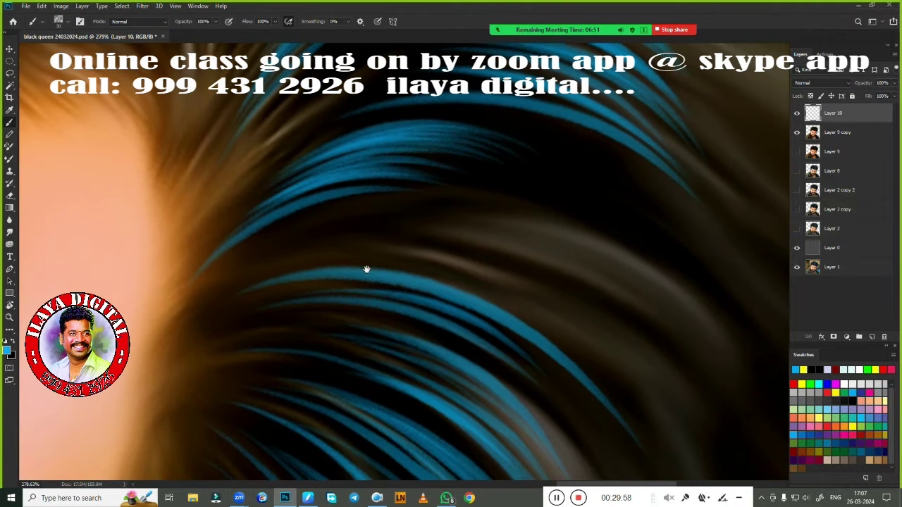
{"action": "left_click_drag", "start_coordinate": [366, 269], "coordinate": [634, 205]}
{"action": "left_click_drag", "start_coordinate": [444, 377], "coordinate": [453, 435]}
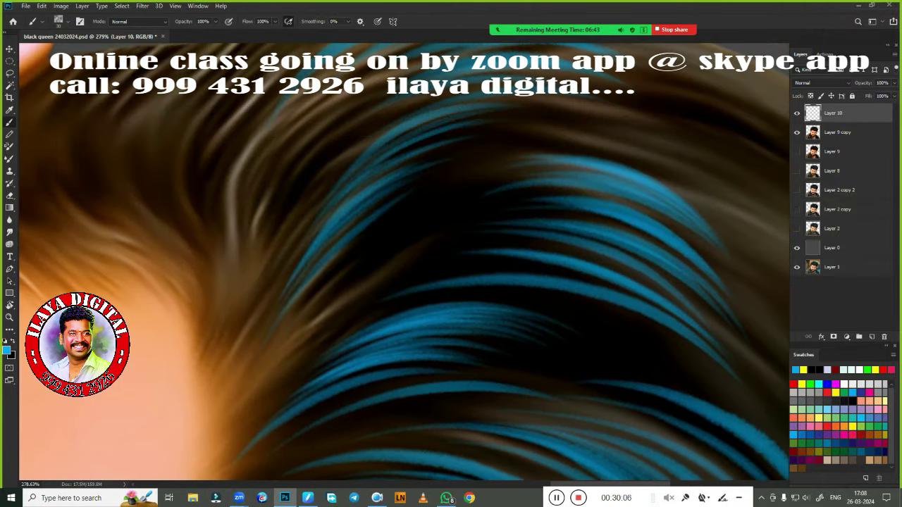
{"action": "mouse_move", "coordinate": [331, 355]}
{"action": "left_mouse_down"}
{"action": "mouse_move", "coordinate": [176, 211]}
{"action": "mouse_move", "coordinate": [212, 171]}
{"action": "mouse_move", "coordinate": [422, 113]}
{"action": "left_mouse_up"}
Step: Paint several blue strands across the middle and lower hair
{"action": "scroll", "coordinate": [423, 298], "scroll_direction": "down", "scroll_amount": 3}
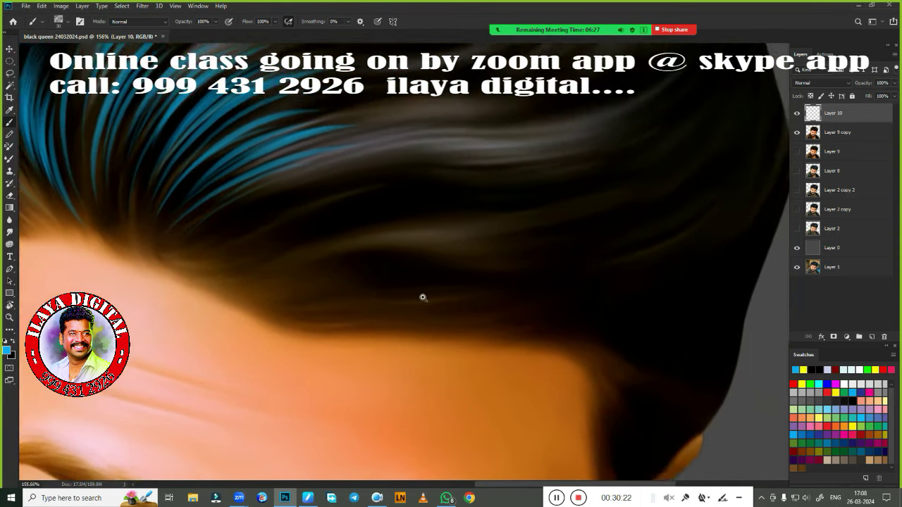
{"action": "scroll", "coordinate": [422, 297], "scroll_direction": "up", "scroll_amount": 2}
{"action": "scroll", "coordinate": [315, 326], "scroll_direction": "up", "scroll_amount": 3}
{"action": "left_click_drag", "start_coordinate": [162, 320], "coordinate": [364, 264]}
{"action": "left_click_drag", "start_coordinate": [200, 293], "coordinate": [392, 210]}
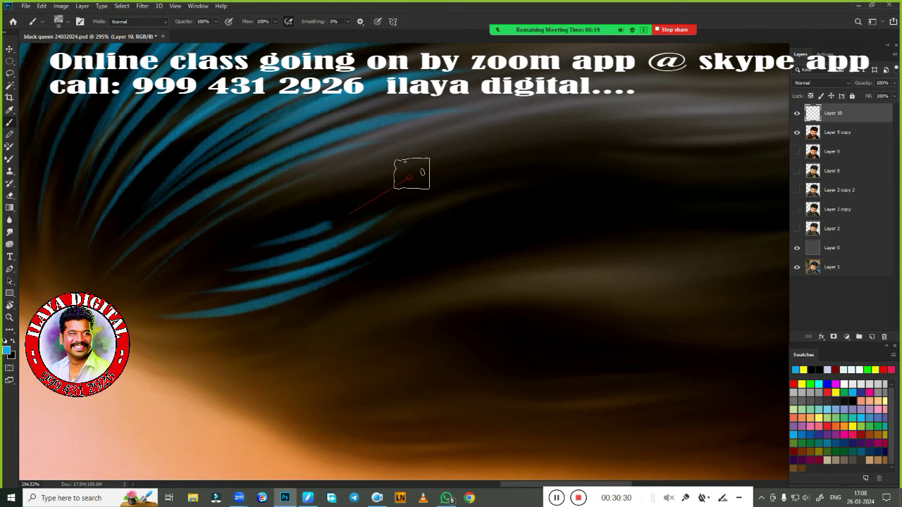
{"action": "left_click_drag", "start_coordinate": [237, 241], "coordinate": [391, 189]}
{"action": "left_click_drag", "start_coordinate": [178, 389], "coordinate": [444, 305]}
{"action": "left_click_drag", "start_coordinate": [278, 393], "coordinate": [505, 345]}
{"action": "scroll", "coordinate": [328, 274], "scroll_direction": "down", "scroll_amount": 3}
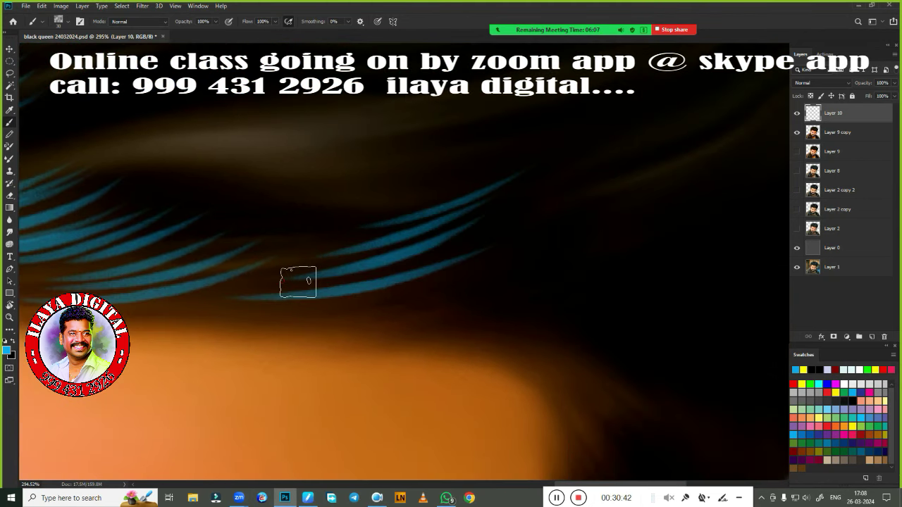
Step: Add long blue strands sweeping across the upper hair
{"action": "left_click_drag", "start_coordinate": [298, 281], "coordinate": [514, 232]}
{"action": "scroll", "coordinate": [427, 345], "scroll_direction": "down", "scroll_amount": 3}
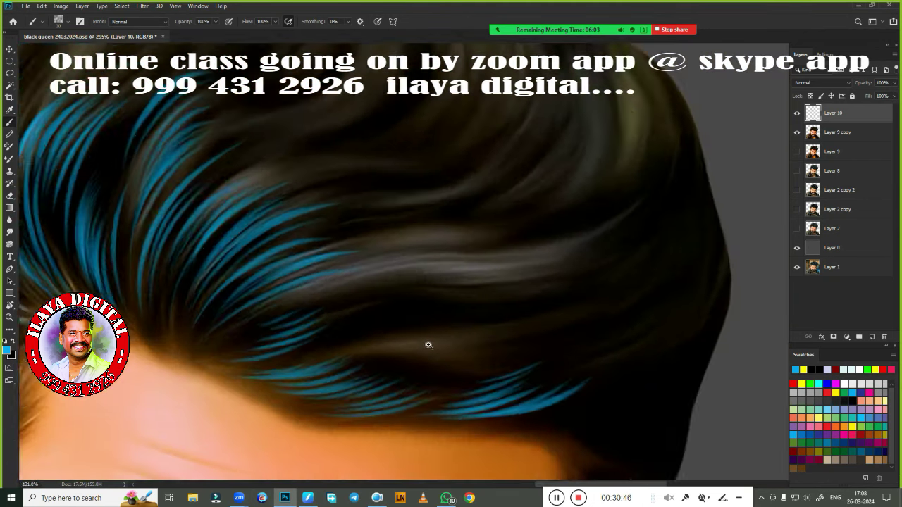
{"action": "scroll", "coordinate": [437, 232], "scroll_direction": "up", "scroll_amount": 3}
{"action": "left_click_drag", "start_coordinate": [268, 262], "coordinate": [483, 195]}
{"action": "left_click_drag", "start_coordinate": [317, 211], "coordinate": [642, 130]}
{"action": "scroll", "coordinate": [422, 247], "scroll_direction": "down", "scroll_amount": 3}
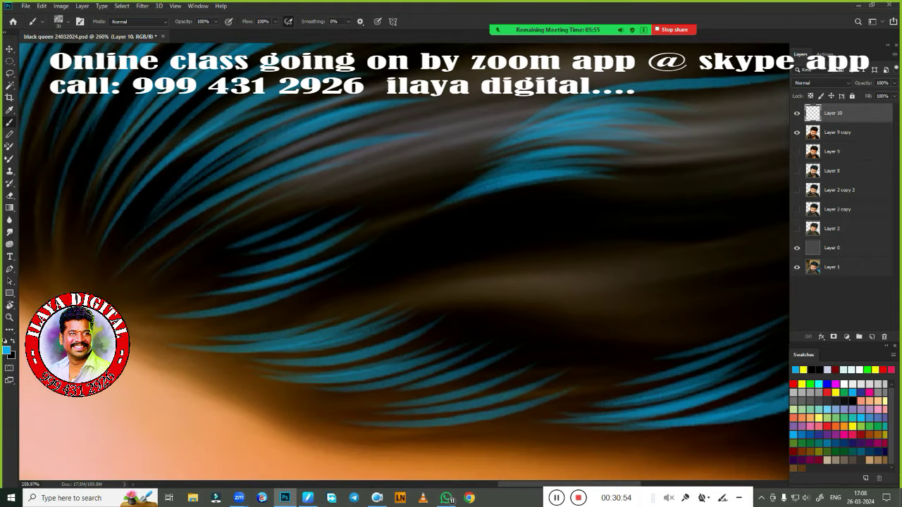
{"action": "left_click_drag", "start_coordinate": [241, 328], "coordinate": [652, 191]}
Step: Shift the view along the hair edge and paint blue strands along the lower strand group
{"action": "scroll", "coordinate": [205, 323], "scroll_direction": "up", "scroll_amount": 3}
{"action": "scroll", "coordinate": [401, 336], "scroll_direction": "down", "scroll_amount": 3}
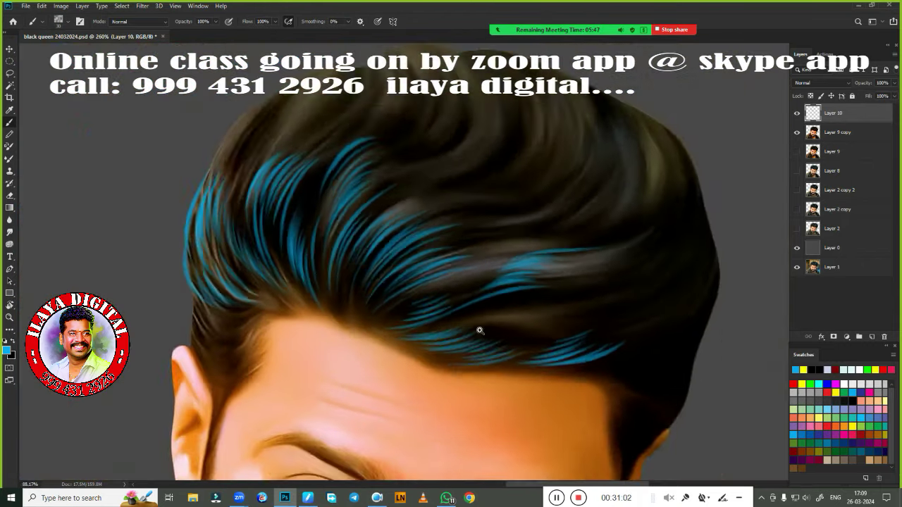
{"action": "scroll", "coordinate": [479, 328], "scroll_direction": "up", "scroll_amount": 3}
{"action": "scroll", "coordinate": [404, 285], "scroll_direction": "down", "scroll_amount": 3}
{"action": "scroll", "coordinate": [404, 285], "scroll_direction": "up", "scroll_amount": 2}
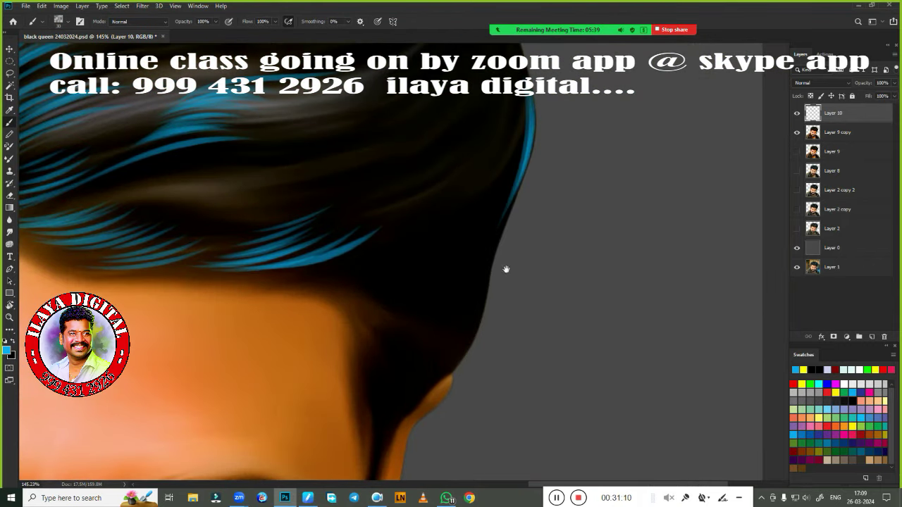
{"action": "scroll", "coordinate": [467, 281], "scroll_direction": "down", "scroll_amount": 2}
{"action": "scroll", "coordinate": [455, 339], "scroll_direction": "up", "scroll_amount": 4}
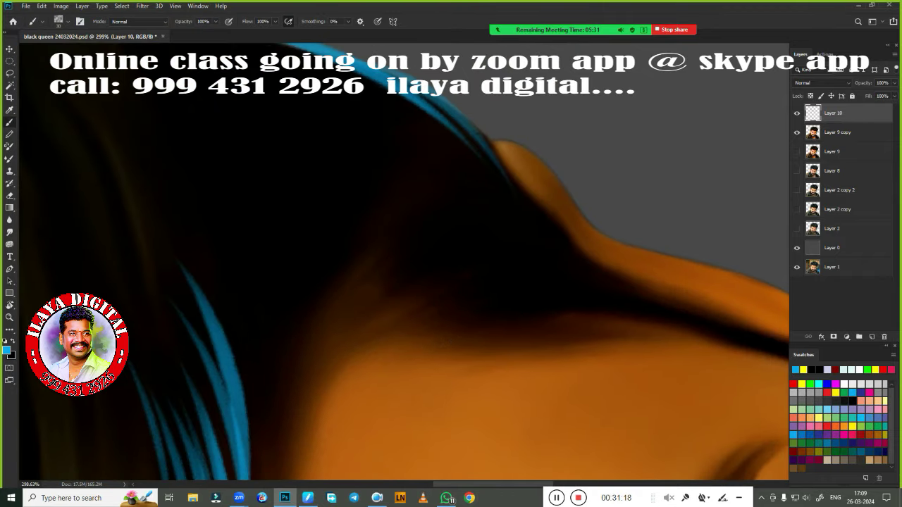
{"action": "left_click_drag", "start_coordinate": [443, 220], "coordinate": [365, 167]}
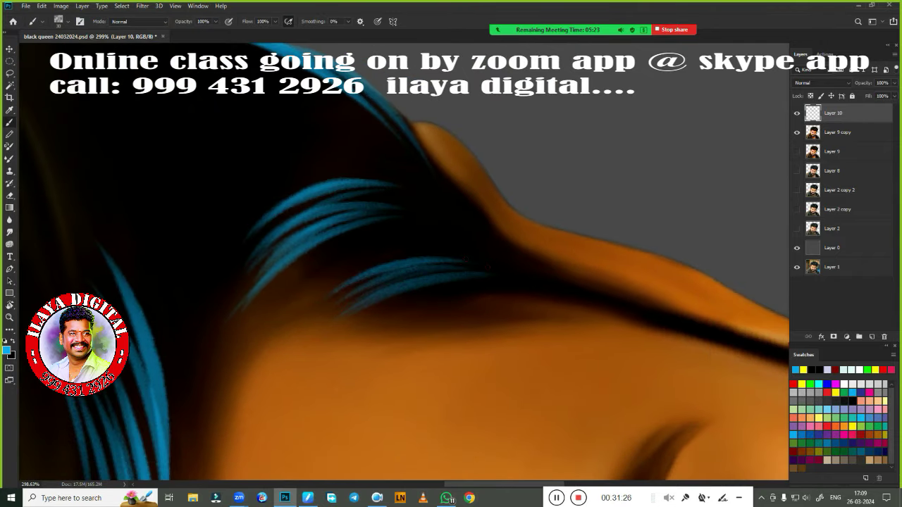
{"action": "left_click_drag", "start_coordinate": [486, 268], "coordinate": [303, 286]}
{"action": "mouse_move", "coordinate": [570, 295]}
{"action": "left_mouse_down"}
{"action": "mouse_move", "coordinate": [436, 278]}
{"action": "mouse_move", "coordinate": [310, 285]}
{"action": "left_mouse_up"}
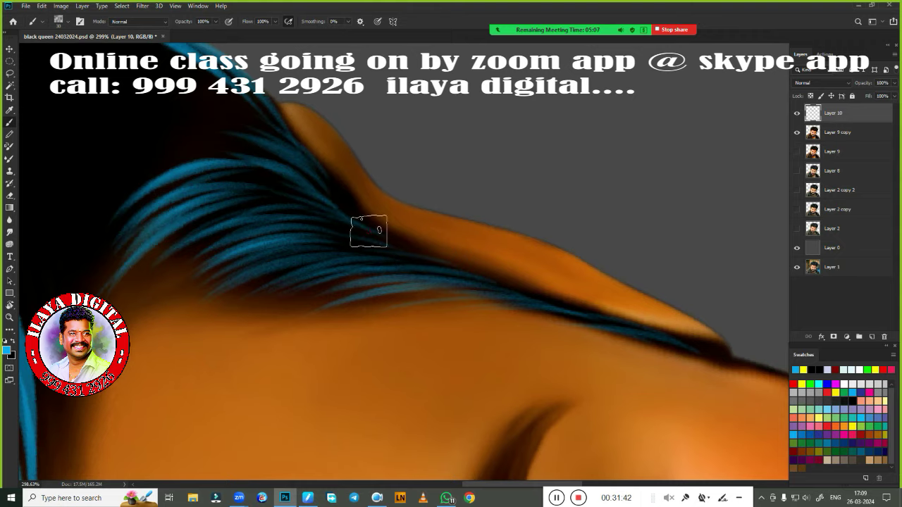
Step: Pan and zoom around the hair beside the forehead and face to review coverage
{"action": "left_click_drag", "start_coordinate": [368, 231], "coordinate": [557, 245]}
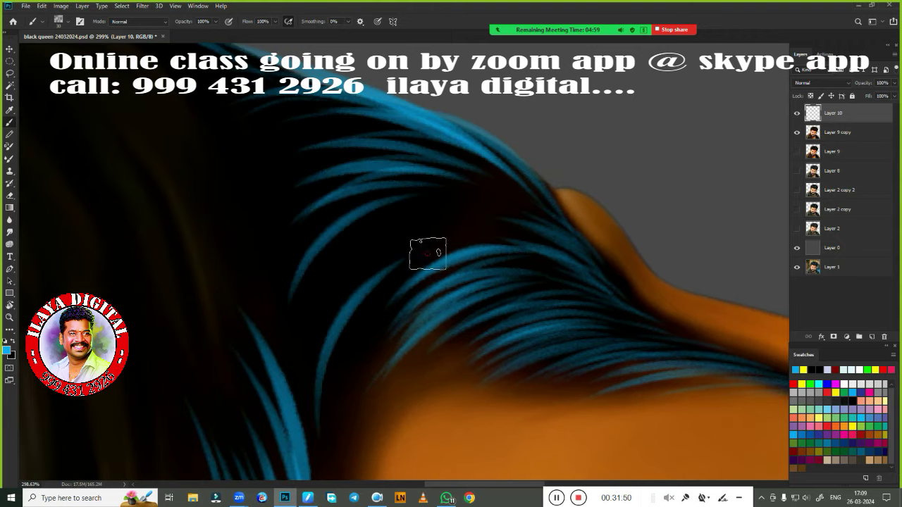
{"action": "mouse_move", "coordinate": [463, 306]}
{"action": "left_mouse_down"}
{"action": "mouse_move", "coordinate": [442, 368]}
{"action": "mouse_move", "coordinate": [418, 318]}
{"action": "mouse_move", "coordinate": [548, 222]}
{"action": "mouse_move", "coordinate": [336, 271]}
{"action": "left_mouse_up"}
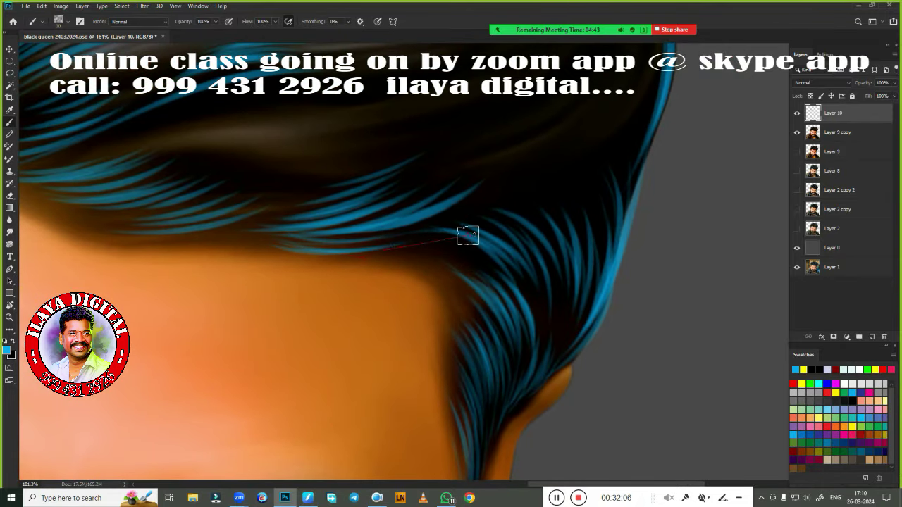
{"action": "left_click_drag", "start_coordinate": [468, 236], "coordinate": [411, 207]}
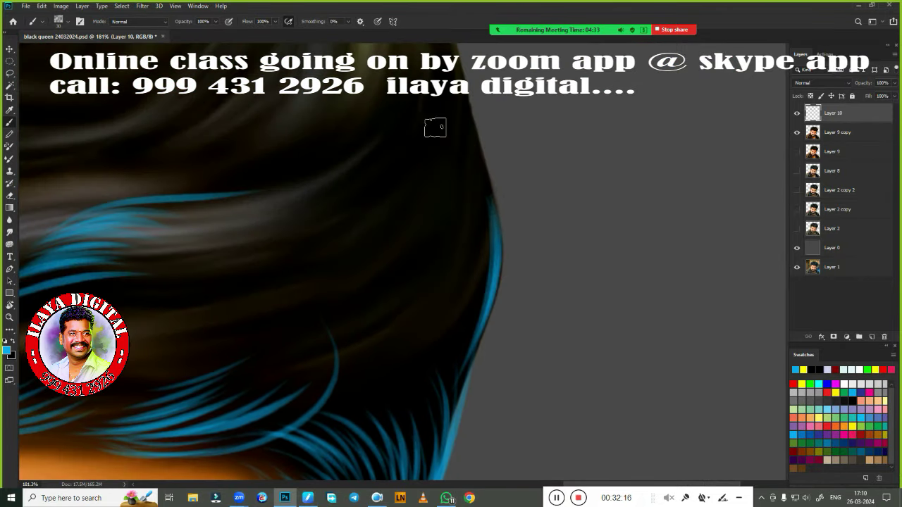
{"action": "mouse_move", "coordinate": [434, 127]}
{"action": "left_mouse_down"}
{"action": "mouse_move", "coordinate": [472, 195]}
{"action": "mouse_move", "coordinate": [239, 378]}
{"action": "mouse_move", "coordinate": [305, 314]}
{"action": "mouse_move", "coordinate": [313, 341]}
{"action": "left_mouse_up"}
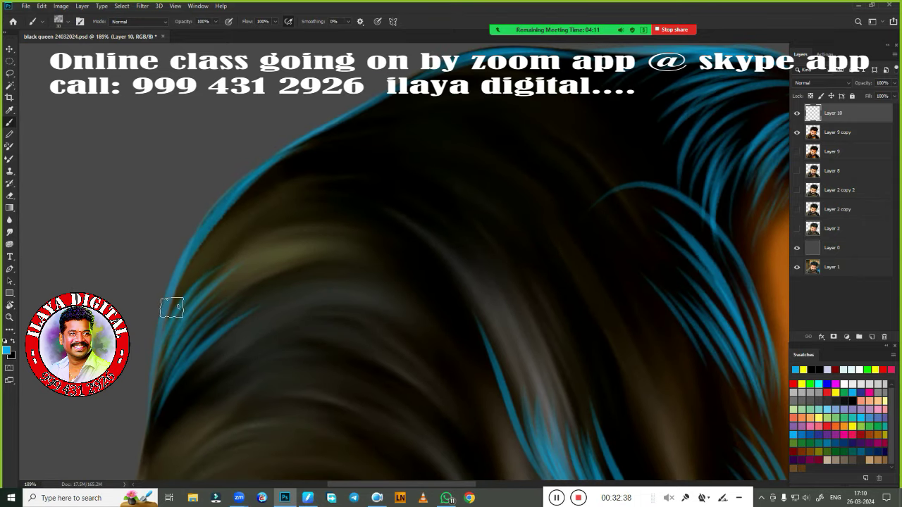
{"action": "mouse_move", "coordinate": [314, 254]}
{"action": "left_mouse_down"}
{"action": "mouse_move", "coordinate": [371, 342]}
{"action": "mouse_move", "coordinate": [230, 430]}
{"action": "left_mouse_up"}
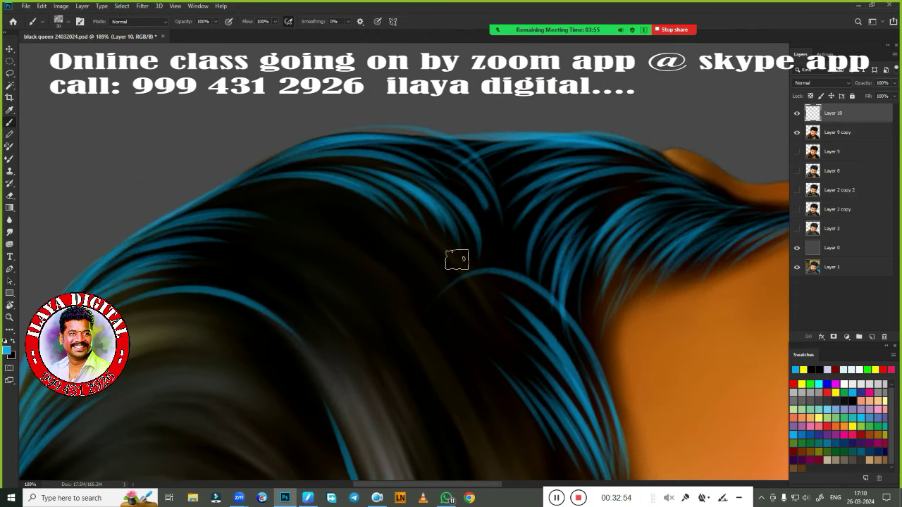
{"action": "mouse_move", "coordinate": [457, 259]}
{"action": "left_mouse_down"}
{"action": "mouse_move", "coordinate": [343, 278]}
{"action": "mouse_move", "coordinate": [350, 211]}
{"action": "left_mouse_up"}
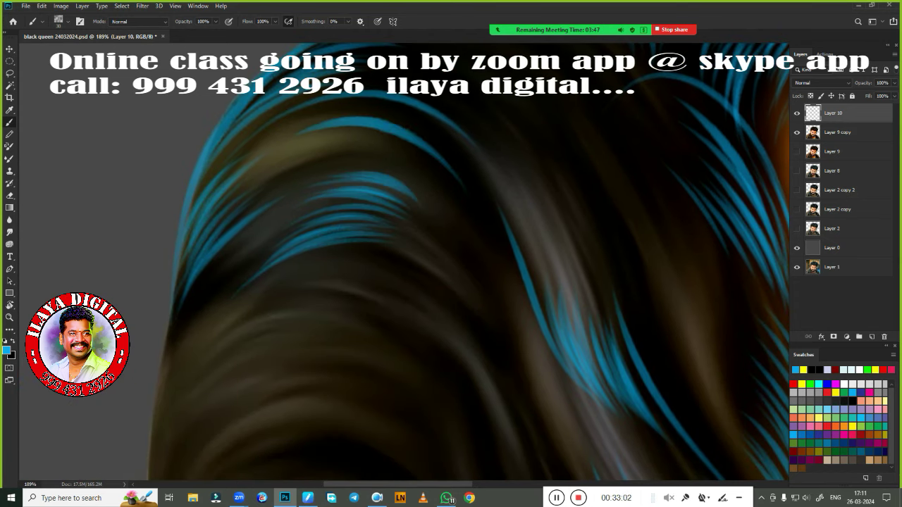
{"action": "left_click_drag", "start_coordinate": [268, 173], "coordinate": [169, 264]}
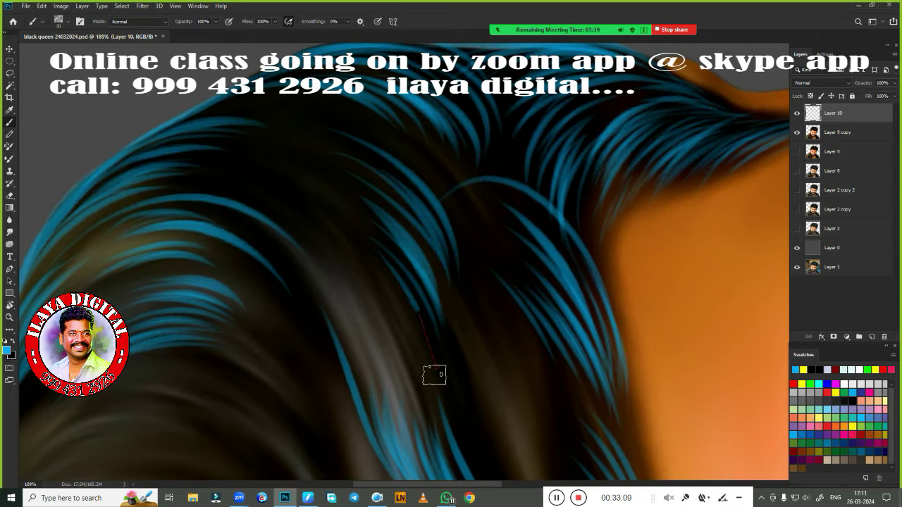
Step: Pan over the top edge and hair above the face to inspect the blue strands
{"action": "left_click_drag", "start_coordinate": [394, 253], "coordinate": [468, 359]}
{"action": "left_click_drag", "start_coordinate": [420, 316], "coordinate": [410, 345]}
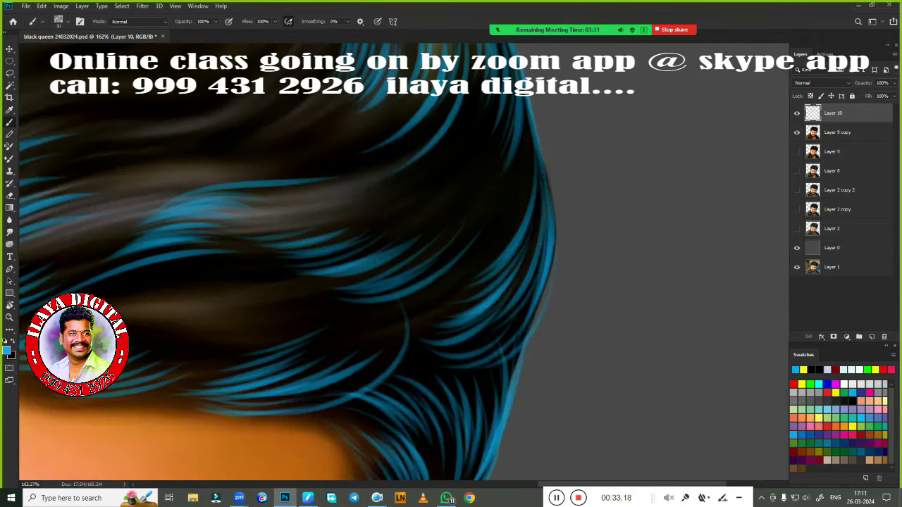
{"action": "scroll", "coordinate": [411, 344], "scroll_direction": "up", "scroll_amount": 2}
{"action": "left_click_drag", "start_coordinate": [321, 284], "coordinate": [394, 232]}
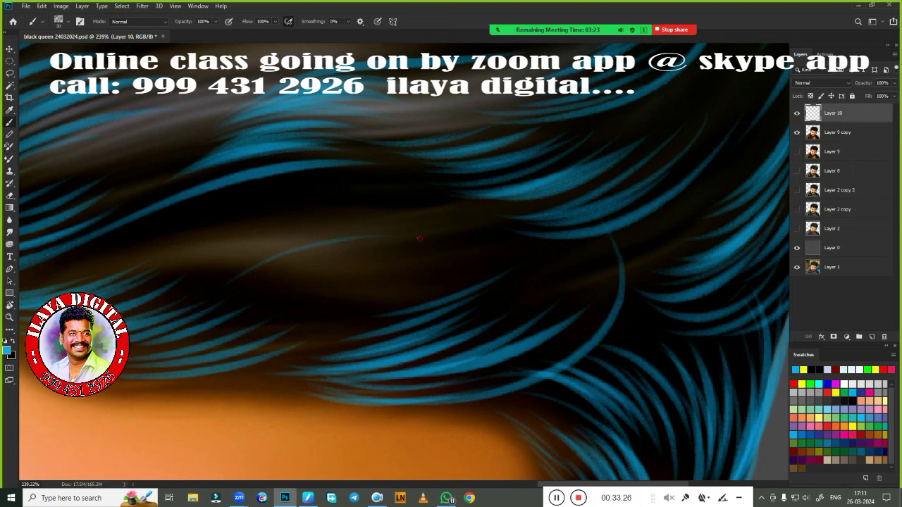
{"action": "left_click_drag", "start_coordinate": [338, 253], "coordinate": [318, 234]}
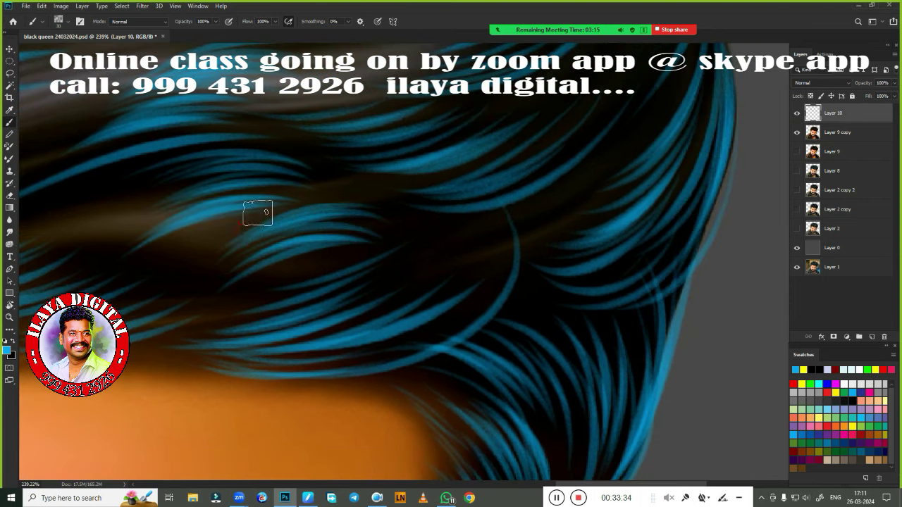
{"action": "mouse_move", "coordinate": [257, 211]}
{"action": "left_mouse_down"}
{"action": "mouse_move", "coordinate": [670, 216]}
{"action": "mouse_move", "coordinate": [332, 351]}
{"action": "mouse_move", "coordinate": [489, 251]}
{"action": "left_mouse_up"}
{"action": "left_click_drag", "start_coordinate": [470, 202], "coordinate": [465, 204]}
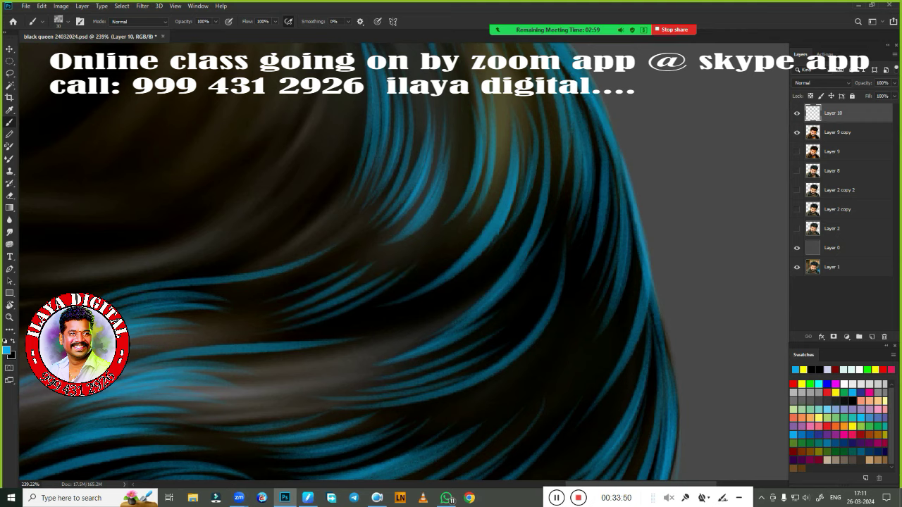
Step: Zoom in and out repeatedly to inspect the blue-strand coverage across the hair
{"action": "scroll", "coordinate": [312, 388], "scroll_direction": "down", "scroll_amount": 5}
{"action": "scroll", "coordinate": [284, 365], "scroll_direction": "up", "scroll_amount": 1}
{"action": "scroll", "coordinate": [500, 262], "scroll_direction": "up", "scroll_amount": 2}
{"action": "scroll", "coordinate": [340, 178], "scroll_direction": "up", "scroll_amount": 2}
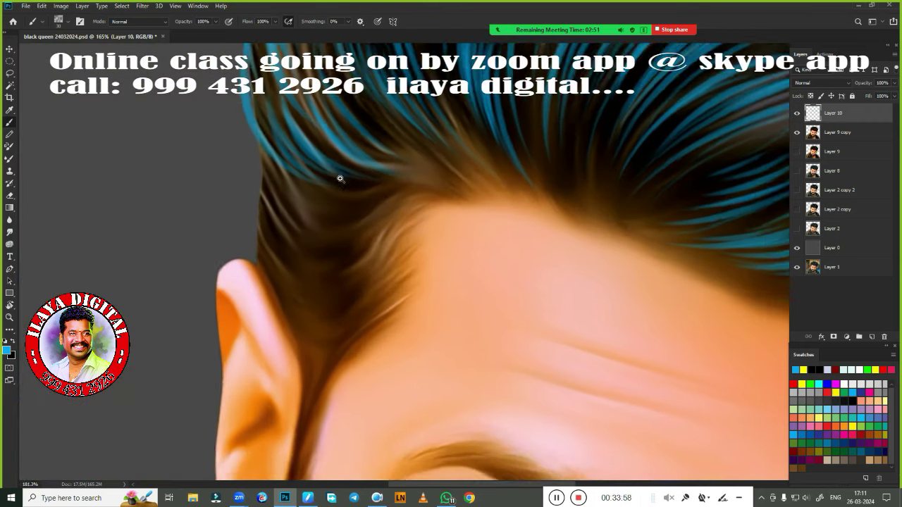
{"action": "scroll", "coordinate": [282, 232], "scroll_direction": "up", "scroll_amount": 1}
{"action": "scroll", "coordinate": [305, 210], "scroll_direction": "up", "scroll_amount": 3}
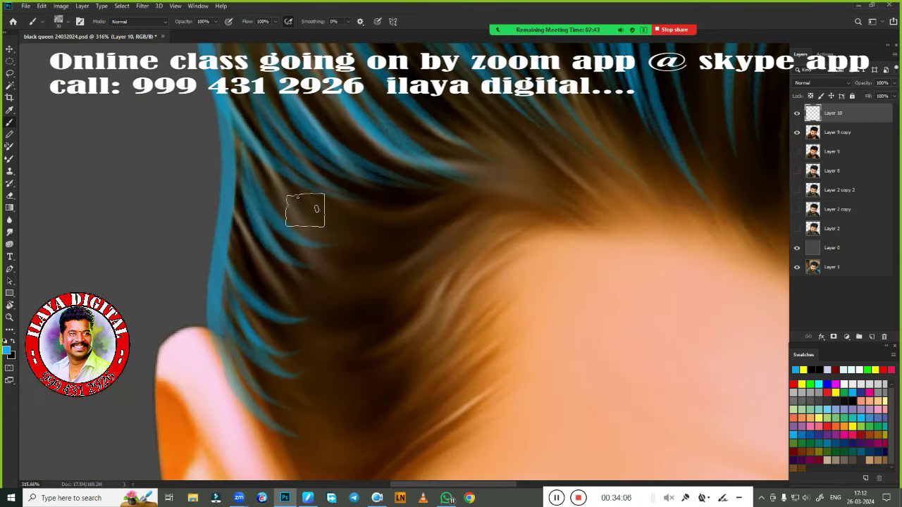
{"action": "scroll", "coordinate": [419, 202], "scroll_direction": "down", "scroll_amount": 2}
{"action": "scroll", "coordinate": [398, 134], "scroll_direction": "down", "scroll_amount": 1}
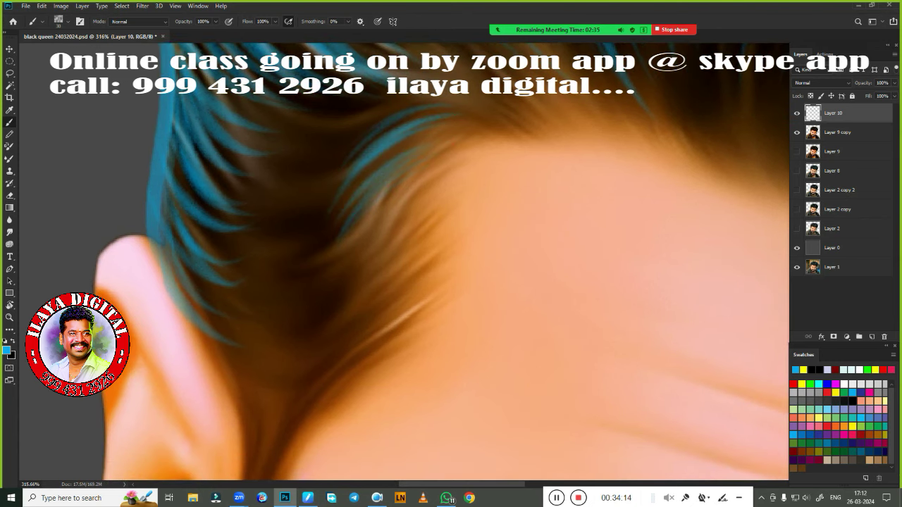
{"action": "scroll", "coordinate": [397, 267], "scroll_direction": "up", "scroll_amount": 1}
{"action": "scroll", "coordinate": [191, 212], "scroll_direction": "up", "scroll_amount": 2}
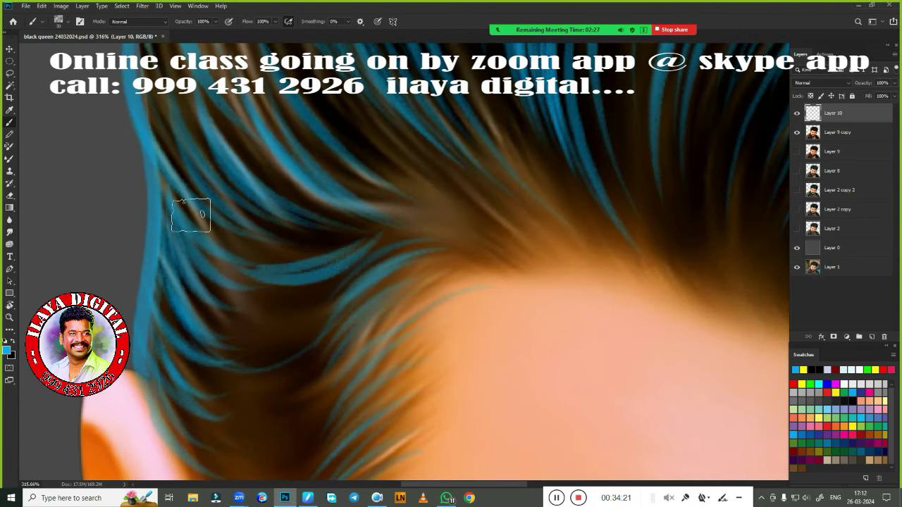
{"action": "scroll", "coordinate": [473, 187], "scroll_direction": "down", "scroll_amount": 2}
{"action": "scroll", "coordinate": [456, 251], "scroll_direction": "down", "scroll_amount": 2}
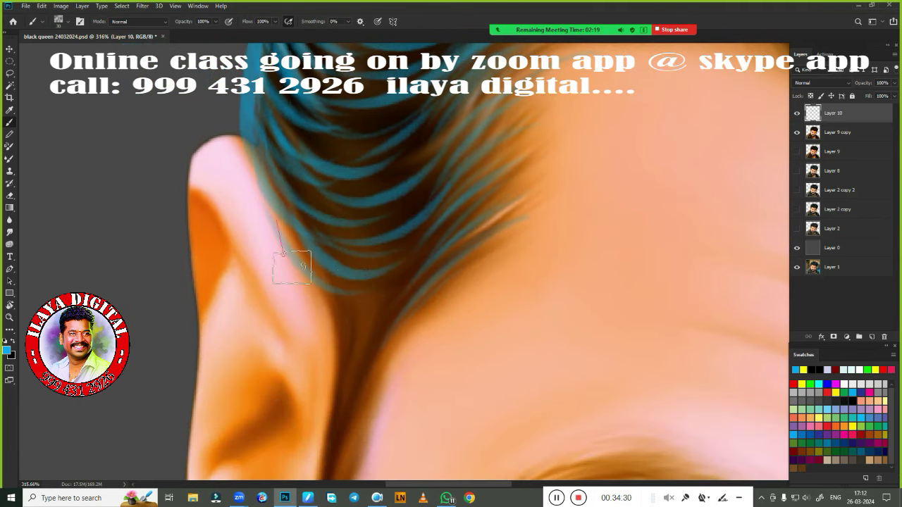
{"action": "scroll", "coordinate": [291, 267], "scroll_direction": "down", "scroll_amount": 3}
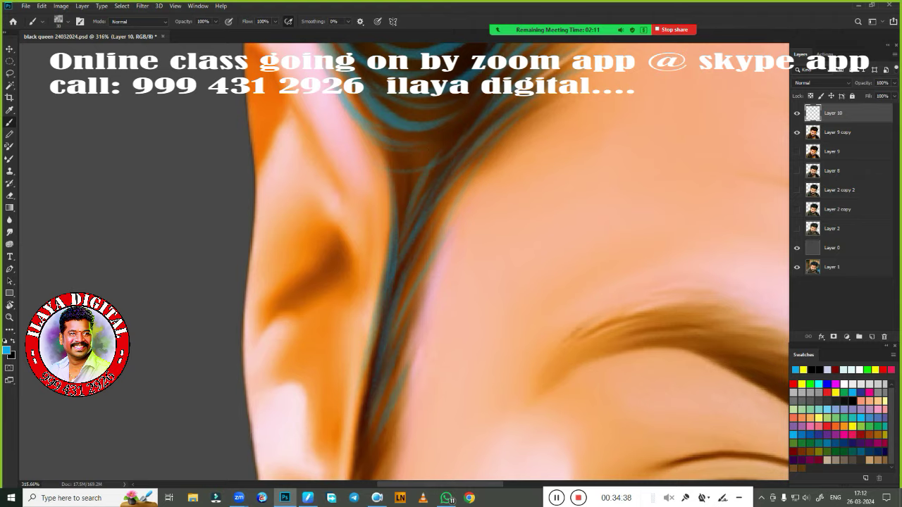
{"action": "scroll", "coordinate": [370, 296], "scroll_direction": "down", "scroll_amount": 3}
Step: Rotate the canvas roughly 35–40 degrees to line up with the hair edge for painting
{"action": "key", "text": "r"}
{"action": "mouse_move", "coordinate": [395, 181]}
{"action": "left_mouse_down"}
{"action": "mouse_move", "coordinate": [376, 350]}
{"action": "mouse_move", "coordinate": [415, 312]}
{"action": "left_mouse_up"}
{"action": "key", "text": "b"}
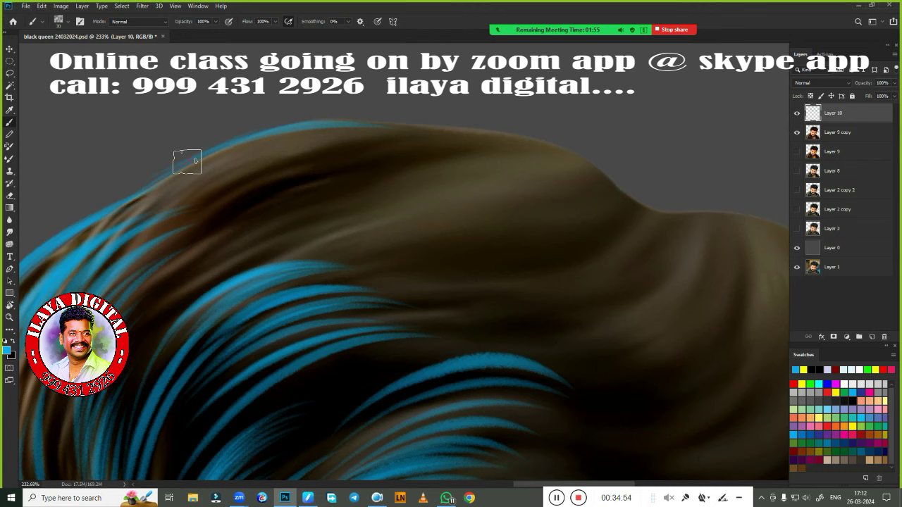
{"action": "mouse_move", "coordinate": [451, 134]}
{"action": "left_mouse_down"}
{"action": "mouse_move", "coordinate": [422, 226]}
{"action": "mouse_move", "coordinate": [429, 121]}
{"action": "left_mouse_up"}
{"action": "mouse_move", "coordinate": [600, 301]}
{"action": "left_mouse_down"}
{"action": "mouse_move", "coordinate": [584, 331]}
{"action": "mouse_move", "coordinate": [466, 184]}
{"action": "left_mouse_up"}
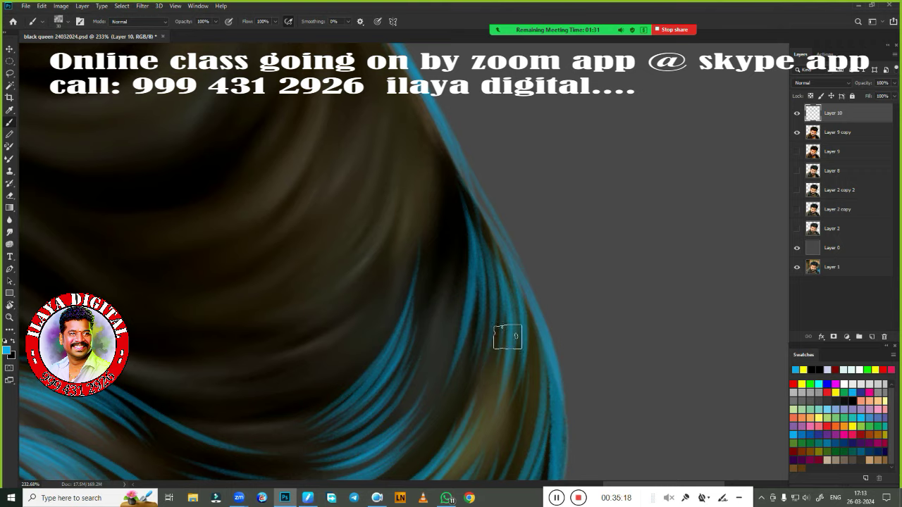
{"action": "scroll", "coordinate": [505, 329], "scroll_direction": "down", "scroll_amount": 5}
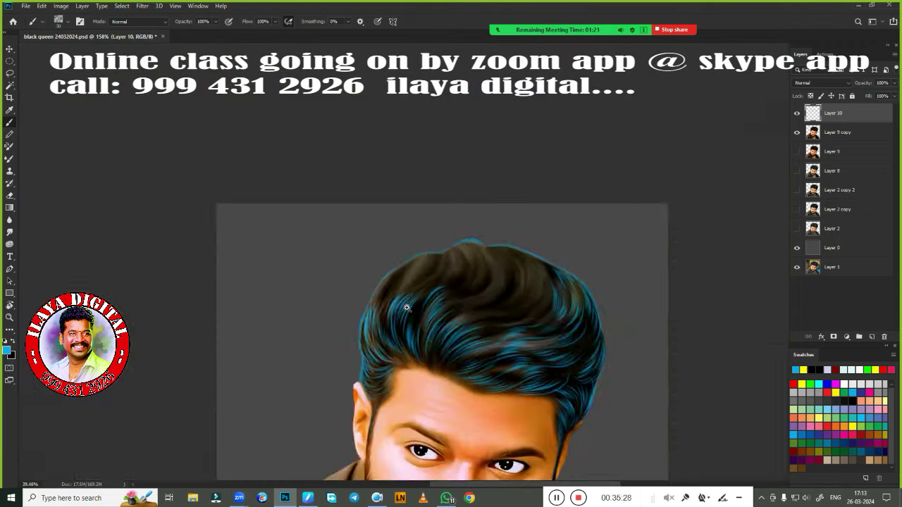
{"action": "scroll", "coordinate": [406, 307], "scroll_direction": "up", "scroll_amount": 3}
{"action": "left_click_drag", "start_coordinate": [338, 353], "coordinate": [379, 272]}
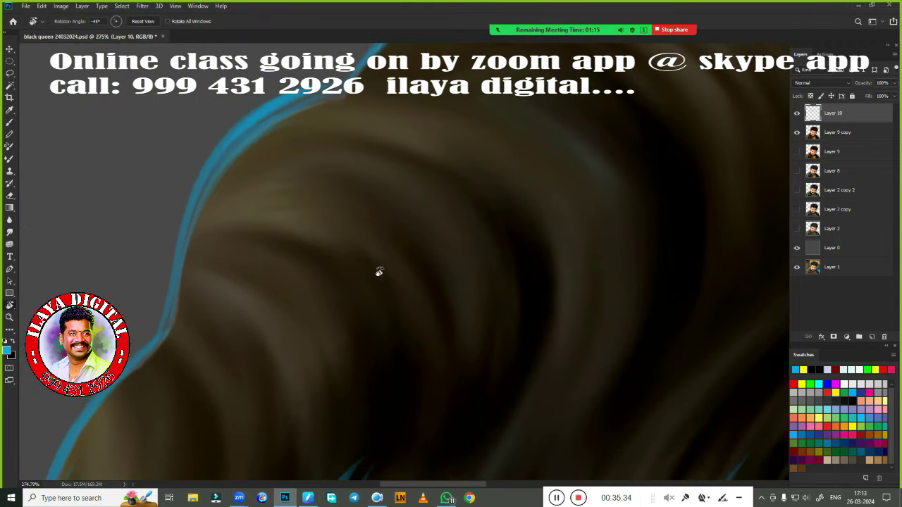
Step: Paint curved blue strands along the outer edge, upper hair and left side
{"action": "left_click_drag", "start_coordinate": [241, 308], "coordinate": [170, 360]}
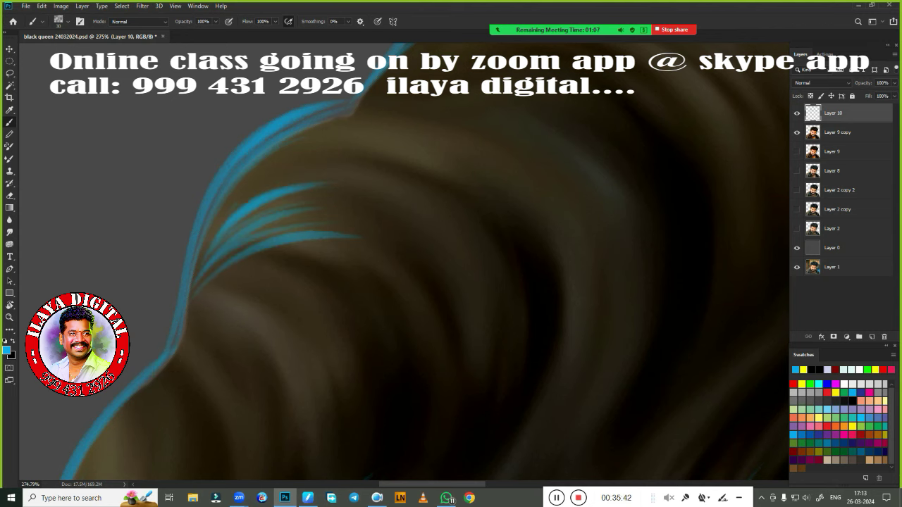
{"action": "left_click_drag", "start_coordinate": [317, 352], "coordinate": [364, 312]}
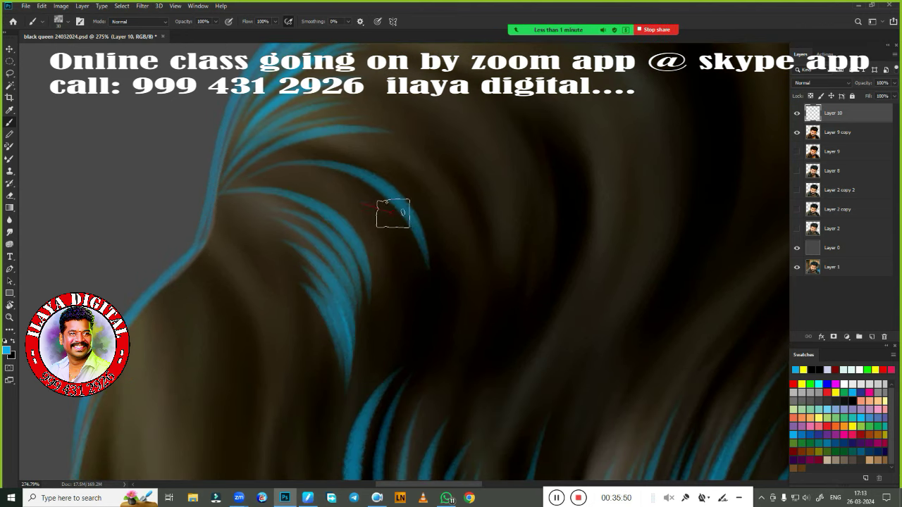
{"action": "mouse_move", "coordinate": [390, 212]}
{"action": "left_mouse_down"}
{"action": "mouse_move", "coordinate": [439, 317]}
{"action": "mouse_move", "coordinate": [486, 381]}
{"action": "left_mouse_up"}
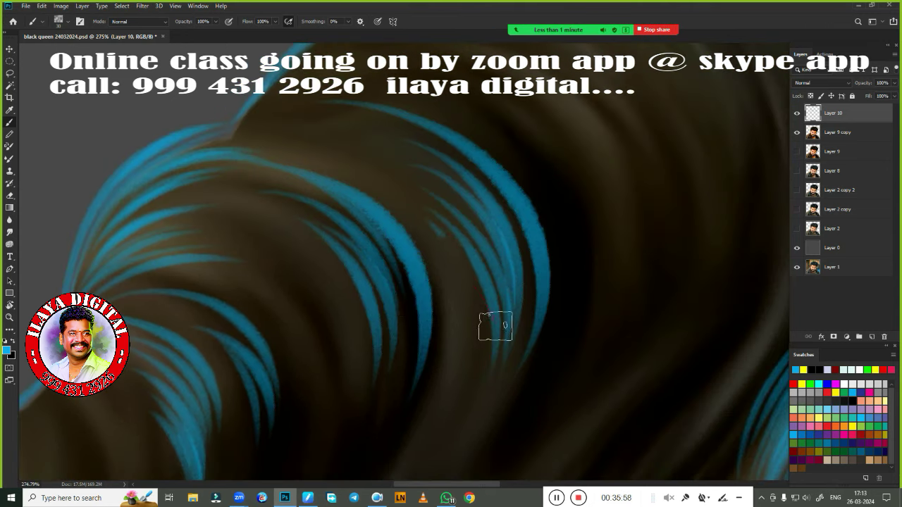
{"action": "left_click_drag", "start_coordinate": [495, 326], "coordinate": [370, 146]}
{"action": "mouse_move", "coordinate": [356, 218]}
{"action": "left_mouse_down"}
{"action": "mouse_move", "coordinate": [427, 403]}
{"action": "mouse_move", "coordinate": [500, 228]}
{"action": "mouse_move", "coordinate": [486, 204]}
{"action": "left_mouse_up"}
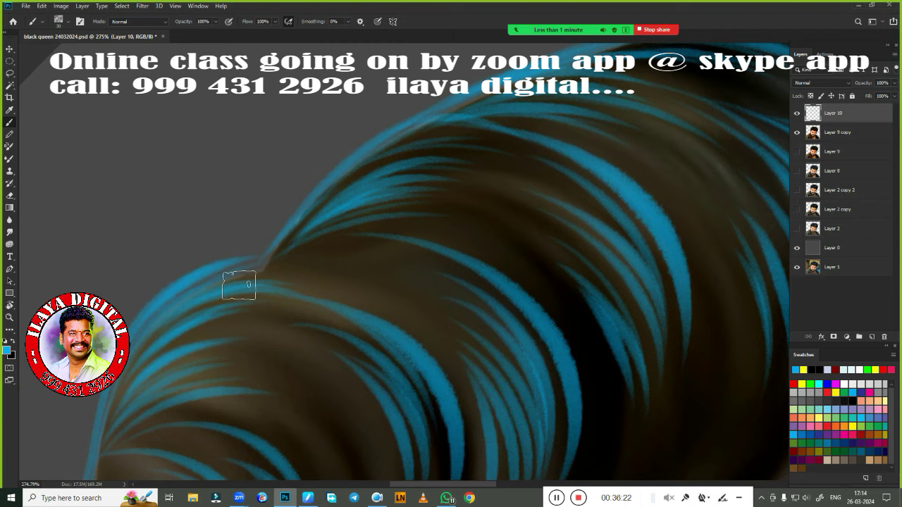
{"action": "mouse_move", "coordinate": [342, 261]}
{"action": "left_mouse_down"}
{"action": "mouse_move", "coordinate": [445, 165]}
{"action": "mouse_move", "coordinate": [556, 255]}
{"action": "mouse_move", "coordinate": [560, 378]}
{"action": "mouse_move", "coordinate": [201, 174]}
{"action": "mouse_move", "coordinate": [359, 229]}
{"action": "mouse_move", "coordinate": [340, 286]}
{"action": "left_mouse_up"}
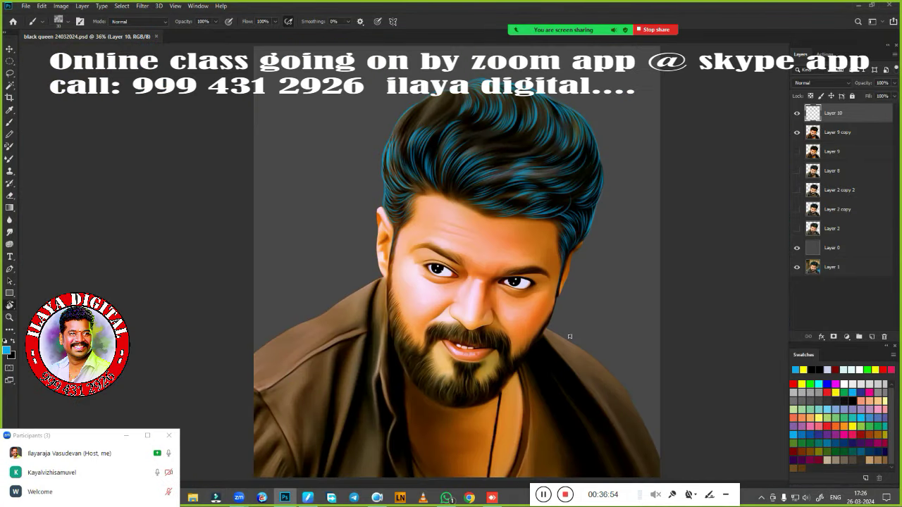
Step: Tilt the canvas to the hair direction and paint blue strands along the lower edge
{"action": "scroll", "coordinate": [327, 256], "scroll_direction": "up", "scroll_amount": 5}
{"action": "key", "text": "r"}
{"action": "scroll", "coordinate": [459, 239], "scroll_direction": "up", "scroll_amount": 2}
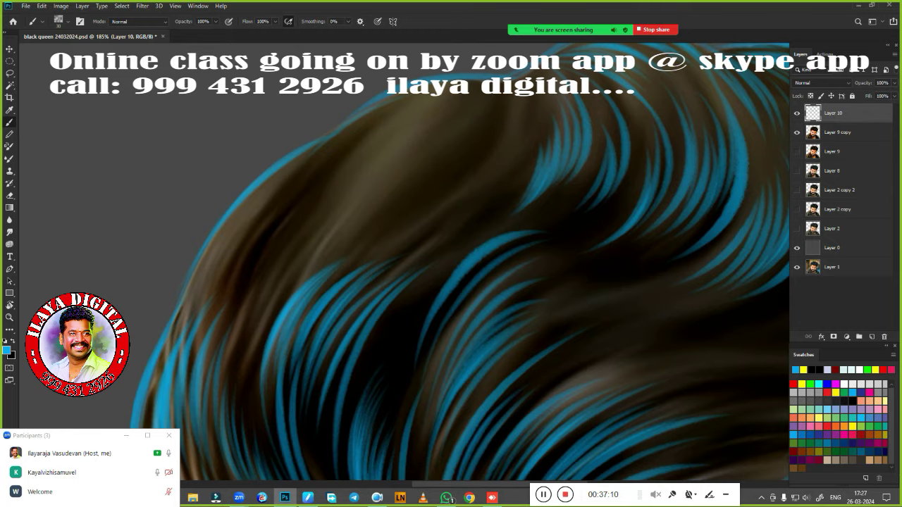
{"action": "scroll", "coordinate": [419, 242], "scroll_direction": "down", "scroll_amount": 2}
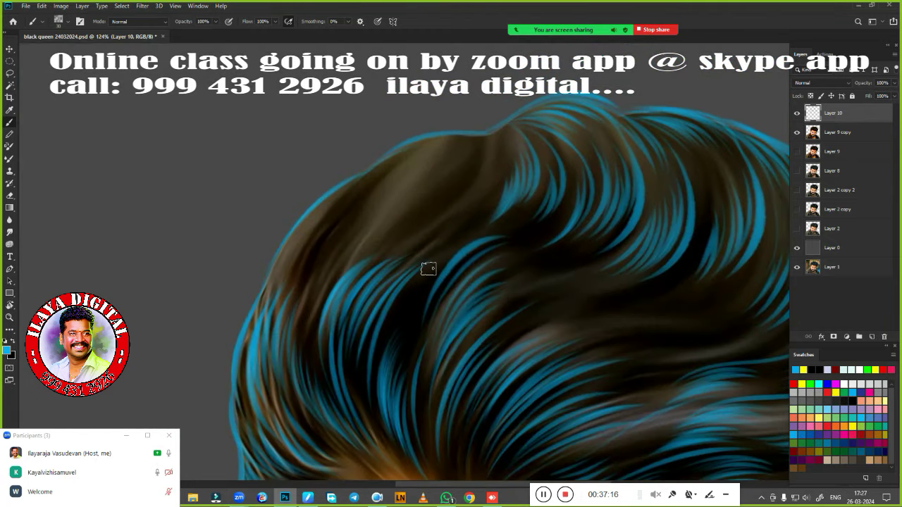
{"action": "key", "text": "r"}
{"action": "mouse_move", "coordinate": [428, 265]}
{"action": "left_mouse_down"}
{"action": "mouse_move", "coordinate": [326, 174]}
{"action": "mouse_move", "coordinate": [433, 322]}
{"action": "left_mouse_up"}
{"action": "key", "text": "b"}
{"action": "scroll", "coordinate": [340, 192], "scroll_direction": "up", "scroll_amount": 3}
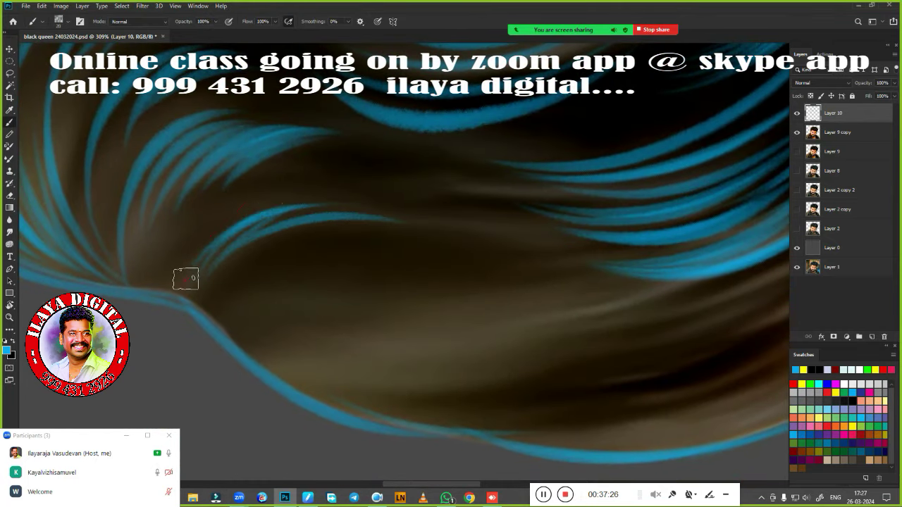
{"action": "left_click_drag", "start_coordinate": [281, 368], "coordinate": [282, 318]}
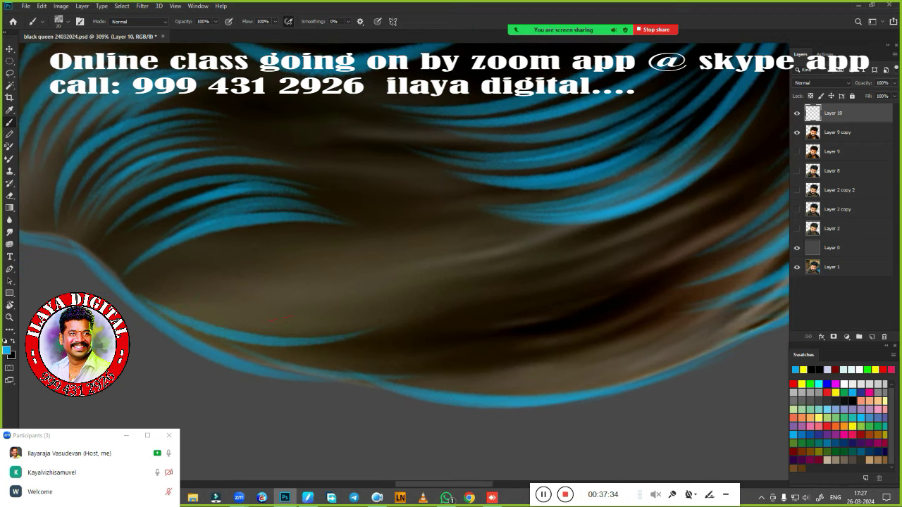
Step: Pan and zoom to bring a different part of the hair into view
{"action": "scroll", "coordinate": [171, 185], "scroll_direction": "down", "scroll_amount": 1}
{"action": "scroll", "coordinate": [277, 285], "scroll_direction": "down", "scroll_amount": 1}
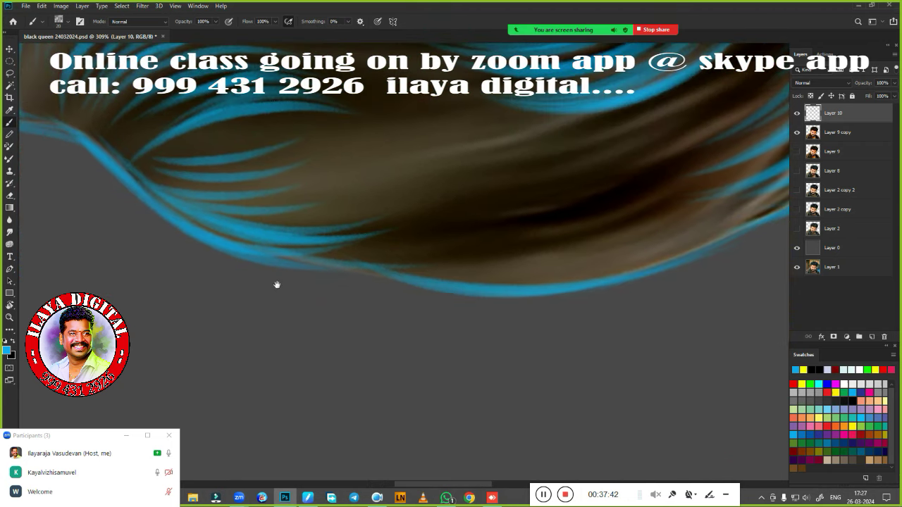
{"action": "scroll", "coordinate": [277, 285], "scroll_direction": "up", "scroll_amount": 1}
{"action": "scroll", "coordinate": [498, 312], "scroll_direction": "up", "scroll_amount": 2}
{"action": "left_click_drag", "start_coordinate": [422, 303], "coordinate": [459, 322]}
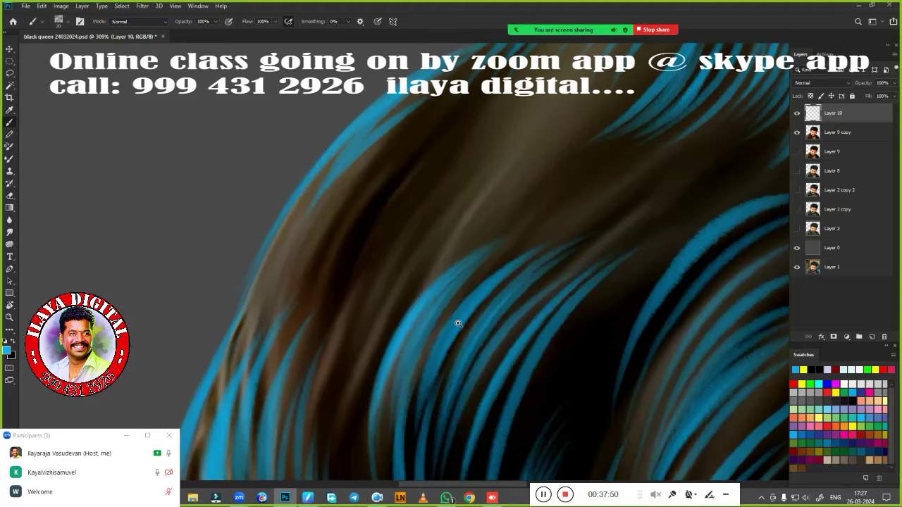
{"action": "left_click_drag", "start_coordinate": [424, 108], "coordinate": [281, 326]}
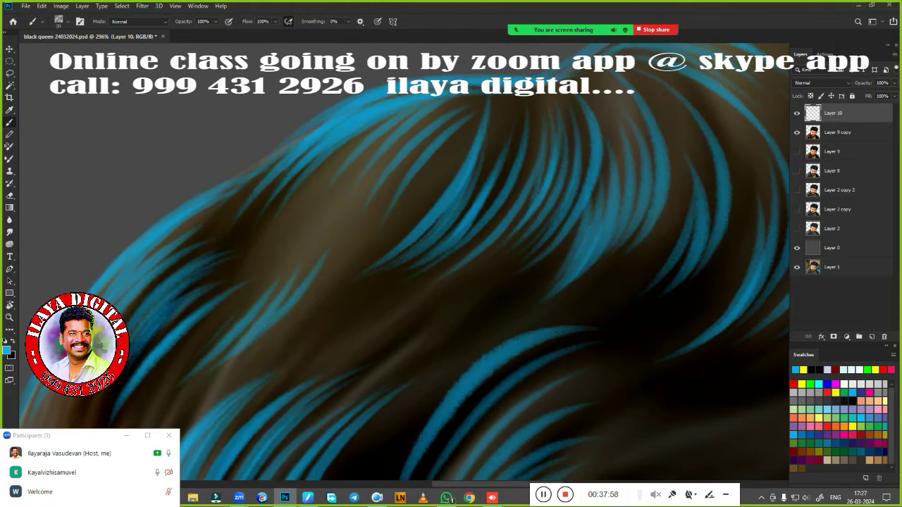
{"action": "scroll", "coordinate": [362, 243], "scroll_direction": "down", "scroll_amount": 2}
{"action": "scroll", "coordinate": [361, 242], "scroll_direction": "down", "scroll_amount": 2}
{"action": "scroll", "coordinate": [362, 242], "scroll_direction": "down", "scroll_amount": 2}
{"action": "scroll", "coordinate": [362, 242], "scroll_direction": "down", "scroll_amount": 2}
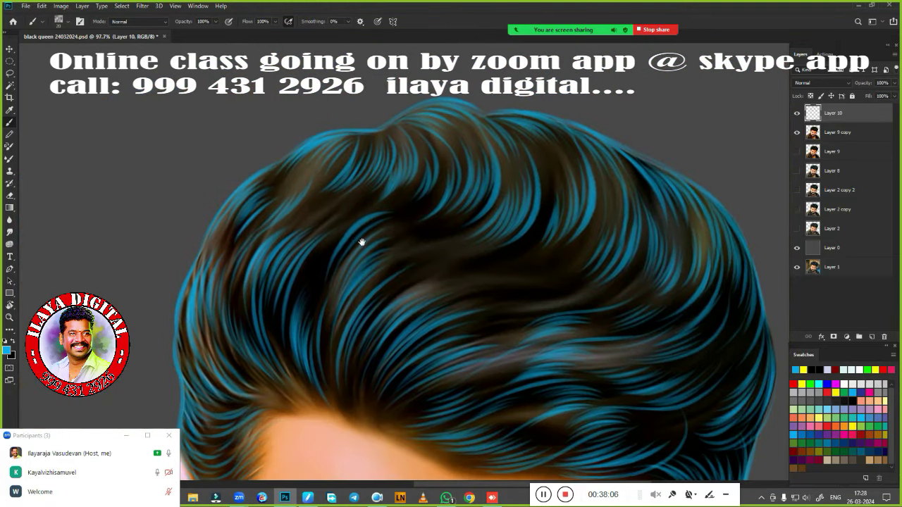
{"action": "scroll", "coordinate": [361, 242], "scroll_direction": "up", "scroll_amount": 5}
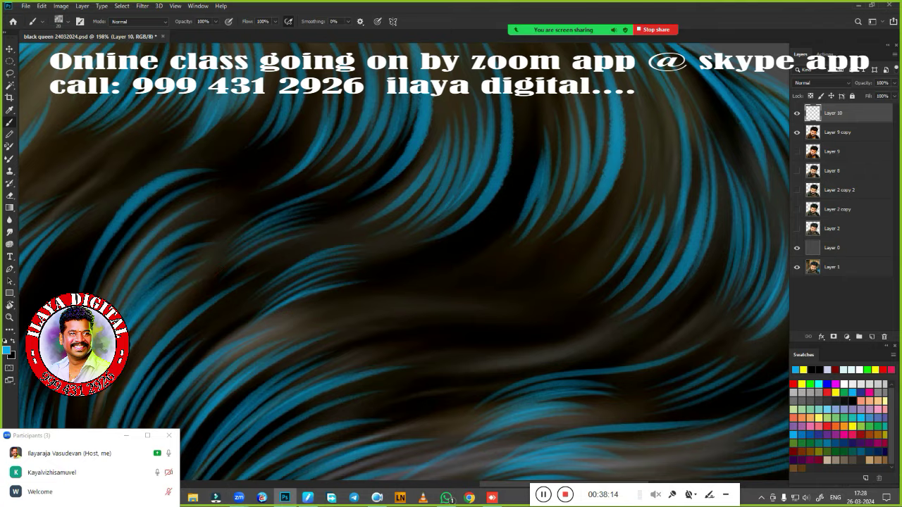
Step: Rotate the canvas to a new angle and fill gaps with blue strands above the forehead
{"action": "key", "text": "r"}
{"action": "mouse_move", "coordinate": [459, 358]}
{"action": "left_mouse_down"}
{"action": "mouse_move", "coordinate": [421, 189]}
{"action": "mouse_move", "coordinate": [529, 228]}
{"action": "left_mouse_up"}
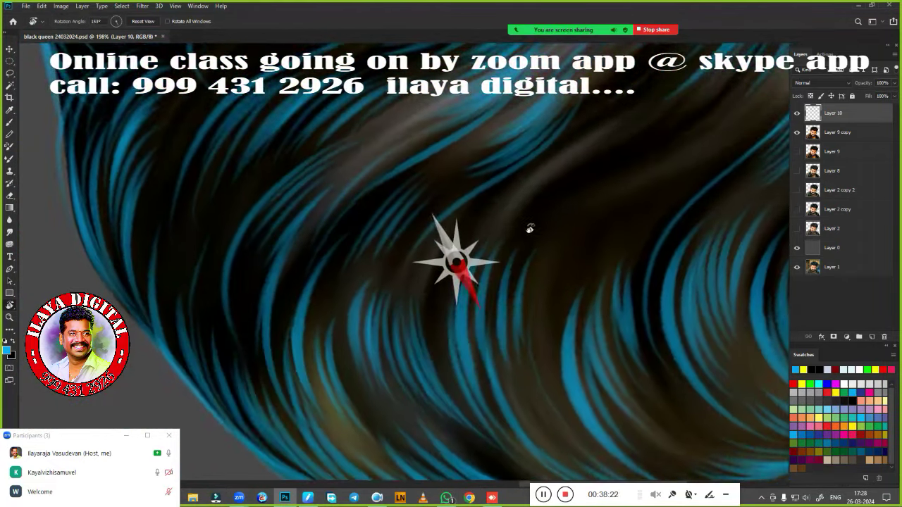
{"action": "key", "text": "b"}
{"action": "scroll", "coordinate": [256, 287], "scroll_direction": "up", "scroll_amount": 1}
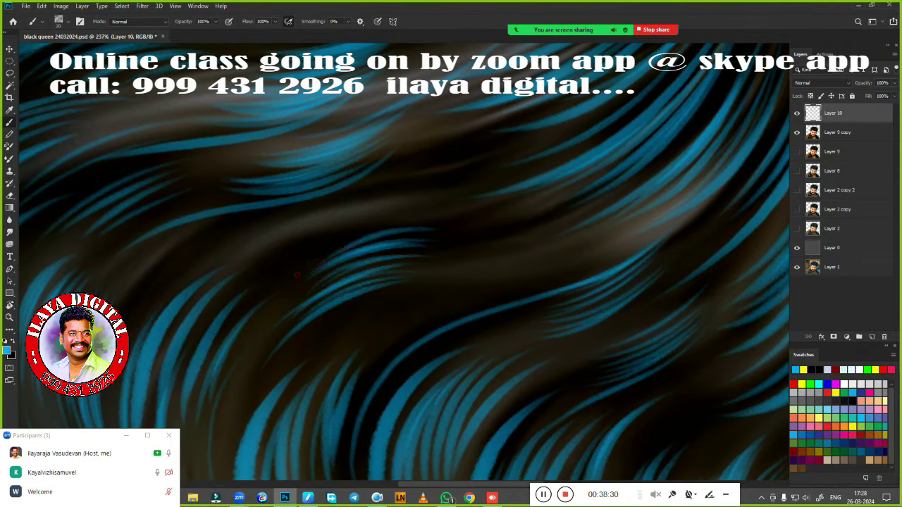
{"action": "scroll", "coordinate": [338, 277], "scroll_direction": "down", "scroll_amount": 5}
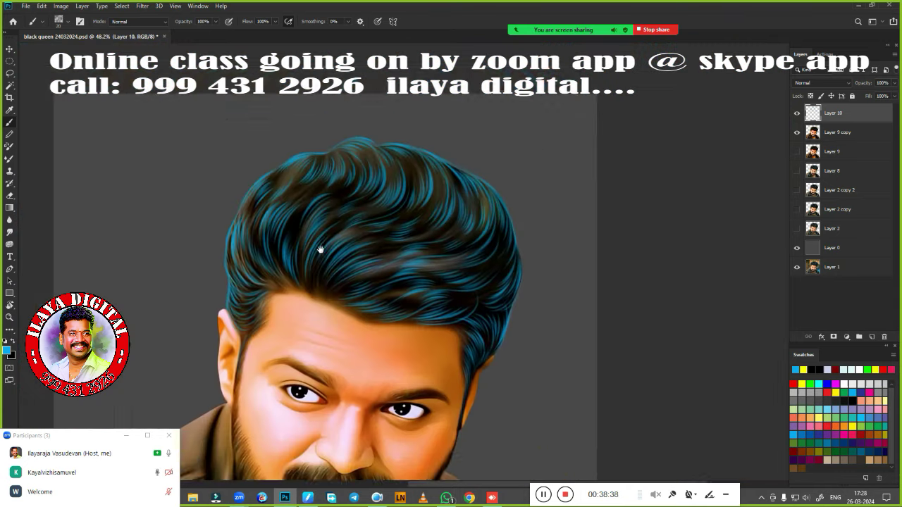
{"action": "scroll", "coordinate": [338, 278], "scroll_direction": "up", "scroll_amount": 5}
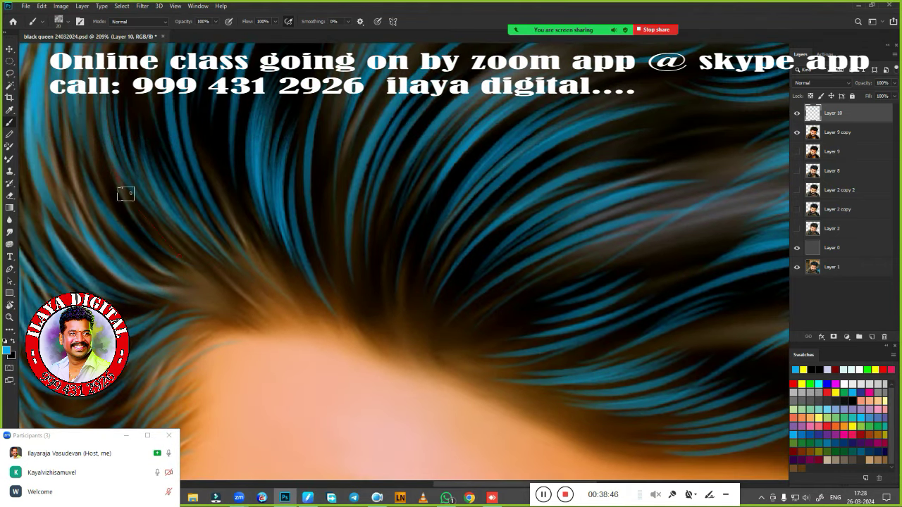
{"action": "left_click_drag", "start_coordinate": [338, 278], "coordinate": [211, 313]}
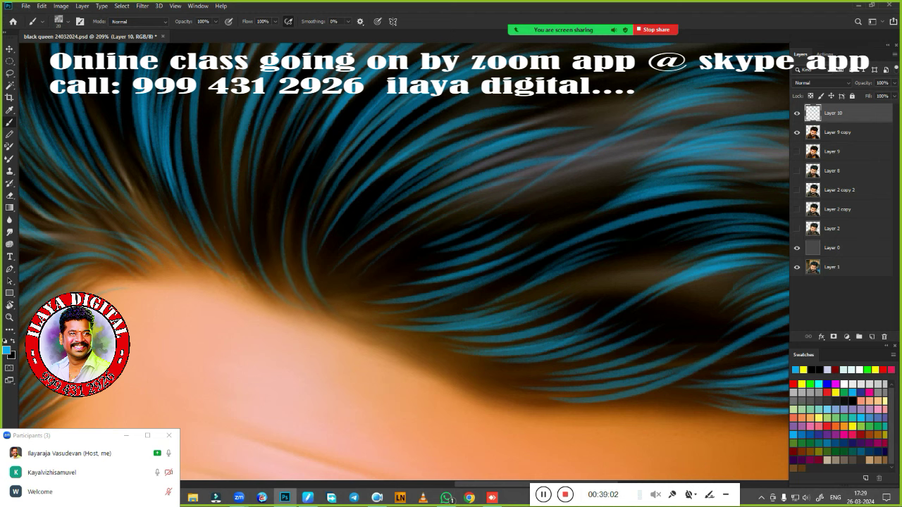
{"action": "mouse_move", "coordinate": [338, 278]}
{"action": "left_mouse_down"}
{"action": "mouse_move", "coordinate": [404, 333]}
{"action": "mouse_move", "coordinate": [387, 318]}
{"action": "mouse_move", "coordinate": [401, 330]}
{"action": "mouse_move", "coordinate": [629, 252]}
{"action": "mouse_move", "coordinate": [387, 312]}
{"action": "left_mouse_up"}
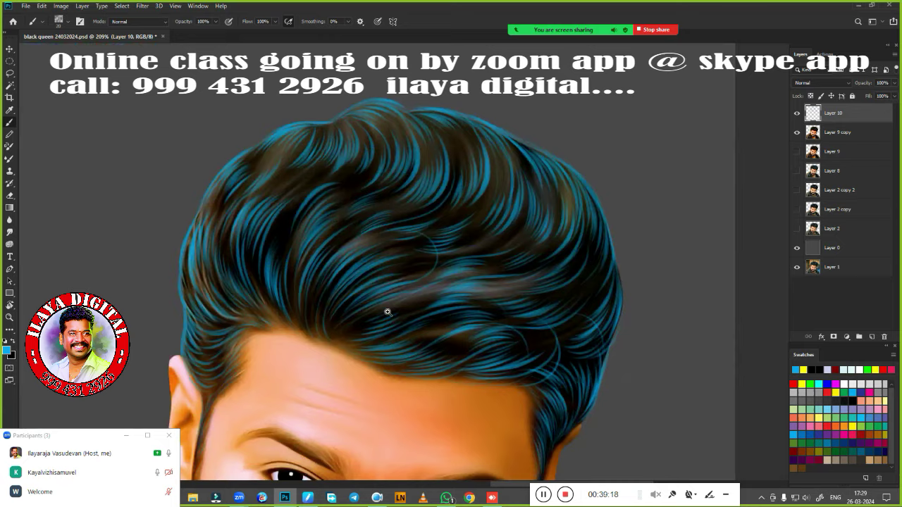
{"action": "scroll", "coordinate": [254, 288], "scroll_direction": "up", "scroll_amount": 3}
{"action": "scroll", "coordinate": [391, 175], "scroll_direction": "down", "scroll_amount": 5}
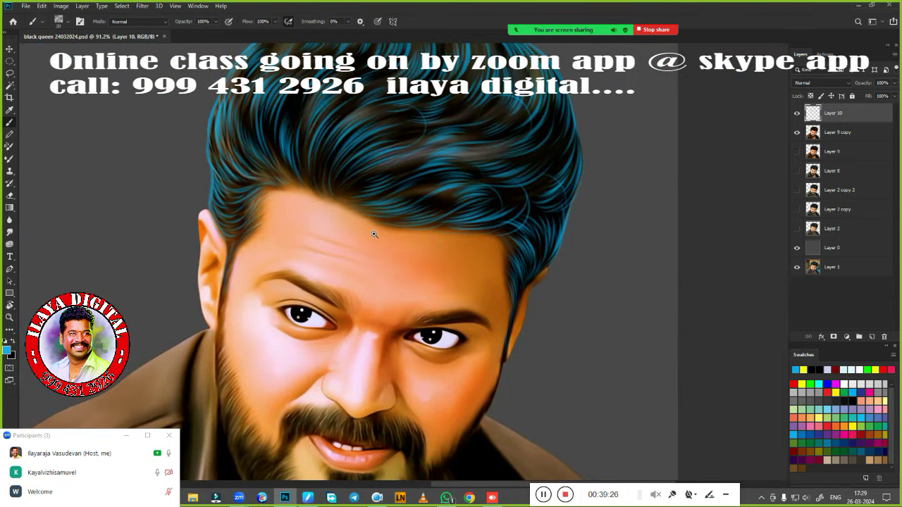
{"action": "scroll", "coordinate": [374, 234], "scroll_direction": "down", "scroll_amount": 2}
Step: Add empty Layer 11 below Layer 10 and select a different 20 px brush preset
{"action": "left_click", "coordinate": [871, 337], "text": "ctrl"}
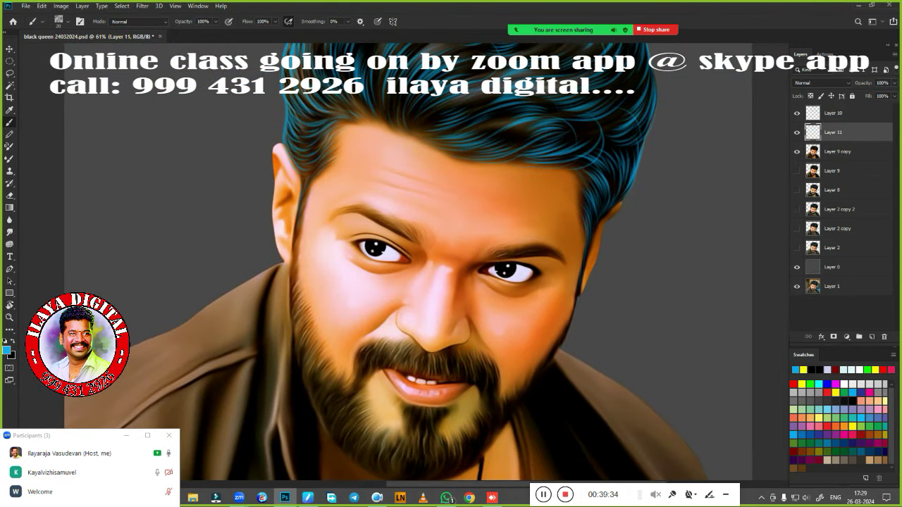
{"action": "scroll", "coordinate": [397, 171], "scroll_direction": "up", "scroll_amount": 4}
{"action": "right_click", "coordinate": [366, 234]}
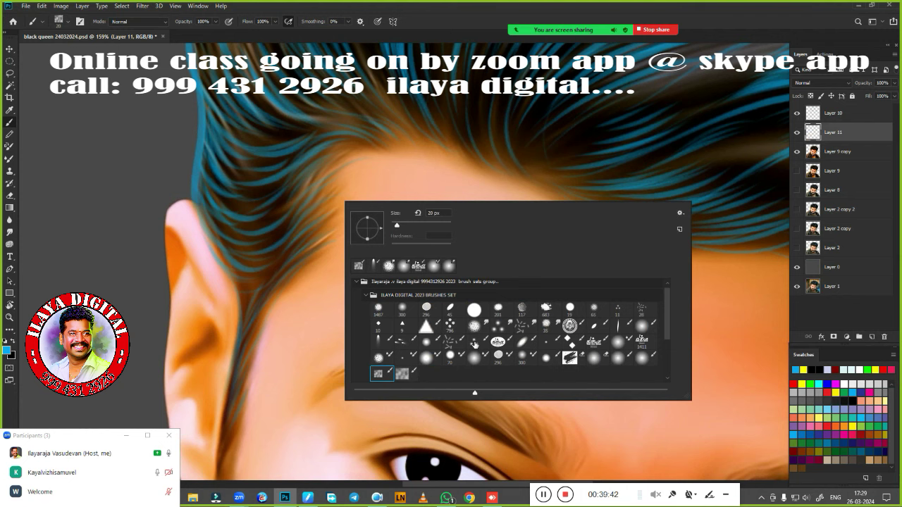
{"action": "double_click", "coordinate": [474, 342]}
{"action": "scroll", "coordinate": [474, 342], "scroll_direction": "up", "scroll_amount": 1}
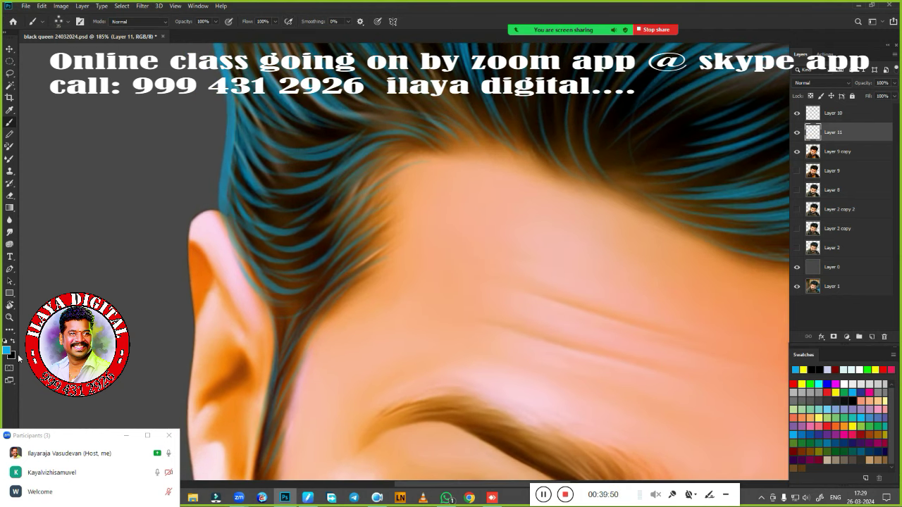
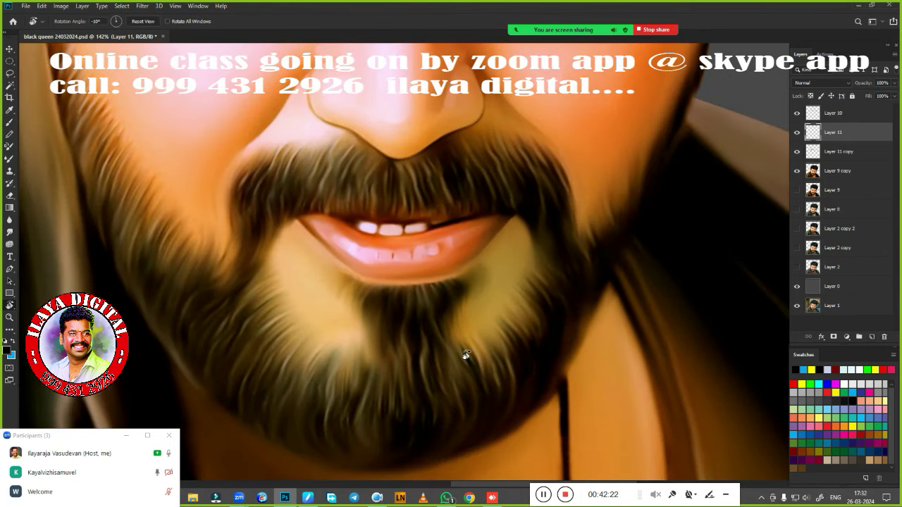
Step: Switch to the Brush tool with a hair-strand brush tip
{"action": "key", "text": "b"}
{"action": "right_click", "coordinate": [465, 356]}
{"action": "double_click", "coordinate": [502, 381]}
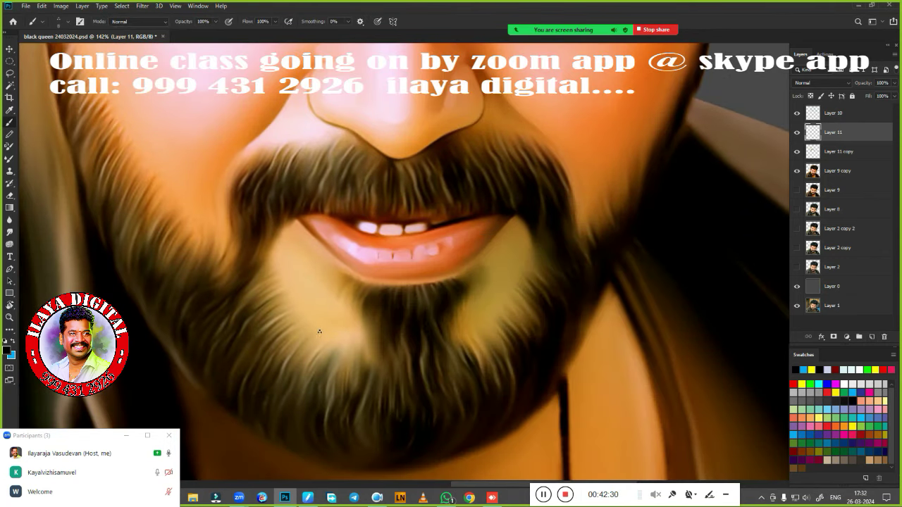
{"action": "scroll", "coordinate": [319, 331], "scroll_direction": "up", "scroll_amount": 3}
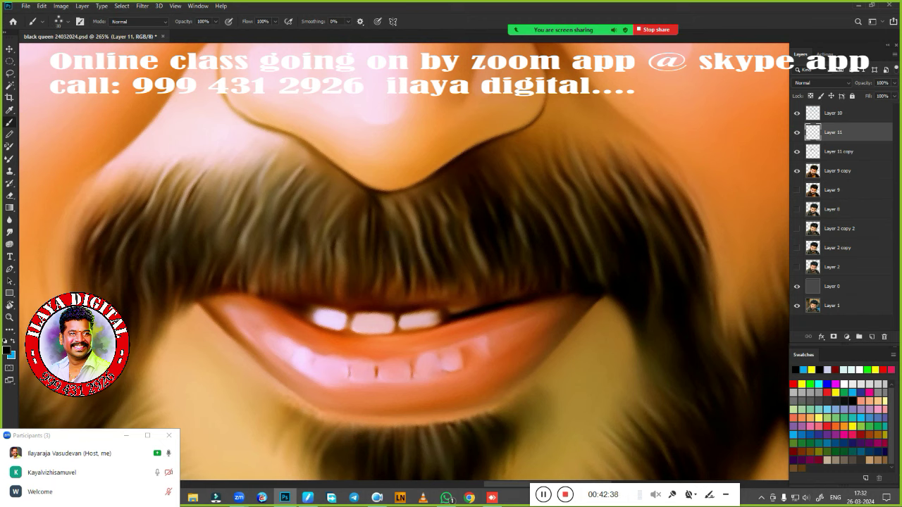
Step: Paint dark hair strands across the moustache from left to right
{"action": "left_click_drag", "start_coordinate": [405, 217], "coordinate": [398, 285]}
{"action": "mouse_move", "coordinate": [444, 255]}
{"action": "left_mouse_down"}
{"action": "mouse_move", "coordinate": [460, 210]}
{"action": "mouse_move", "coordinate": [456, 279]}
{"action": "left_mouse_up"}
{"action": "left_click_drag", "start_coordinate": [537, 185], "coordinate": [520, 257]}
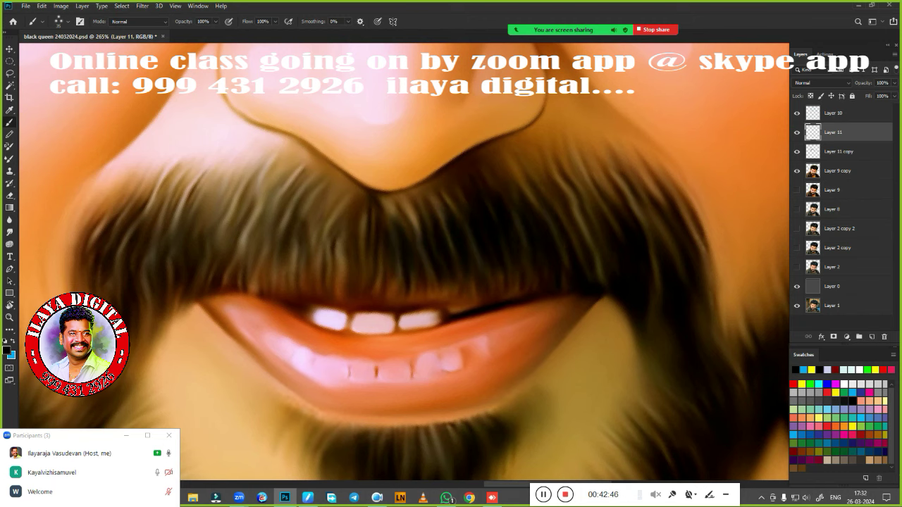
{"action": "left_click_drag", "start_coordinate": [586, 172], "coordinate": [565, 254]}
{"action": "left_click_drag", "start_coordinate": [652, 167], "coordinate": [637, 248]}
{"action": "left_click_drag", "start_coordinate": [704, 169], "coordinate": [676, 303]}
{"action": "left_click_drag", "start_coordinate": [657, 208], "coordinate": [643, 269]}
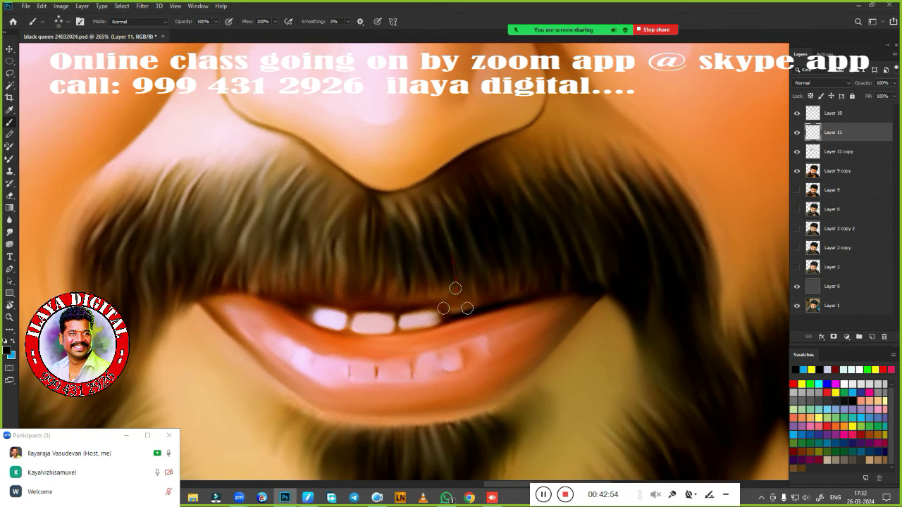
Step: Try strands on the left-centre moustache, then undo them
{"action": "right_click", "coordinate": [403, 247]}
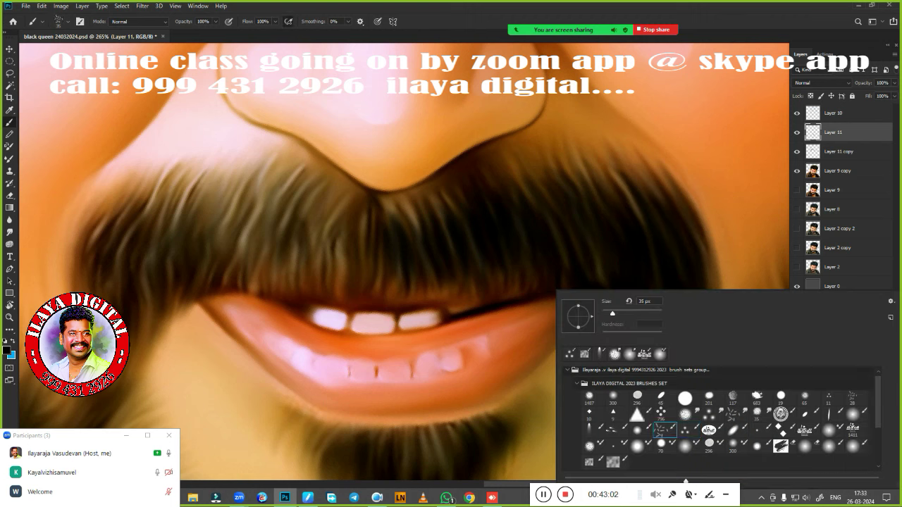
{"action": "key", "text": "Escape"}
{"action": "left_click_drag", "start_coordinate": [261, 193], "coordinate": [211, 281]}
{"action": "left_click_drag", "start_coordinate": [324, 180], "coordinate": [247, 288]}
{"action": "left_click_drag", "start_coordinate": [359, 205], "coordinate": [325, 299]}
{"action": "key", "text": "ctrl+z"}
{"action": "key", "text": "ctrl+z"}
{"action": "key", "text": "ctrl+z"}
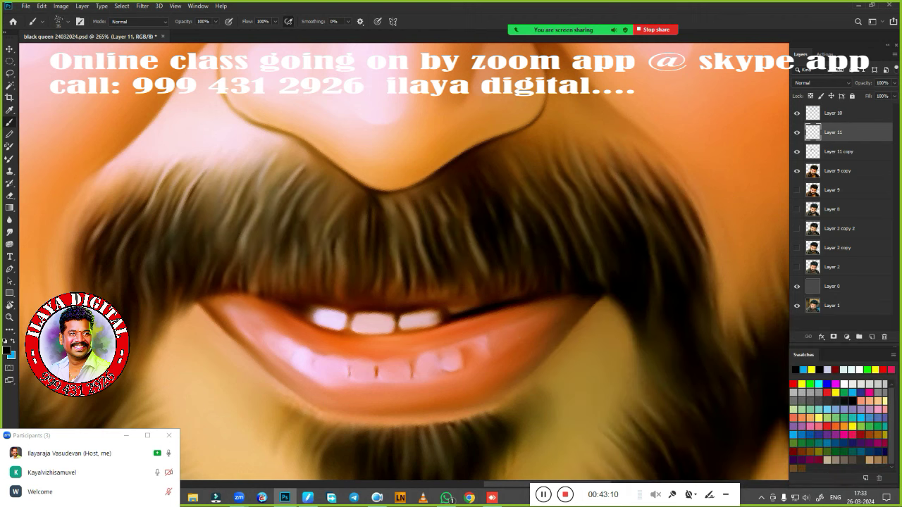
Step: Repaint dark strands across the moustache and fill in its centre
{"action": "right_click", "coordinate": [404, 229]}
{"action": "key", "text": "Escape"}
{"action": "left_click_drag", "start_coordinate": [412, 208], "coordinate": [395, 275]}
{"action": "left_click_drag", "start_coordinate": [458, 203], "coordinate": [444, 271]}
{"action": "left_click_drag", "start_coordinate": [535, 185], "coordinate": [521, 254]}
{"action": "left_click_drag", "start_coordinate": [599, 180], "coordinate": [584, 288]}
{"action": "left_click_drag", "start_coordinate": [687, 215], "coordinate": [704, 310]}
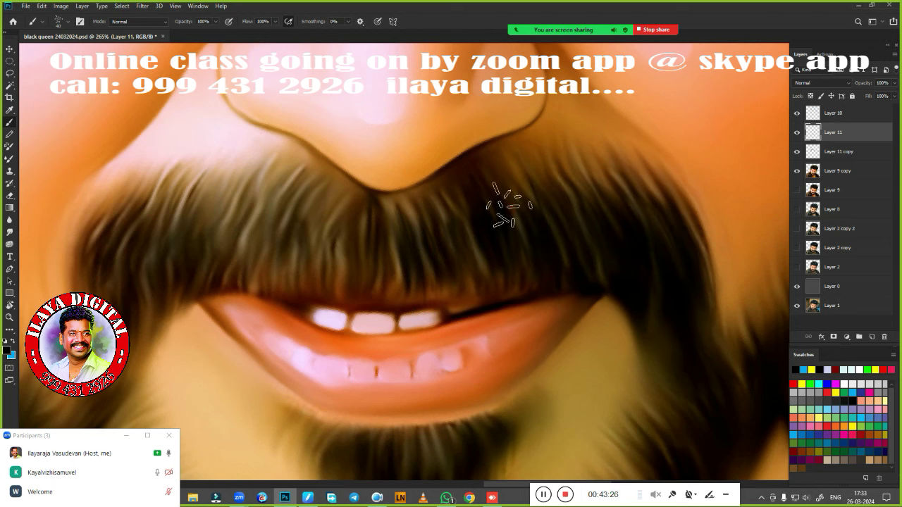
{"action": "left_click_drag", "start_coordinate": [401, 238], "coordinate": [381, 295]}
{"action": "left_click_drag", "start_coordinate": [432, 250], "coordinate": [423, 280]}
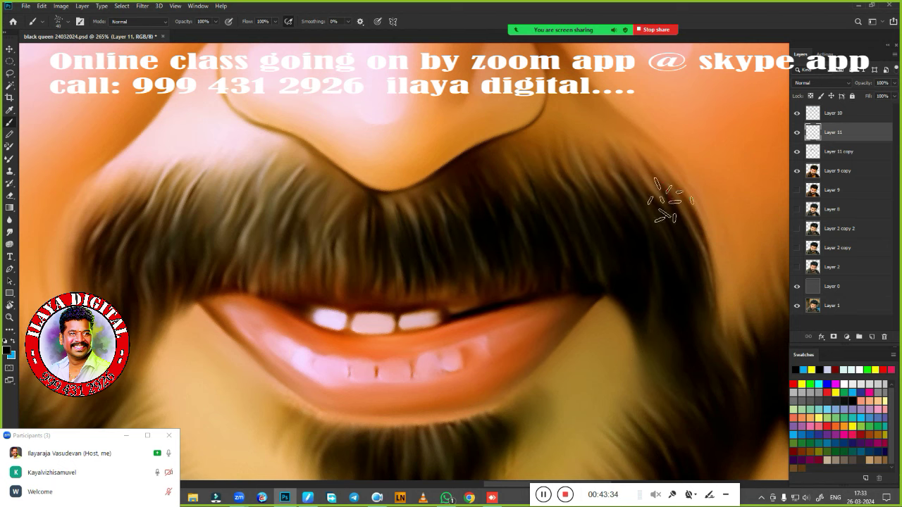
Step: Add more strands to the moustache's left side and view the whole face
{"action": "left_click_drag", "start_coordinate": [670, 200], "coordinate": [846, 176]}
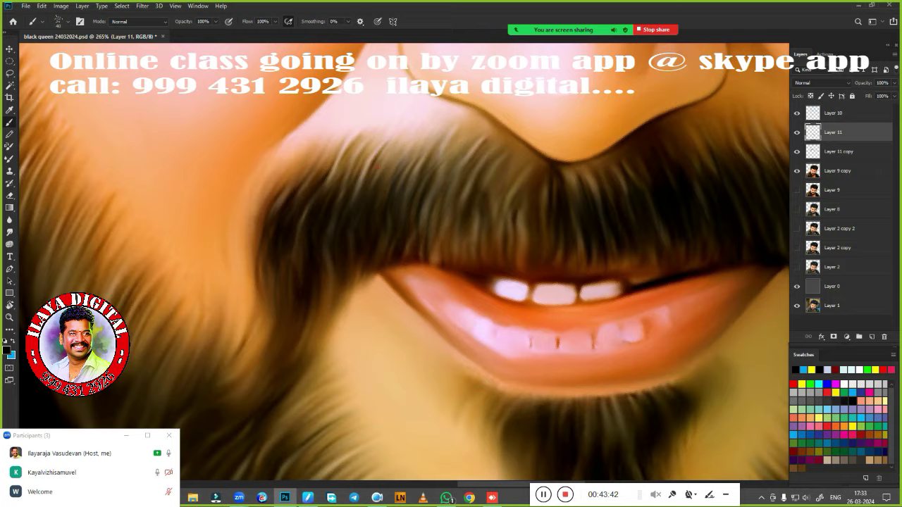
{"action": "left_click_drag", "start_coordinate": [426, 158], "coordinate": [465, 252]}
{"action": "left_click_drag", "start_coordinate": [440, 166], "coordinate": [510, 266]}
{"action": "left_click_drag", "start_coordinate": [507, 189], "coordinate": [550, 276]}
{"action": "left_click_drag", "start_coordinate": [500, 178], "coordinate": [489, 207]}
{"action": "left_click_drag", "start_coordinate": [433, 165], "coordinate": [476, 255]}
{"action": "left_click_drag", "start_coordinate": [391, 168], "coordinate": [423, 226]}
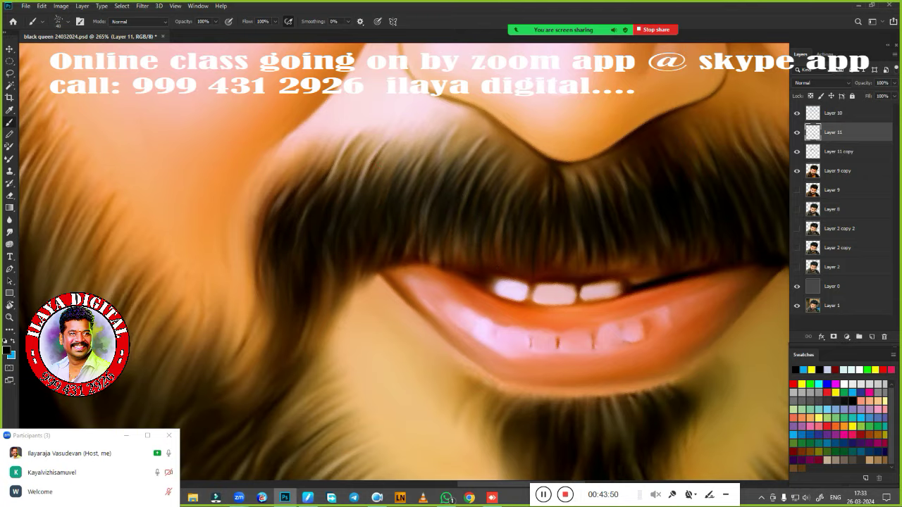
{"action": "key", "text": "ctrl+0"}
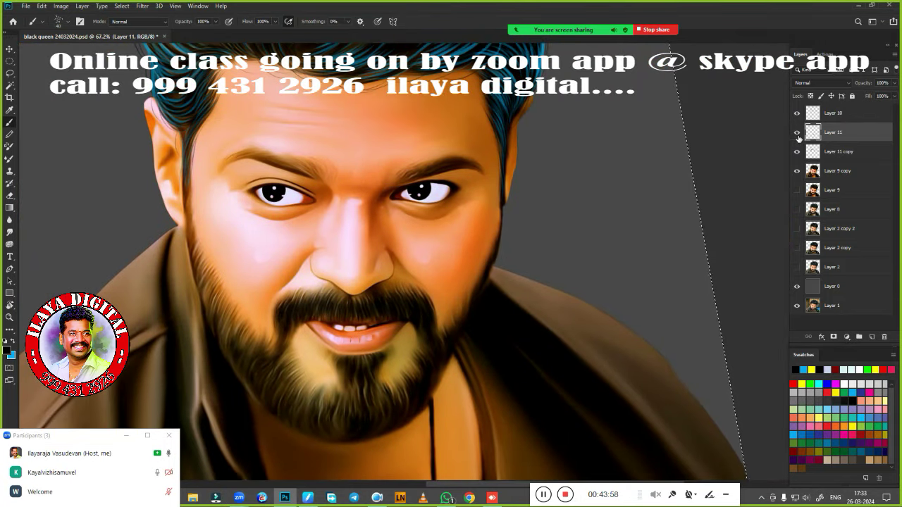
Step: Paint hair strands down the beard and darken it where it meets the neck
{"action": "scroll", "coordinate": [435, 289], "scroll_direction": "up", "scroll_amount": 10}
{"action": "scroll", "coordinate": [499, 153], "scroll_direction": "down", "scroll_amount": 3}
{"action": "scroll", "coordinate": [439, 336], "scroll_direction": "down", "scroll_amount": 2}
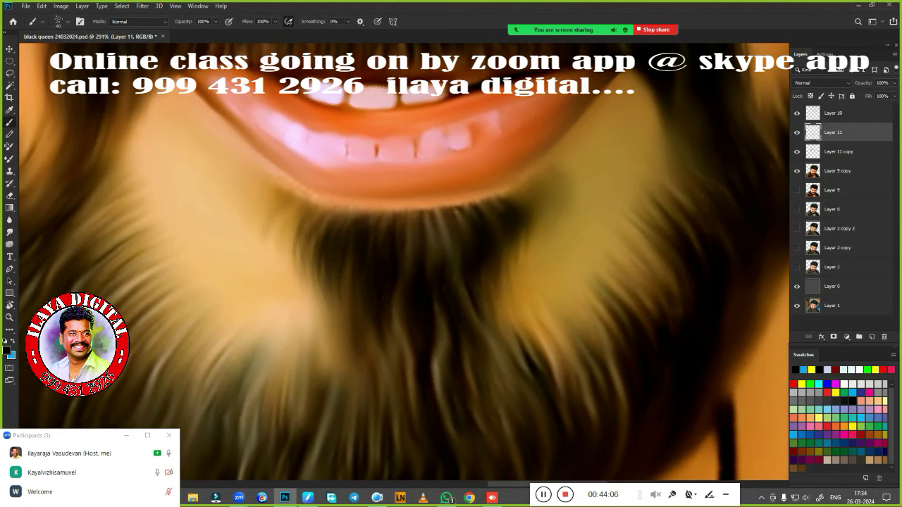
{"action": "scroll", "coordinate": [469, 285], "scroll_direction": "down", "scroll_amount": 1}
{"action": "scroll", "coordinate": [469, 285], "scroll_direction": "down", "scroll_amount": 1}
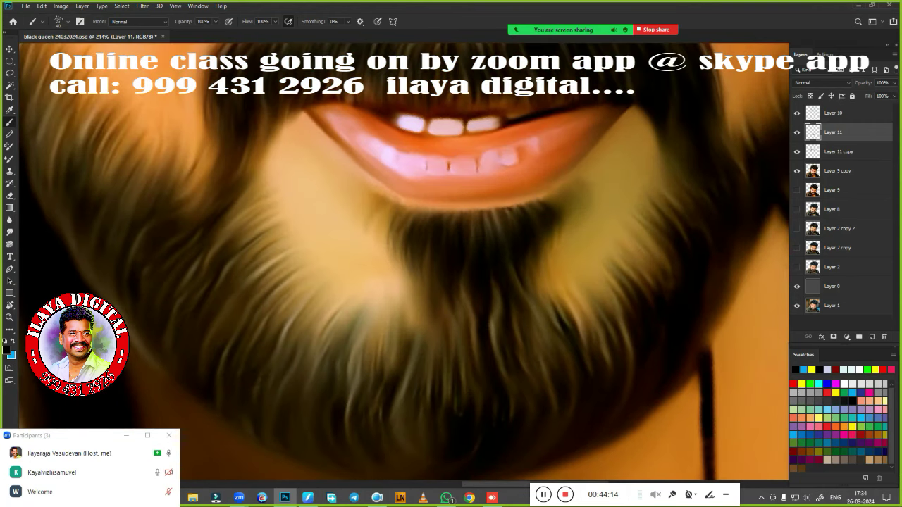
{"action": "mouse_move", "coordinate": [204, 240]}
{"action": "left_mouse_down"}
{"action": "mouse_move", "coordinate": [379, 290]}
{"action": "mouse_move", "coordinate": [337, 234]}
{"action": "mouse_move", "coordinate": [271, 218]}
{"action": "left_mouse_up"}
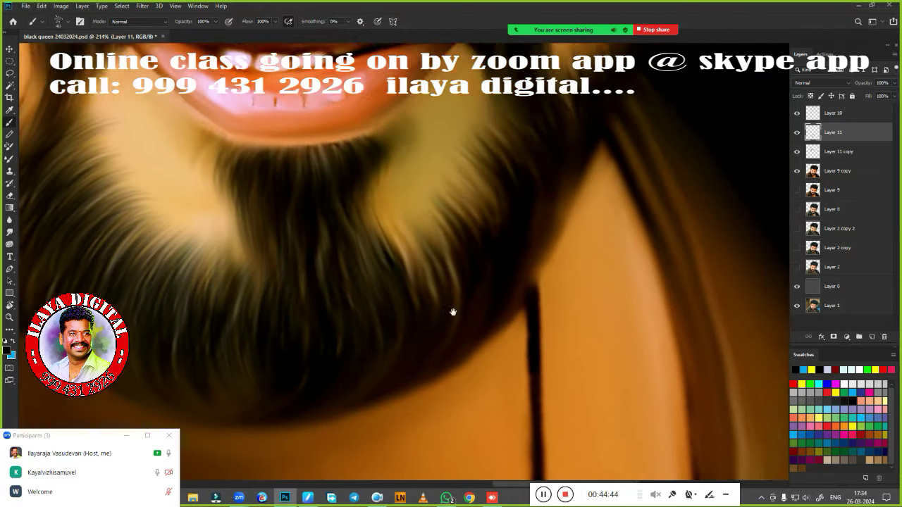
{"action": "left_click_drag", "start_coordinate": [450, 312], "coordinate": [320, 381]}
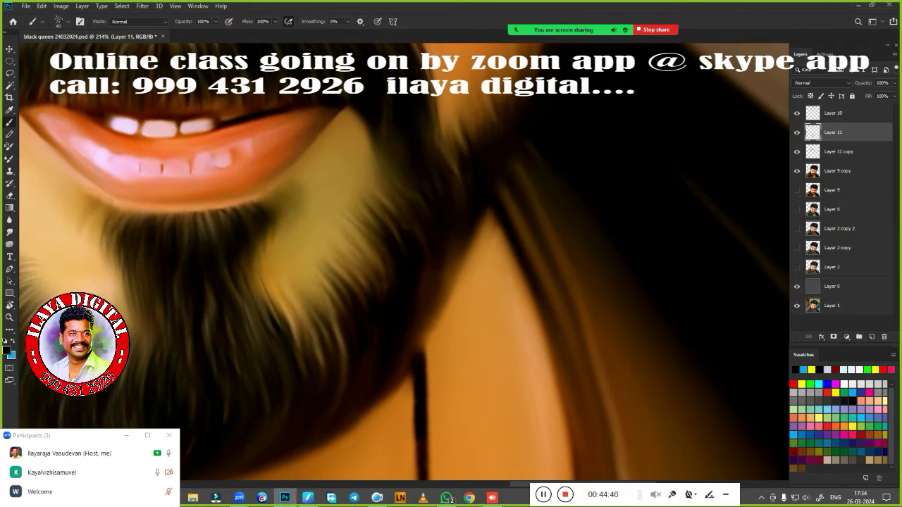
{"action": "mouse_move", "coordinate": [402, 208]}
{"action": "left_mouse_down"}
{"action": "mouse_move", "coordinate": [356, 225]}
{"action": "mouse_move", "coordinate": [300, 345]}
{"action": "mouse_move", "coordinate": [411, 241]}
{"action": "left_mouse_up"}
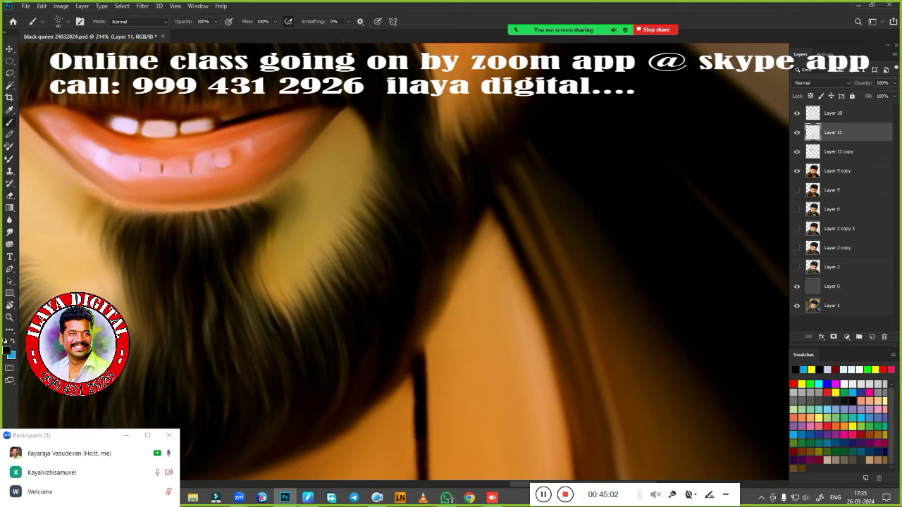
Step: Paint hair strands along the left beard edge beside the moustache
{"action": "scroll", "coordinate": [223, 376], "scroll_direction": "down", "scroll_amount": 1}
{"action": "scroll", "coordinate": [222, 376], "scroll_direction": "down", "scroll_amount": 2}
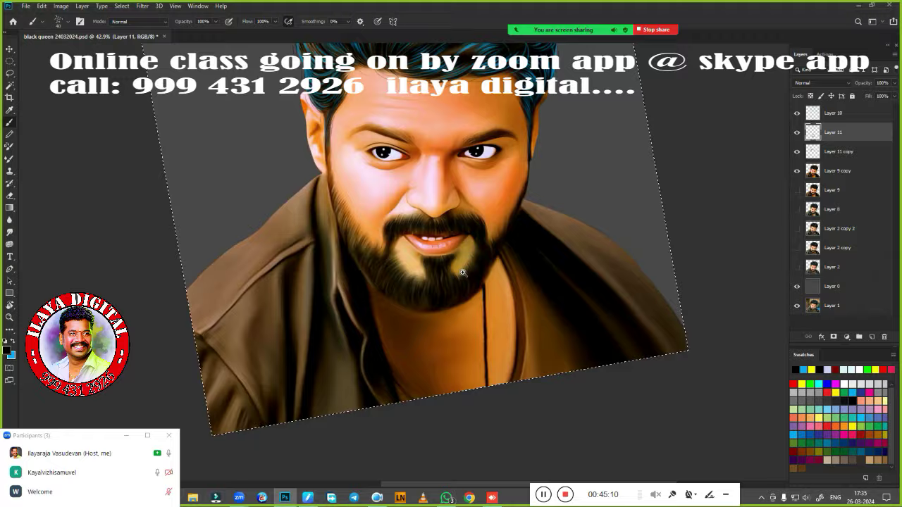
{"action": "scroll", "coordinate": [549, 272], "scroll_direction": "up", "scroll_amount": 2}
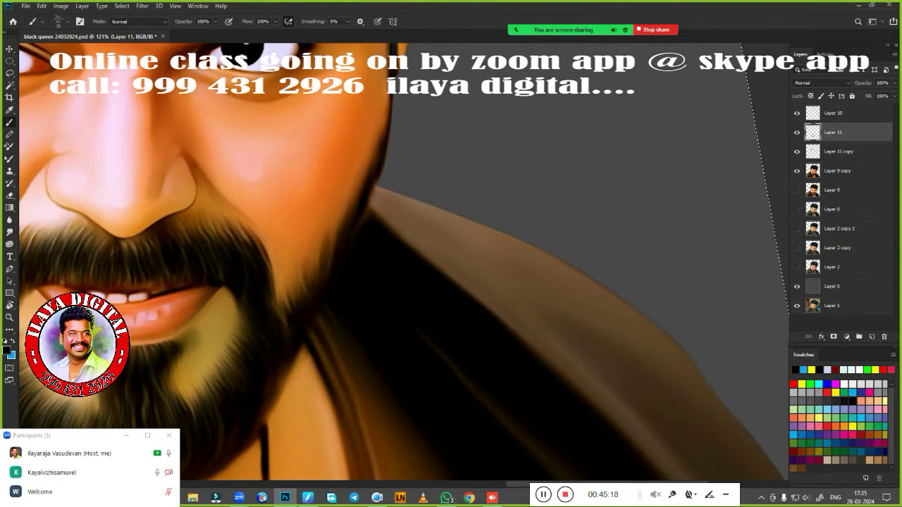
{"action": "left_click_drag", "start_coordinate": [288, 393], "coordinate": [399, 247]}
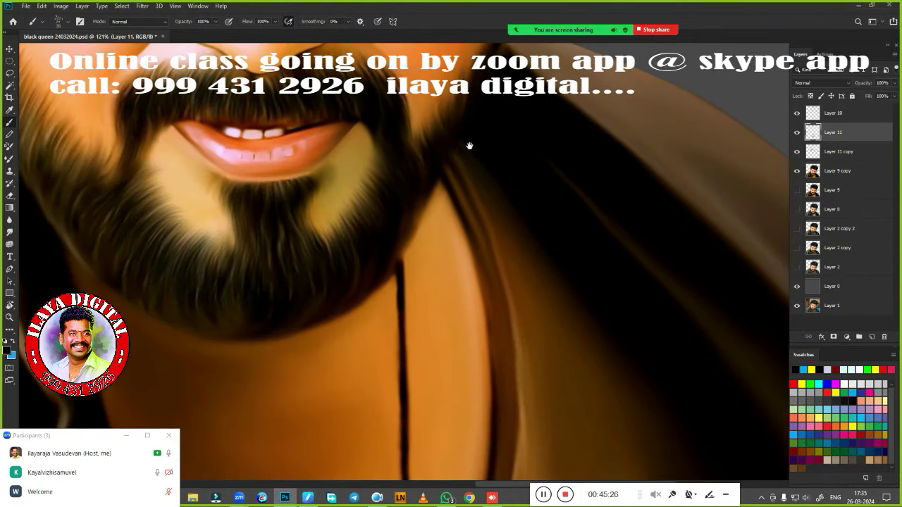
{"action": "scroll", "coordinate": [286, 276], "scroll_direction": "up", "scroll_amount": 2}
{"action": "left_click_drag", "start_coordinate": [286, 276], "coordinate": [240, 423]}
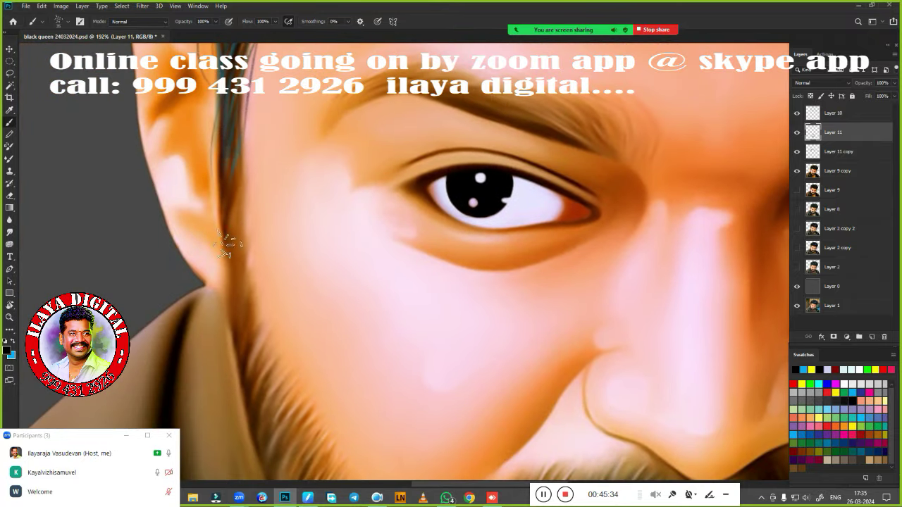
{"action": "scroll", "coordinate": [239, 281], "scroll_direction": "up", "scroll_amount": 2}
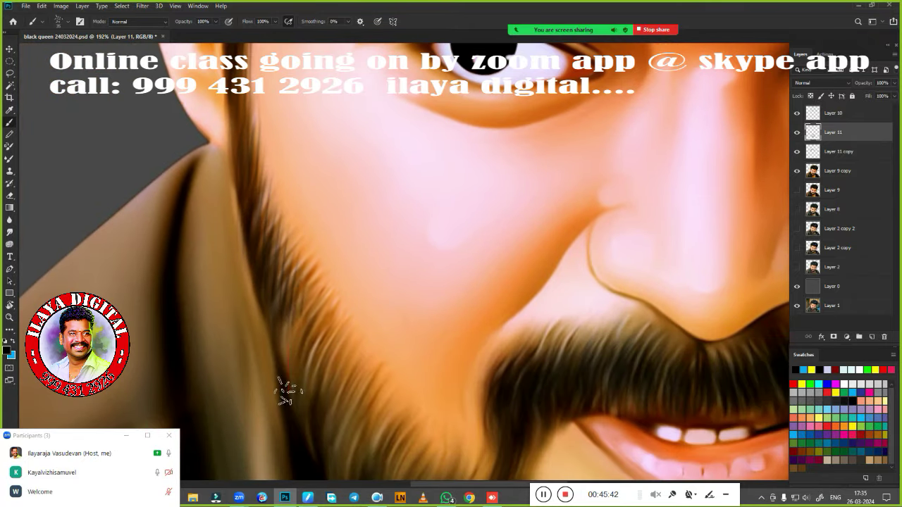
{"action": "mouse_move", "coordinate": [328, 283]}
{"action": "left_mouse_down"}
{"action": "mouse_move", "coordinate": [276, 142]}
{"action": "mouse_move", "coordinate": [296, 310]}
{"action": "mouse_move", "coordinate": [338, 353]}
{"action": "mouse_move", "coordinate": [352, 414]}
{"action": "left_mouse_up"}
{"action": "left_click_drag", "start_coordinate": [437, 285], "coordinate": [401, 375]}
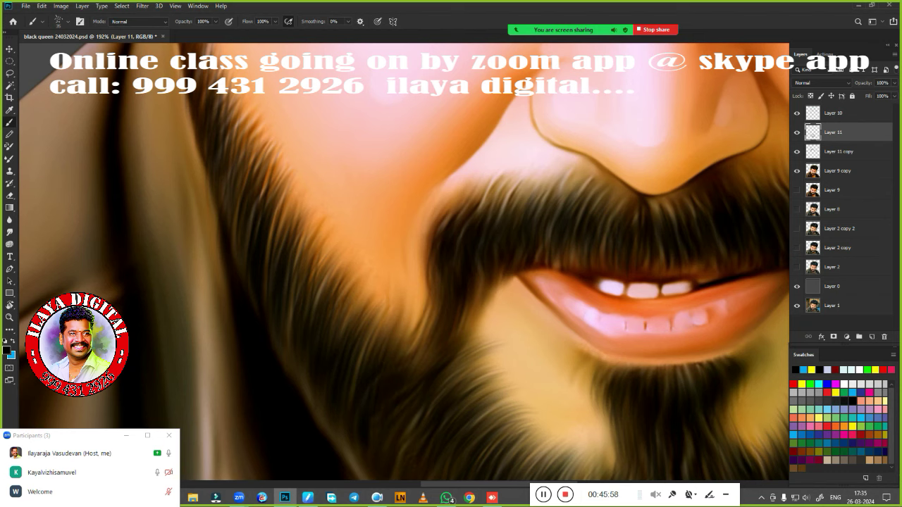
{"action": "left_click_drag", "start_coordinate": [280, 191], "coordinate": [310, 282]}
{"action": "left_click_drag", "start_coordinate": [310, 248], "coordinate": [351, 324]}
Step: Brush more strands along the left beard edge and check the chin and neck
{"action": "left_click_drag", "start_coordinate": [225, 141], "coordinate": [225, 261]}
{"action": "left_click_drag", "start_coordinate": [225, 215], "coordinate": [271, 320]}
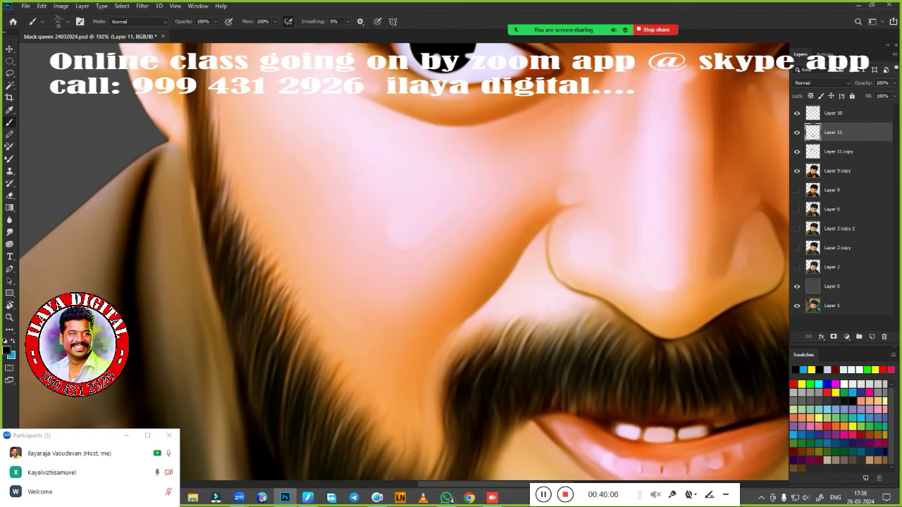
{"action": "mouse_move", "coordinate": [204, 239]}
{"action": "left_mouse_down"}
{"action": "mouse_move", "coordinate": [208, 296]}
{"action": "mouse_move", "coordinate": [226, 120]}
{"action": "left_mouse_up"}
{"action": "left_click_drag", "start_coordinate": [279, 250], "coordinate": [310, 373]}
{"action": "mouse_move", "coordinate": [254, 415]}
{"action": "left_mouse_down"}
{"action": "mouse_move", "coordinate": [252, 201]}
{"action": "mouse_move", "coordinate": [243, 285]}
{"action": "left_mouse_up"}
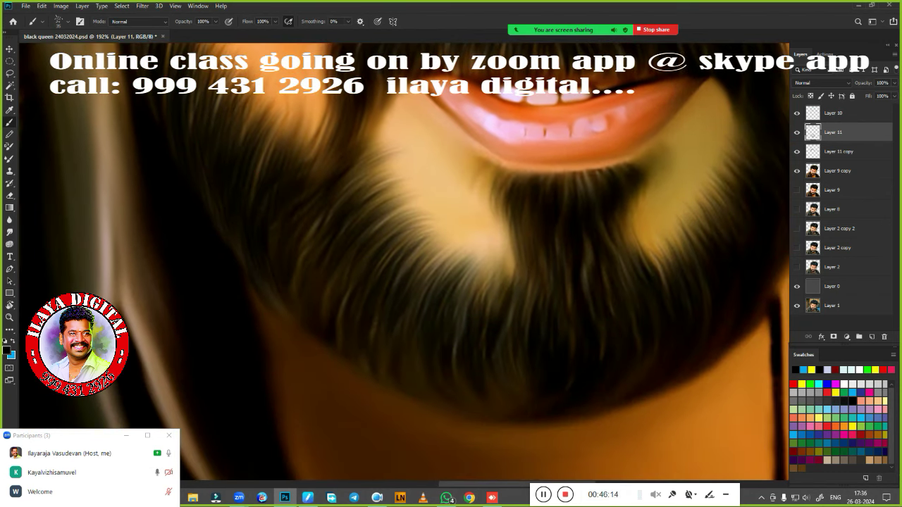
{"action": "left_click_drag", "start_coordinate": [291, 368], "coordinate": [255, 277]}
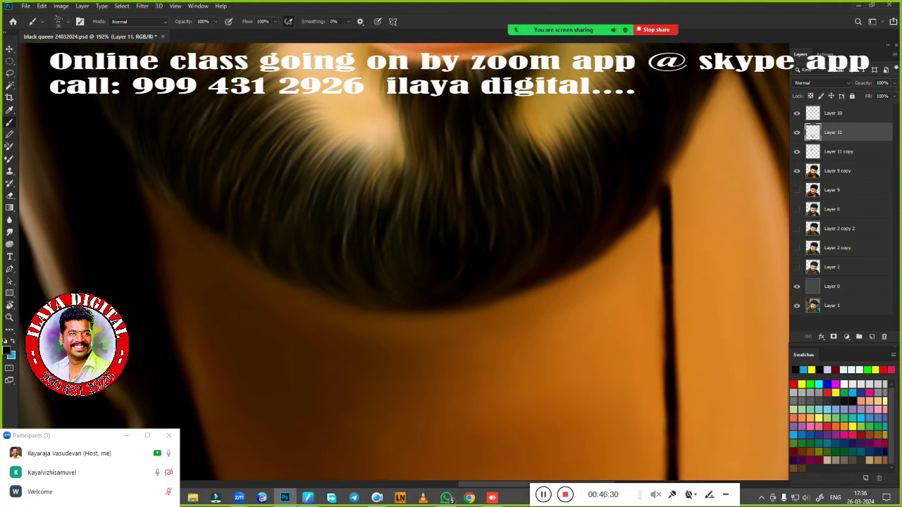
{"action": "key", "text": "ctrl+0"}
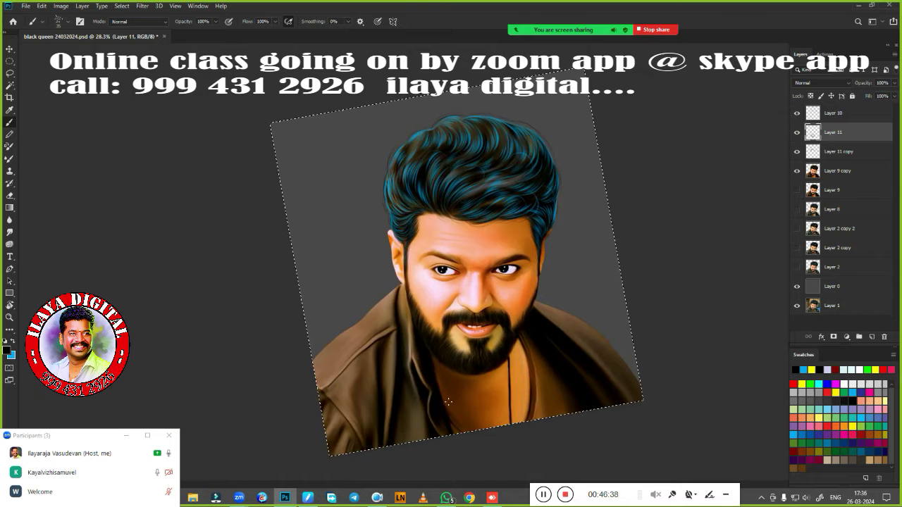
Step: Add a new empty layer and zoom in on the beard area
{"action": "scroll", "coordinate": [456, 356], "scroll_direction": "up", "scroll_amount": 3}
{"action": "key", "text": "ctrl+shift+alt+n"}
{"action": "scroll", "coordinate": [456, 356], "scroll_direction": "up", "scroll_amount": 5}
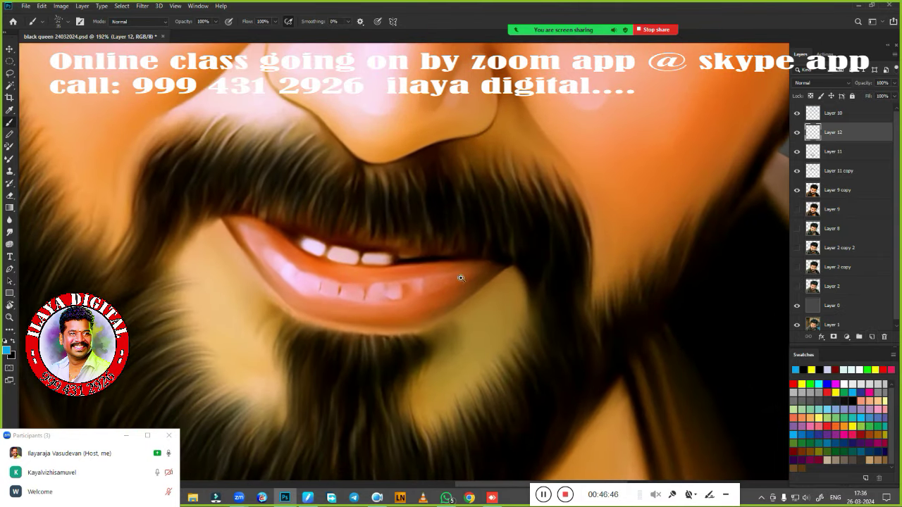
{"action": "key", "text": "ctrl+0"}
{"action": "scroll", "coordinate": [507, 245], "scroll_direction": "up", "scroll_amount": 2}
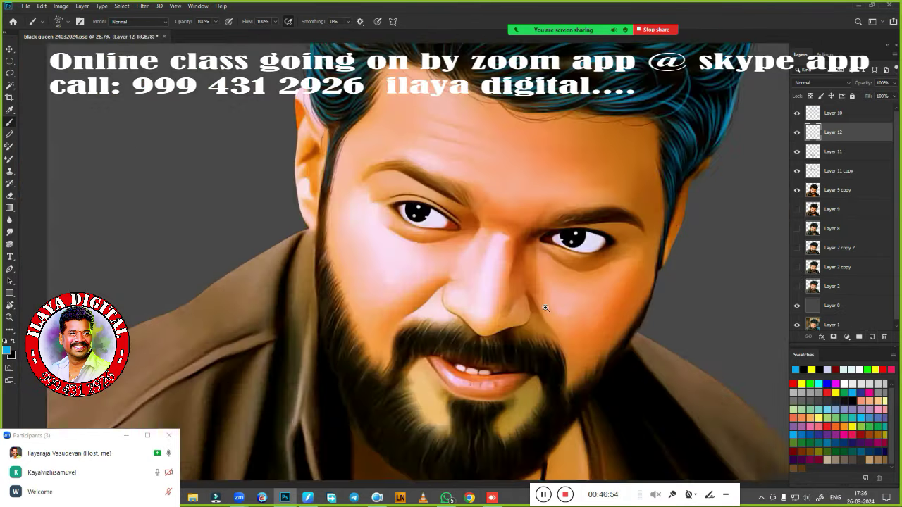
{"action": "scroll", "coordinate": [507, 245], "scroll_direction": "up", "scroll_amount": 1}
{"action": "scroll", "coordinate": [506, 245], "scroll_direction": "up", "scroll_amount": 3}
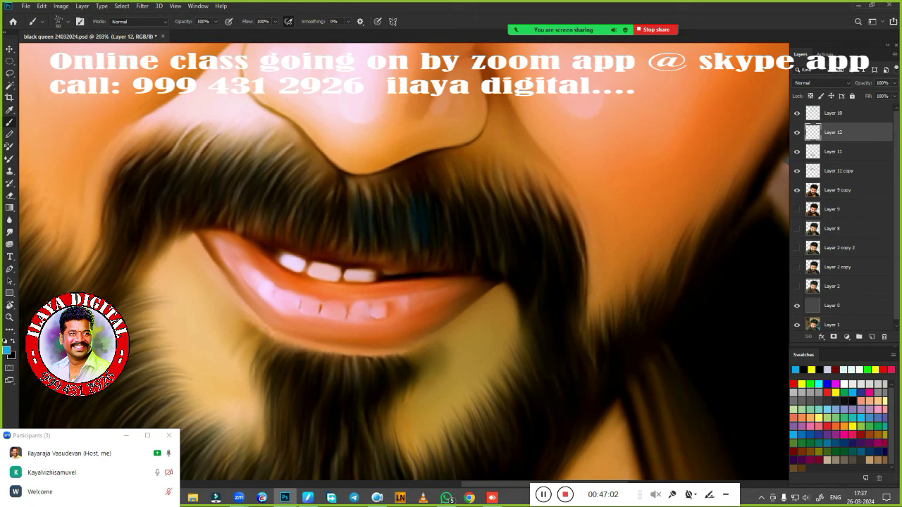
Step: Paint teal-blue strands into the moustache and pan across the chin beard
{"action": "left_click_drag", "start_coordinate": [382, 225], "coordinate": [571, 250]}
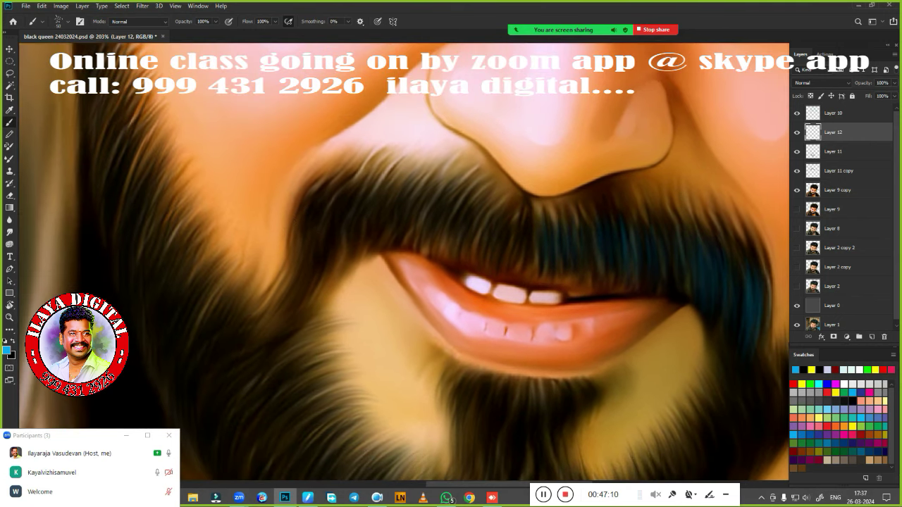
{"action": "left_click_drag", "start_coordinate": [307, 233], "coordinate": [408, 215]}
{"action": "left_click_drag", "start_coordinate": [510, 299], "coordinate": [305, 236]}
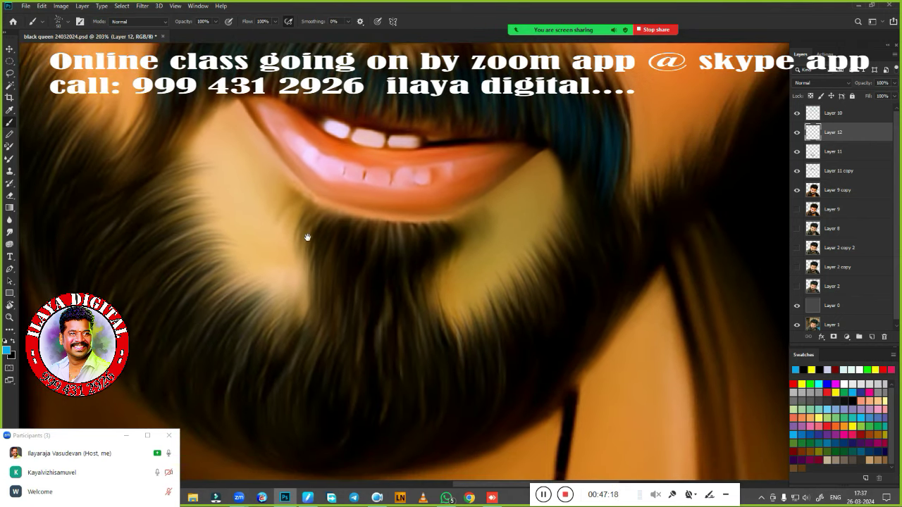
{"action": "left_click_drag", "start_coordinate": [407, 251], "coordinate": [548, 329]}
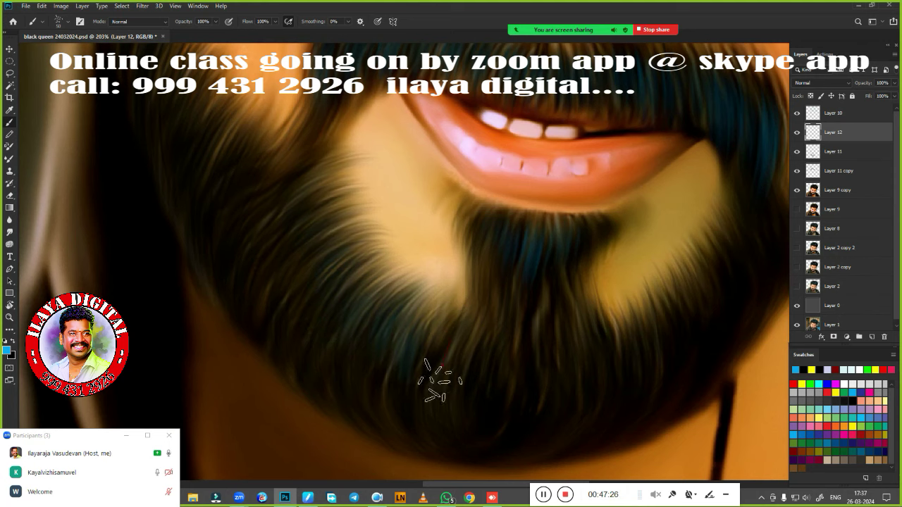
{"action": "left_click_drag", "start_coordinate": [438, 381], "coordinate": [206, 317]}
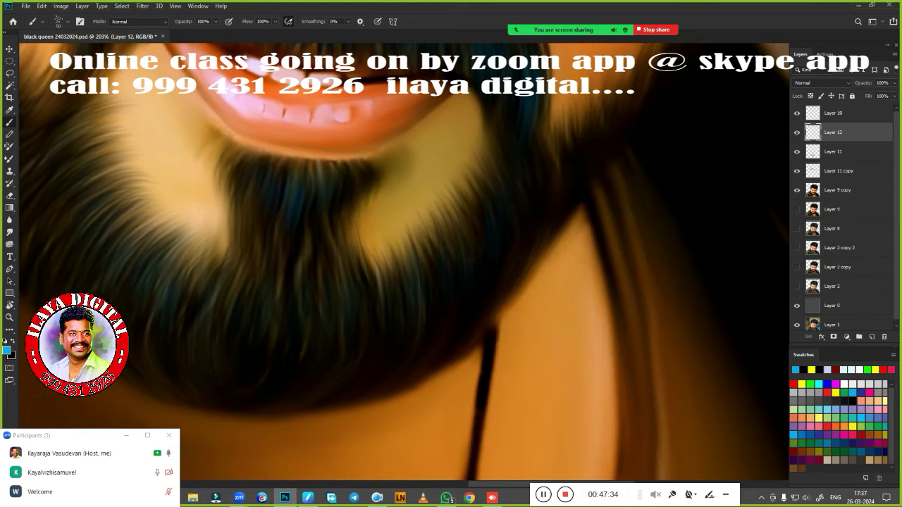
{"action": "left_click_drag", "start_coordinate": [624, 180], "coordinate": [455, 264]}
{"action": "left_click_drag", "start_coordinate": [357, 372], "coordinate": [754, 432]}
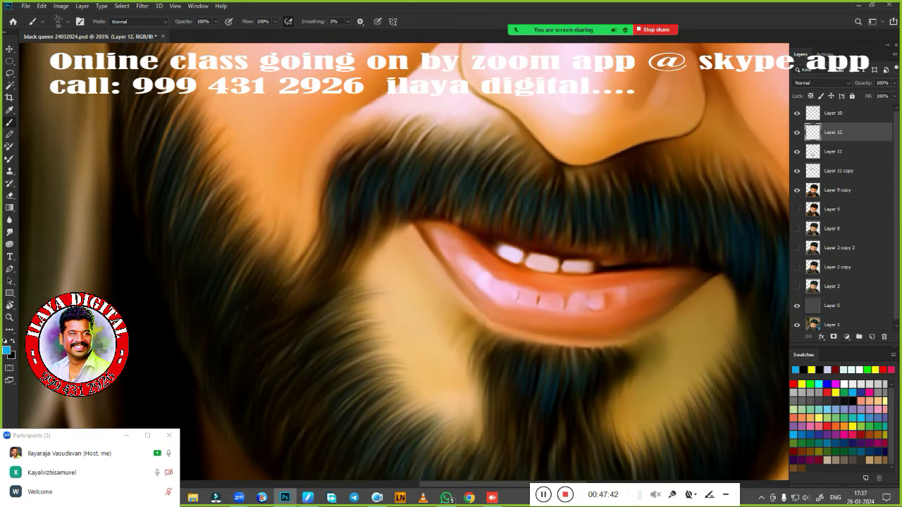
{"action": "left_click_drag", "start_coordinate": [253, 286], "coordinate": [324, 486]}
Step: Tilt the view along the eyebrow and set a black brush on Layer 11
{"action": "mouse_move", "coordinate": [274, 415]}
{"action": "left_mouse_down"}
{"action": "mouse_move", "coordinate": [282, 268]}
{"action": "mouse_move", "coordinate": [251, 185]}
{"action": "left_mouse_up"}
{"action": "key", "text": "ctrl+0"}
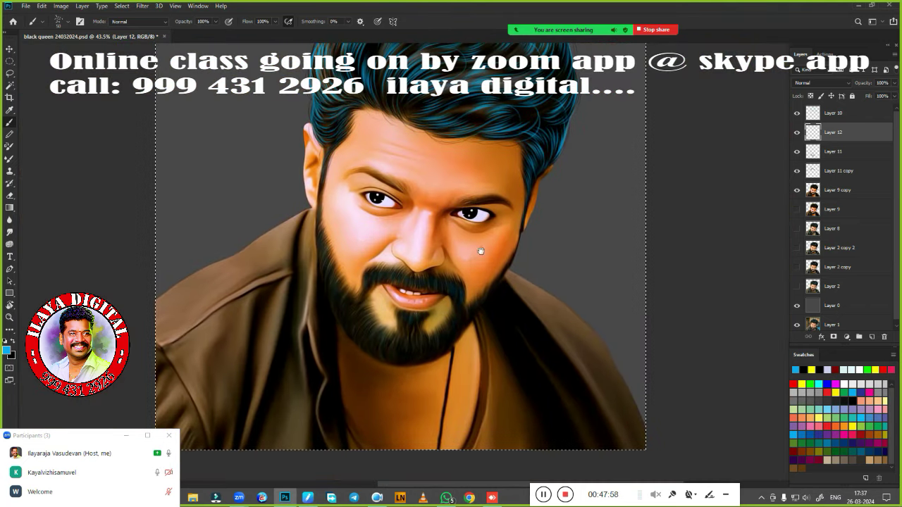
{"action": "scroll", "coordinate": [494, 276], "scroll_direction": "up", "scroll_amount": 5}
{"action": "key", "text": "r"}
{"action": "left_click_drag", "start_coordinate": [493, 275], "coordinate": [535, 233]}
{"action": "left_click", "coordinate": [833, 151]}
{"action": "key", "text": "x"}
{"action": "key", "text": "b"}
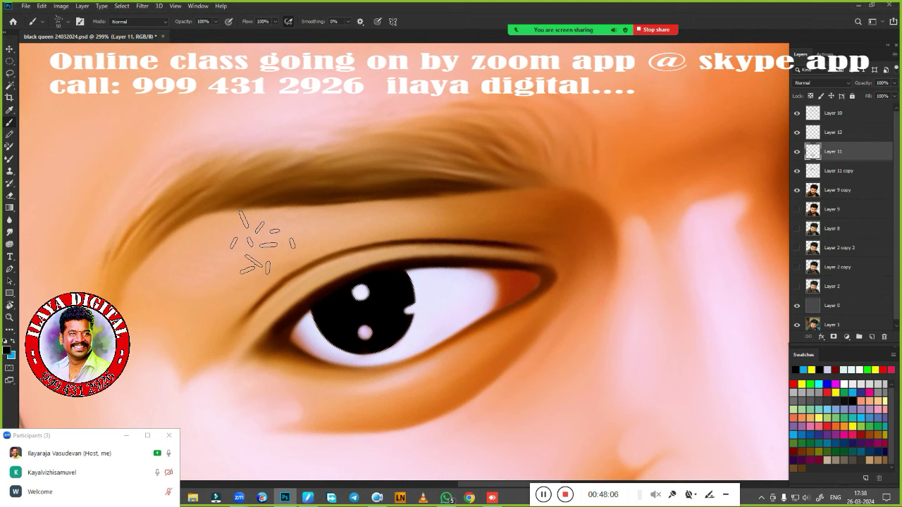
Step: Paint dark hair strokes along the eyebrow and extend its lower-left tail
{"action": "mouse_move", "coordinate": [119, 267]}
{"action": "left_mouse_down"}
{"action": "mouse_move", "coordinate": [281, 165]}
{"action": "mouse_move", "coordinate": [268, 157]}
{"action": "mouse_move", "coordinate": [578, 106]}
{"action": "left_mouse_up"}
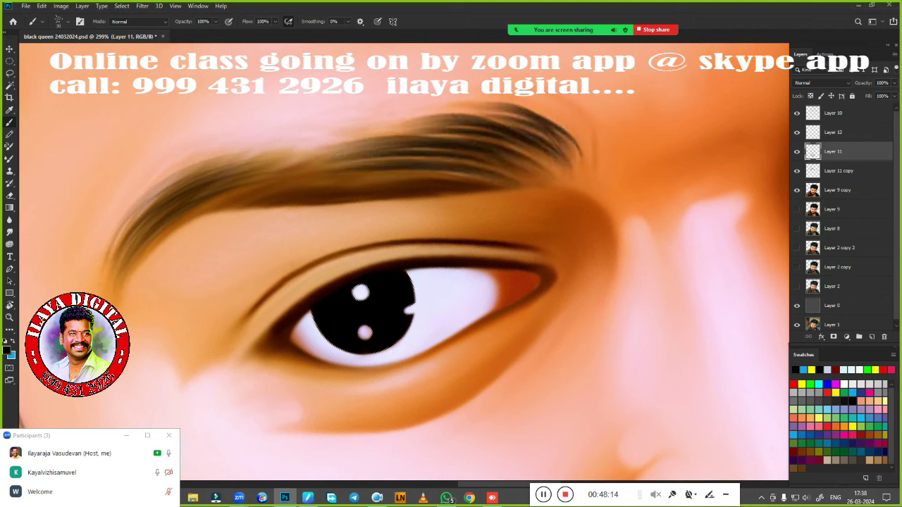
{"action": "left_click_drag", "start_coordinate": [282, 190], "coordinate": [599, 92]}
{"action": "left_click_drag", "start_coordinate": [156, 214], "coordinate": [430, 162]}
{"action": "left_click_drag", "start_coordinate": [218, 177], "coordinate": [447, 121]}
{"action": "left_click_drag", "start_coordinate": [405, 147], "coordinate": [568, 102]}
{"action": "left_click_drag", "start_coordinate": [232, 198], "coordinate": [105, 304]}
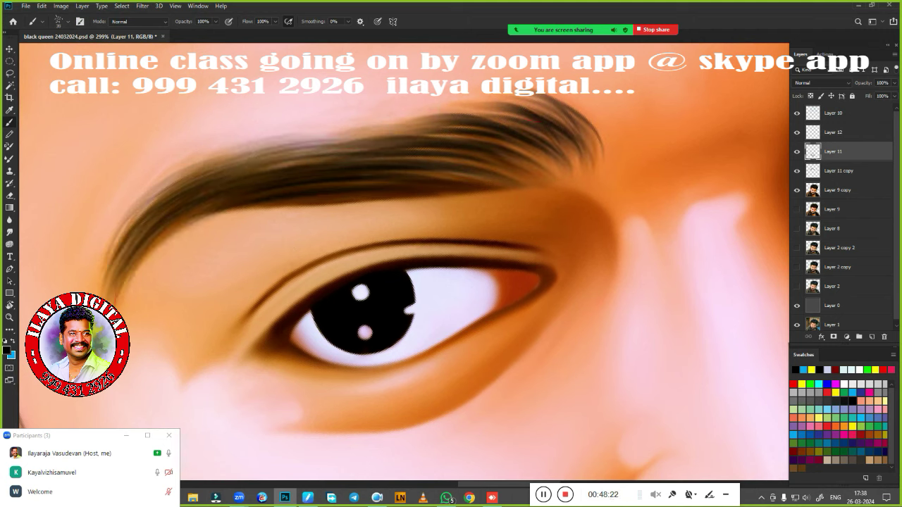
Step: Level the view and darken the eyebrow and its outer strokes further
{"action": "key", "text": "r"}
{"action": "left_click_drag", "start_coordinate": [488, 182], "coordinate": [333, 255]}
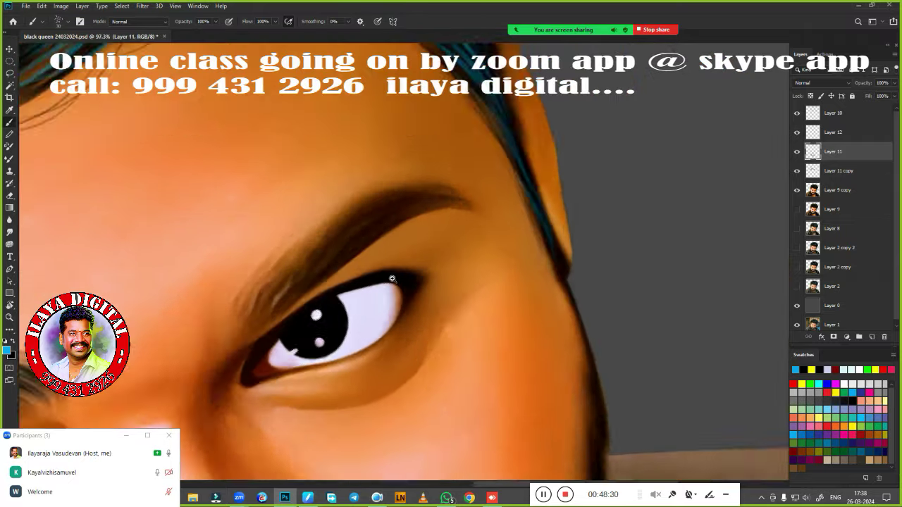
{"action": "key", "text": "b"}
{"action": "scroll", "coordinate": [236, 277], "scroll_direction": "up", "scroll_amount": 2}
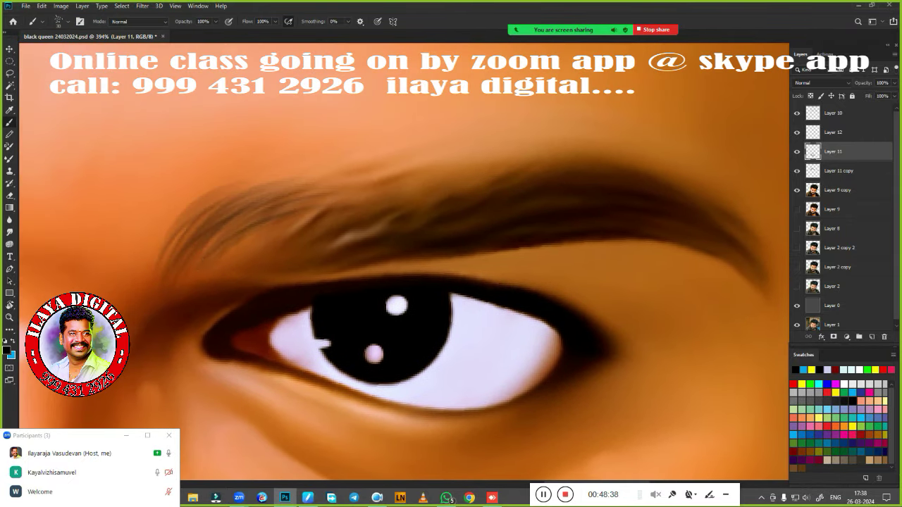
{"action": "left_click_drag", "start_coordinate": [162, 275], "coordinate": [517, 169]}
{"action": "left_click_drag", "start_coordinate": [578, 204], "coordinate": [433, 181]}
{"action": "scroll", "coordinate": [398, 211], "scroll_direction": "down", "scroll_amount": 1}
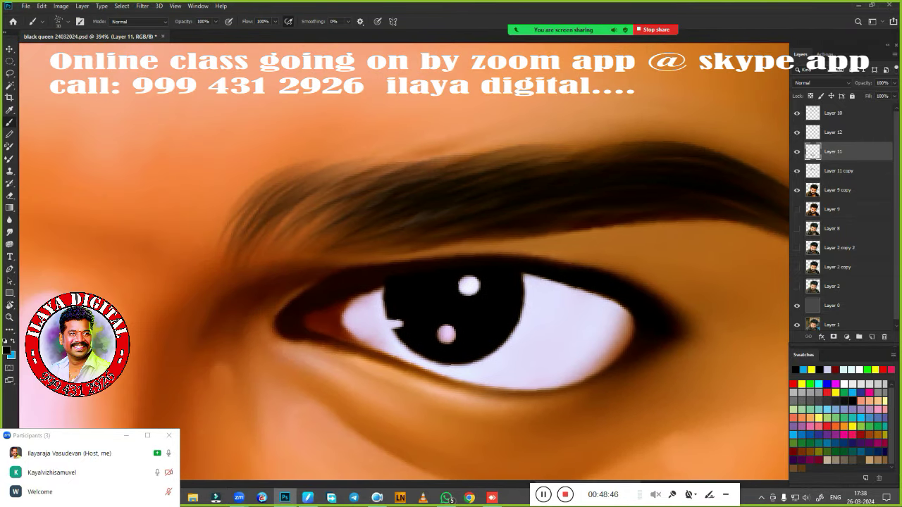
{"action": "scroll", "coordinate": [398, 211], "scroll_direction": "up", "scroll_amount": 1}
Step: Add blue strokes along the eyebrow and hide the blue hair layers
{"action": "key", "text": "x"}
{"action": "left_click_drag", "start_coordinate": [254, 180], "coordinate": [585, 150]}
{"action": "scroll", "coordinate": [493, 211], "scroll_direction": "down", "scroll_amount": 5}
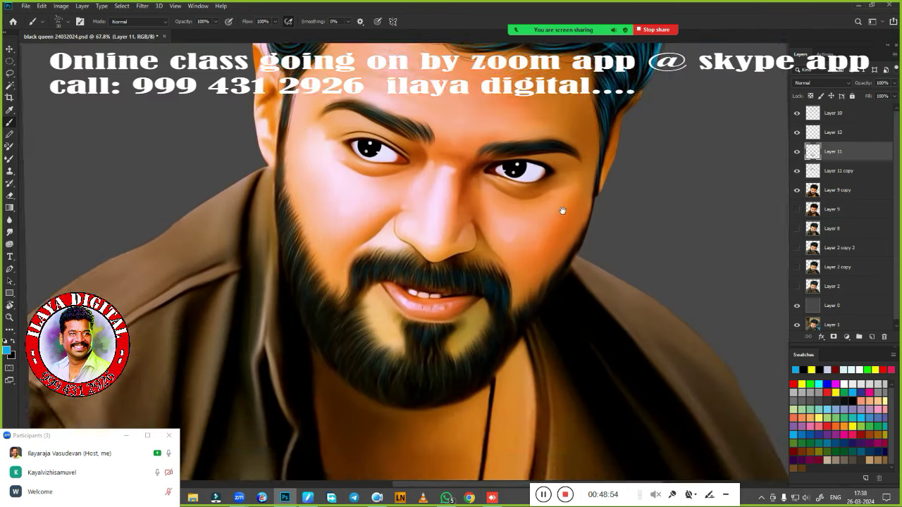
{"action": "scroll", "coordinate": [514, 239], "scroll_direction": "down", "scroll_amount": 3}
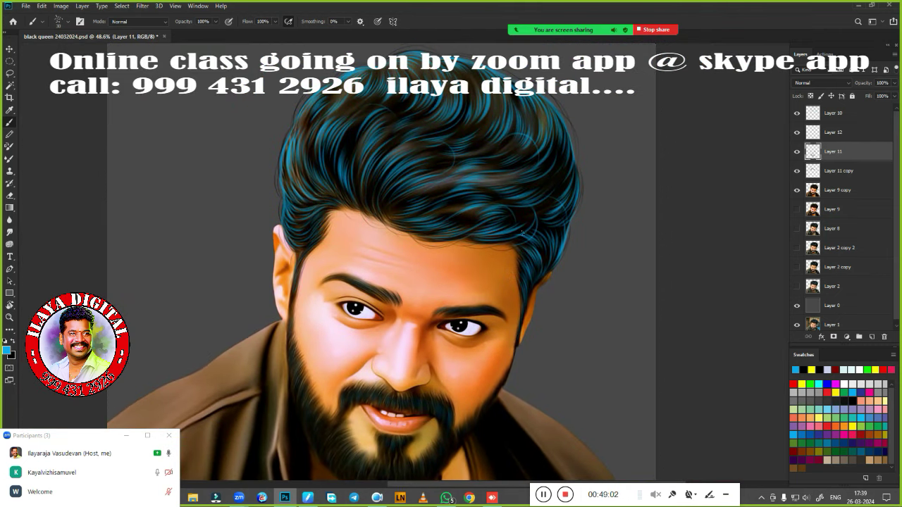
{"action": "left_click_drag", "start_coordinate": [797, 113], "coordinate": [796, 171]}
{"action": "key", "text": "l"}
{"action": "scroll", "coordinate": [489, 282], "scroll_direction": "up", "scroll_amount": 2}
{"action": "left_click", "coordinate": [873, 192]}
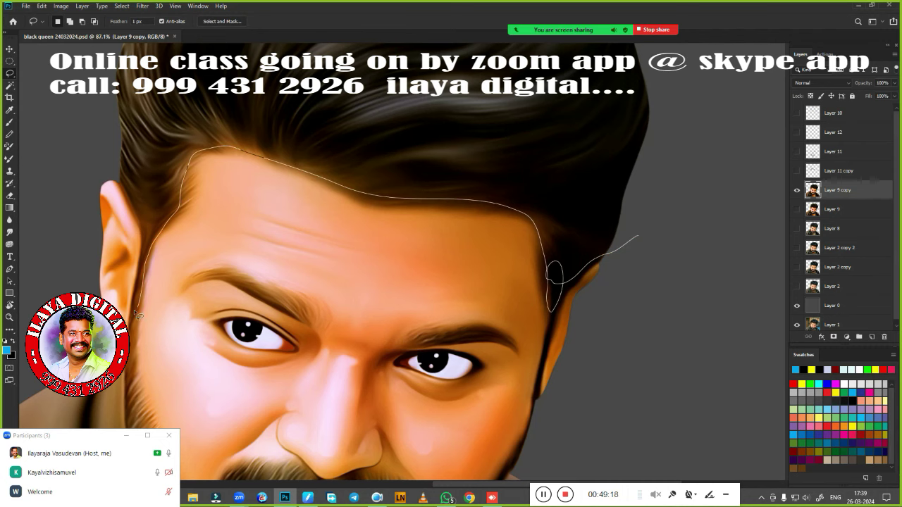
Step: Lasso the hair above the forehead, feather it, and copy it to a new layer
{"action": "left_click_drag", "start_coordinate": [99, 114], "coordinate": [99, 112]}
{"action": "scroll", "coordinate": [550, 217], "scroll_direction": "down", "scroll_amount": 5}
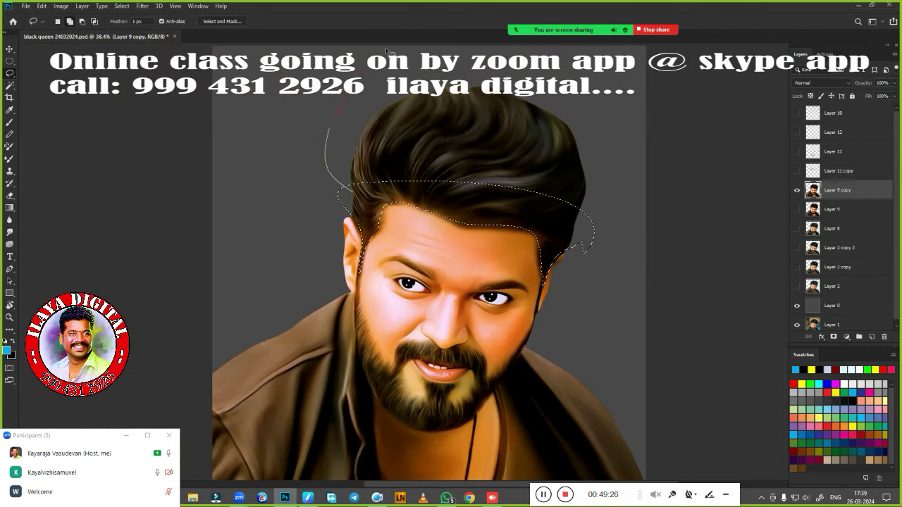
{"action": "key", "text": "shift+F6"}
{"action": "key", "text": "Return"}
{"action": "key", "text": "ctrl+j"}
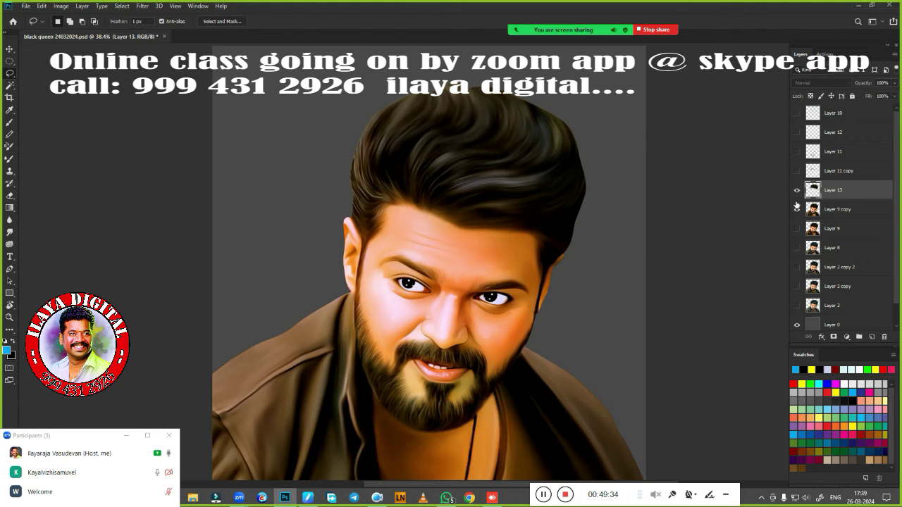
Step: Show the blue hair layers, merge the eyebrow layer, and reload the hair selection on a new layer
{"action": "left_click_drag", "start_coordinate": [796, 205], "coordinate": [797, 113]}
{"action": "key", "text": "Delete"}
{"action": "key", "text": "ctrl+shift+alt+n"}
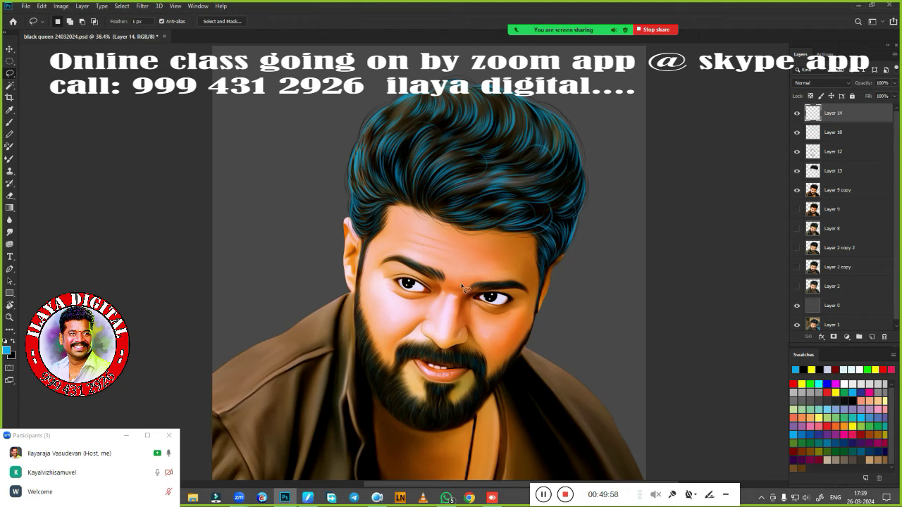
{"action": "scroll", "coordinate": [461, 284], "scroll_direction": "up", "scroll_amount": 2}
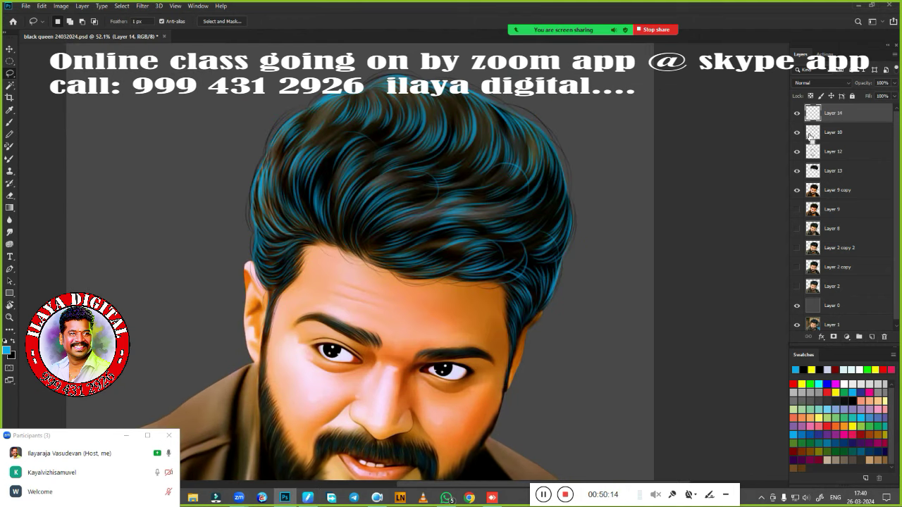
{"action": "left_click", "coordinate": [812, 132], "text": "ctrl"}
Step: Paint the left side of the hair olive-yellow and bright green
{"action": "key", "text": "b"}
{"action": "right_click", "coordinate": [483, 269]}
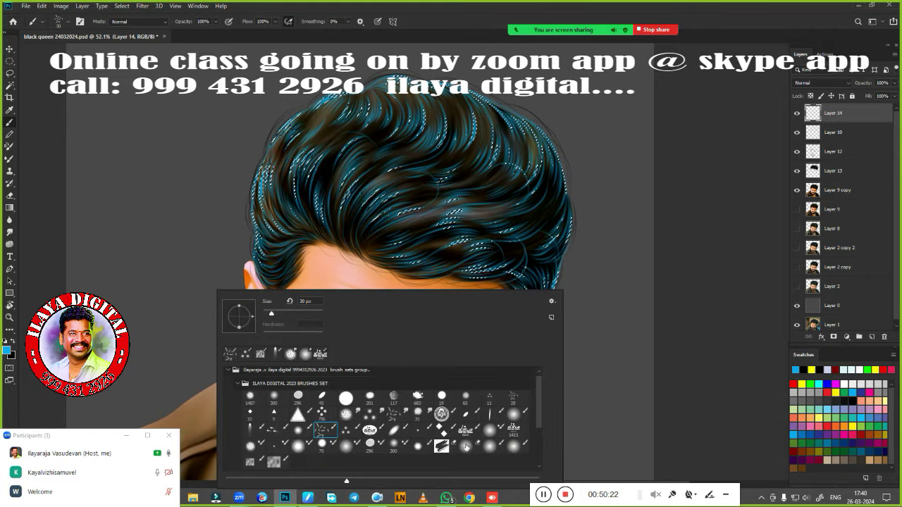
{"action": "key", "text": "Escape"}
{"action": "scroll", "coordinate": [494, 176], "scroll_direction": "down", "scroll_amount": 2}
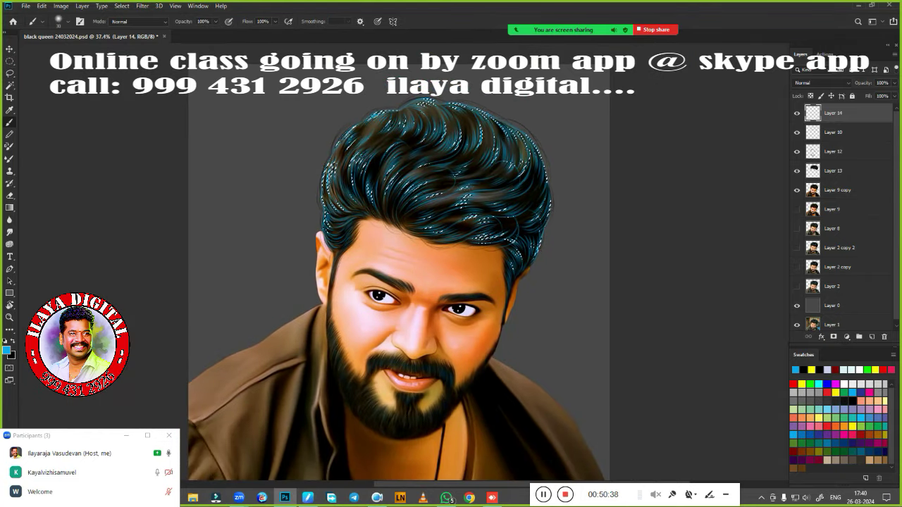
{"action": "left_click", "coordinate": [850, 423]}
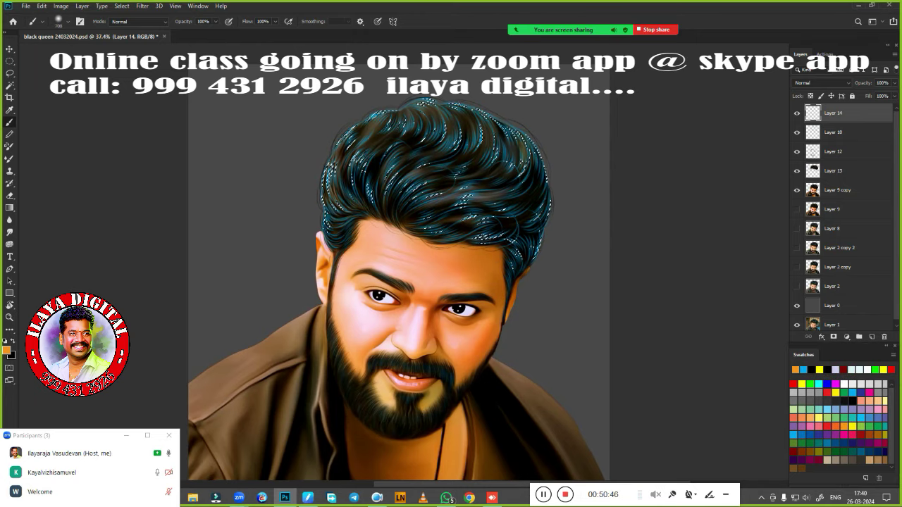
{"action": "left_click_drag", "start_coordinate": [331, 212], "coordinate": [423, 116]}
{"action": "left_click", "coordinate": [801, 384]}
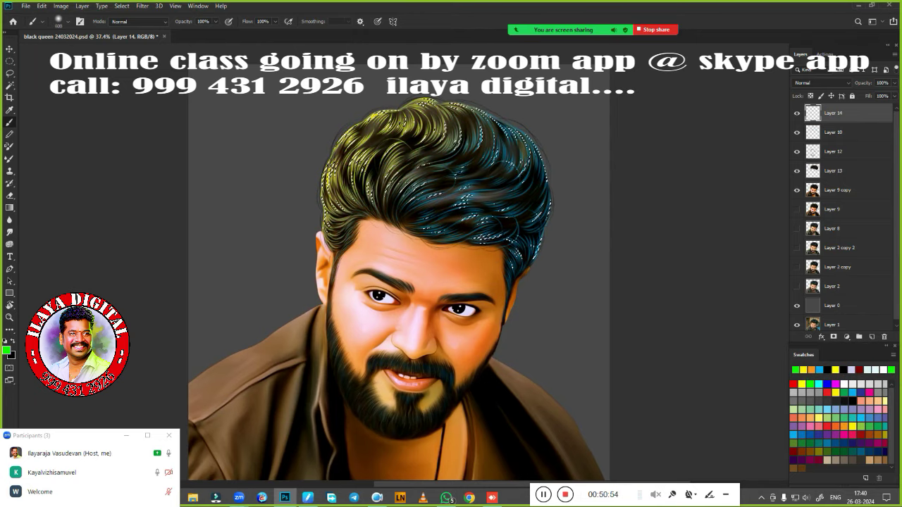
{"action": "left_click_drag", "start_coordinate": [340, 121], "coordinate": [331, 204]}
Step: Paint the right side of the hair purple using the swatch colours
{"action": "left_click", "coordinate": [800, 384]}
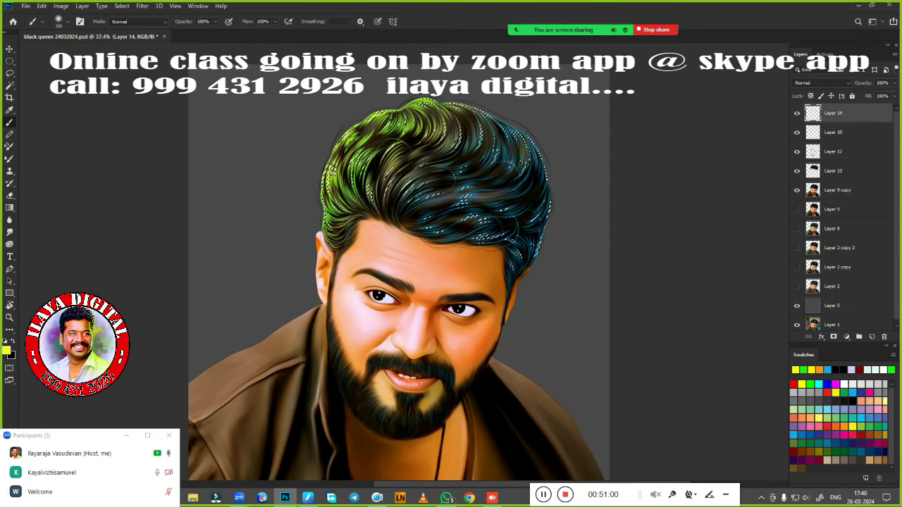
{"action": "left_click", "coordinate": [854, 428]}
{"action": "left_click_drag", "start_coordinate": [599, 254], "coordinate": [593, 134]}
{"action": "left_click", "coordinate": [792, 383]}
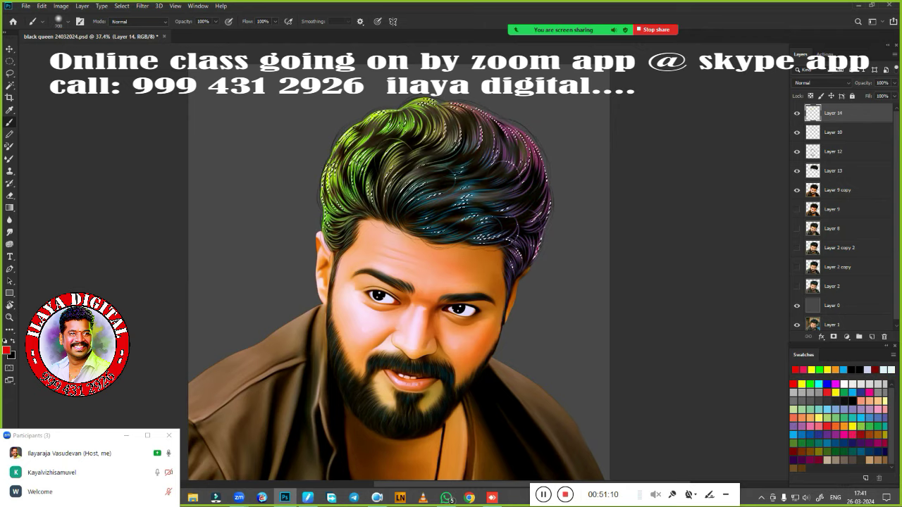
{"action": "left_click", "coordinate": [835, 383]}
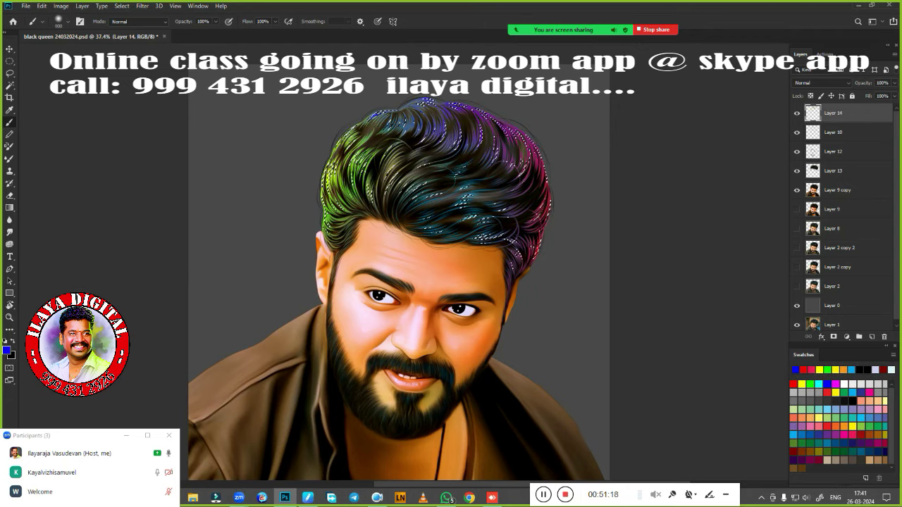
Step: Paint the top of the hair red with a larger brush and deselect
{"action": "key", "text": "bracketright"}
{"action": "key", "text": "bracketright"}
{"action": "left_click", "coordinate": [801, 384]}
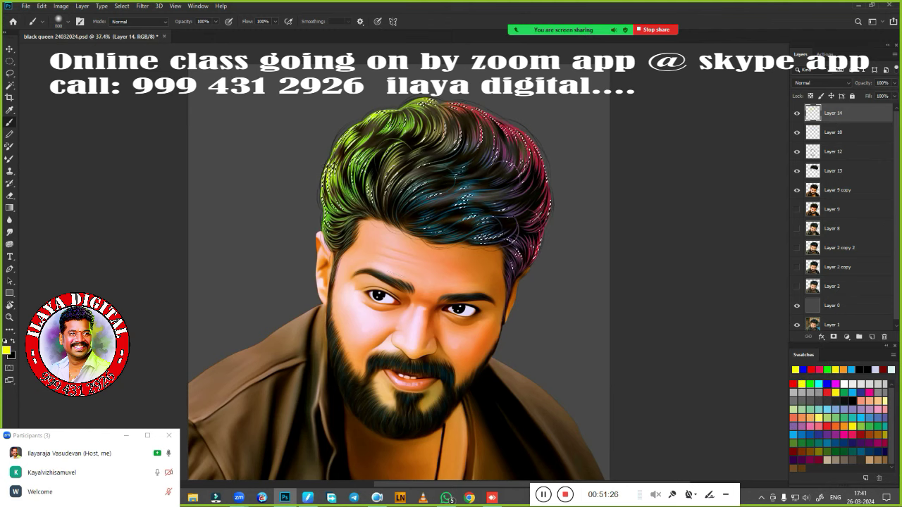
{"action": "left_click", "coordinate": [792, 383]}
{"action": "left_click_drag", "start_coordinate": [401, 104], "coordinate": [465, 106]}
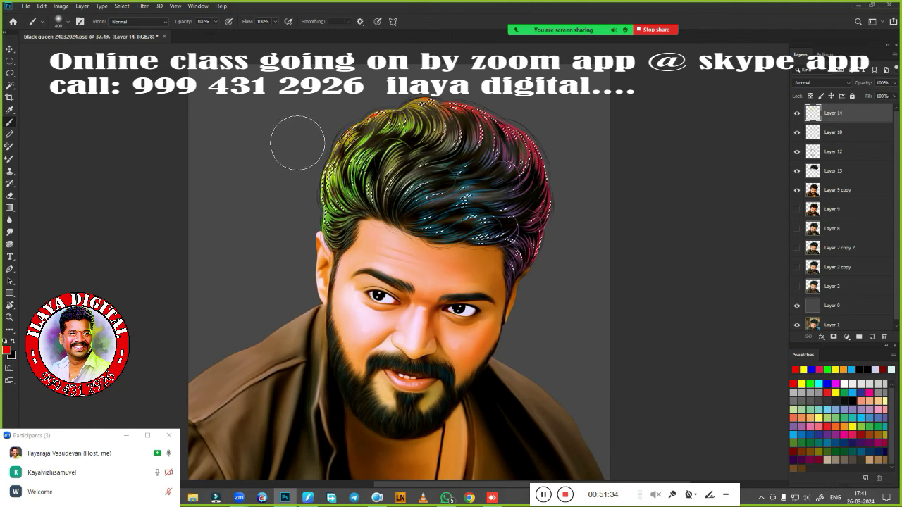
{"action": "key", "text": "ctrl+d"}
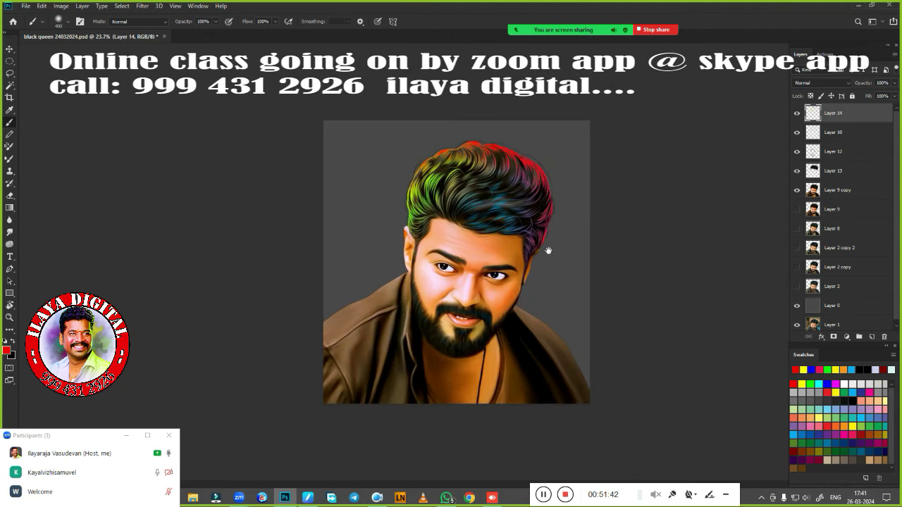
{"action": "left_click_drag", "start_coordinate": [607, 368], "coordinate": [584, 266]}
Step: Desaturate and darken Layer 13 with Hue/Saturation at -100 saturation and -100 lightness
{"action": "left_click", "coordinate": [810, 173]}
{"action": "key", "text": "ctrl+u"}
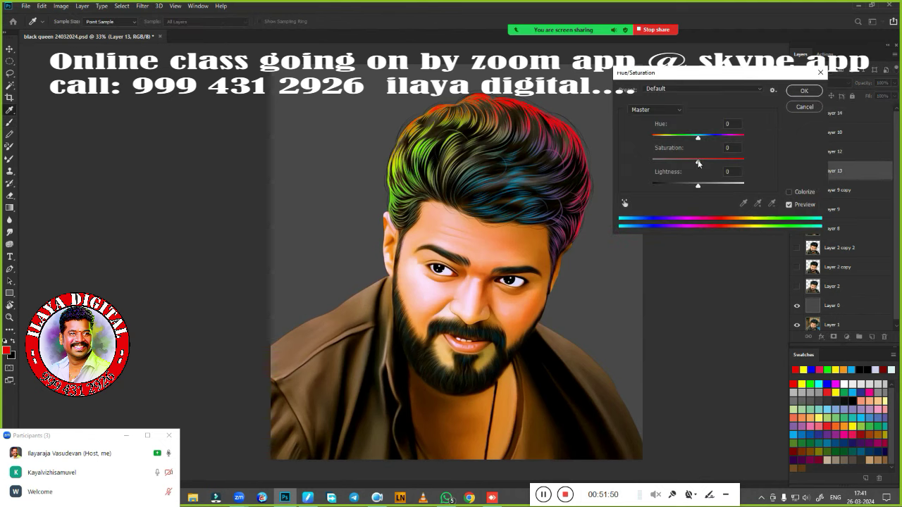
{"action": "left_click_drag", "start_coordinate": [698, 160], "coordinate": [651, 161]}
{"action": "left_click_drag", "start_coordinate": [699, 184], "coordinate": [652, 186]}
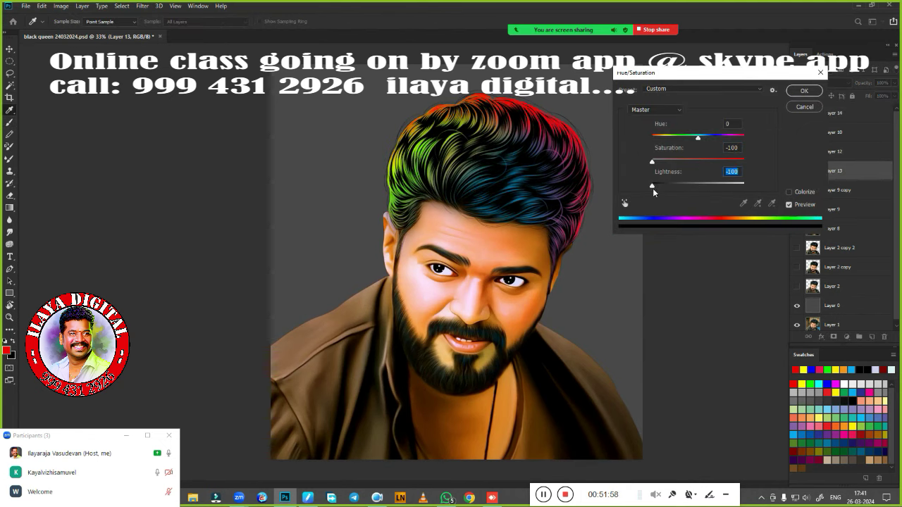
{"action": "left_click", "coordinate": [803, 91]}
Step: Fill Layer 0 with black behind the portrait
{"action": "key", "text": "e"}
{"action": "scroll", "coordinate": [320, 196], "scroll_direction": "up", "scroll_amount": 3}
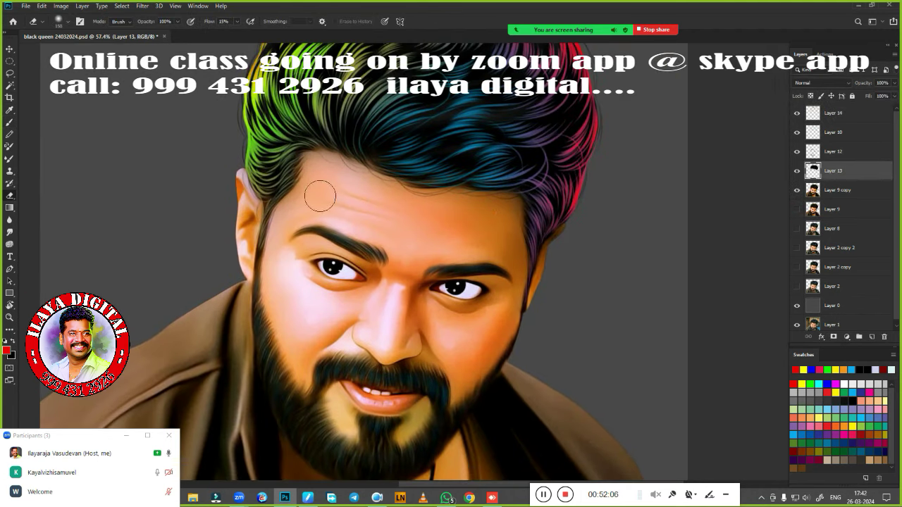
{"action": "scroll", "coordinate": [642, 272], "scroll_direction": "down", "scroll_amount": 5}
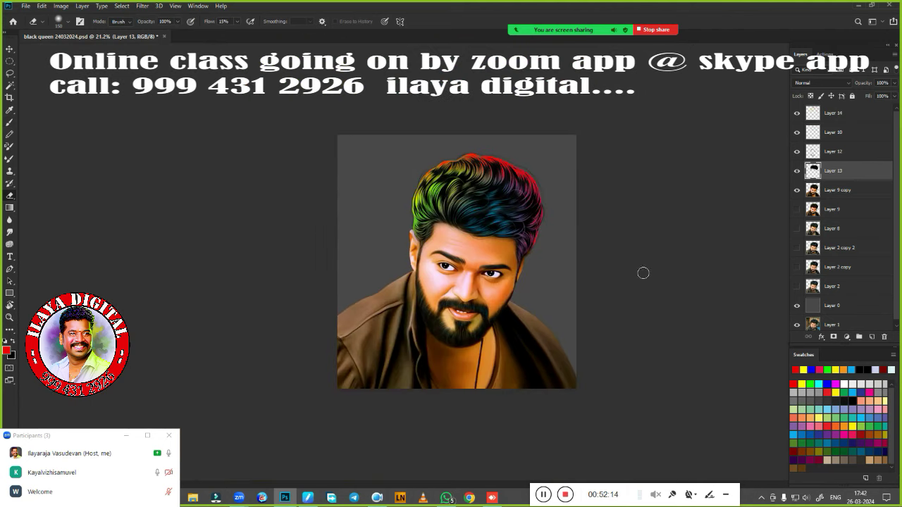
{"action": "left_click", "coordinate": [845, 308]}
{"action": "key", "text": "ctrl+BackSpace"}
{"action": "scroll", "coordinate": [455, 250], "scroll_direction": "up", "scroll_amount": 3}
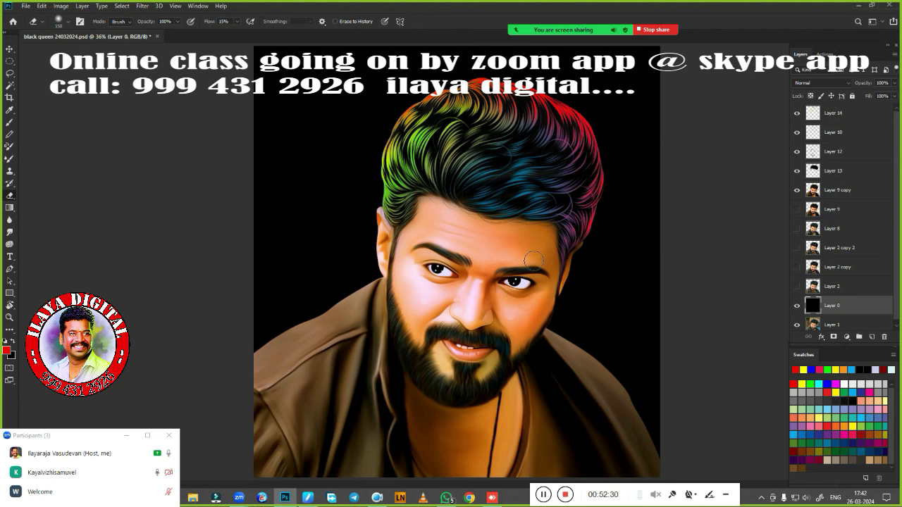
Step: Lower hair layer fills (Layer 10 57%, Layer 14 65%) and add Layer 15 above Layer 9 copy
{"action": "key", "text": "v"}
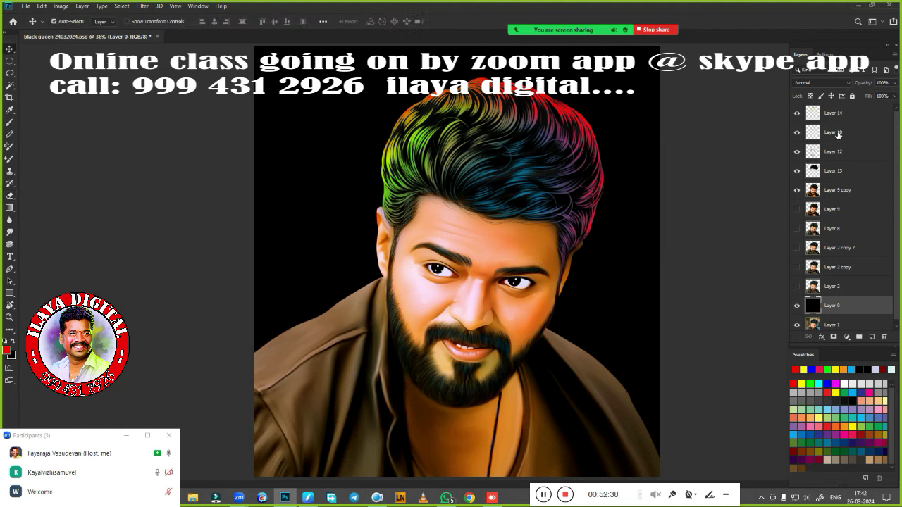
{"action": "left_click", "coordinate": [838, 133]}
{"action": "key", "text": "shift+5"}
{"action": "key", "text": "shift+5"}
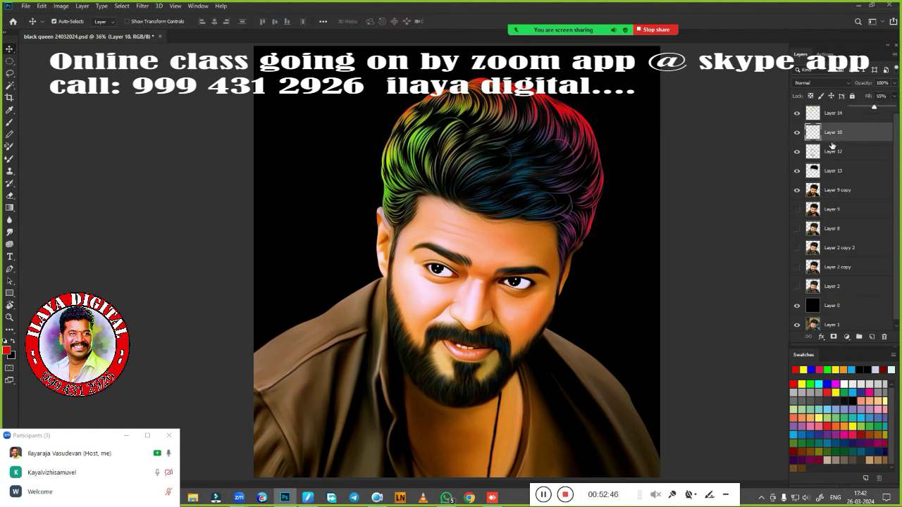
{"action": "left_click_drag", "start_coordinate": [858, 114], "coordinate": [878, 109]}
{"action": "left_click", "coordinate": [878, 111]}
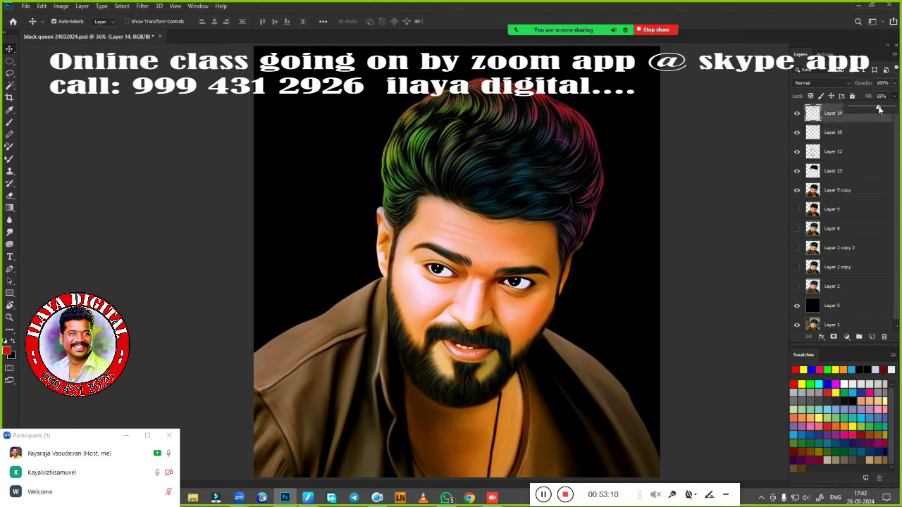
{"action": "left_click", "coordinate": [825, 131]}
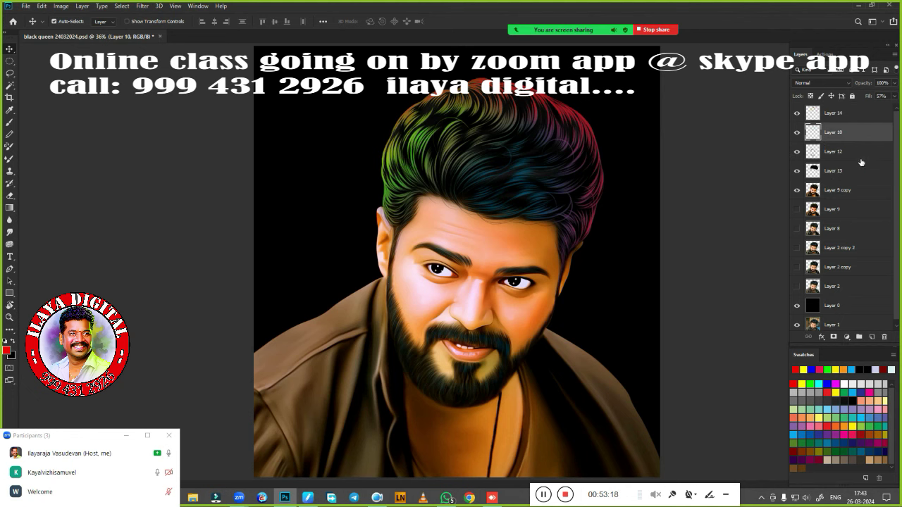
{"action": "left_click", "coordinate": [852, 190]}
{"action": "left_click", "coordinate": [872, 336]}
Step: Zoom in on the face and pick a soft brush with white paint
{"action": "scroll", "coordinate": [411, 233], "scroll_direction": "up", "scroll_amount": 3}
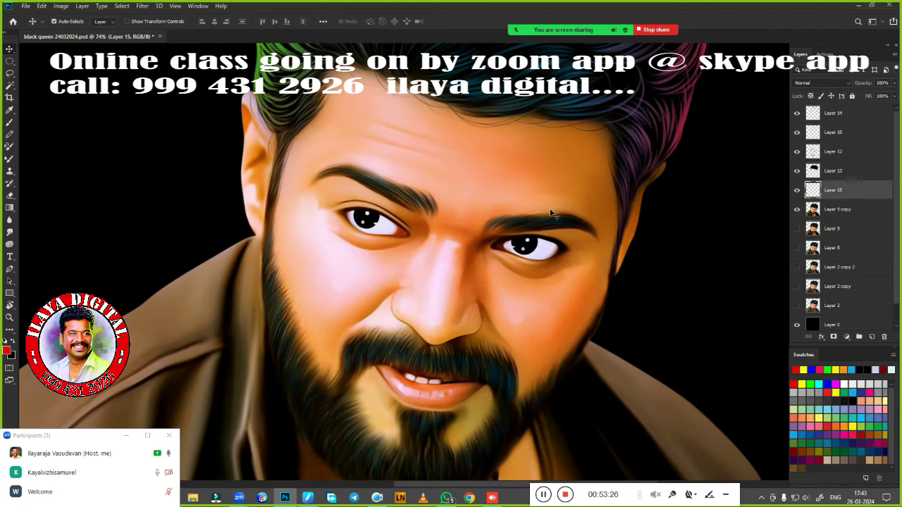
{"action": "key", "text": "r"}
{"action": "left_click_drag", "start_coordinate": [423, 211], "coordinate": [412, 233]}
{"action": "key", "text": "Escape"}
{"action": "scroll", "coordinate": [411, 232], "scroll_direction": "up", "scroll_amount": 2}
{"action": "key", "text": "b"}
{"action": "right_click", "coordinate": [416, 190]}
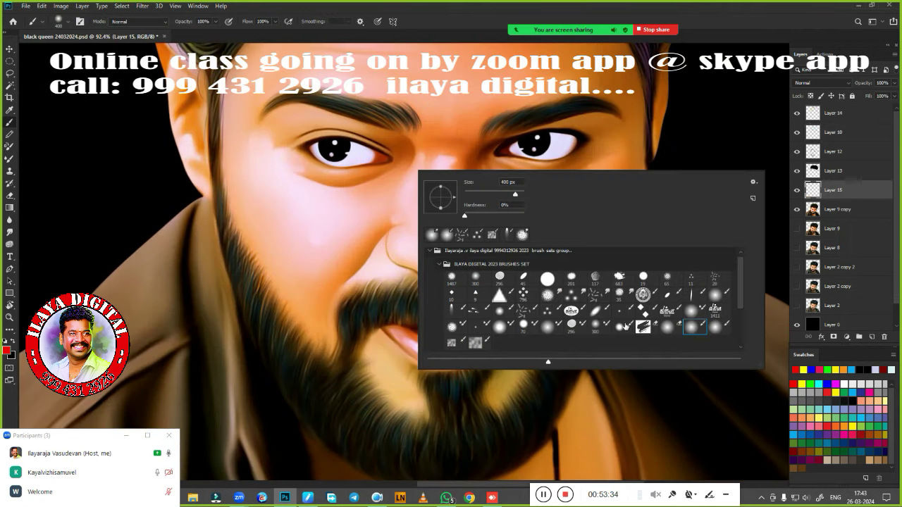
{"action": "double_click", "coordinate": [620, 325]}
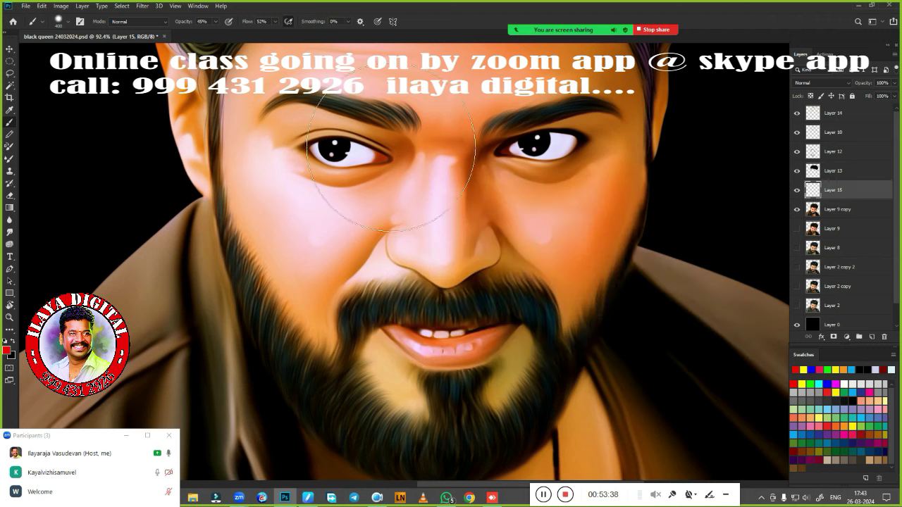
{"action": "left_click", "coordinate": [844, 383]}
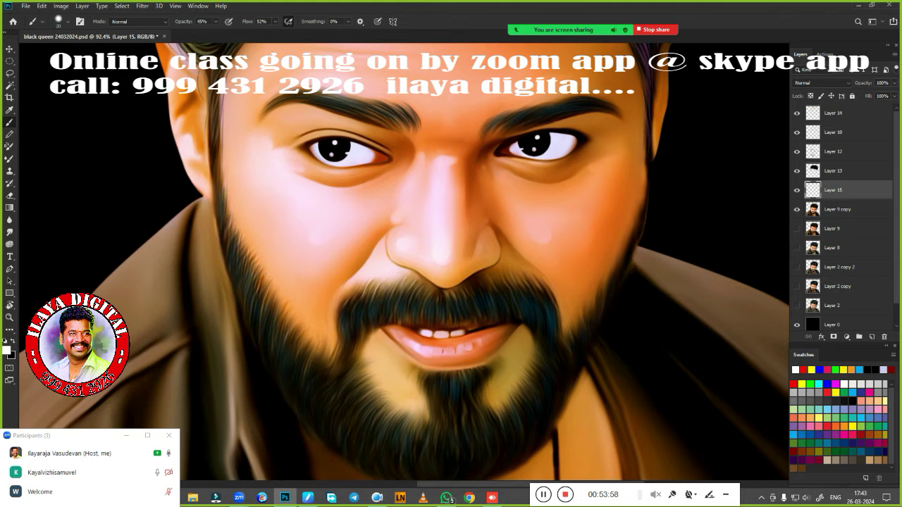
Step: Paint a soft white highlight over the cheek and shoulder
{"action": "scroll", "coordinate": [488, 272], "scroll_direction": "up", "scroll_amount": 2}
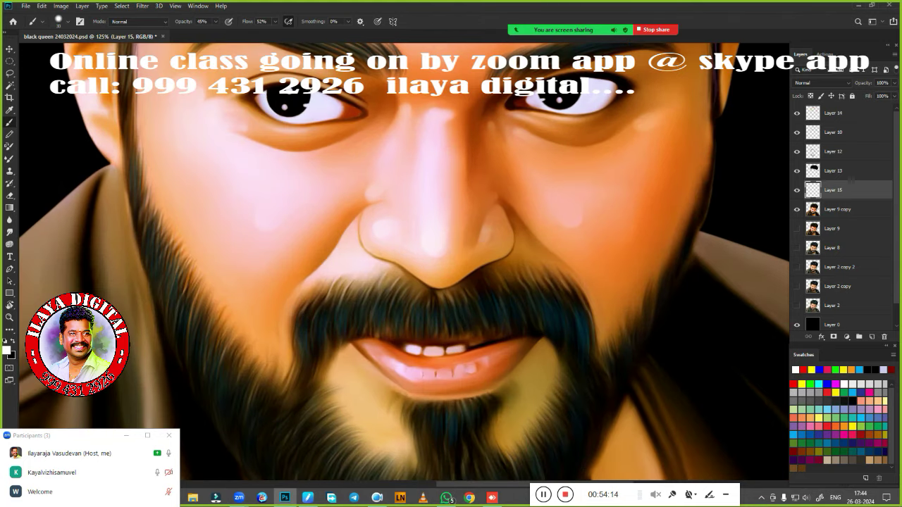
{"action": "scroll", "coordinate": [403, 261], "scroll_direction": "down", "scroll_amount": 3}
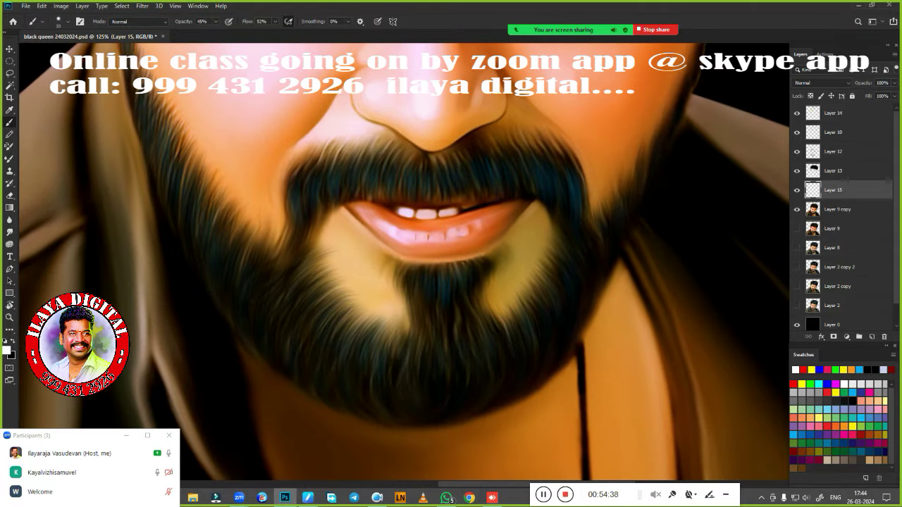
{"action": "left_click_drag", "start_coordinate": [634, 288], "coordinate": [634, 387]}
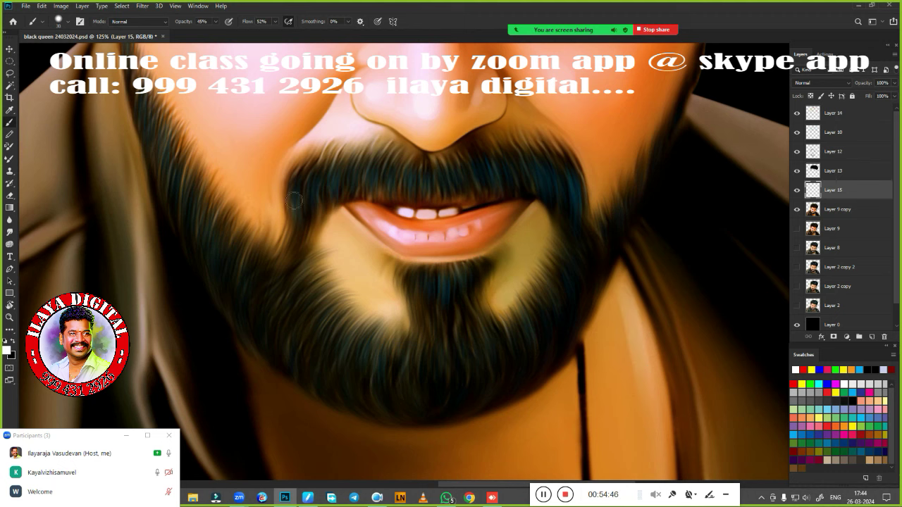
{"action": "left_click_drag", "start_coordinate": [294, 200], "coordinate": [307, 326]}
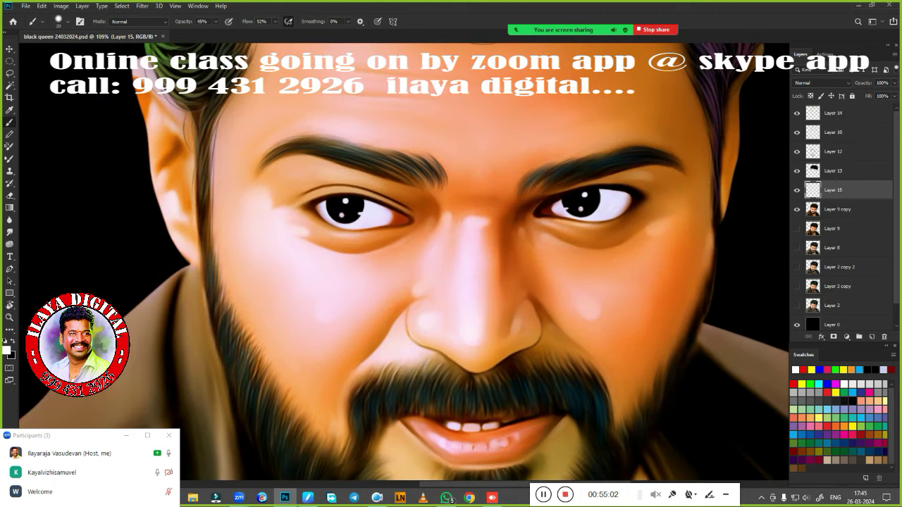
{"action": "left_click_drag", "start_coordinate": [279, 41], "coordinate": [261, 145]}
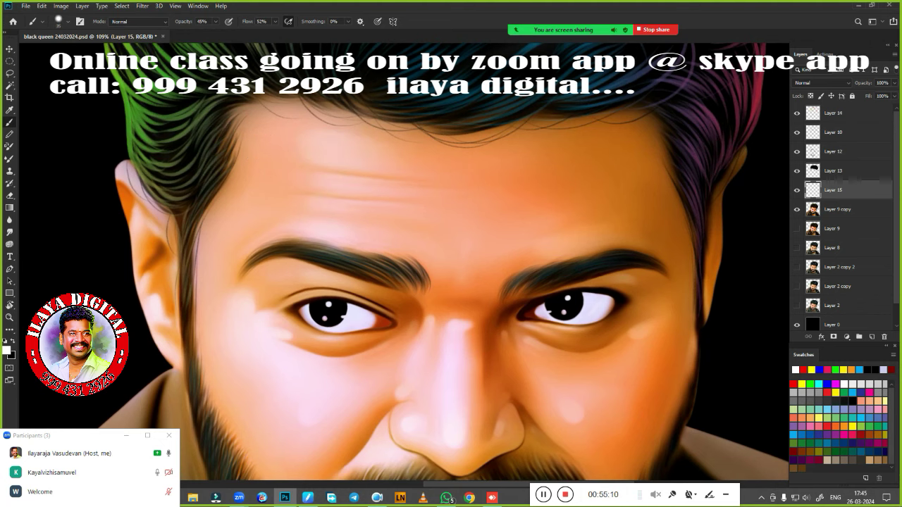
{"action": "scroll", "coordinate": [571, 339], "scroll_direction": "down", "scroll_amount": 1}
{"action": "scroll", "coordinate": [510, 238], "scroll_direction": "down", "scroll_amount": 5}
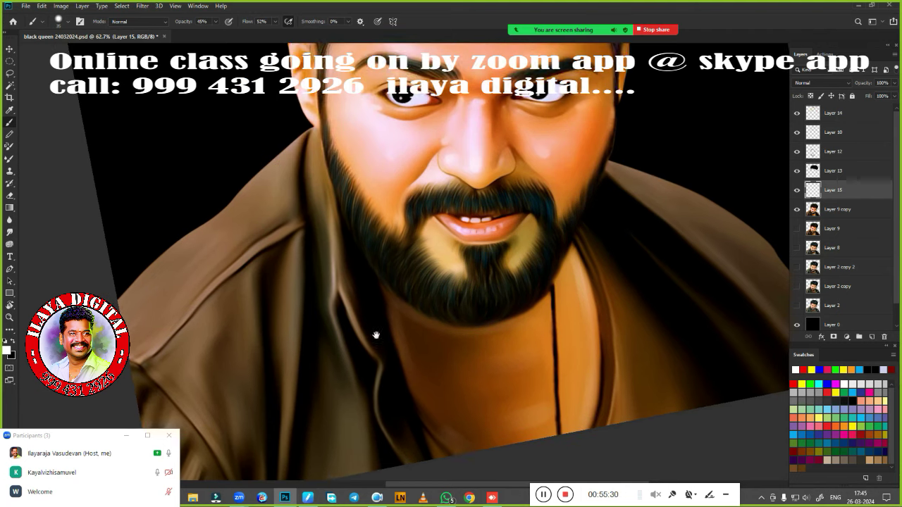
{"action": "left_click_drag", "start_coordinate": [365, 266], "coordinate": [376, 332]}
Step: Sample a brown from the coat as the new paint colour
{"action": "left_click", "coordinate": [10, 351]}
{"action": "left_click", "coordinate": [171, 291]}
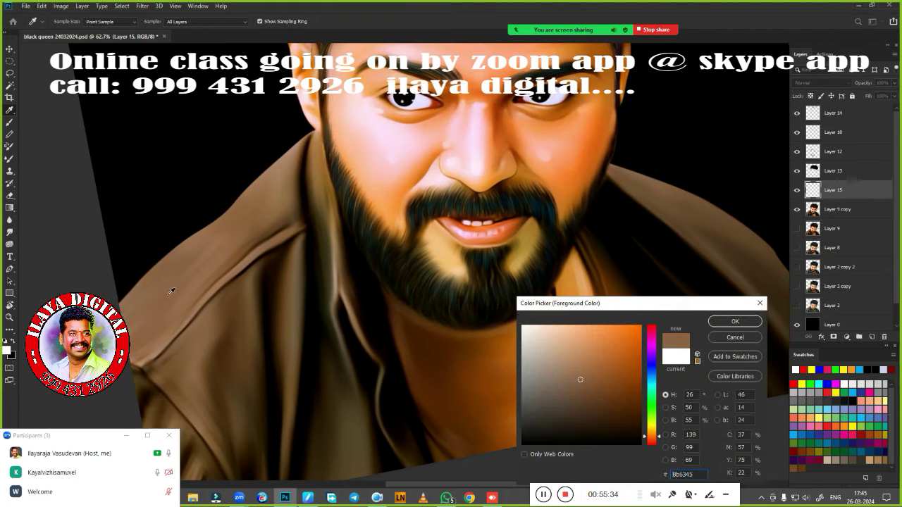
{"action": "key", "text": "Return"}
{"action": "key", "text": "b"}
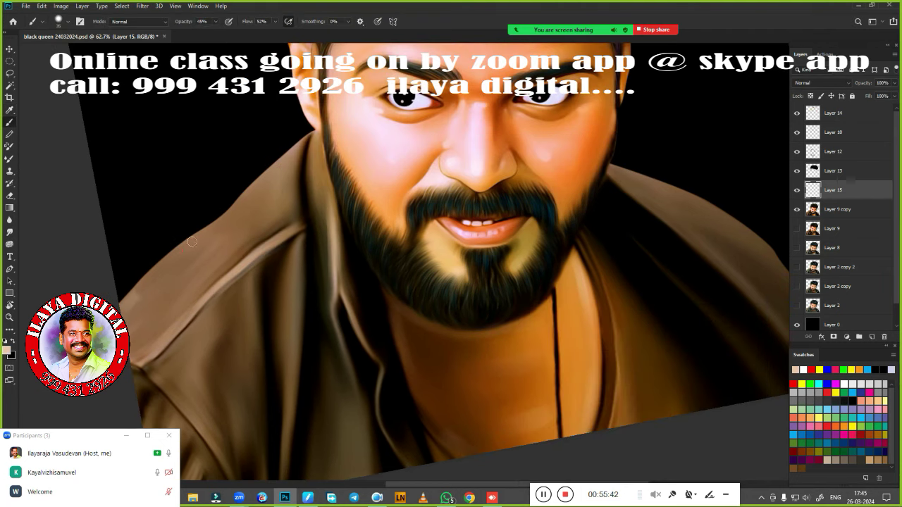
{"action": "scroll", "coordinate": [191, 242], "scroll_direction": "down", "scroll_amount": 3}
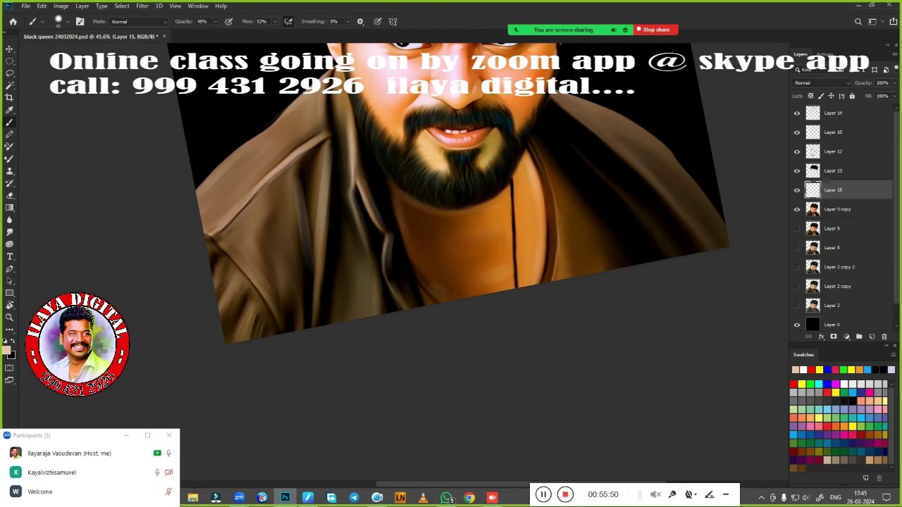
{"action": "left_click_drag", "start_coordinate": [296, 191], "coordinate": [169, 236]}
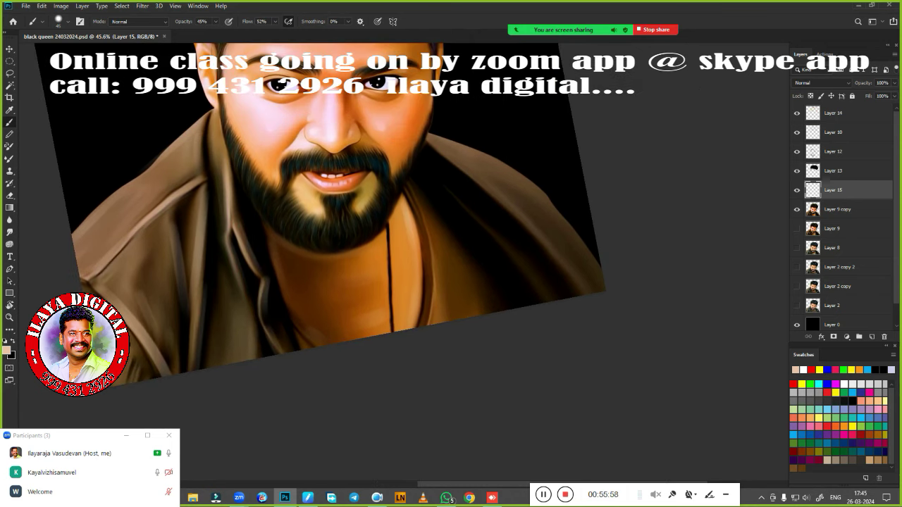
Step: Paint light brown streaks over the coat's right shoulder and chest, then hide the upper layers
{"action": "left_click_drag", "start_coordinate": [422, 197], "coordinate": [430, 331]}
{"action": "left_click_drag", "start_coordinate": [451, 183], "coordinate": [584, 288]}
{"action": "left_click_drag", "start_coordinate": [539, 200], "coordinate": [605, 289]}
{"action": "left_click_drag", "start_coordinate": [437, 134], "coordinate": [518, 174]}
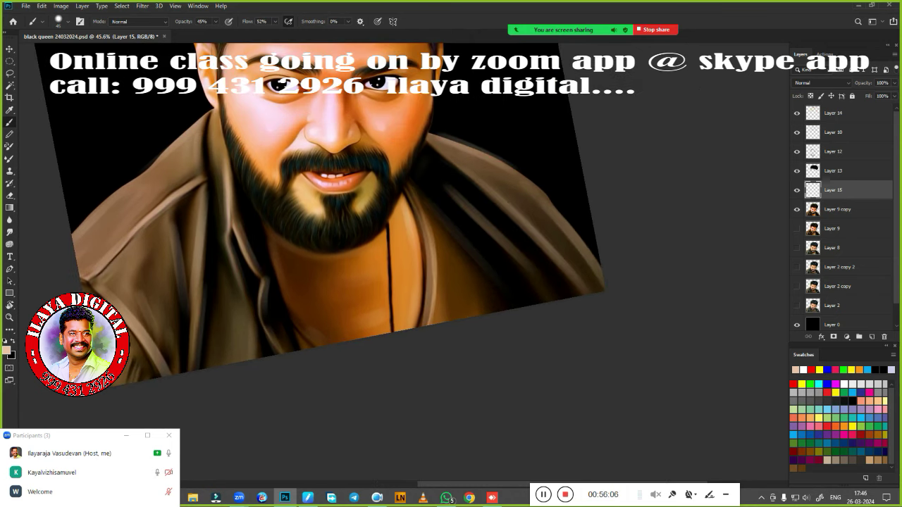
{"action": "key", "text": "ctrl+0"}
{"action": "left_click_drag", "start_coordinate": [797, 112], "coordinate": [797, 170]}
Step: Toggle the painting layers' visibility off and back on to compare
{"action": "left_click", "coordinate": [797, 210]}
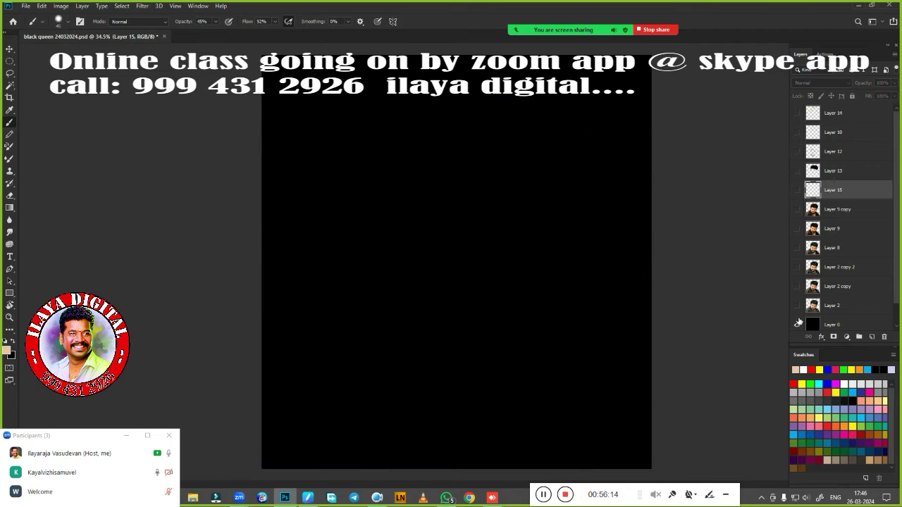
{"action": "scroll", "coordinate": [493, 282], "scroll_direction": "up", "scroll_amount": 2}
{"action": "scroll", "coordinate": [598, 261], "scroll_direction": "down", "scroll_amount": 3}
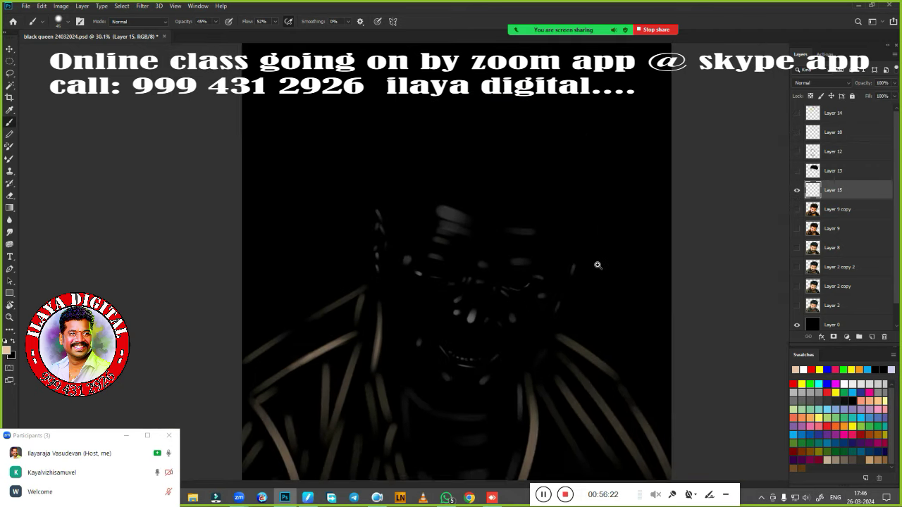
{"action": "left_click", "coordinate": [796, 189]}
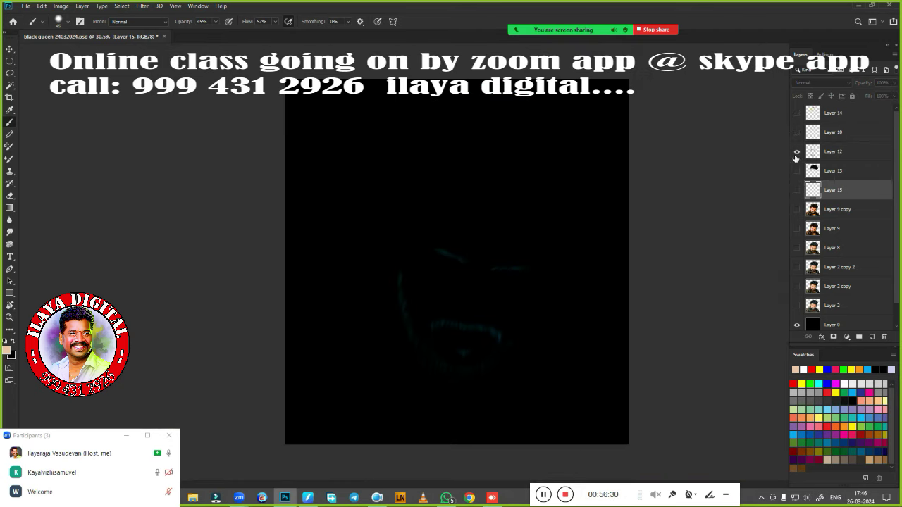
{"action": "left_click", "coordinate": [796, 151]}
{"action": "left_click_drag", "start_coordinate": [796, 132], "coordinate": [797, 113]}
{"action": "left_click_drag", "start_coordinate": [796, 171], "coordinate": [796, 209]}
Step: Group Layer 14 through Layer 2 copy as Group 1, duplicate it, and add a new layer
{"action": "left_click", "coordinate": [845, 113], "text": "ctrl"}
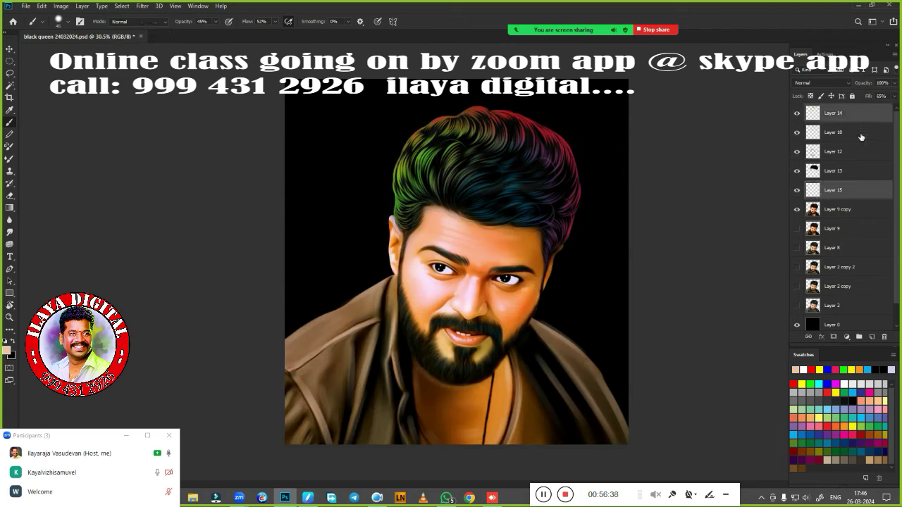
{"action": "left_click", "coordinate": [811, 289], "text": "shift"}
{"action": "key", "text": "ctrl+g"}
{"action": "key", "text": "ctrl+j"}
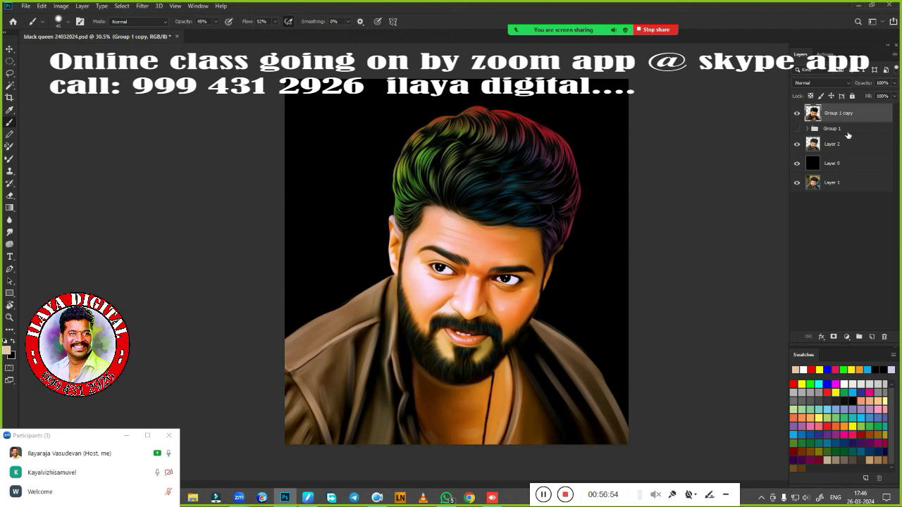
{"action": "left_click", "coordinate": [872, 337]}
{"action": "key", "text": "ctrl+0"}
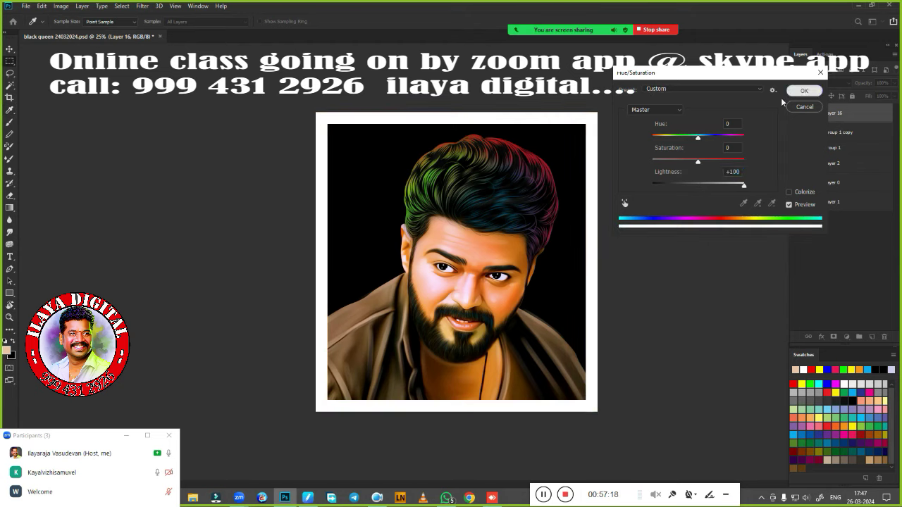
Step: Open the gradient background image IMG_20200615_194851_746 from the backround folder
{"action": "left_click", "coordinate": [25, 6]}
{"action": "left_click", "coordinate": [28, 22]}
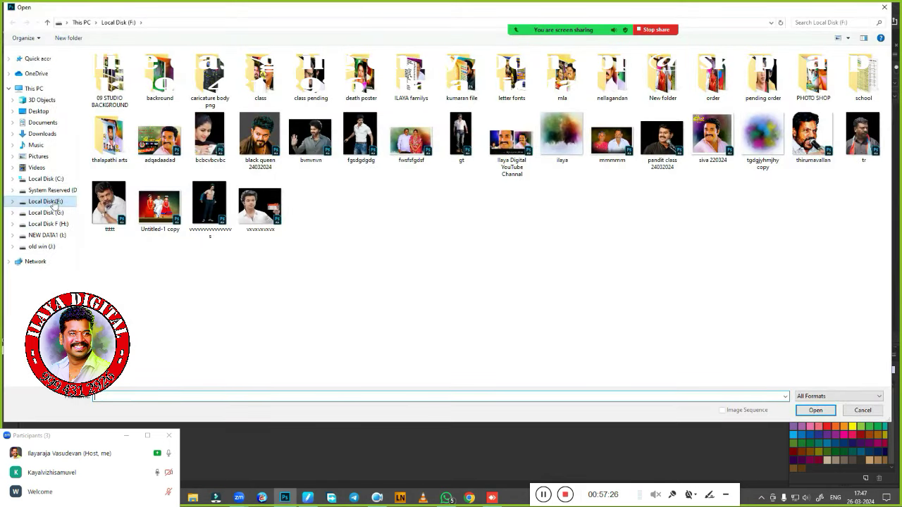
{"action": "scroll", "coordinate": [400, 206], "scroll_direction": "down", "scroll_amount": 5}
{"action": "key", "text": "alt+Up"}
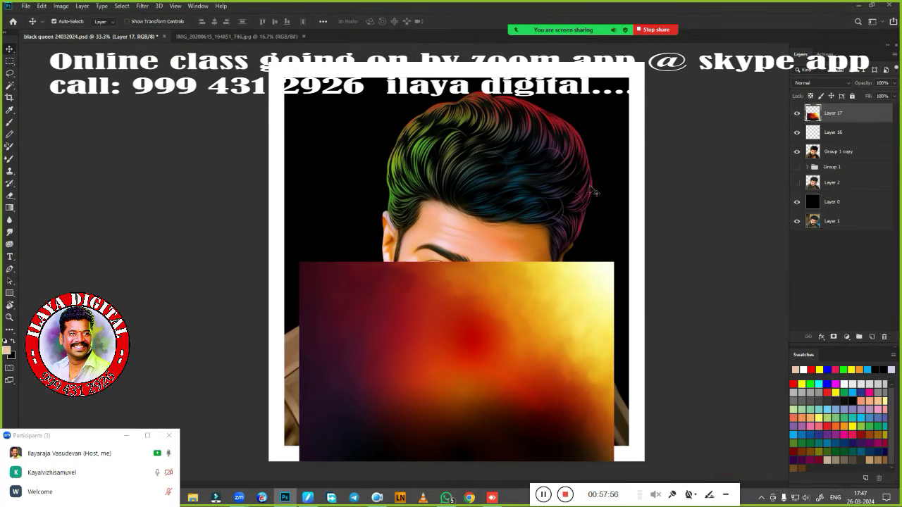
Step: Flip and stretch the gradient to fill the canvas as Layer 17 behind the portrait
{"action": "left_click_drag", "start_coordinate": [485, 302], "coordinate": [484, 254]}
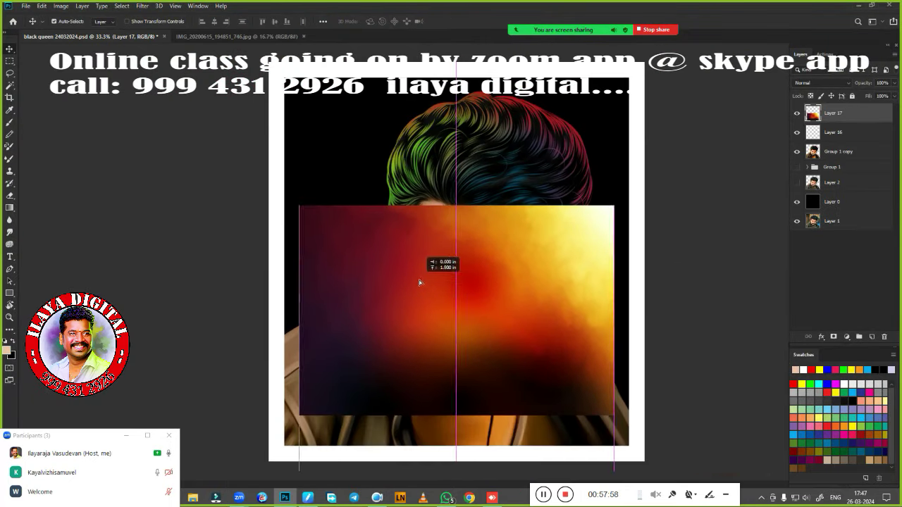
{"action": "key", "text": "ctrl+t"}
{"action": "mouse_move", "coordinate": [615, 433]}
{"action": "left_mouse_down"}
{"action": "mouse_move", "coordinate": [603, 222]}
{"action": "mouse_move", "coordinate": [312, 328]}
{"action": "mouse_move", "coordinate": [444, 367]}
{"action": "mouse_move", "coordinate": [455, 447]}
{"action": "left_mouse_up"}
{"action": "key", "text": "Return"}
{"action": "key", "text": "ctrl+bracketleft"}
{"action": "key", "text": "ctrl+bracketleft"}
{"action": "key", "text": "ctrl+bracketleft"}
{"action": "key", "text": "ctrl+bracketleft"}
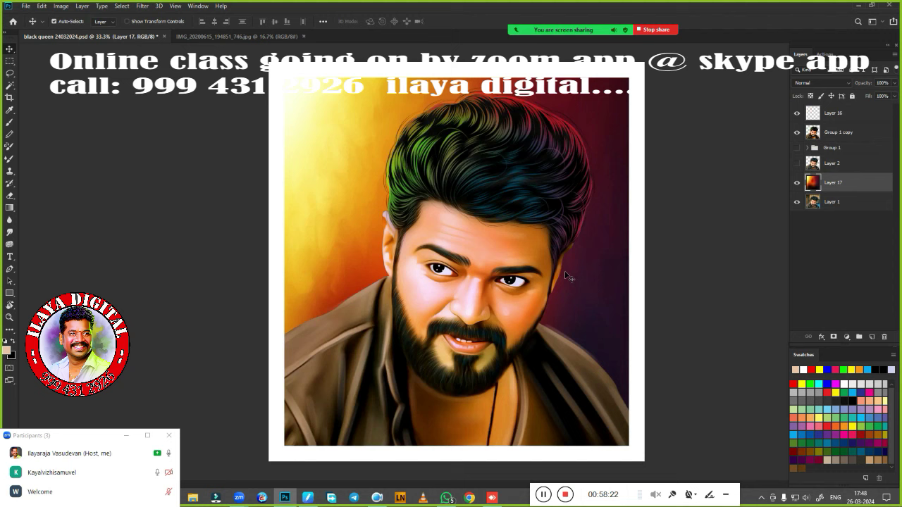
Step: Lasso the background's left side and shift its hue toward yellow-green
{"action": "key", "text": "l"}
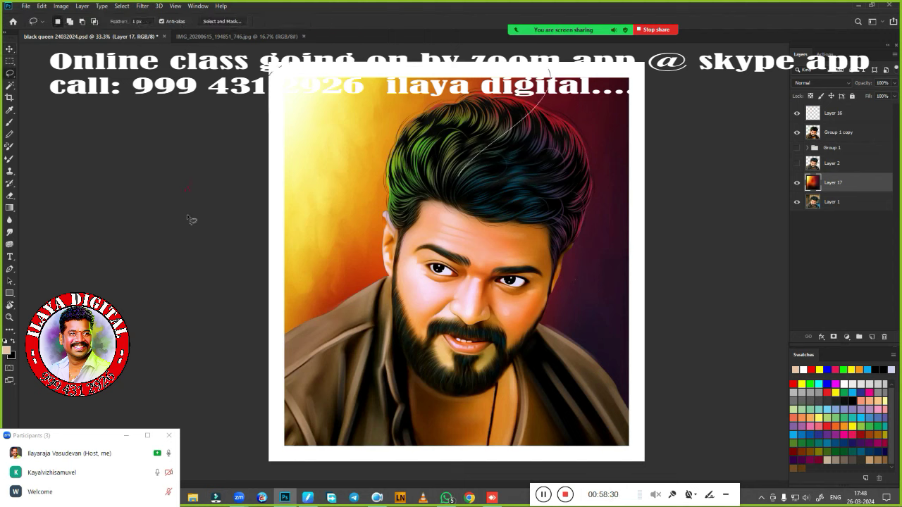
{"action": "left_click_drag", "start_coordinate": [542, 66], "coordinate": [356, 461]}
{"action": "key", "text": "ctrl+u"}
{"action": "left_click_drag", "start_coordinate": [698, 140], "coordinate": [713, 142]}
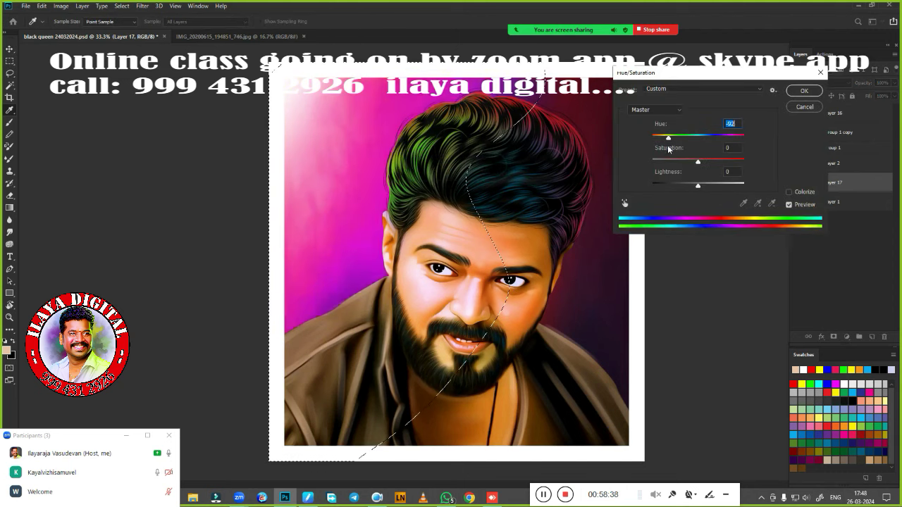
{"action": "key", "text": "Return"}
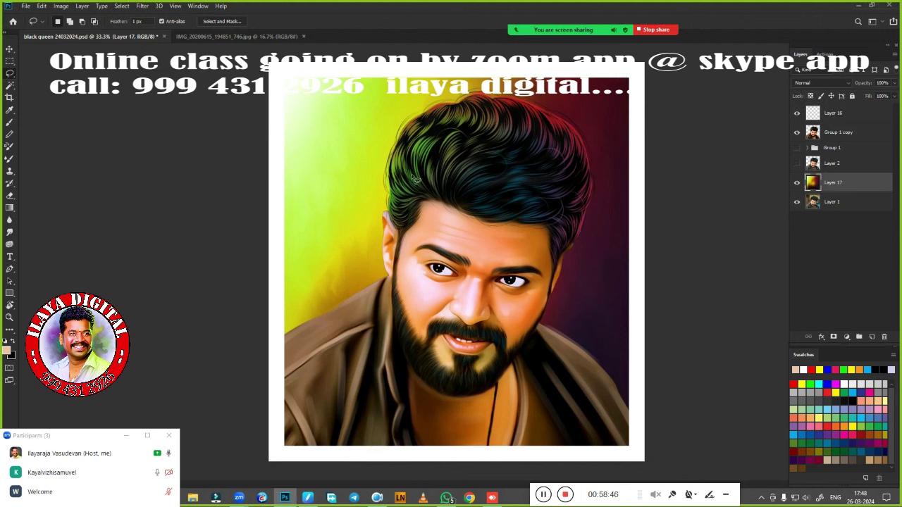
Step: Darken the selected left side by lowering Hue/Saturation lightness
{"action": "key", "text": "ctrl+u"}
{"action": "left_click_drag", "start_coordinate": [698, 138], "coordinate": [712, 138]}
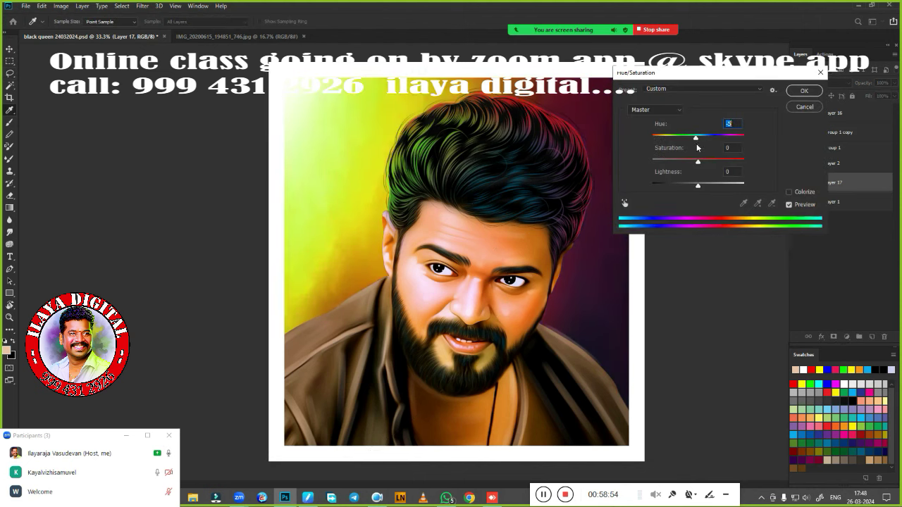
{"action": "left_click", "coordinate": [790, 110]}
{"action": "key", "text": "ctrl+u"}
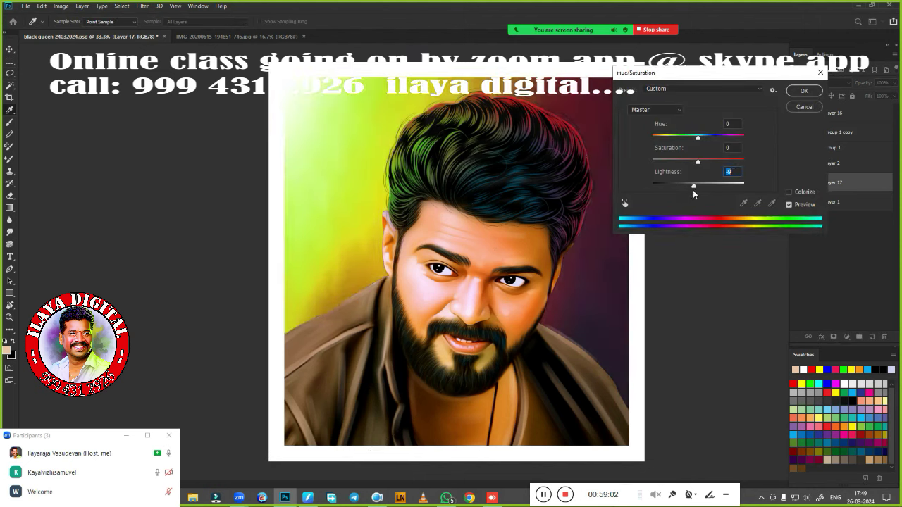
{"action": "left_click_drag", "start_coordinate": [698, 185], "coordinate": [672, 186]}
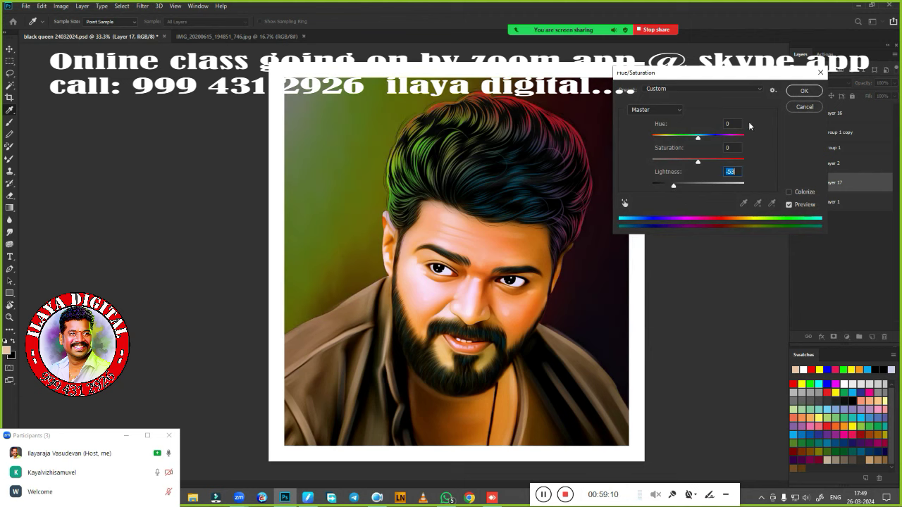
{"action": "left_click", "coordinate": [803, 91]}
Step: Duplicate Group 1 copy, brighten it, and resize the image to 12 × 12.76 inches at 200 ppi
{"action": "left_click", "coordinate": [842, 131]}
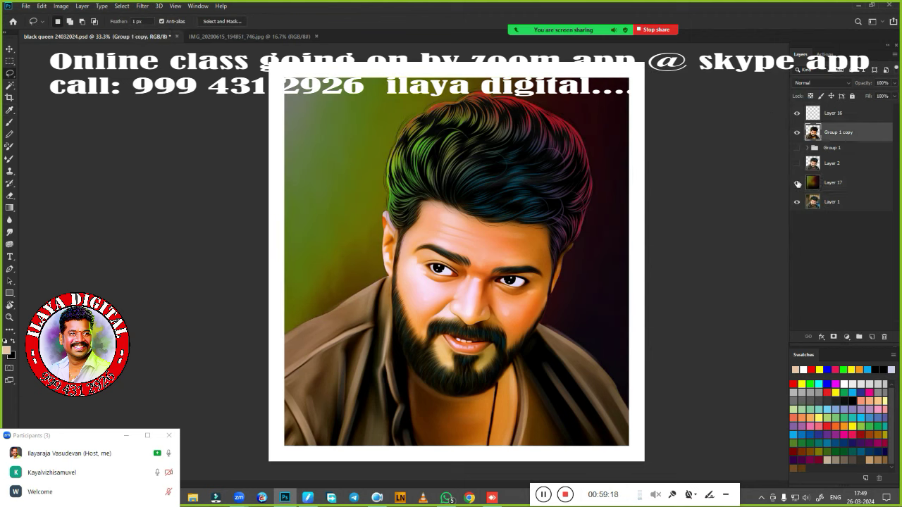
{"action": "key", "text": "ctrl+j"}
{"action": "key", "text": "alt+i"}
{"action": "key", "text": "j"}
{"action": "key", "text": "b"}
{"action": "key", "text": "Return"}
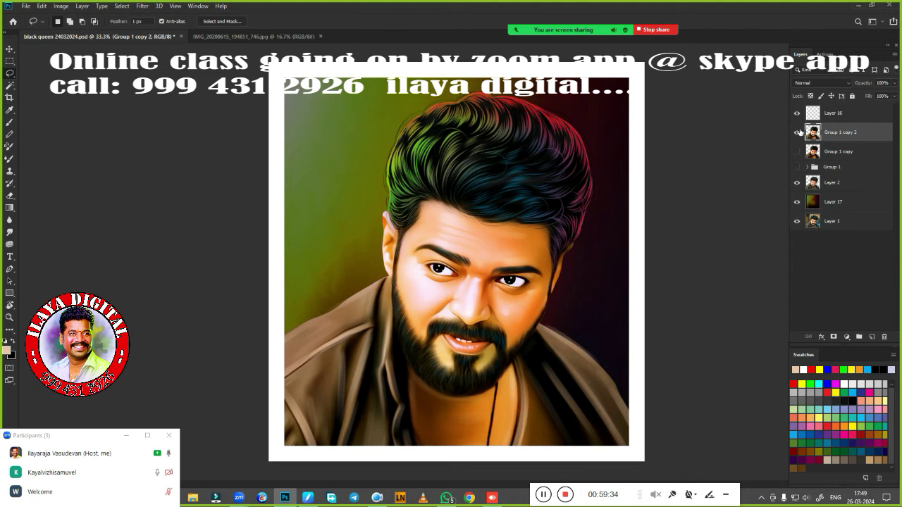
{"action": "key", "text": "ctrl+alt+i"}
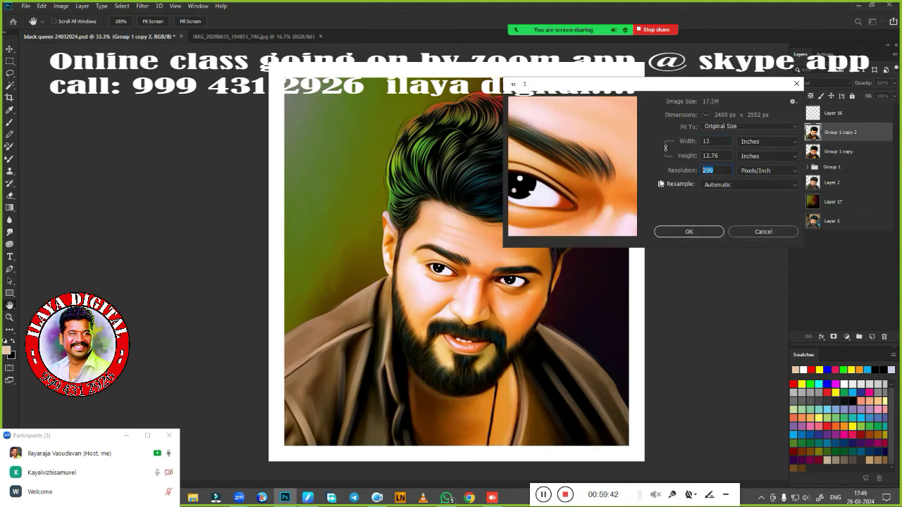
{"action": "key", "text": "Return"}
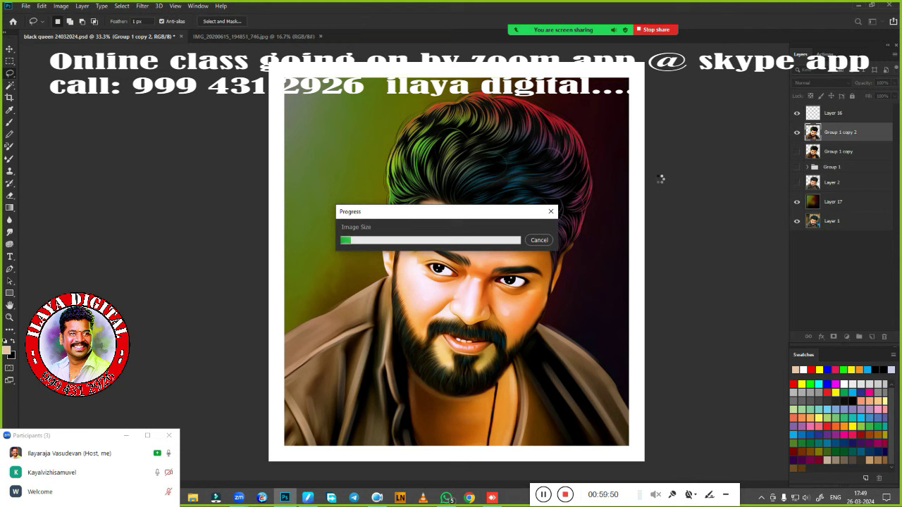